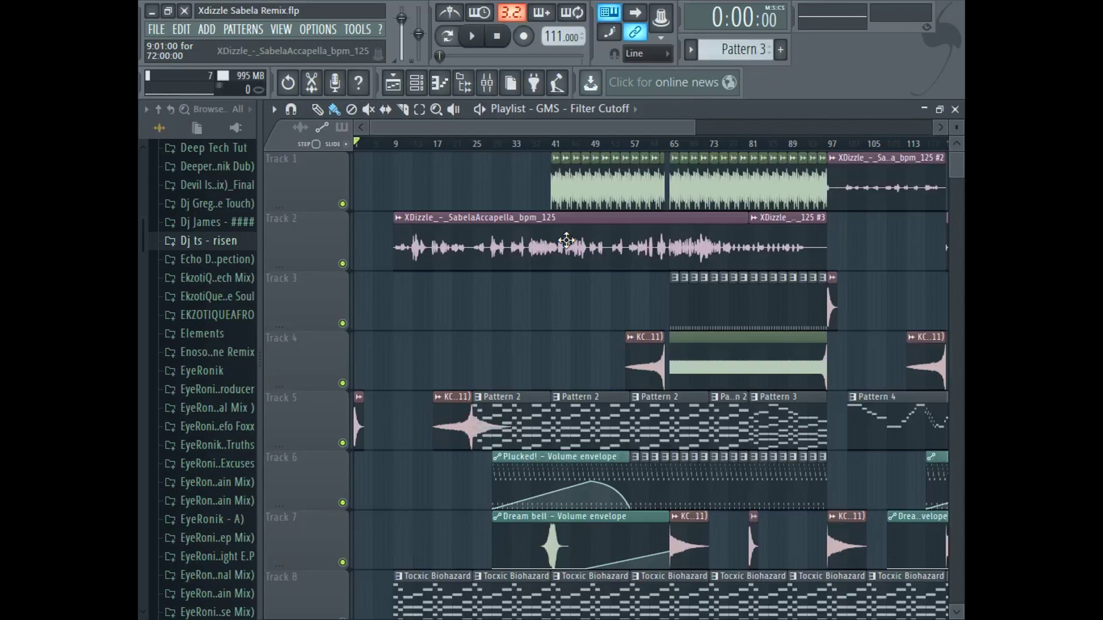
- Open the channel settings of the XDizzle_-_SabelaAccapella_bpm_125 vocal clip on Track 2 and position the window fully in view
{"action": "left_click_drag", "start_coordinate": [695, 120], "coordinate": [599, 129]}
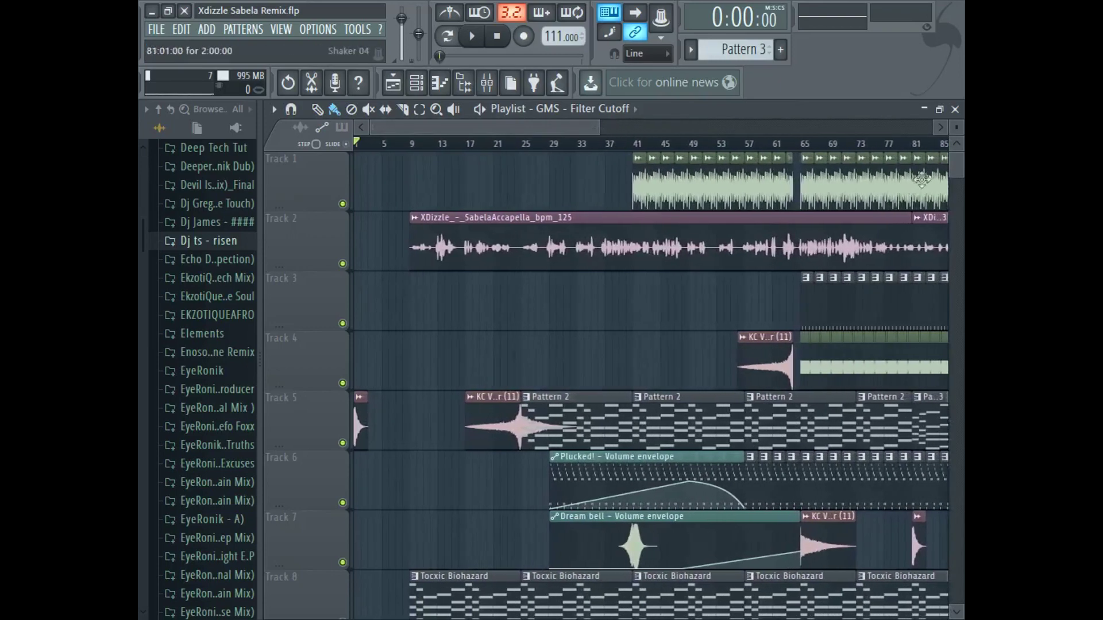
{"action": "left_click", "coordinate": [545, 237]}
{"action": "double_click", "coordinate": [545, 237]}
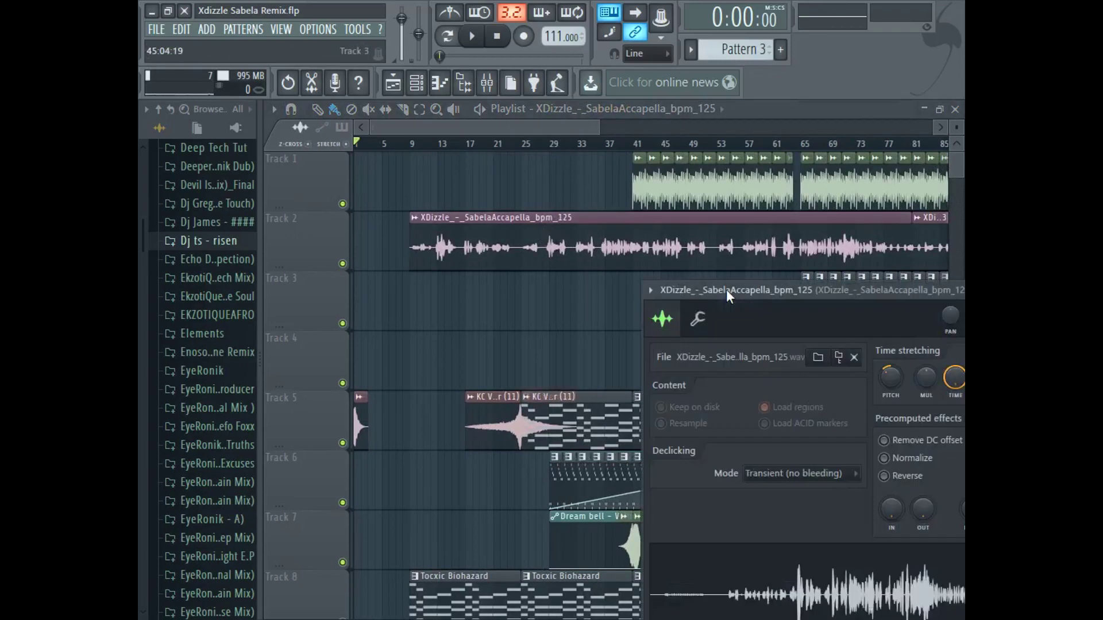
{"action": "left_click_drag", "start_coordinate": [828, 288], "coordinate": [488, 141]}
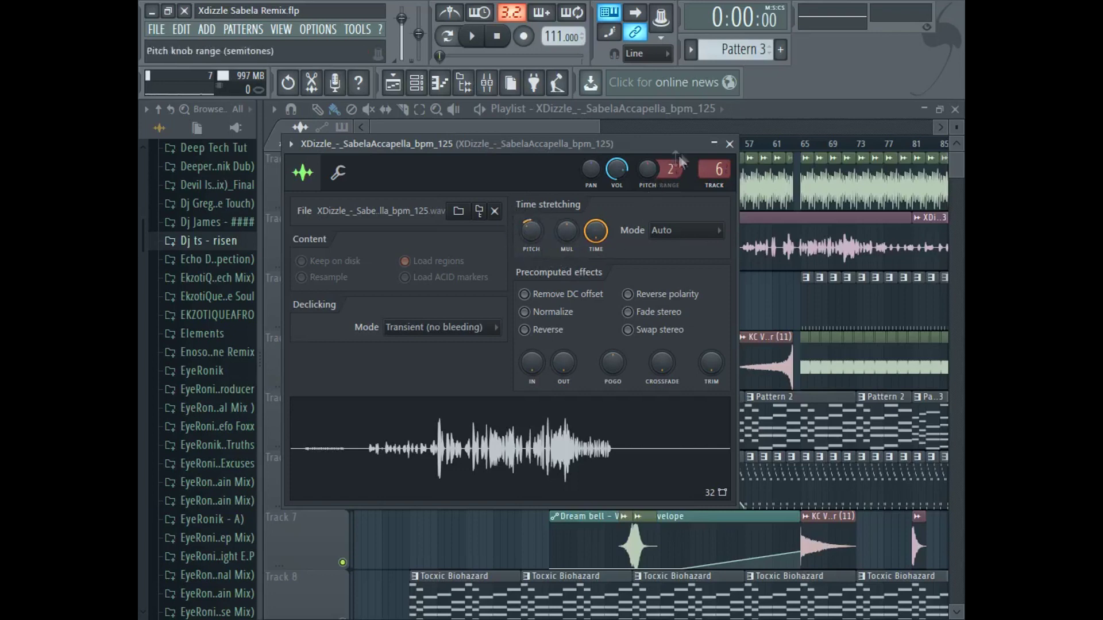
{"action": "left_click", "coordinate": [715, 144]}
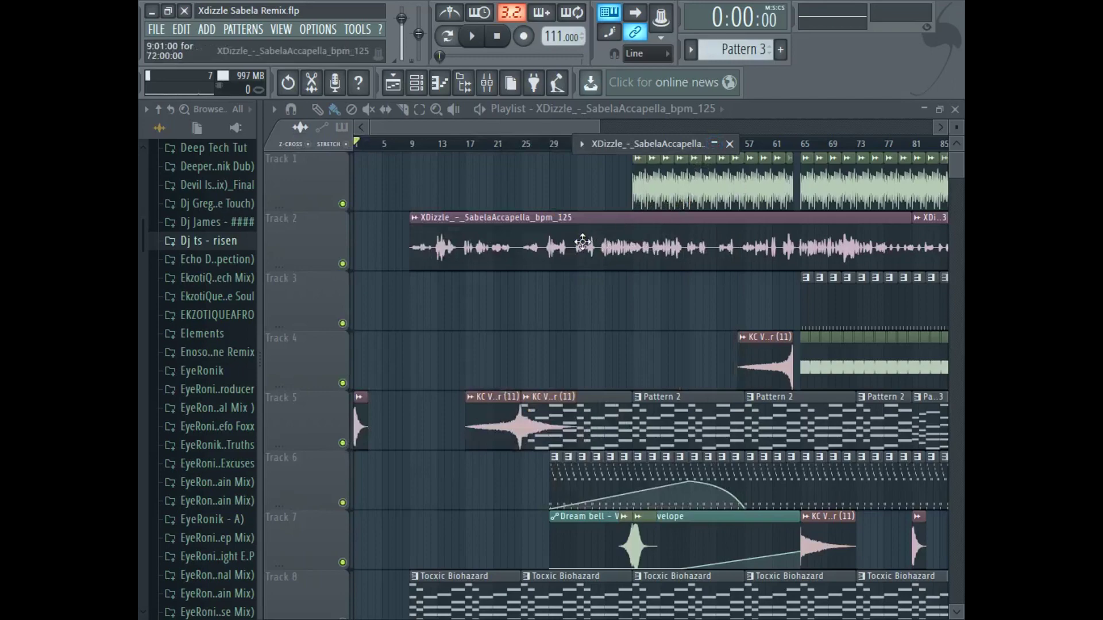
{"action": "left_click", "coordinate": [659, 145]}
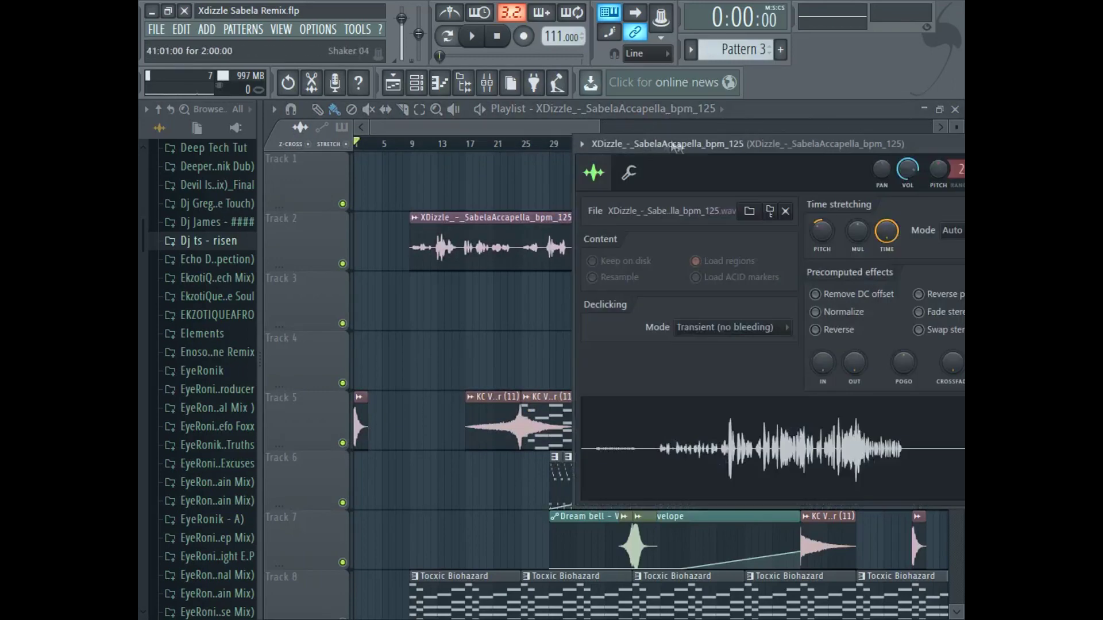
{"action": "left_click_drag", "start_coordinate": [764, 148], "coordinate": [587, 154]}
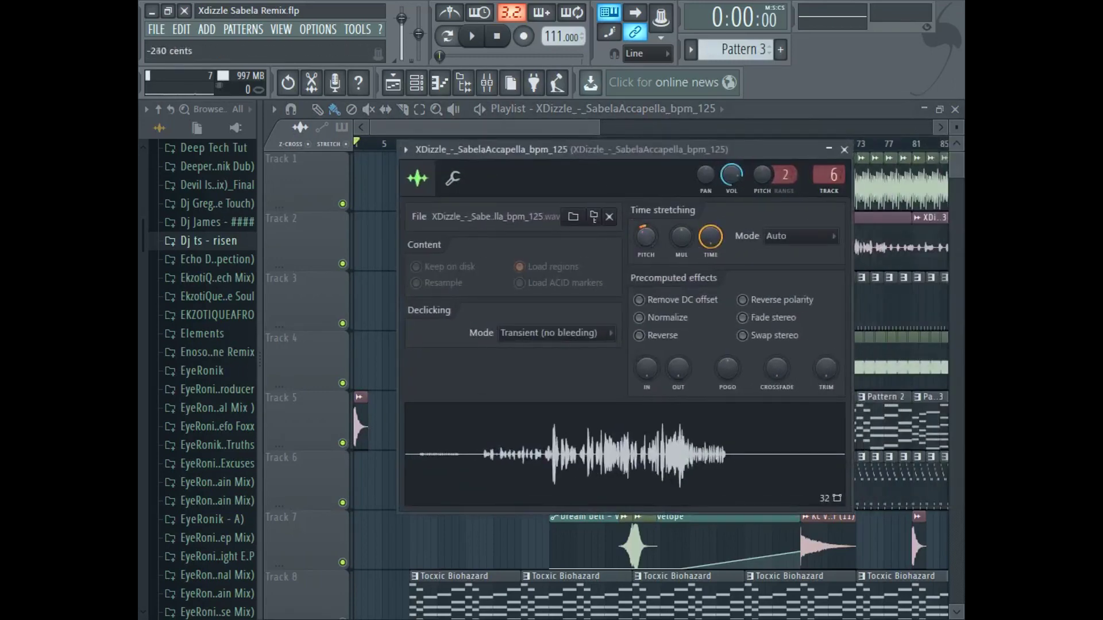
- Reset the vocal sample's time-stretching pitch to its neutral setting, trigger the sample to preview it, and close the channel settings
{"action": "scroll", "coordinate": [646, 236], "scroll_direction": "up", "scroll_amount": 1}
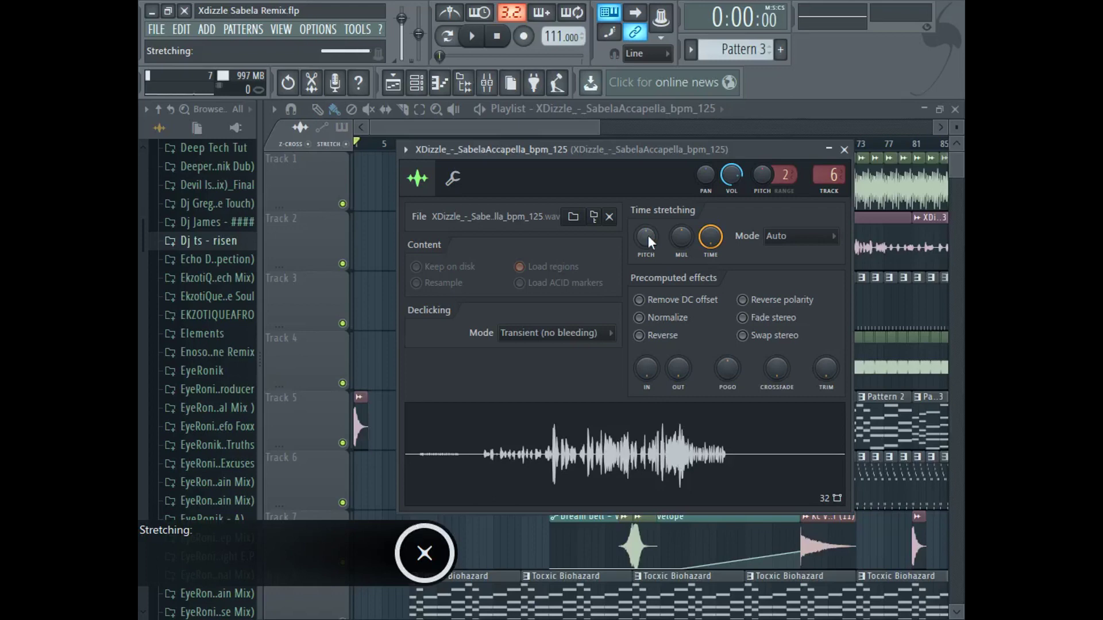
{"action": "key", "text": "z"}
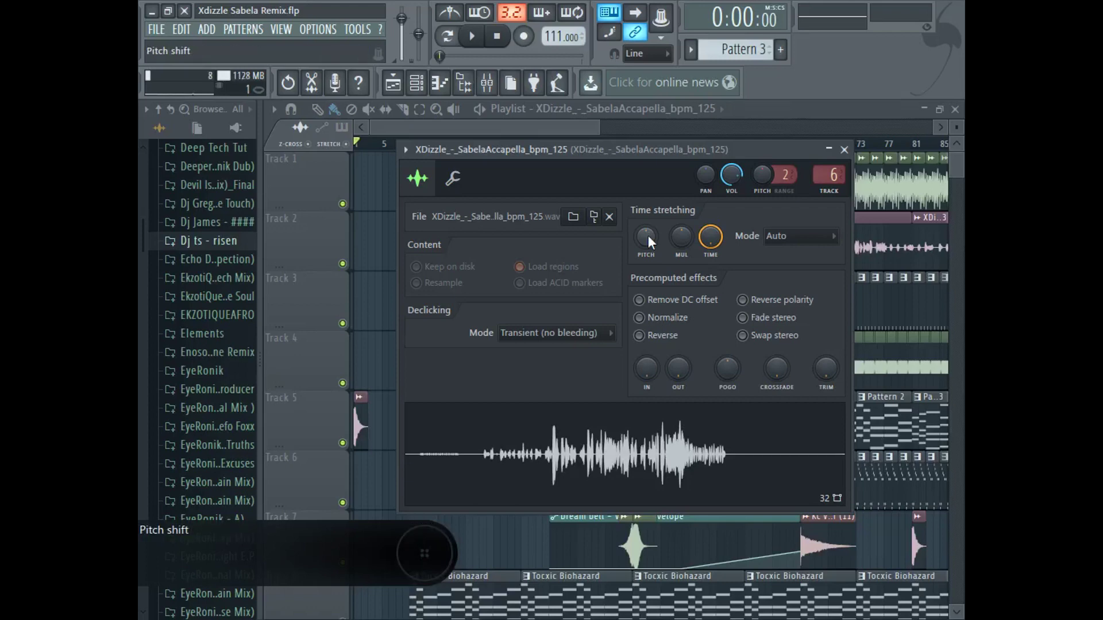
{"action": "key", "text": "z"}
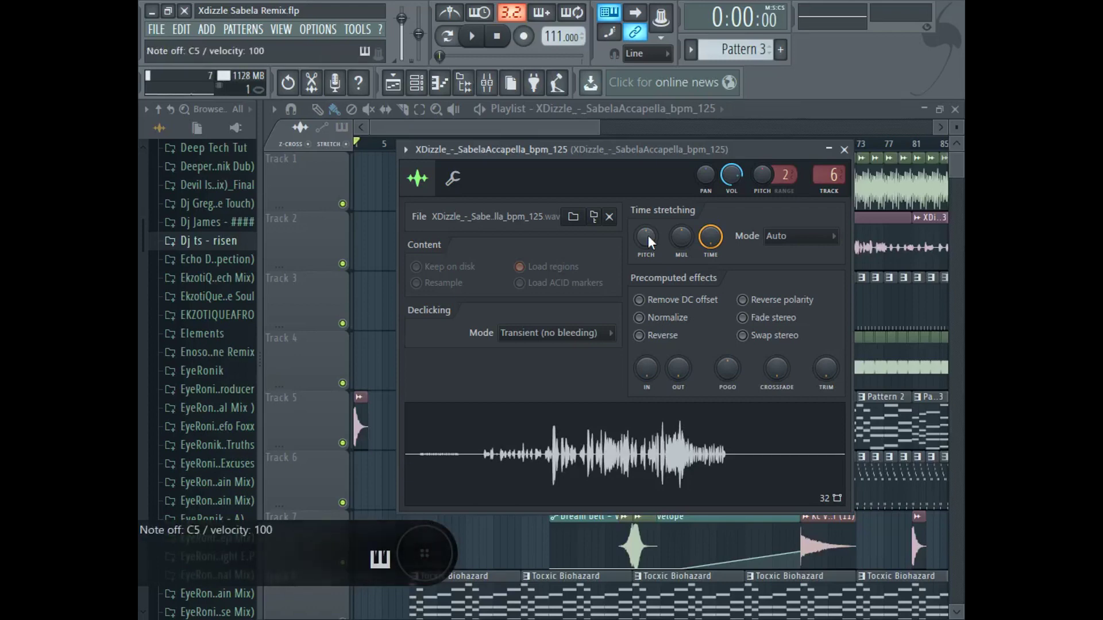
{"action": "left_click", "coordinate": [531, 125]}
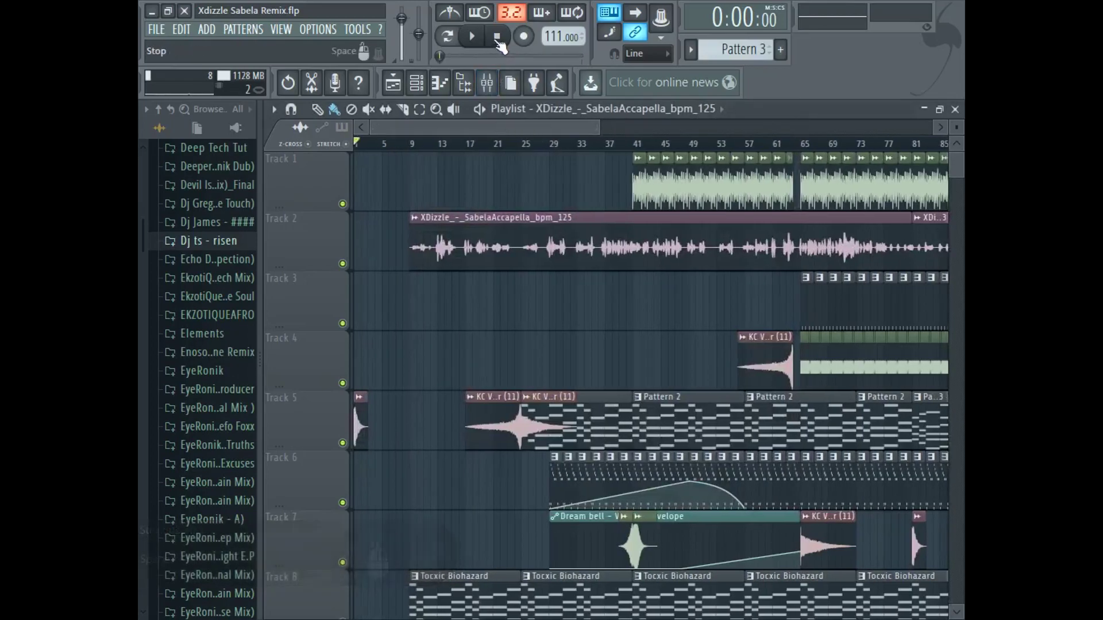
- Solo Track 2 and play the vocal from around bar 29, pausing after a few seconds
{"action": "scroll", "coordinate": [546, 312], "scroll_direction": "down", "scroll_amount": 10}
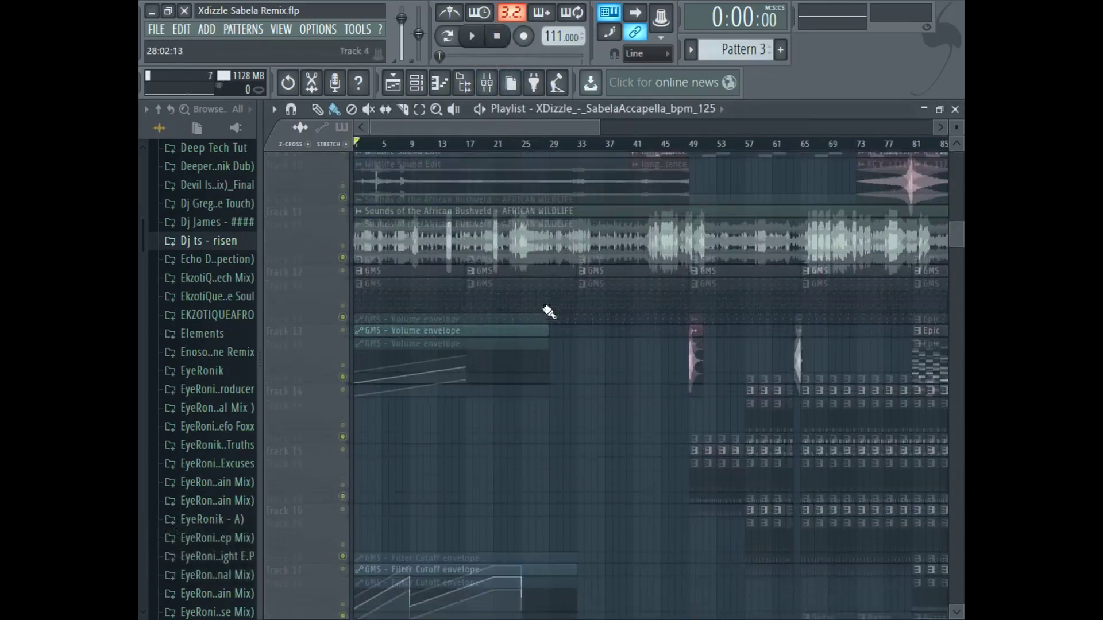
{"action": "scroll", "coordinate": [549, 312], "scroll_direction": "up", "scroll_amount": 10}
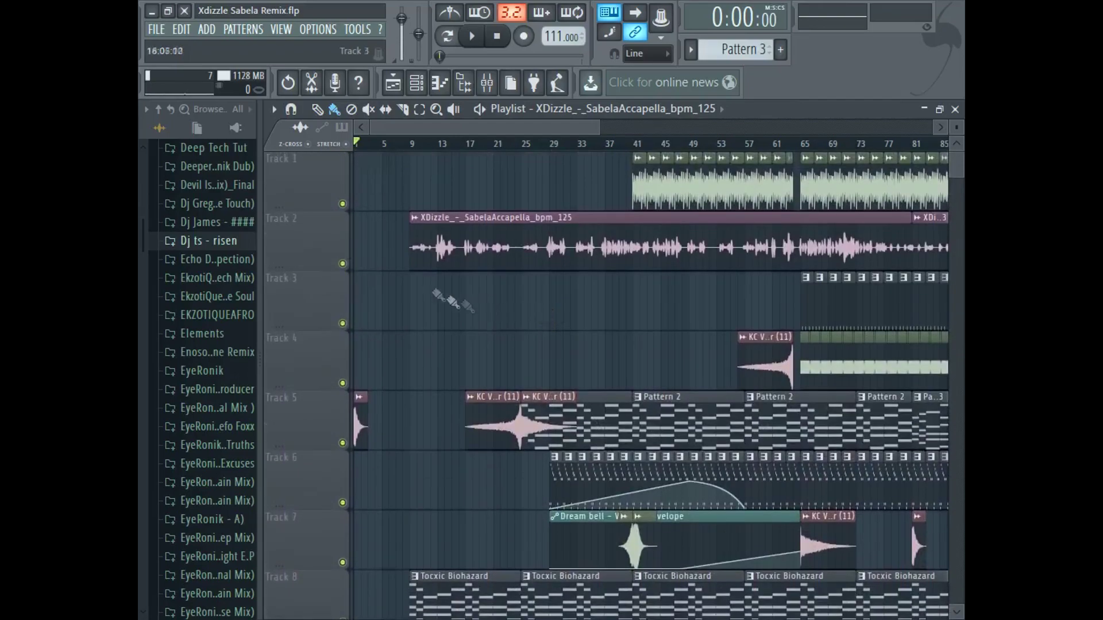
{"action": "right_click", "coordinate": [343, 264]}
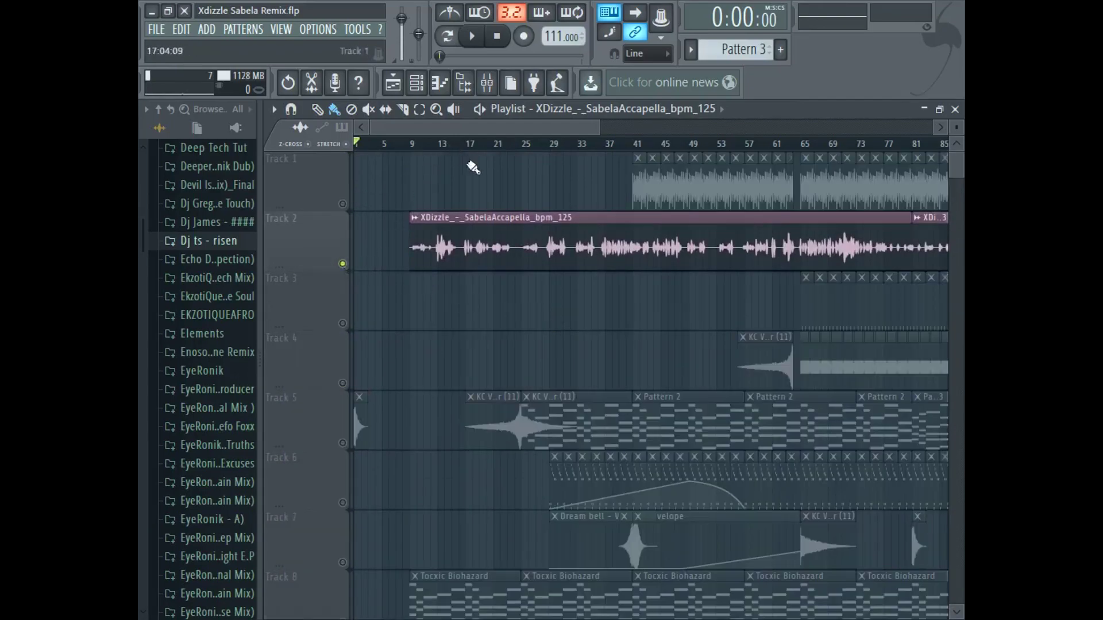
{"action": "left_click", "coordinate": [551, 145]}
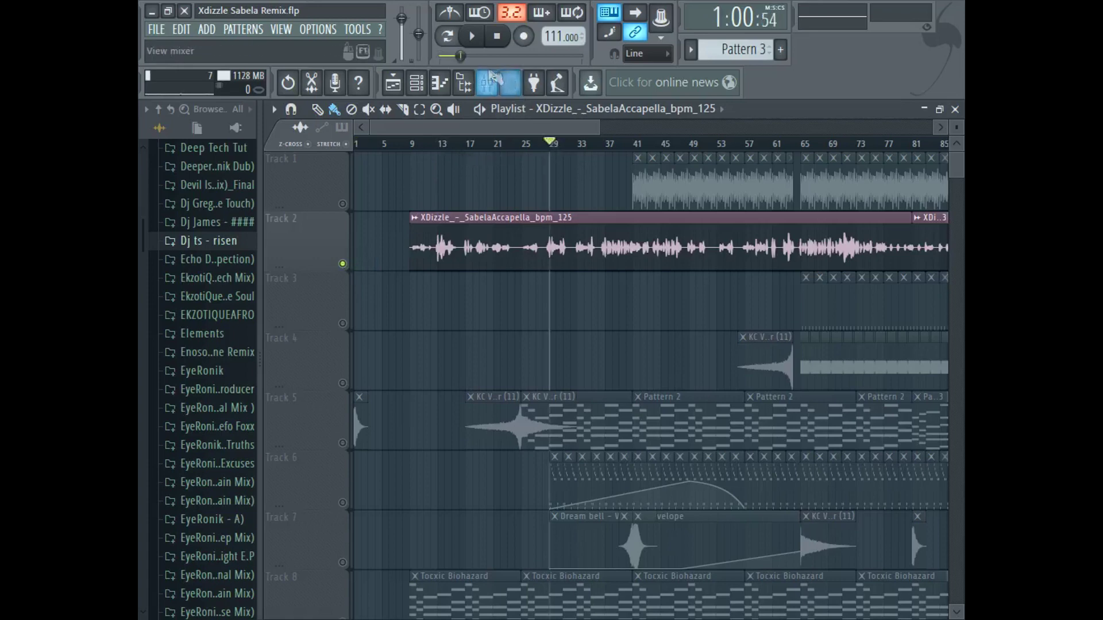
{"action": "left_click", "coordinate": [472, 36]}
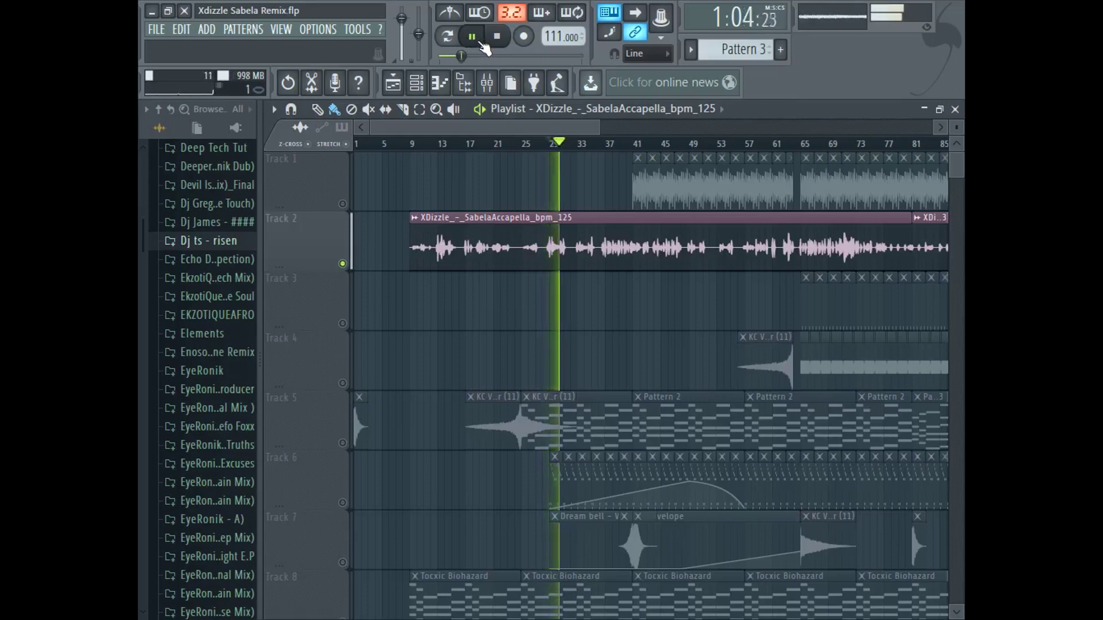
{"action": "left_click", "coordinate": [481, 43]}
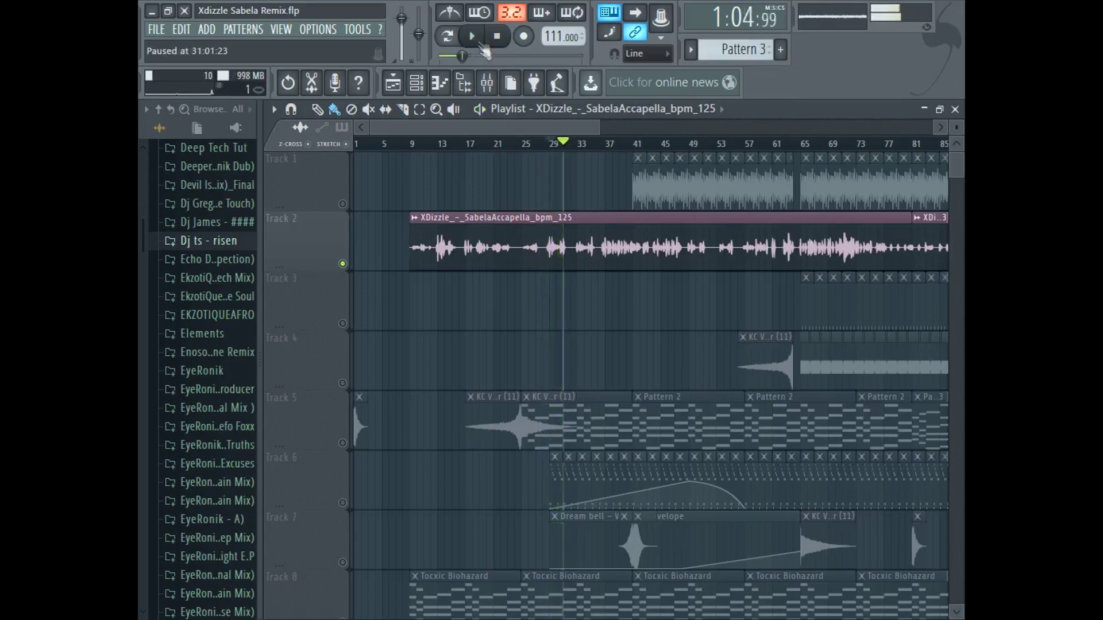
- Bypass the effects in slots 1 to 6 of the vocal's mixer track, including EQ, limiter, delay and reverb, and return to the playlist
{"action": "double_click", "coordinate": [608, 247]}
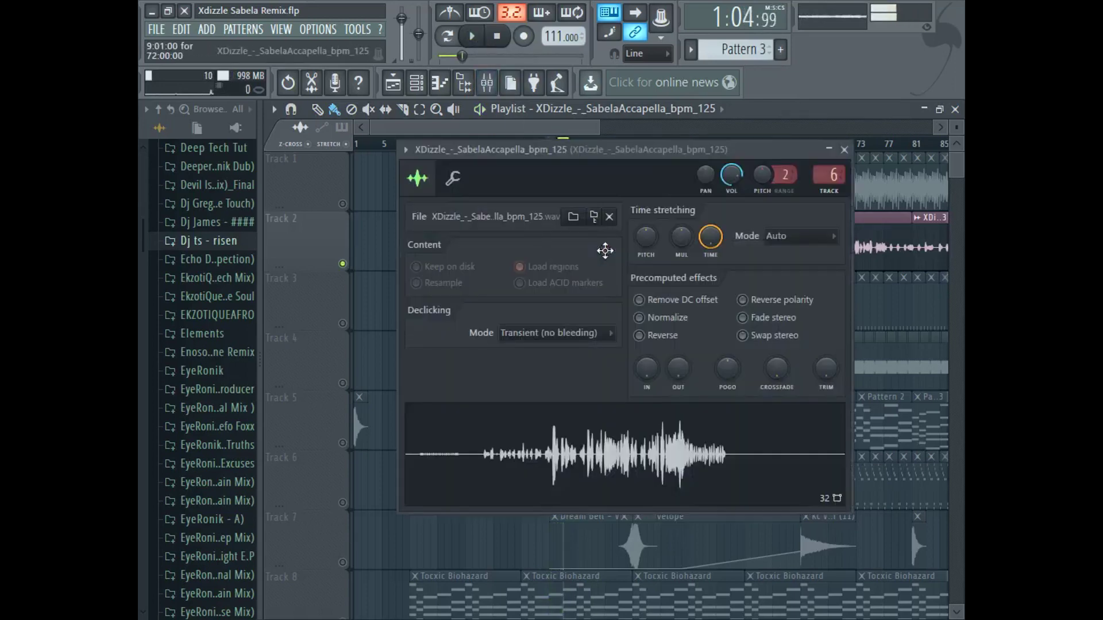
{"action": "left_click", "coordinate": [504, 92]}
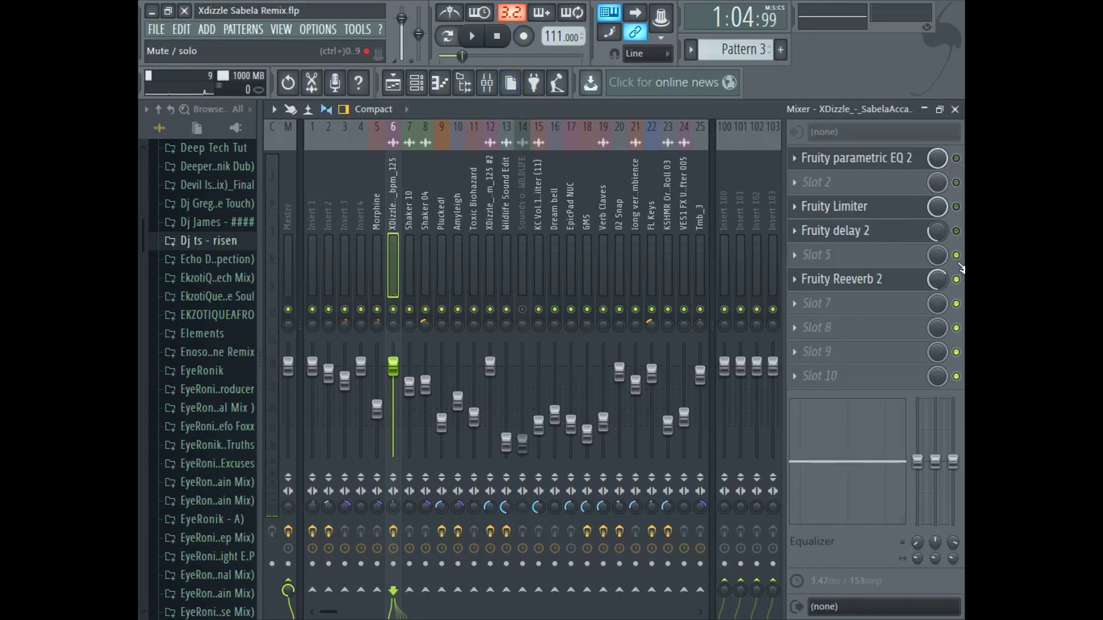
{"action": "left_click", "coordinate": [393, 83]}
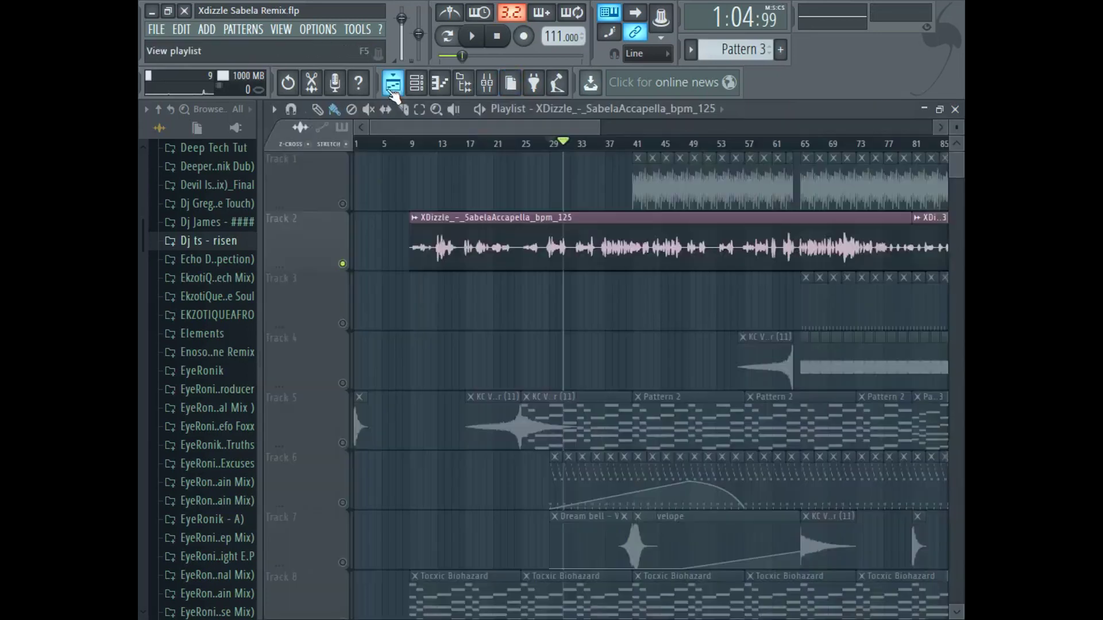
- Play the dry vocal, skip ahead to around bars 41 and 45, and pause playback
{"action": "left_click", "coordinate": [471, 36]}
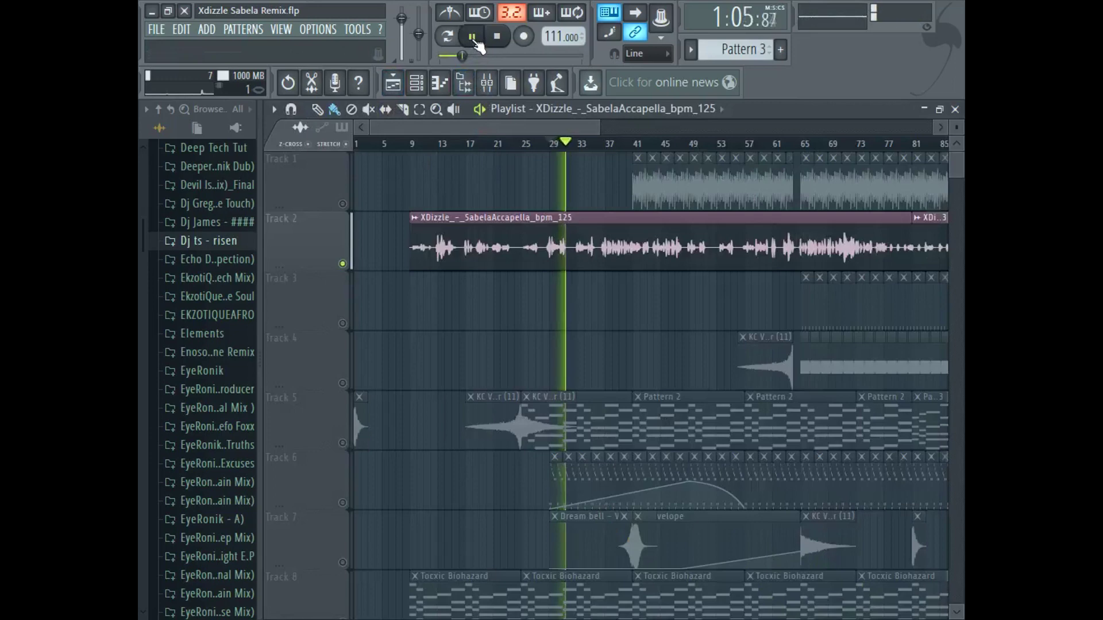
{"action": "left_click_drag", "start_coordinate": [505, 125], "coordinate": [526, 130]}
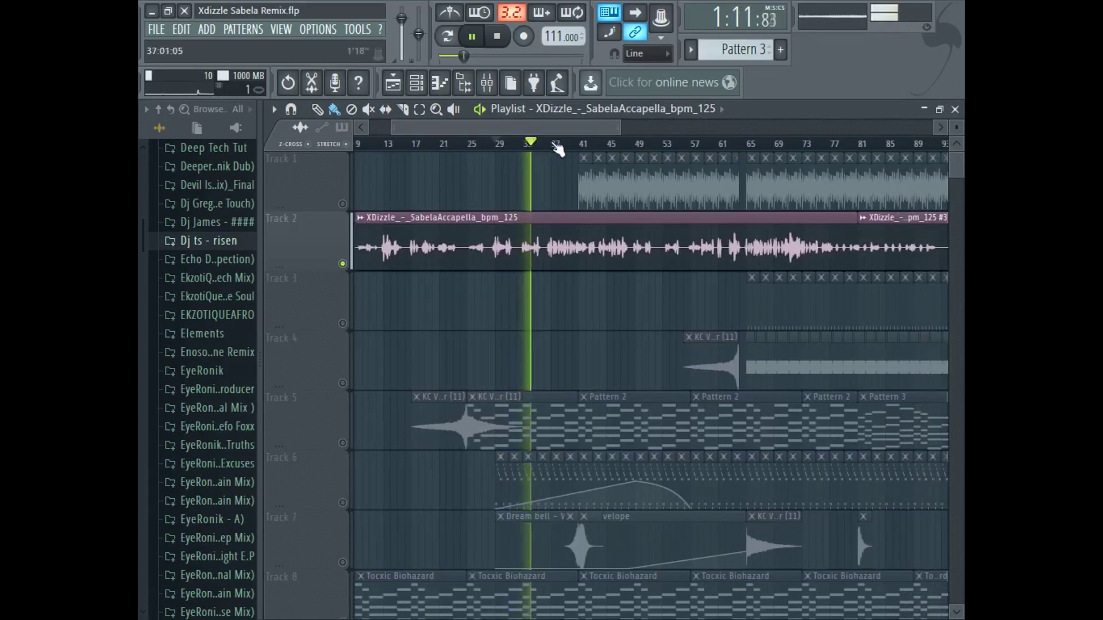
{"action": "left_click", "coordinate": [578, 144]}
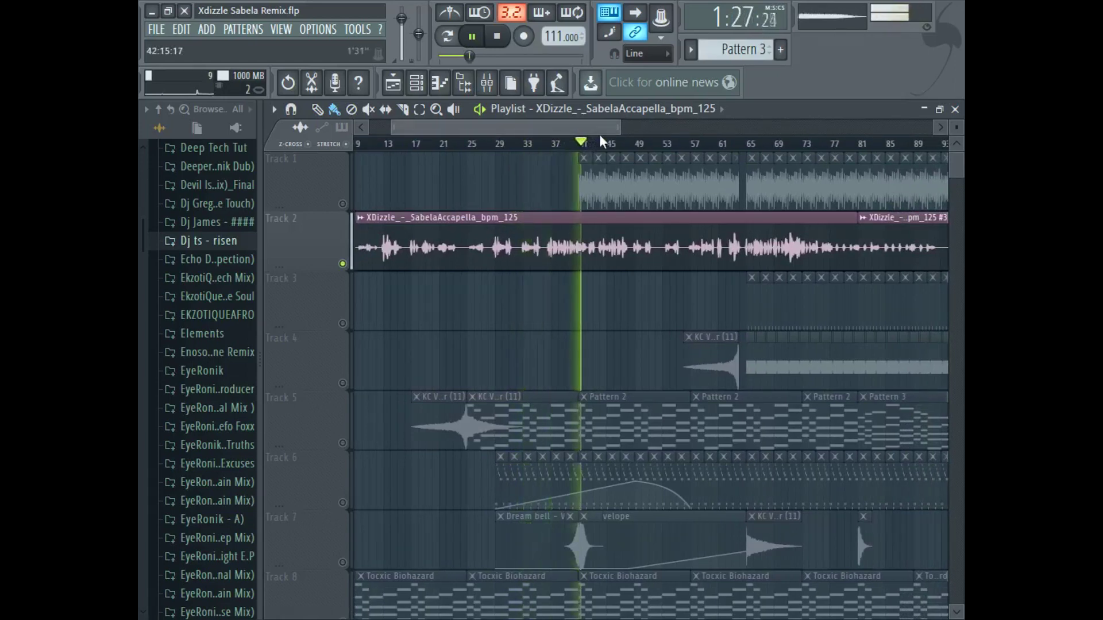
{"action": "left_click", "coordinate": [604, 144]}
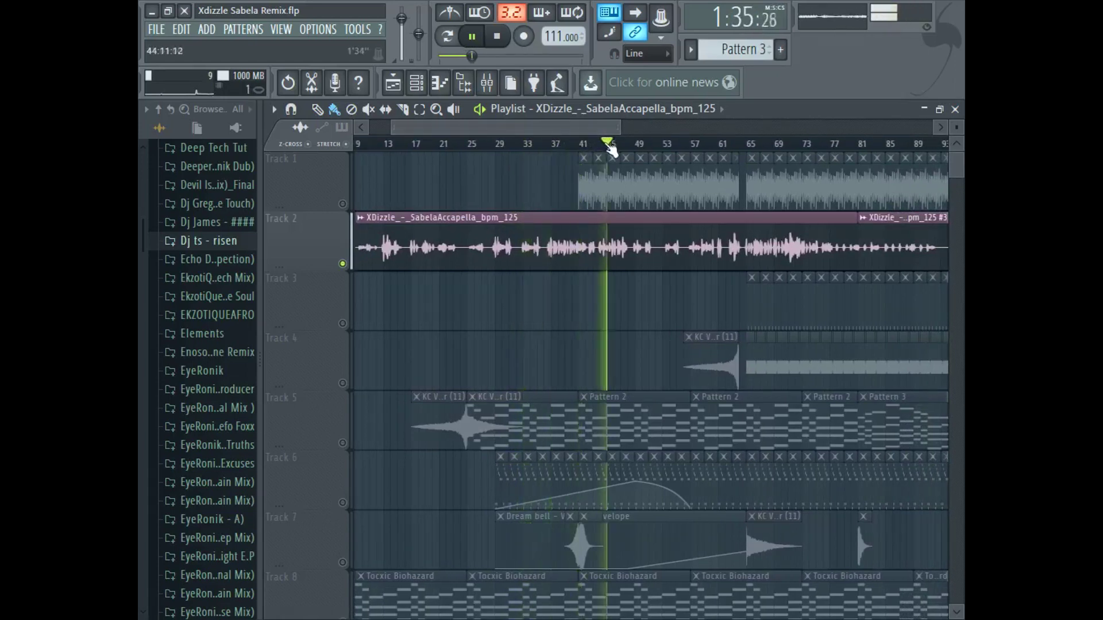
{"action": "left_click_drag", "start_coordinate": [577, 122], "coordinate": [558, 122]}
{"action": "key", "text": "space"}
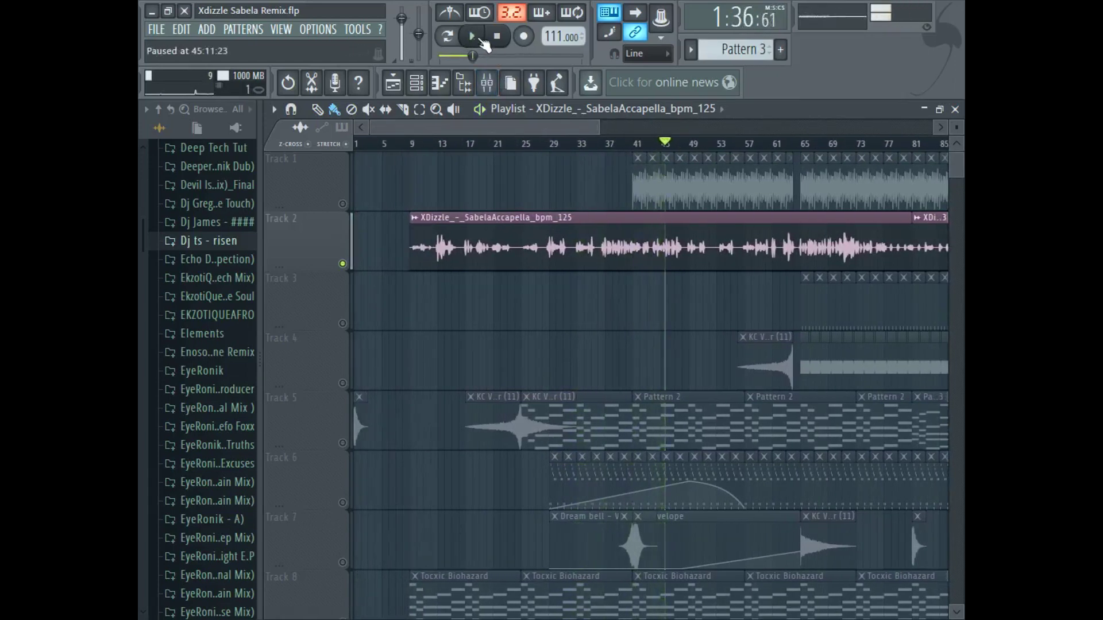
- Set the vocal sample's time-stretching pitch to -200 cents and audition it from around bars 37, 17 and 57
{"action": "double_click", "coordinate": [570, 229]}
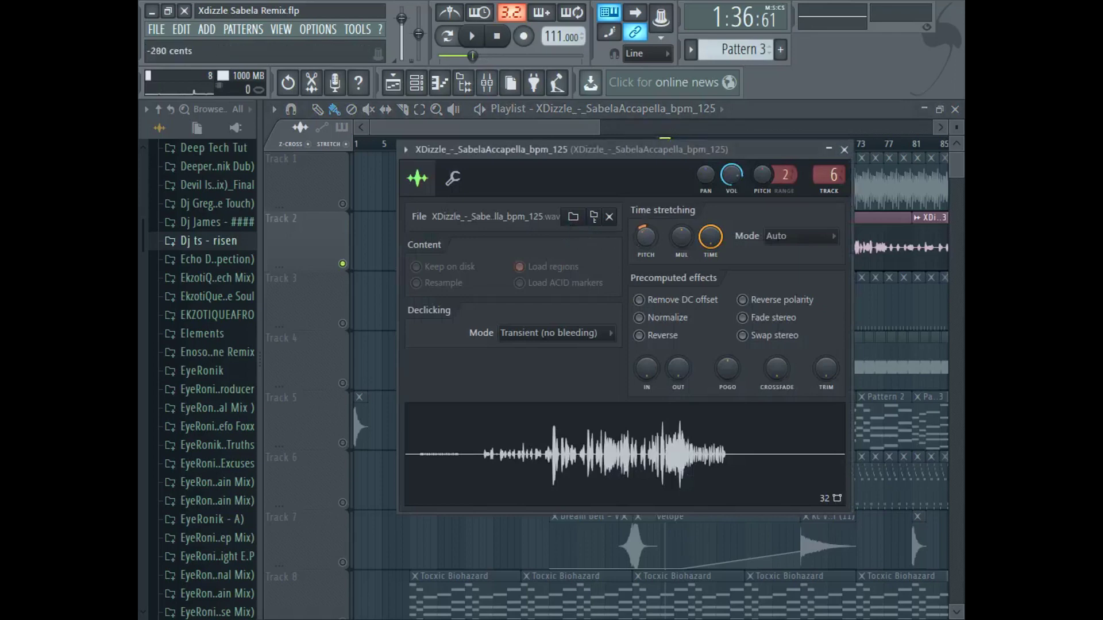
{"action": "left_click", "coordinate": [834, 154]}
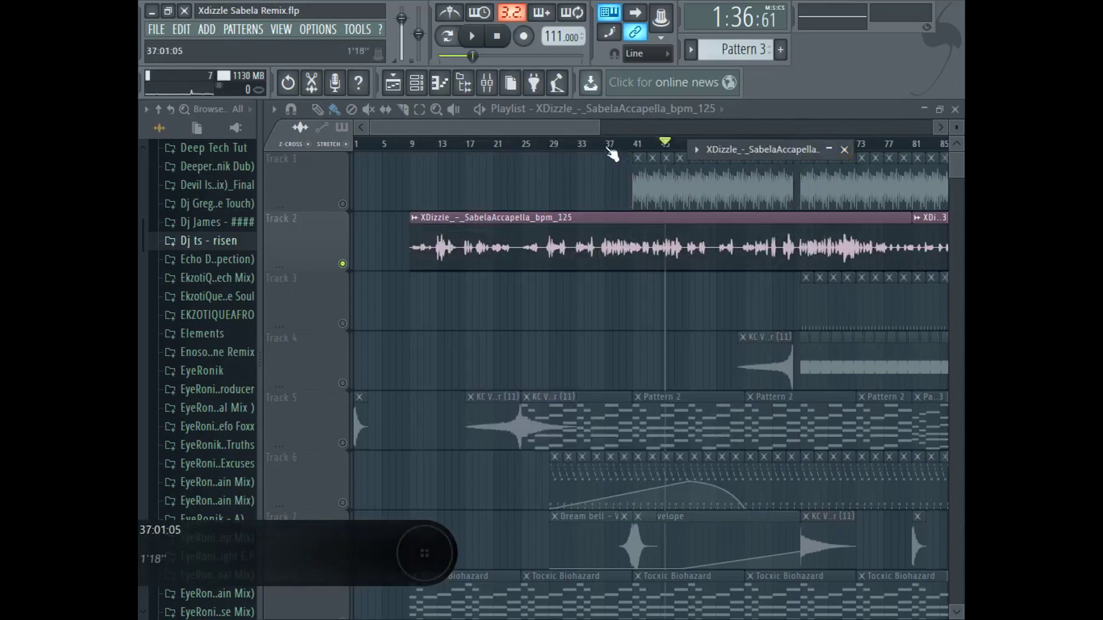
{"action": "left_click", "coordinate": [606, 145]}
{"action": "left_click", "coordinate": [471, 35]}
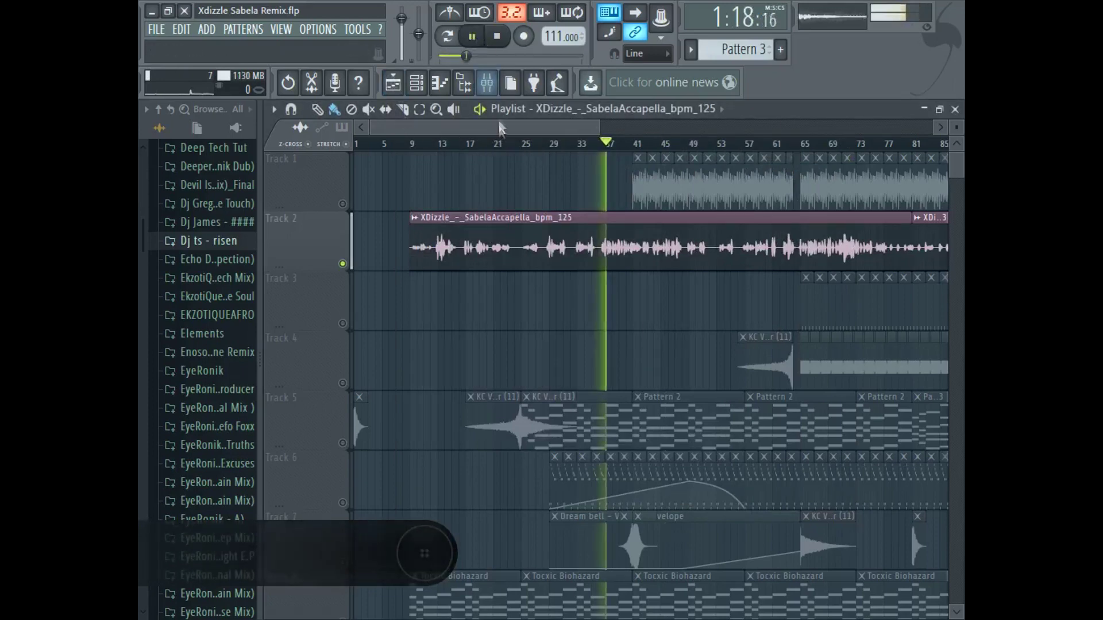
{"action": "left_click", "coordinate": [470, 147]}
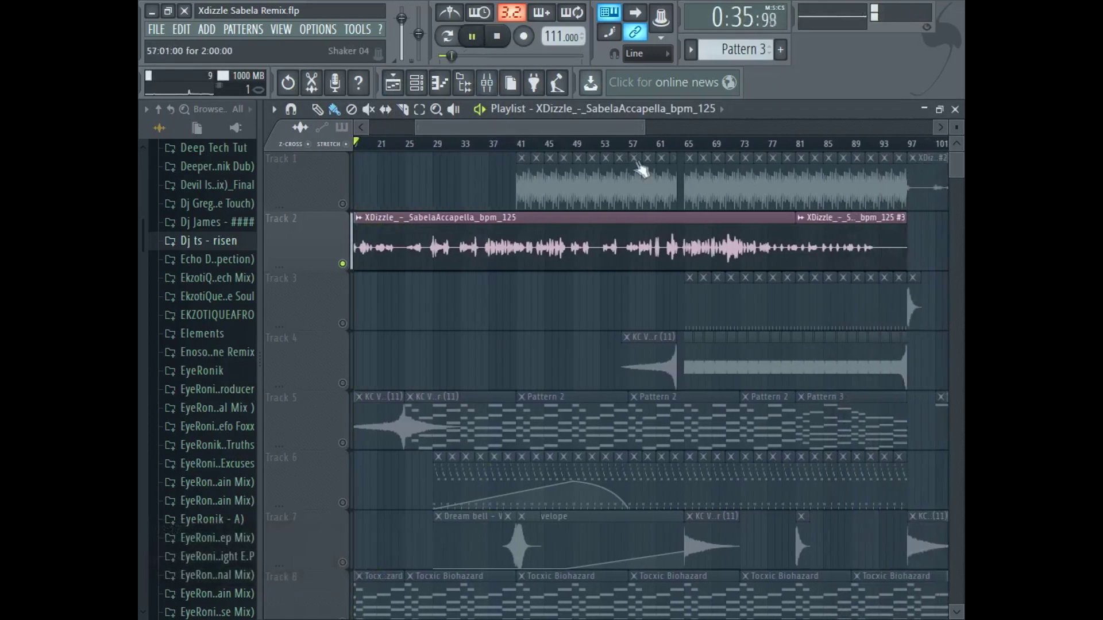
{"action": "left_click", "coordinate": [646, 145]}
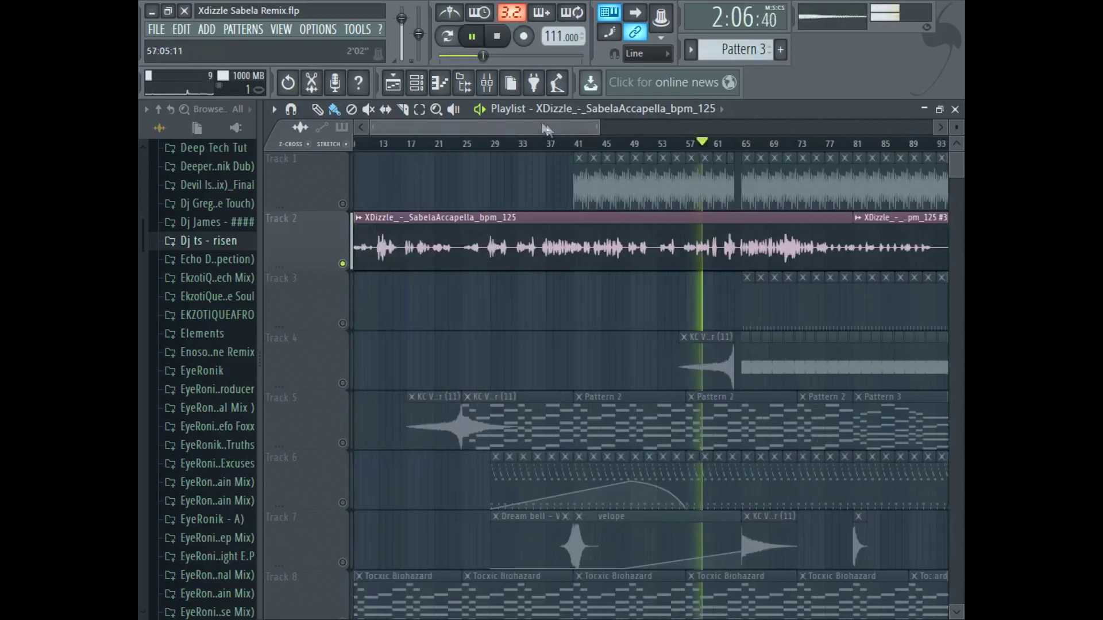
{"action": "left_click", "coordinate": [484, 39]}
- Re-enable Fruity parametric EQ 2 on the vocal's mixer track and open its editor
{"action": "scroll", "coordinate": [568, 252], "scroll_direction": "down", "scroll_amount": 3}
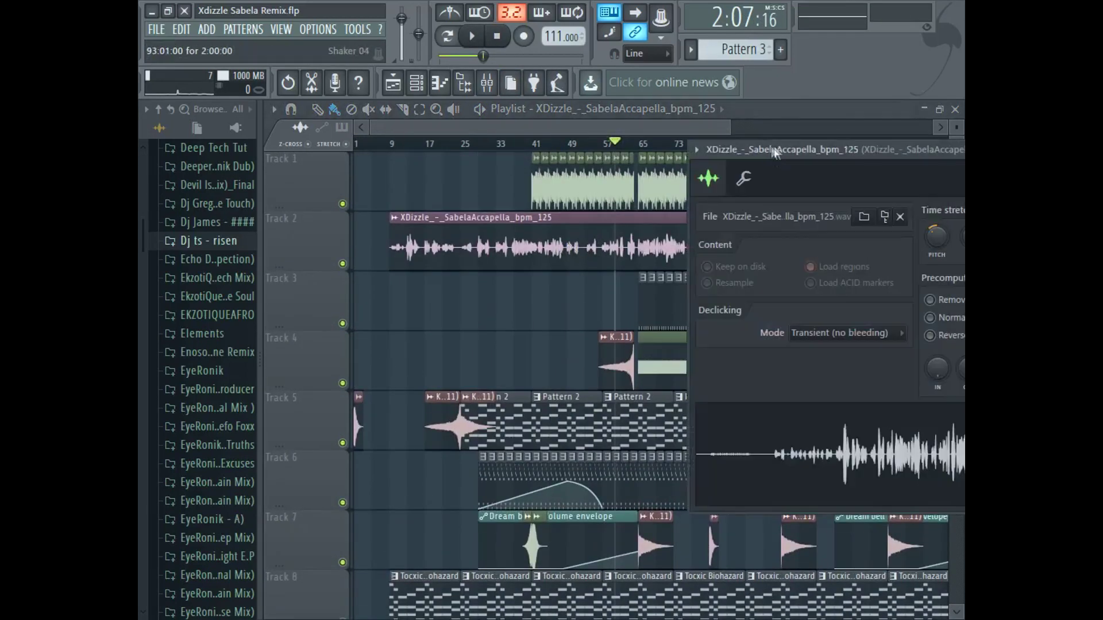
{"action": "left_click_drag", "start_coordinate": [771, 150], "coordinate": [356, 151]}
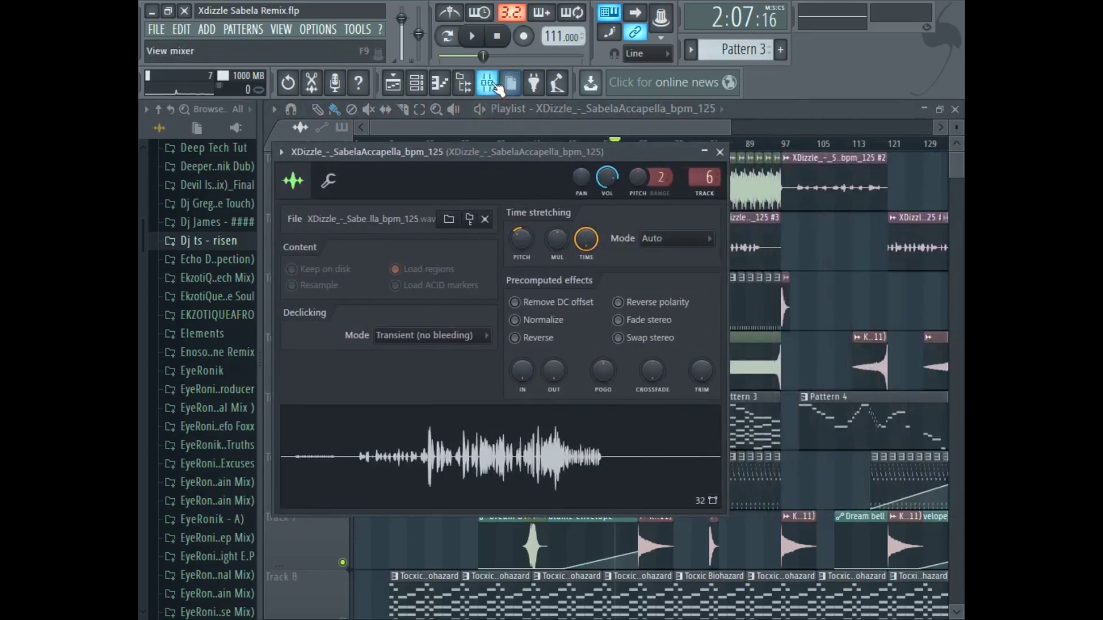
{"action": "left_click", "coordinate": [508, 85]}
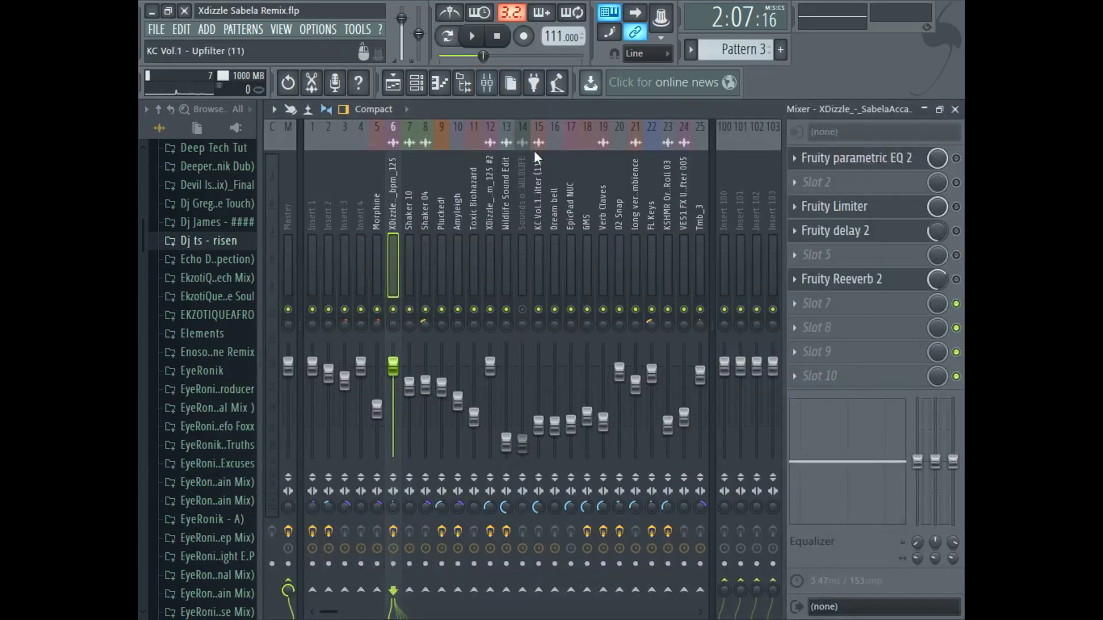
{"action": "left_click", "coordinate": [890, 164]}
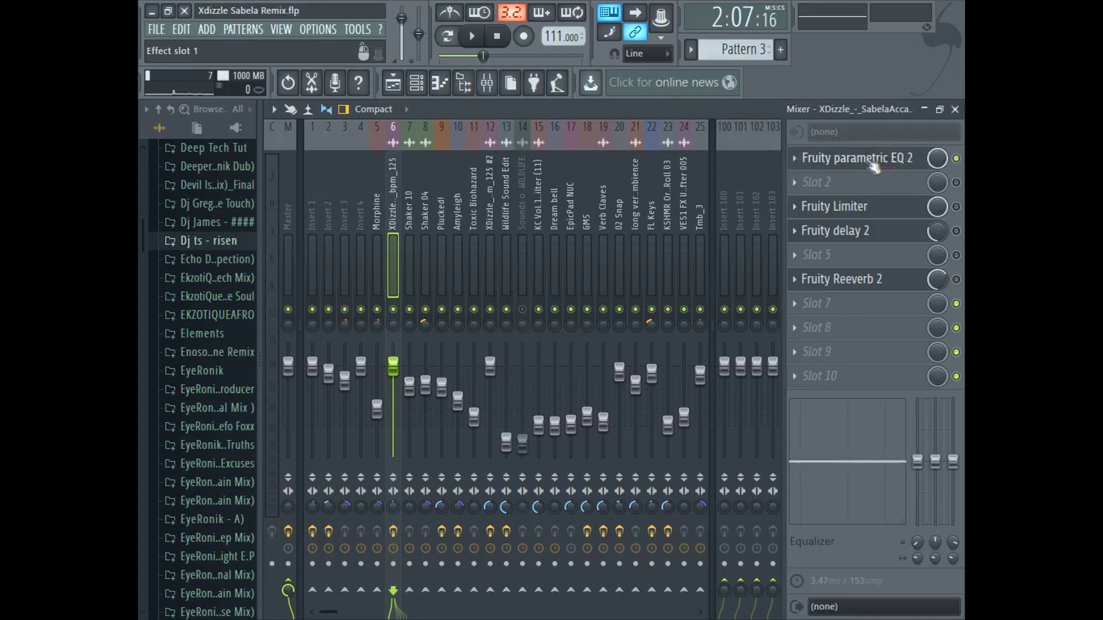
{"action": "left_click", "coordinate": [877, 166]}
{"action": "left_click_drag", "start_coordinate": [577, 224], "coordinate": [575, 175]}
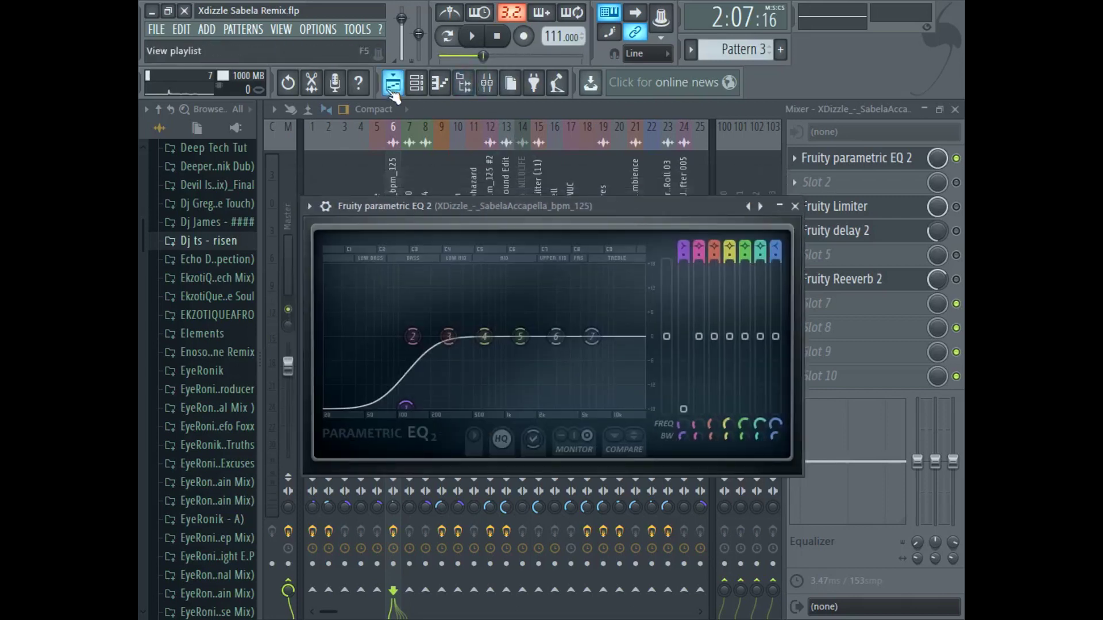
- Return to the playlist, solo the acapella on Track 2, and start song playback
{"action": "left_click", "coordinate": [392, 83]}
{"action": "right_click", "coordinate": [343, 263]}
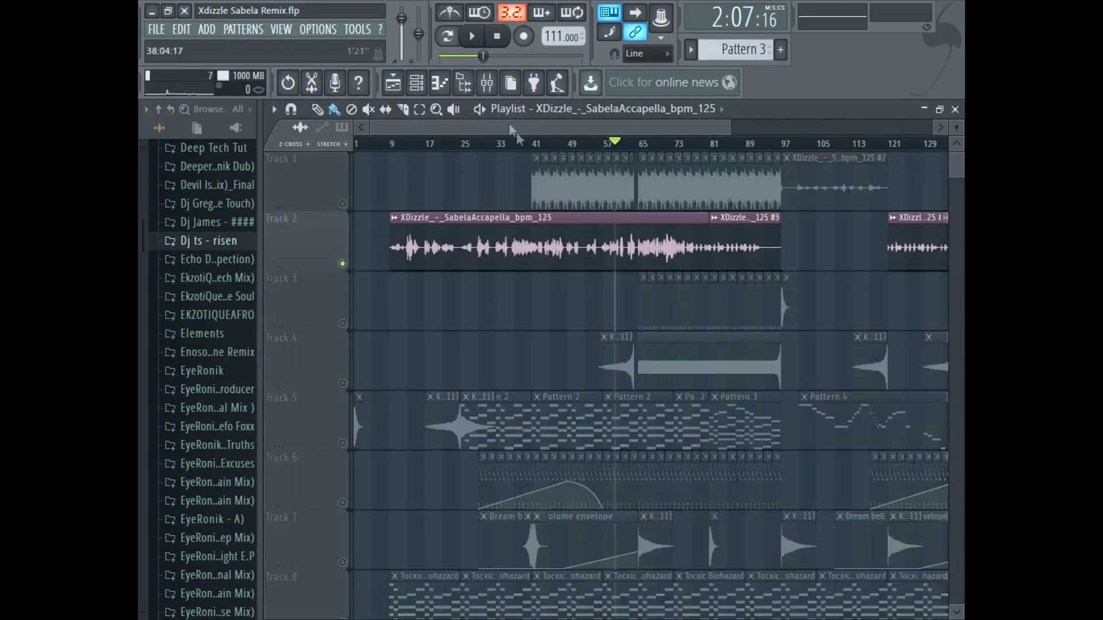
{"action": "key", "text": "space"}
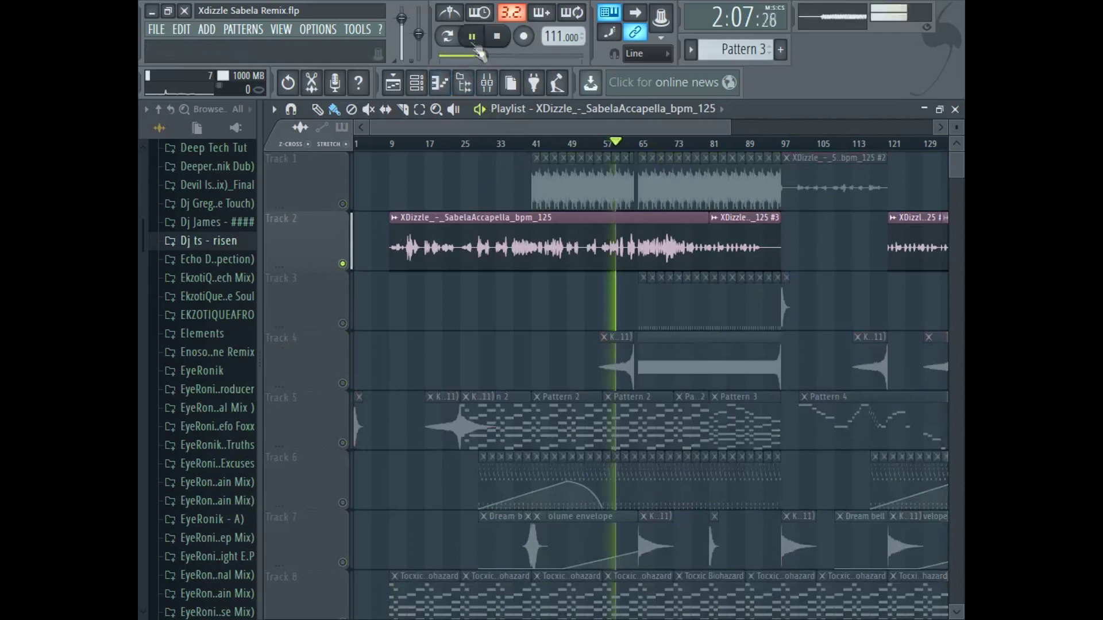
- View the vocal's Fruity parametric EQ 2 spectrum during playback and toggle the EQ off and on to compare the sound
{"action": "left_click", "coordinate": [487, 83]}
{"action": "left_click", "coordinate": [827, 157]}
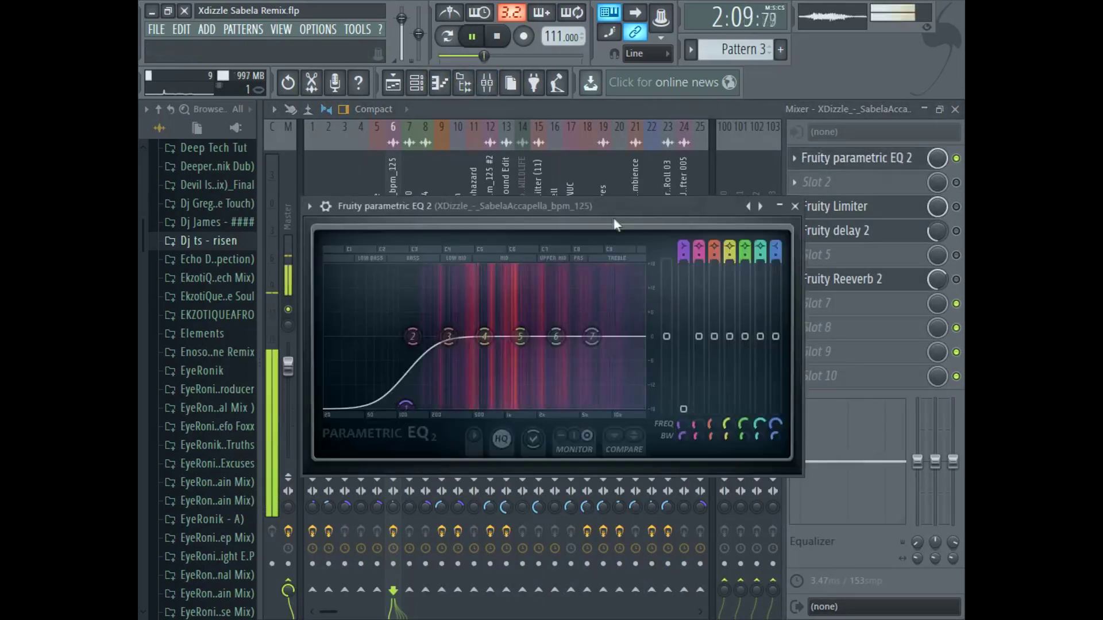
{"action": "key", "text": "Escape"}
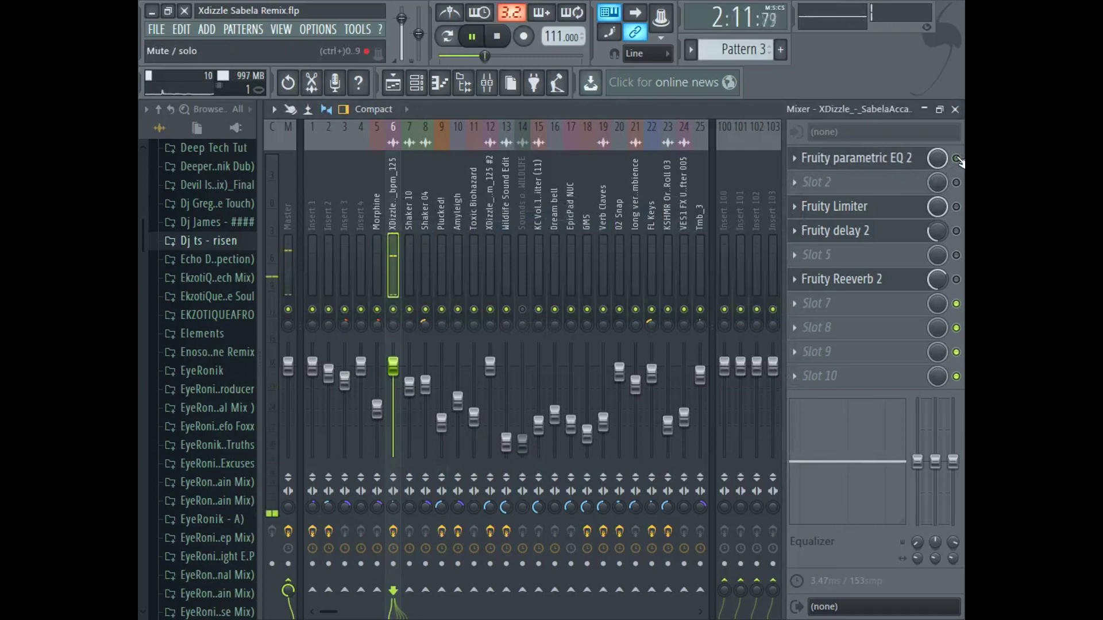
{"action": "left_click", "coordinate": [956, 159]}
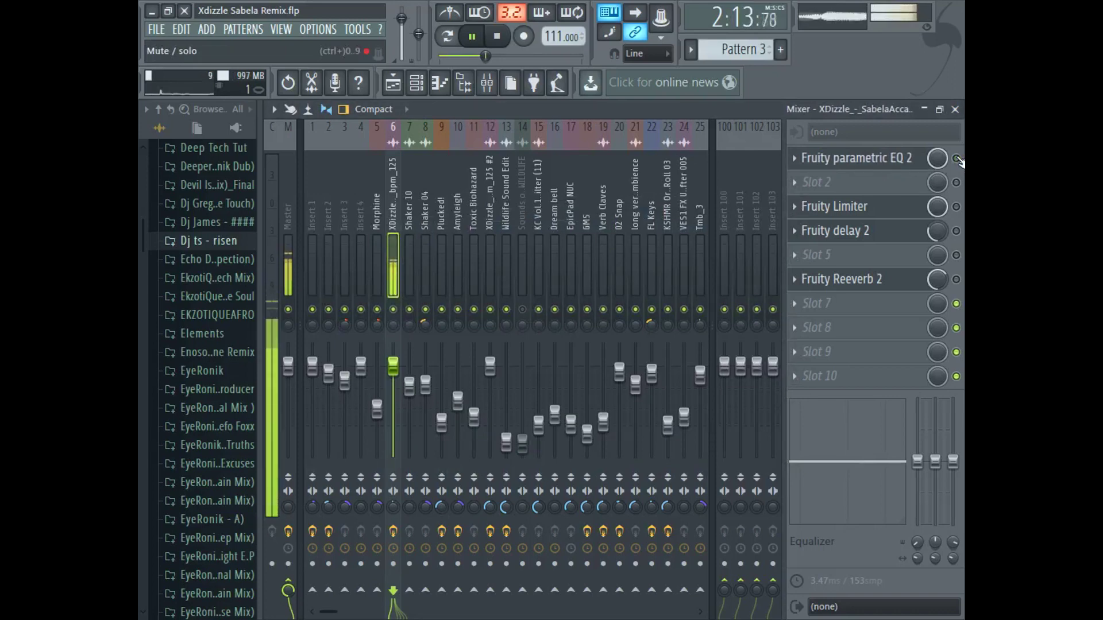
{"action": "left_click", "coordinate": [904, 164]}
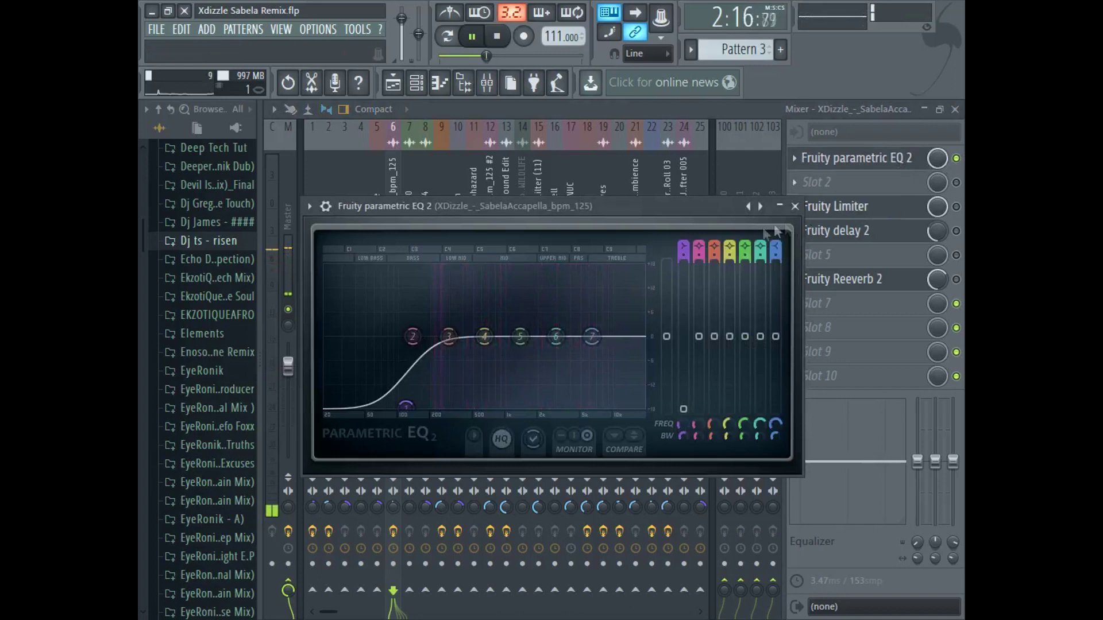
- Re-enable Fruity Limiter, Fruity delay 2 and Fruity Reeverb 2 on the vocal's mixer track and audition the processed vocal
{"action": "left_click", "coordinate": [471, 36]}
{"action": "left_click", "coordinate": [889, 216]}
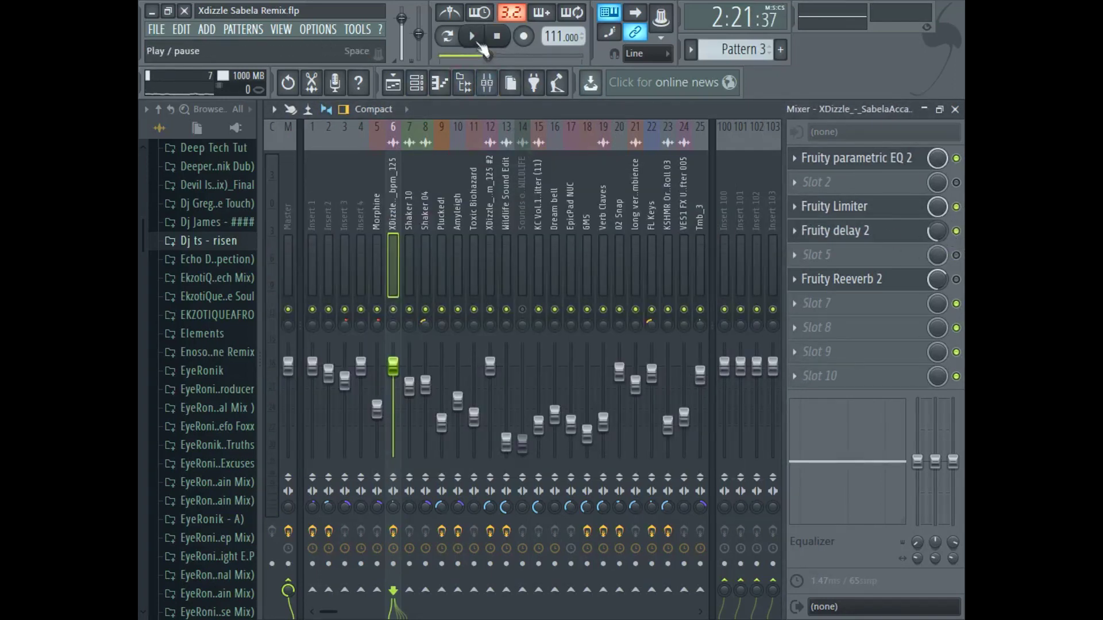
{"action": "left_click", "coordinate": [473, 37]}
{"action": "left_click", "coordinate": [472, 37]}
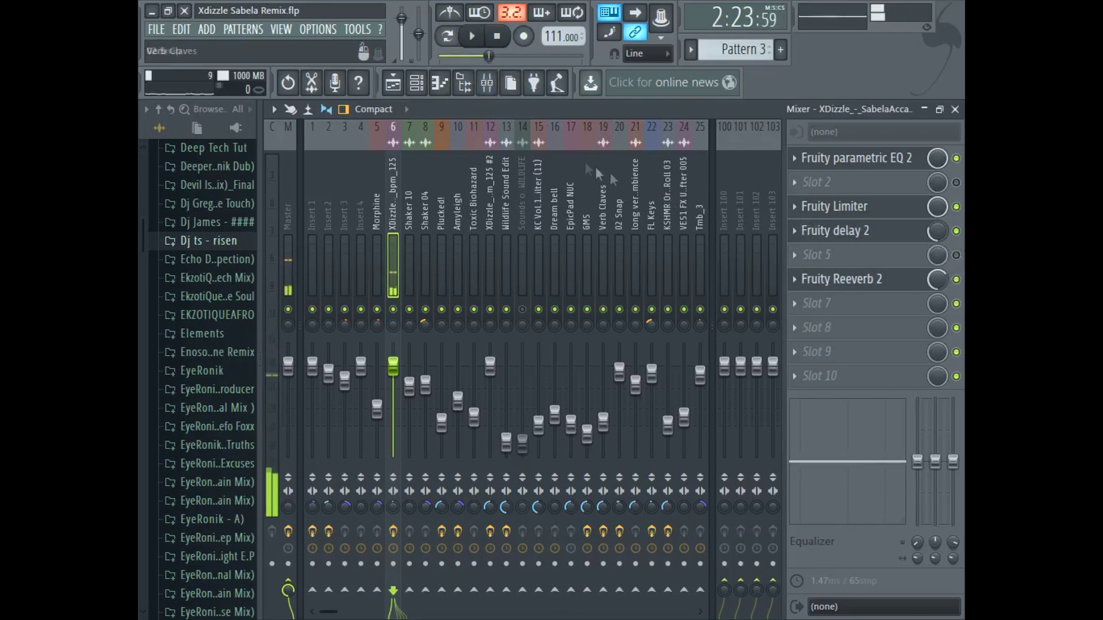
- Stop playback, return to the playlist, and unmute all the tracks around the soloed vocal
{"action": "left_click", "coordinate": [393, 83]}
{"action": "left_click", "coordinate": [496, 36]}
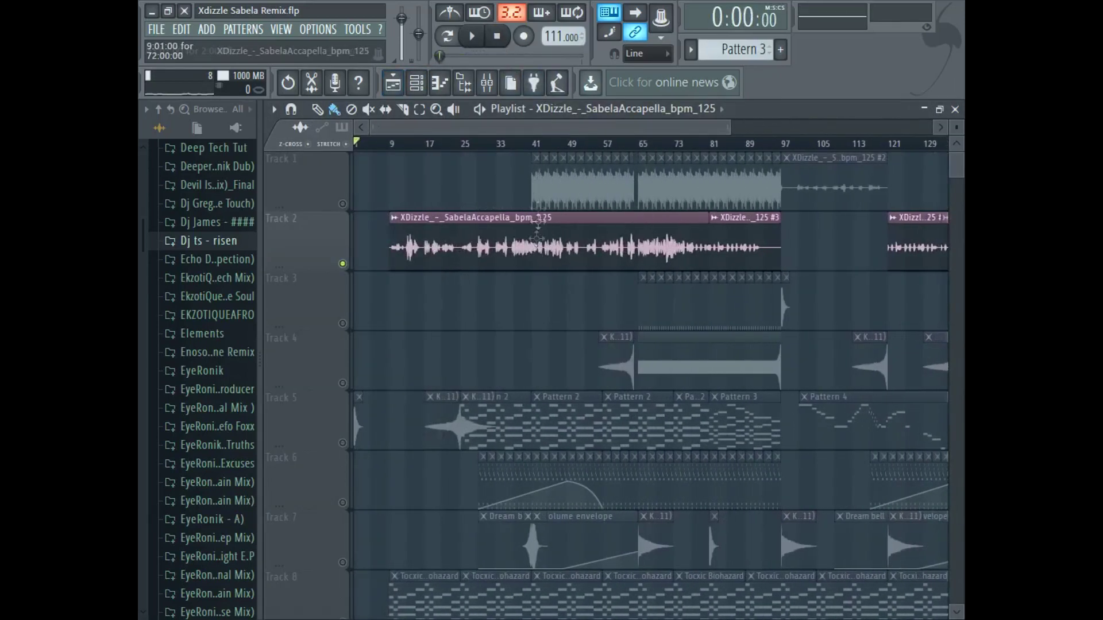
{"action": "scroll", "coordinate": [533, 268], "scroll_direction": "down", "scroll_amount": 7}
{"action": "scroll", "coordinate": [533, 268], "scroll_direction": "up", "scroll_amount": 7}
{"action": "left_click_drag", "start_coordinate": [732, 123], "coordinate": [568, 124]}
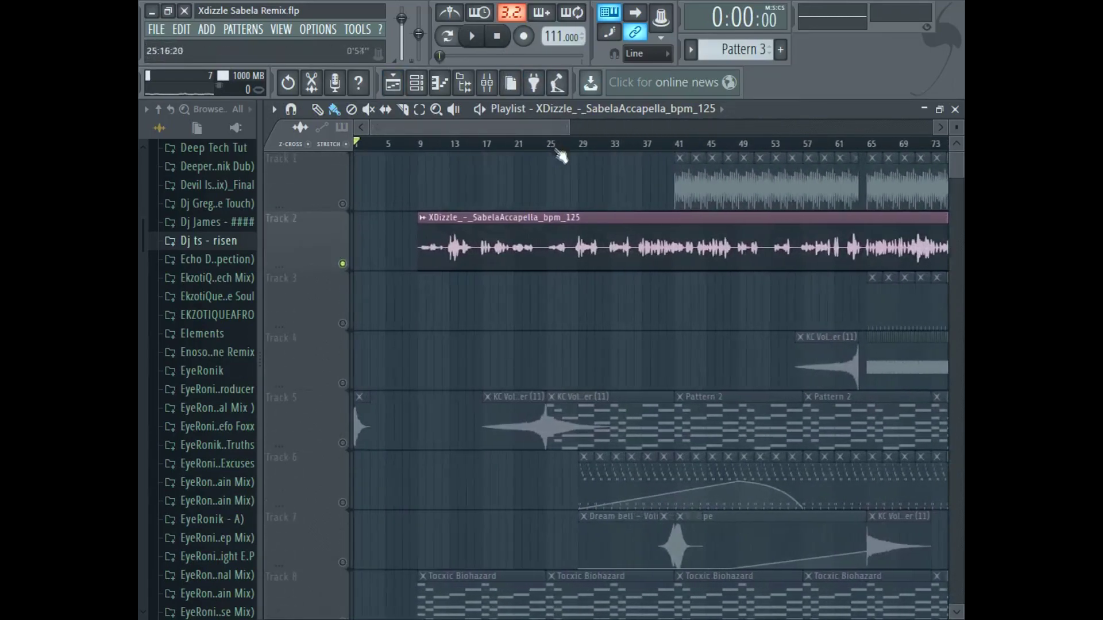
{"action": "scroll", "coordinate": [346, 450], "scroll_direction": "down", "scroll_amount": 5}
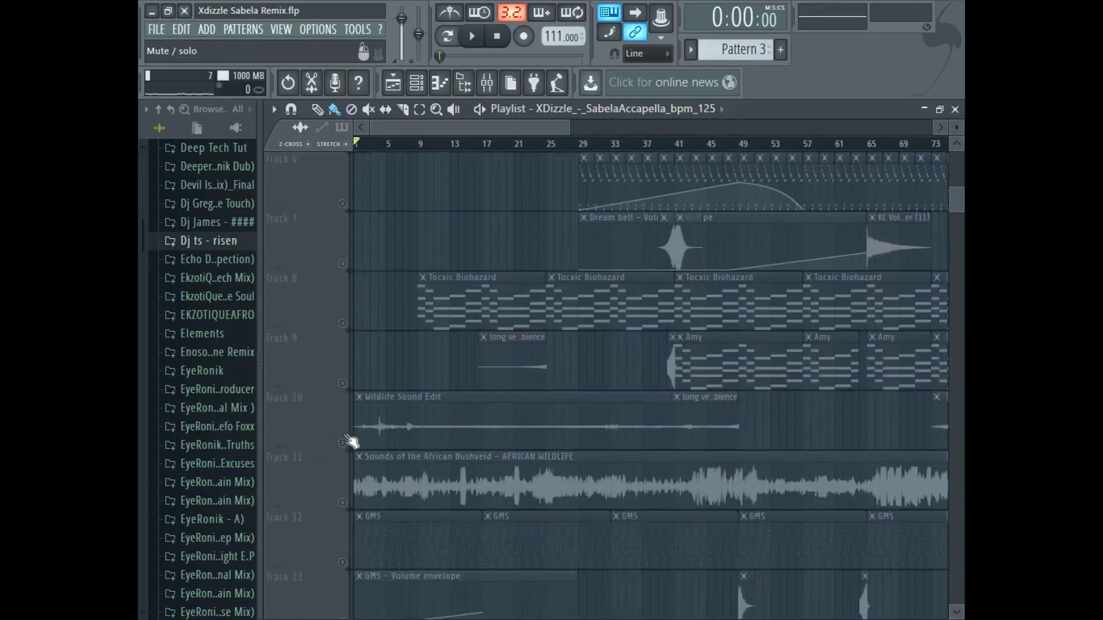
{"action": "right_click", "coordinate": [343, 383]}
{"action": "right_click", "coordinate": [343, 383]}
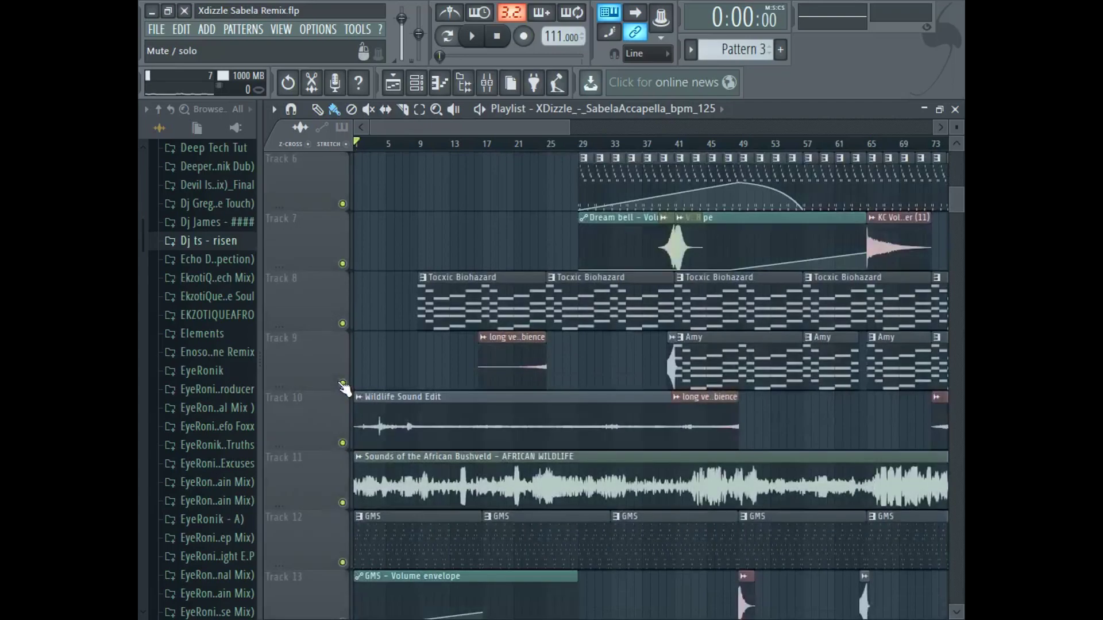
{"action": "scroll", "coordinate": [947, 191], "scroll_direction": "up", "scroll_amount": 5}
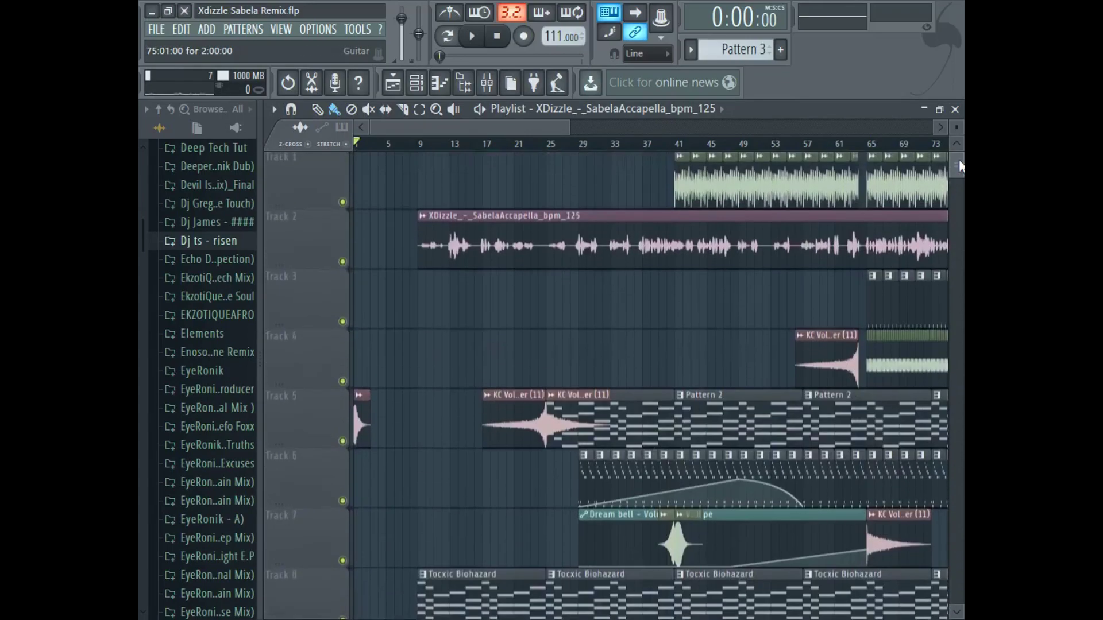
- Open the first GMS pattern clip on Track 12 in the piano roll and play it
{"action": "left_click_drag", "start_coordinate": [569, 128], "coordinate": [508, 128]}
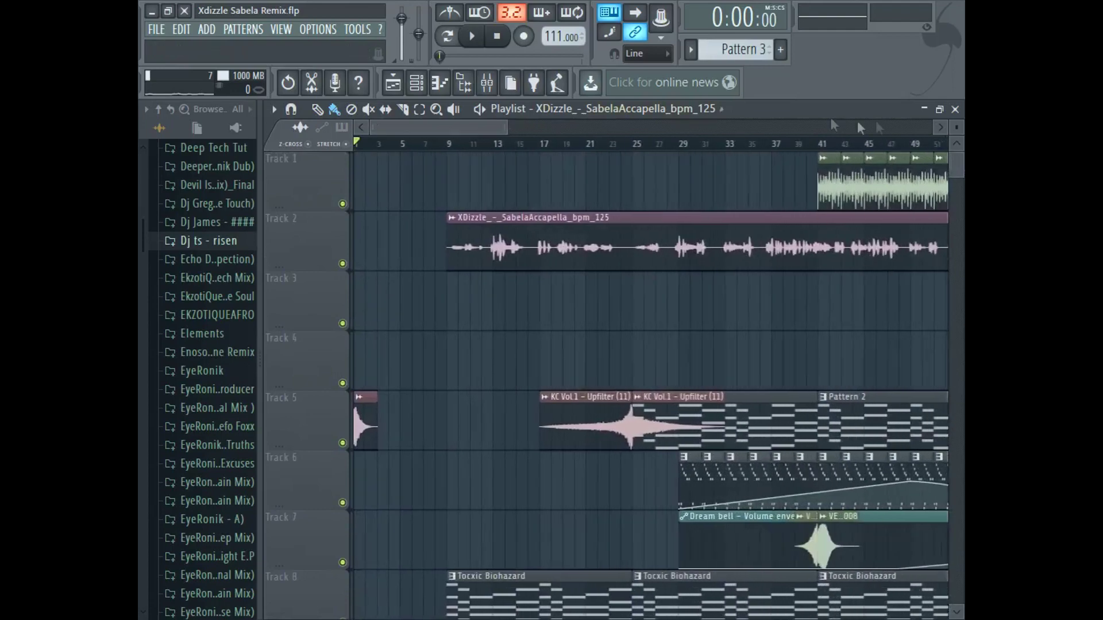
{"action": "left_click_drag", "start_coordinate": [957, 159], "coordinate": [958, 201]}
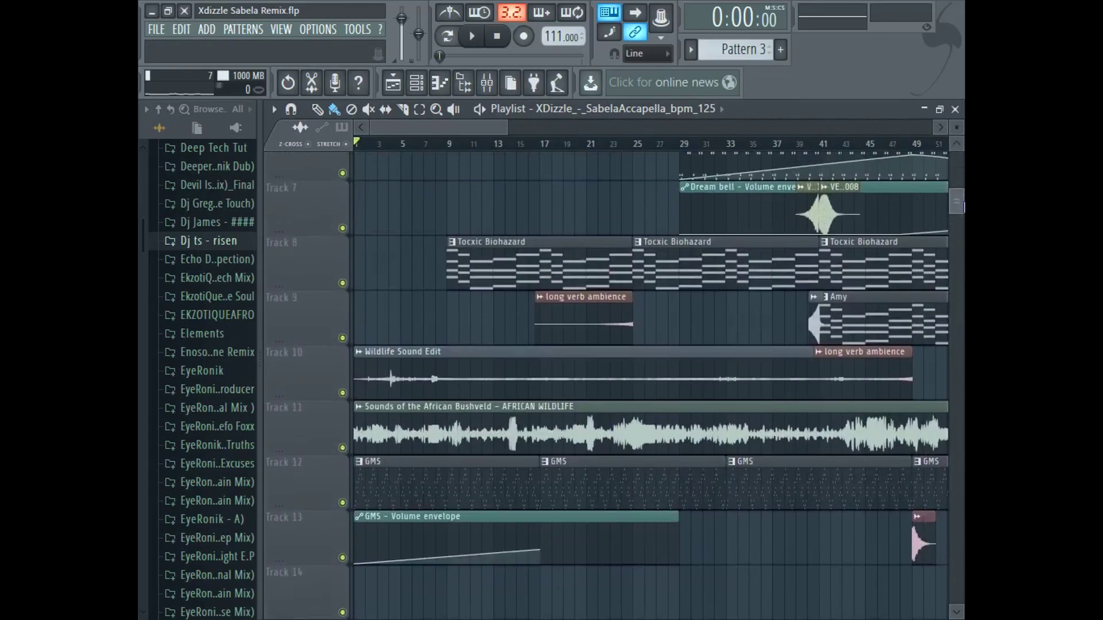
{"action": "double_click", "coordinate": [463, 487]}
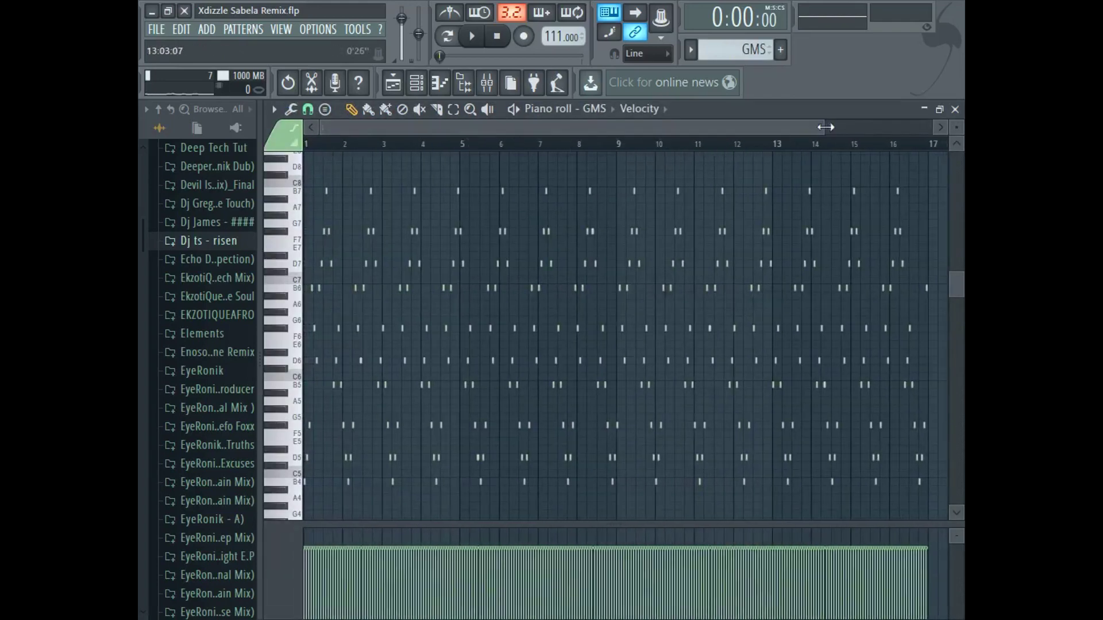
{"action": "left_click_drag", "start_coordinate": [826, 127], "coordinate": [625, 127]}
{"action": "left_click", "coordinate": [474, 40]}
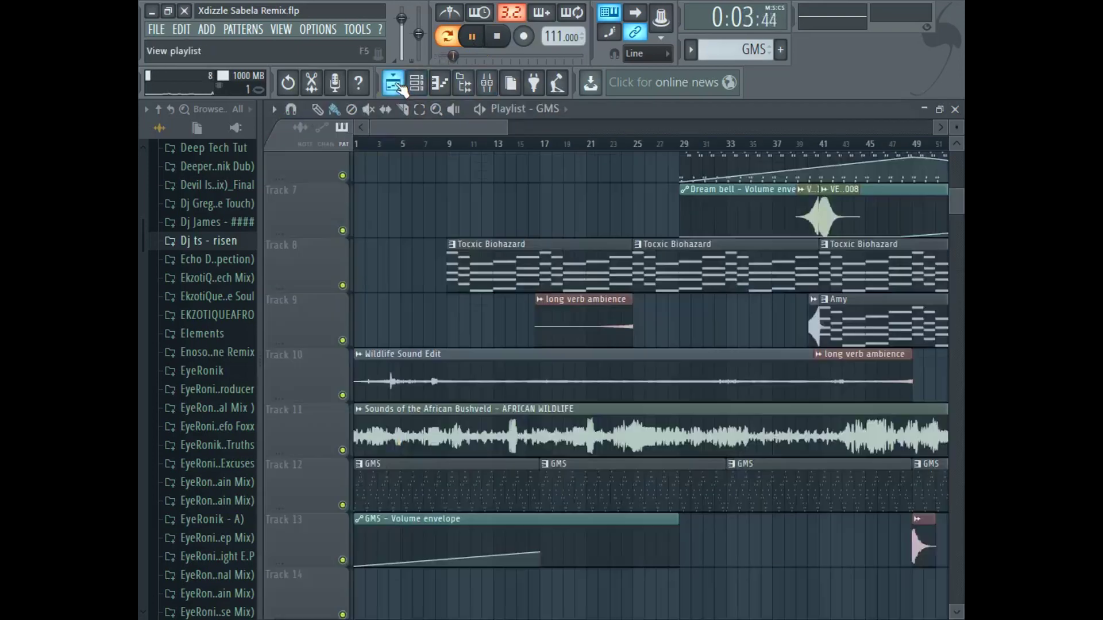
- Look at the GMS channel in the channel rack, return to the playlist, and replay the GMS pattern
{"action": "left_click", "coordinate": [393, 83]}
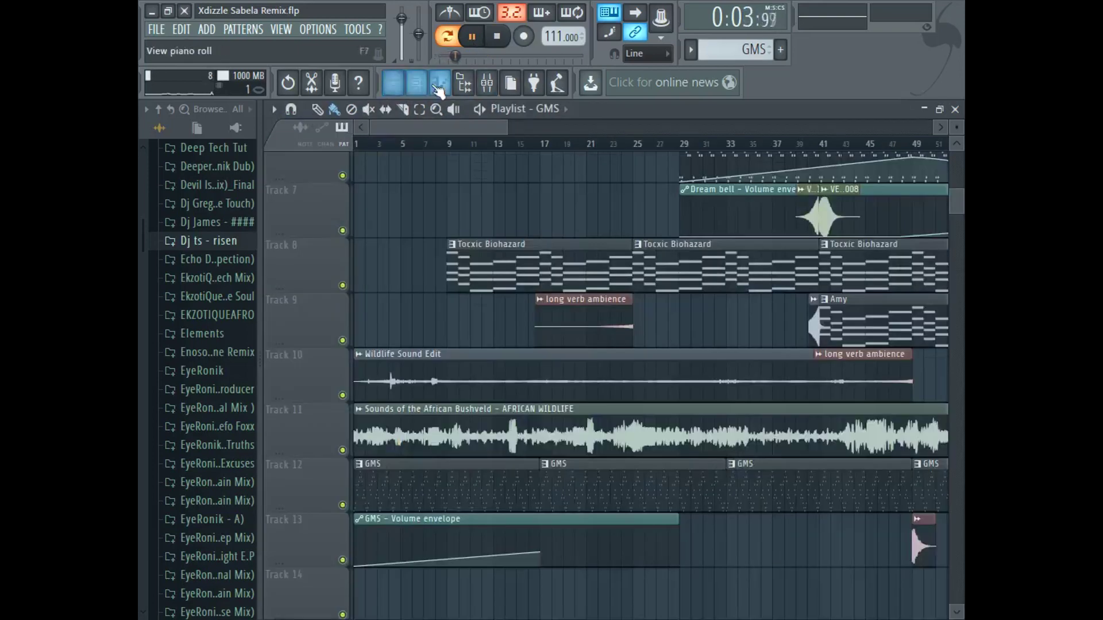
{"action": "left_click", "coordinate": [423, 86]}
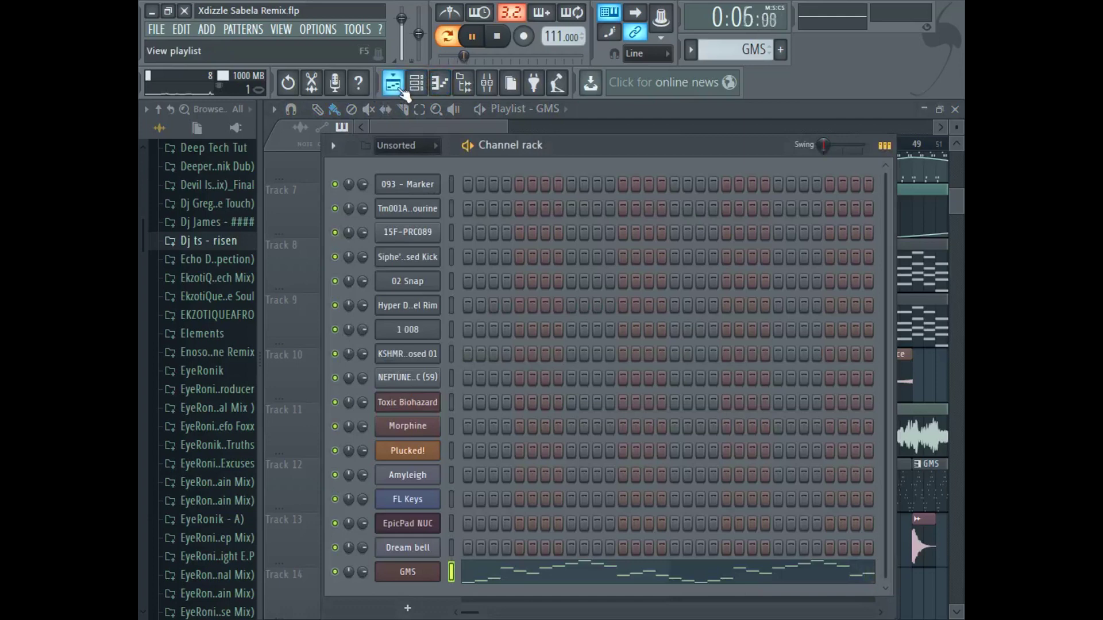
{"action": "left_click", "coordinate": [393, 85]}
{"action": "left_click", "coordinate": [470, 37]}
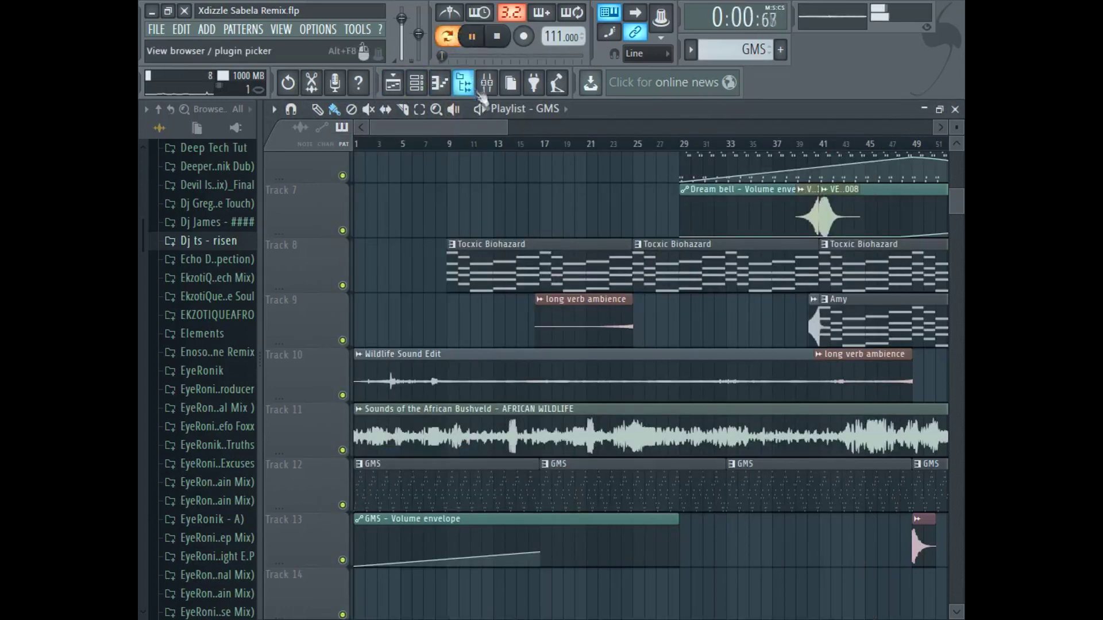
{"action": "left_click_drag", "start_coordinate": [507, 127], "coordinate": [573, 131]}
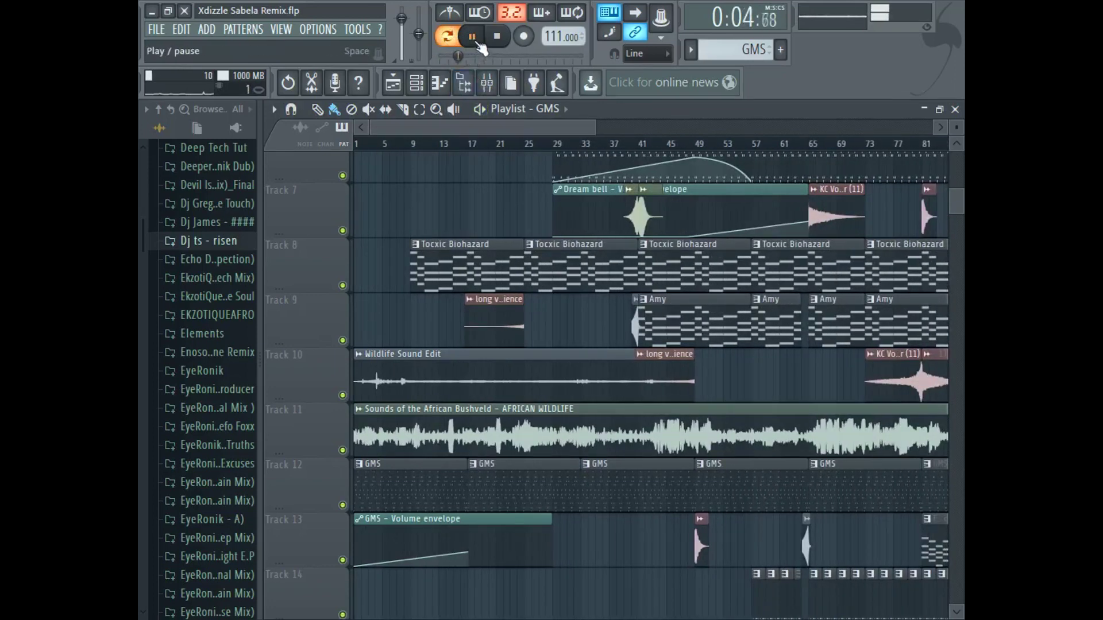
- Open the GMS synth from the channel rack and view the effects on its mixer track
{"action": "left_click", "coordinate": [424, 89]}
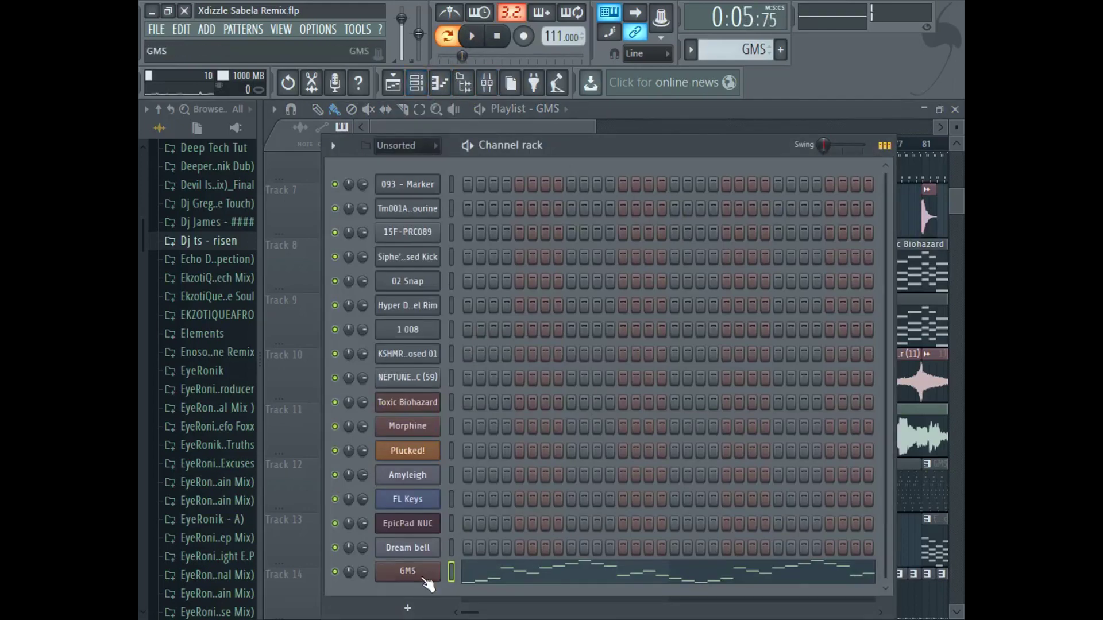
{"action": "left_click", "coordinate": [408, 572]}
{"action": "left_click_drag", "start_coordinate": [663, 196], "coordinate": [610, 151]}
{"action": "left_click", "coordinate": [486, 85]}
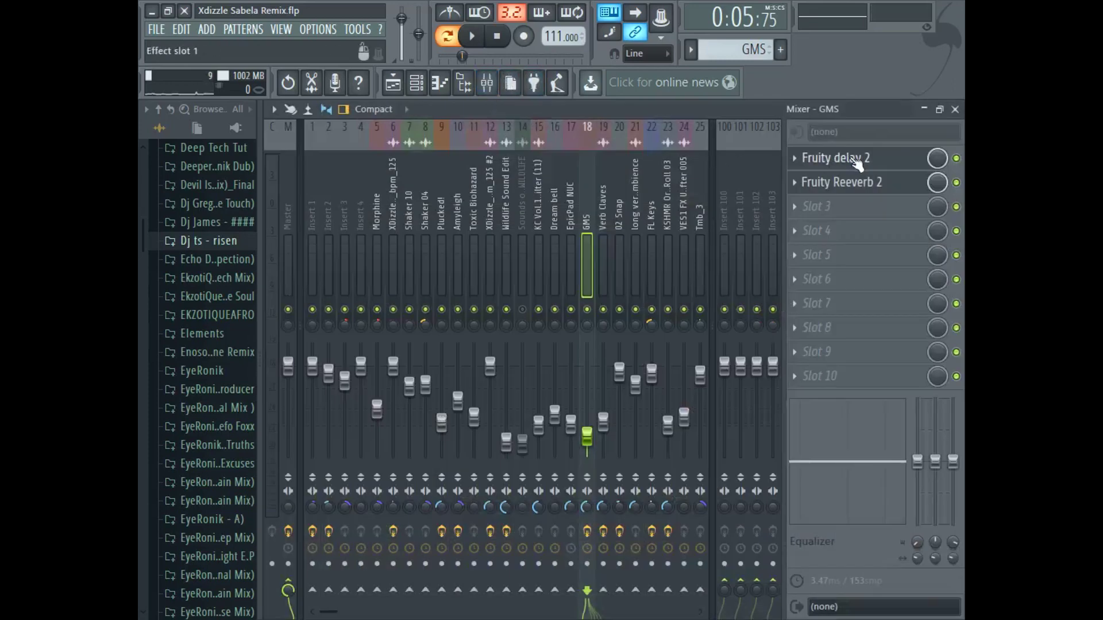
- Return to the playlist, play the full arrangement from the start in song mode, and pause after the first bars
{"action": "left_click", "coordinate": [402, 91]}
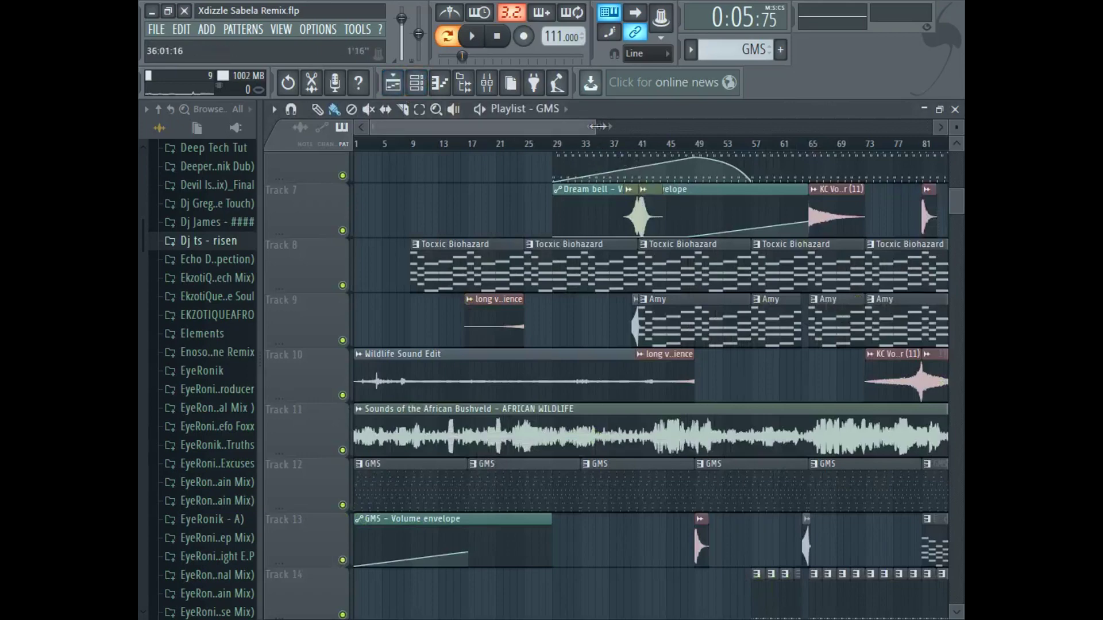
{"action": "scroll", "coordinate": [950, 212], "scroll_direction": "up", "scroll_amount": 1}
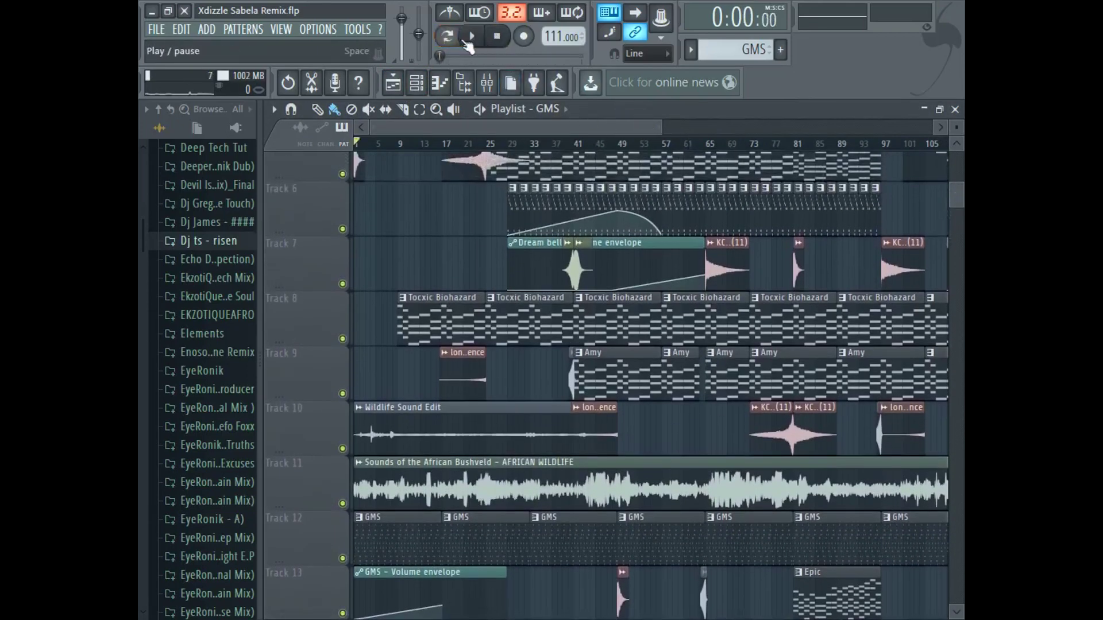
{"action": "left_click", "coordinate": [472, 38]}
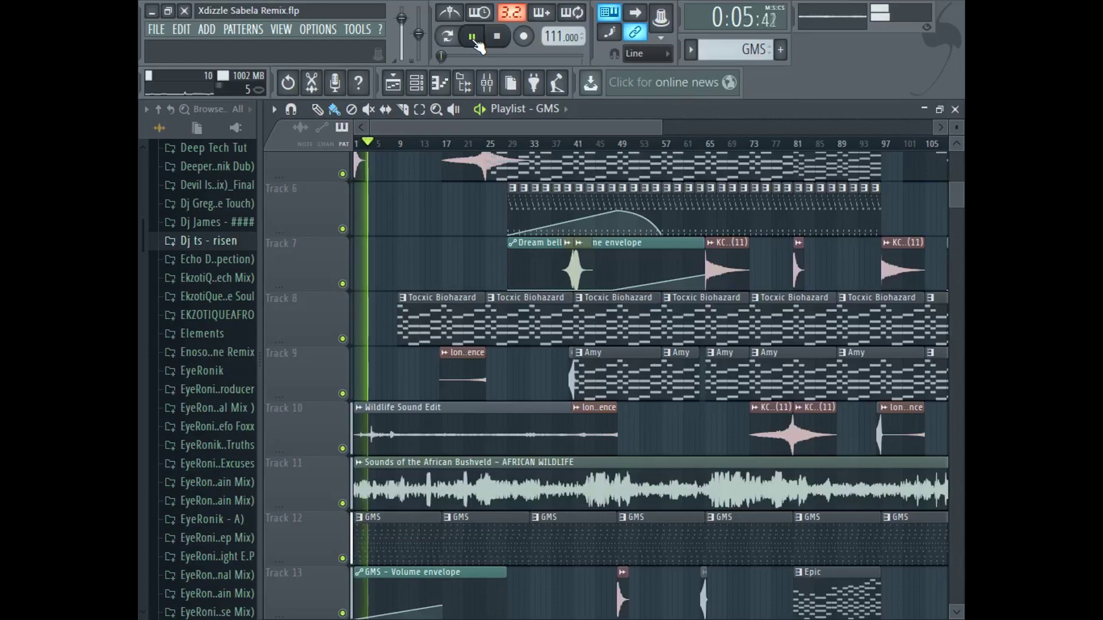
{"action": "left_click", "coordinate": [474, 38]}
- Examine the intro clips in the playlist, including the African wildlife recordings on Tracks 10 and 11 and Verb Claves on Track 5
{"action": "left_click_drag", "start_coordinate": [659, 127], "coordinate": [486, 127]}
{"action": "scroll", "coordinate": [623, 343], "scroll_direction": "down", "scroll_amount": 3}
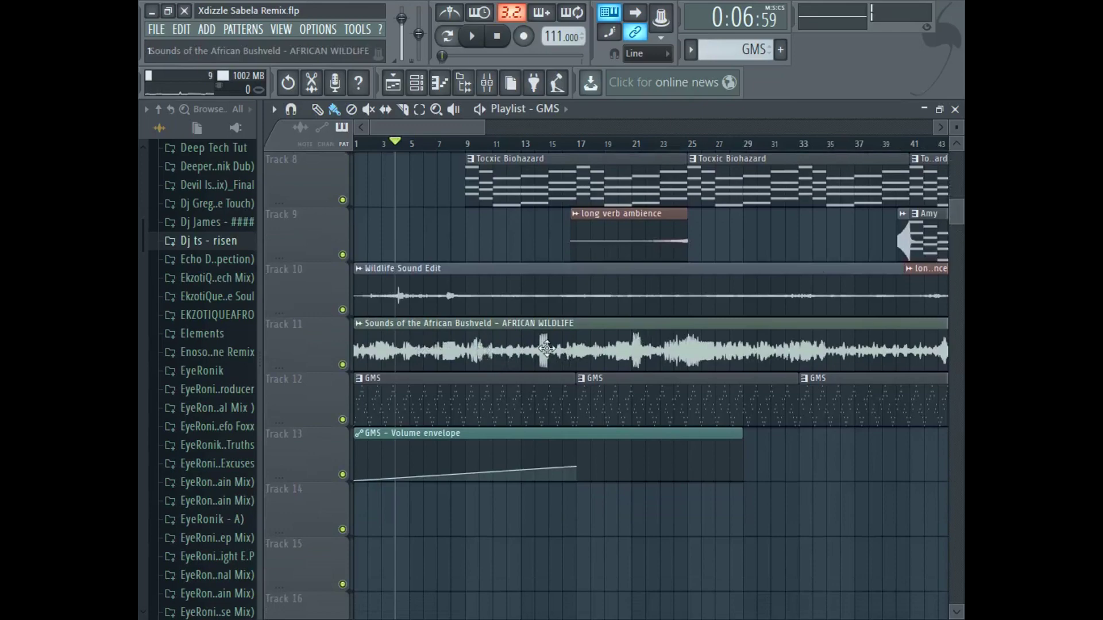
{"action": "scroll", "coordinate": [599, 399], "scroll_direction": "up", "scroll_amount": 8}
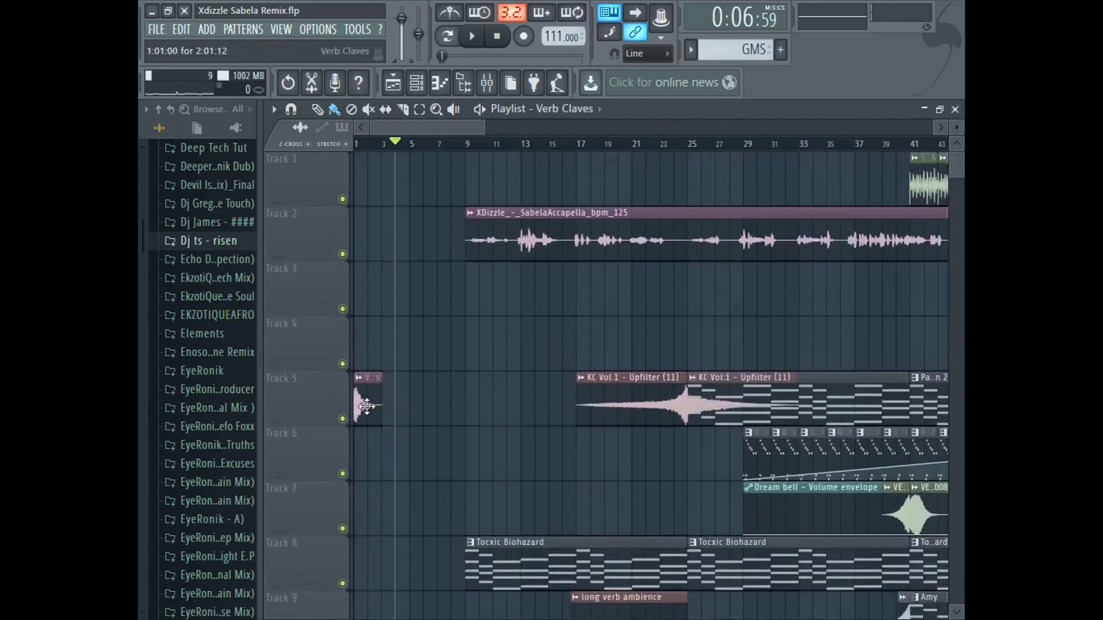
{"action": "left_click_drag", "start_coordinate": [481, 123], "coordinate": [432, 123]}
{"action": "left_click_drag", "start_coordinate": [956, 127], "coordinate": [958, 129]}
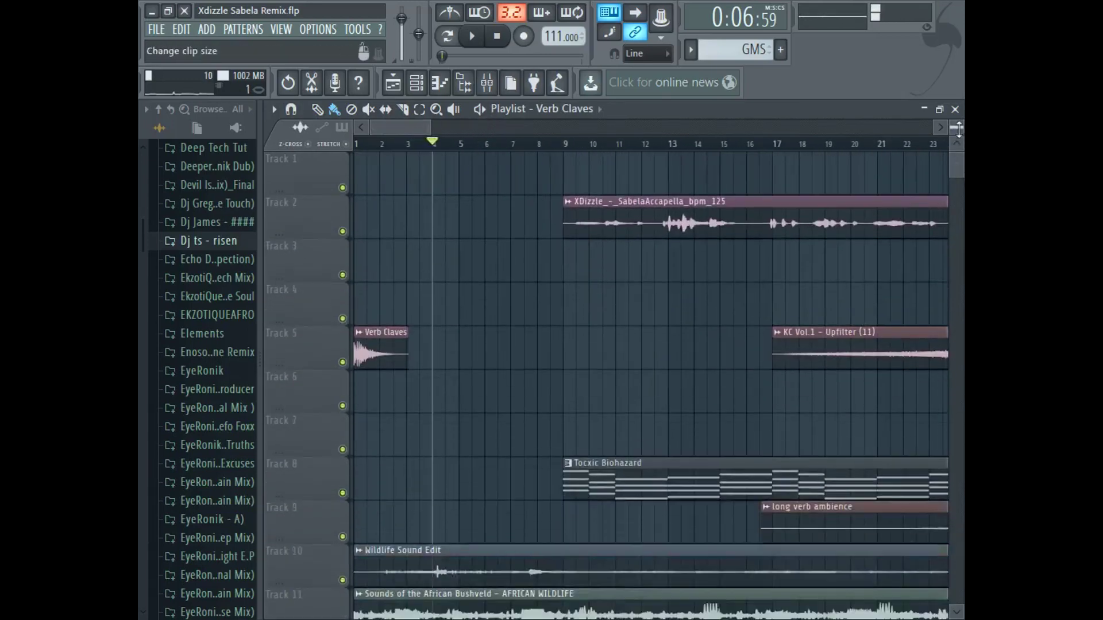
{"action": "left_click_drag", "start_coordinate": [431, 127], "coordinate": [476, 139]}
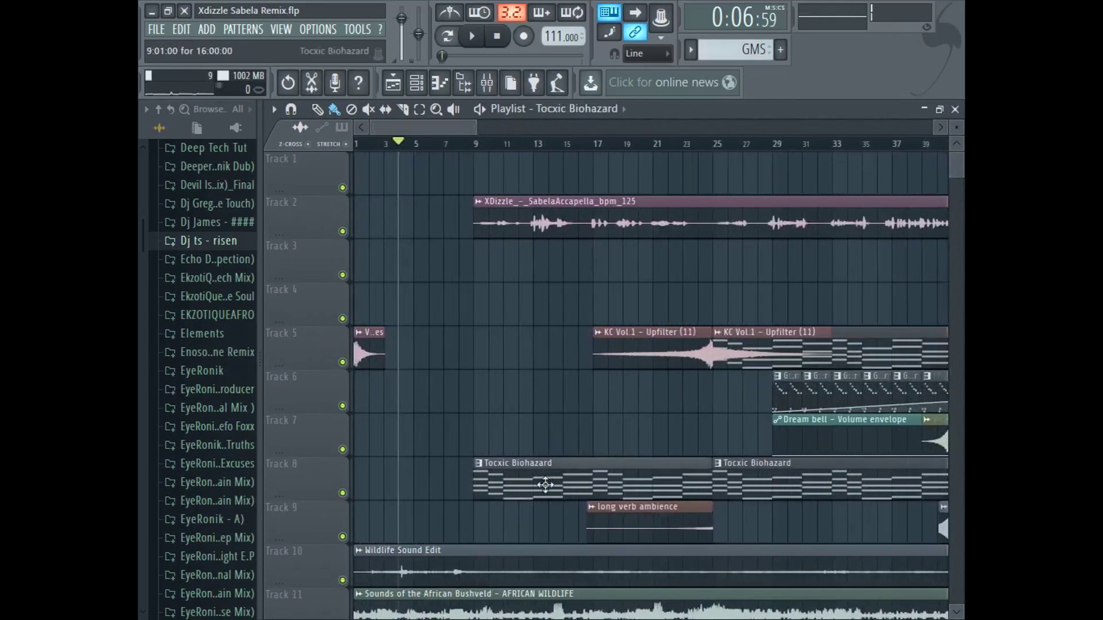
- Open the first Toxic Biohazard pattern clip on Track 8 in the piano roll, play it, and examine its chords
{"action": "double_click", "coordinate": [545, 485]}
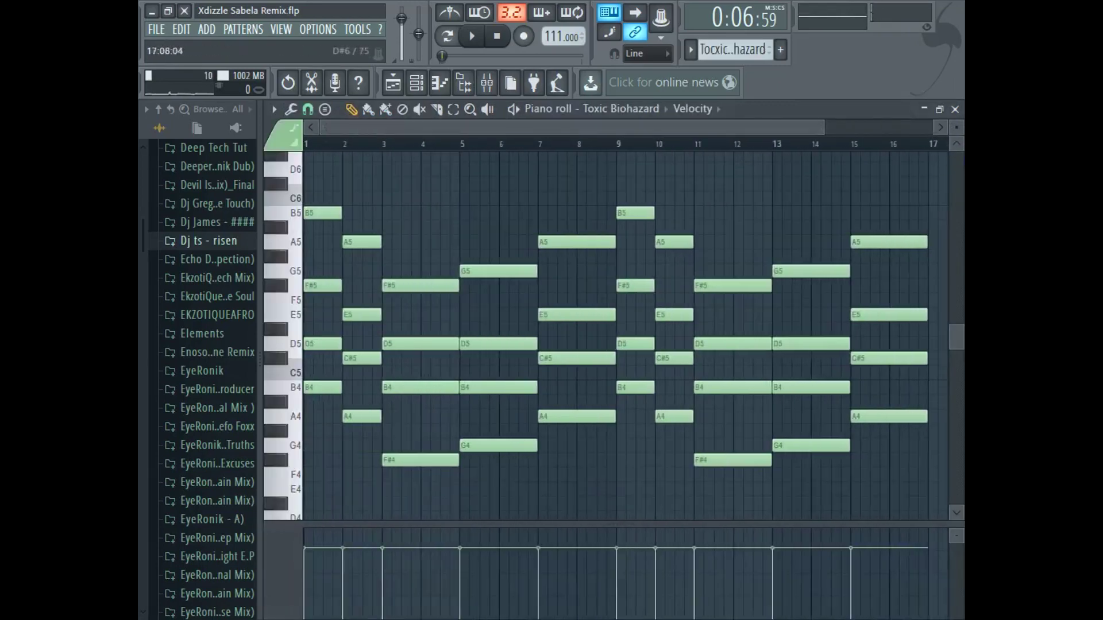
{"action": "scroll", "coordinate": [876, 133], "scroll_direction": "down", "scroll_amount": 2}
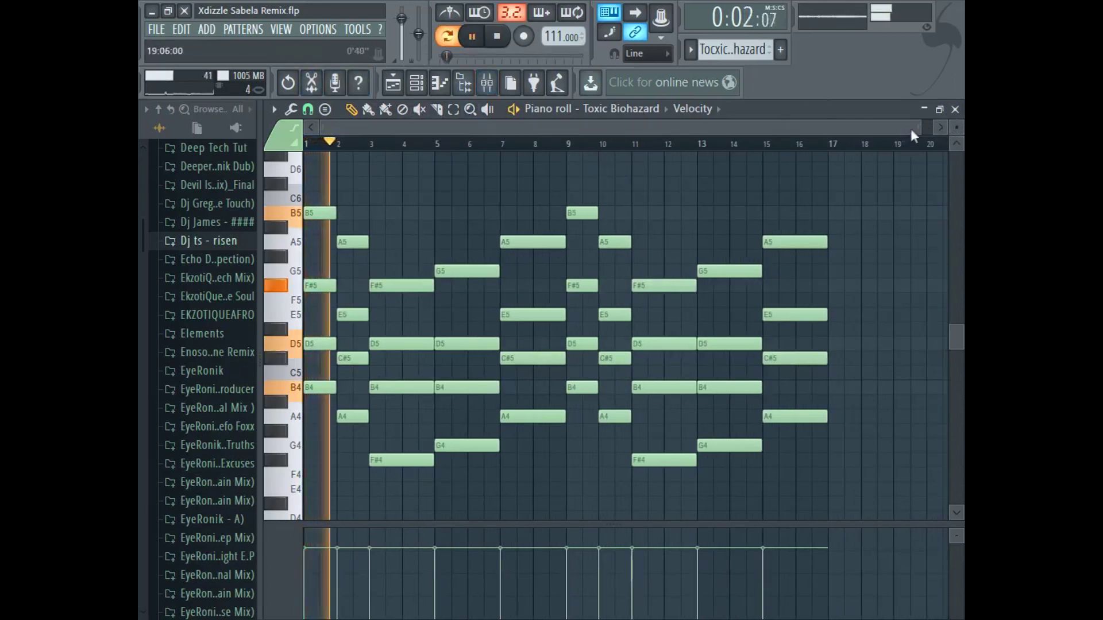
{"action": "left_click_drag", "start_coordinate": [915, 125], "coordinate": [917, 125]}
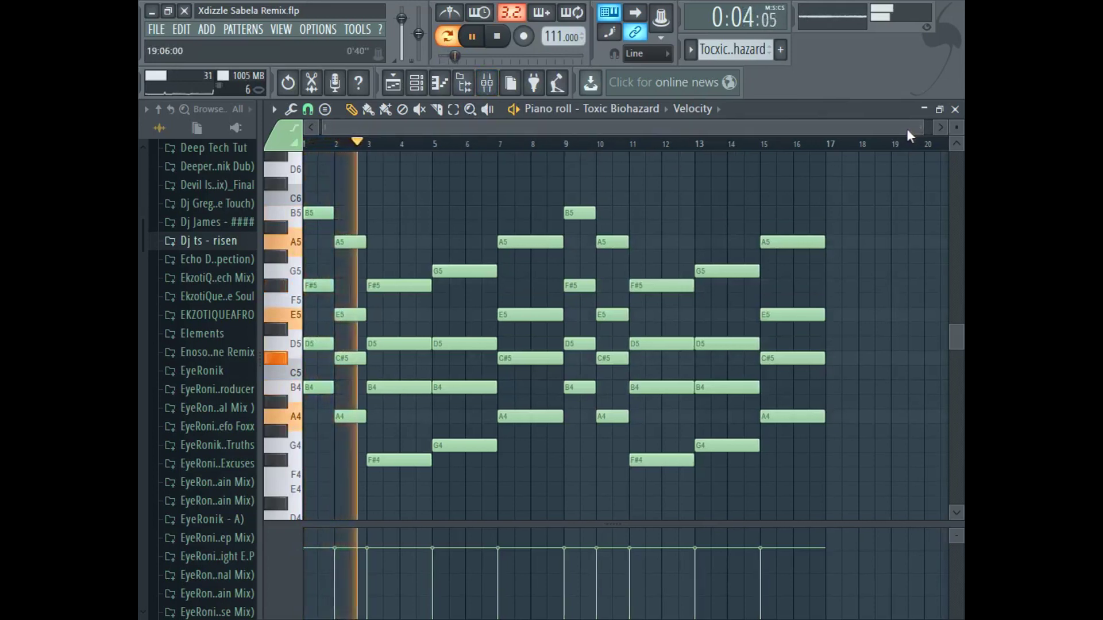
{"action": "scroll", "coordinate": [666, 317], "scroll_direction": "down", "scroll_amount": 3}
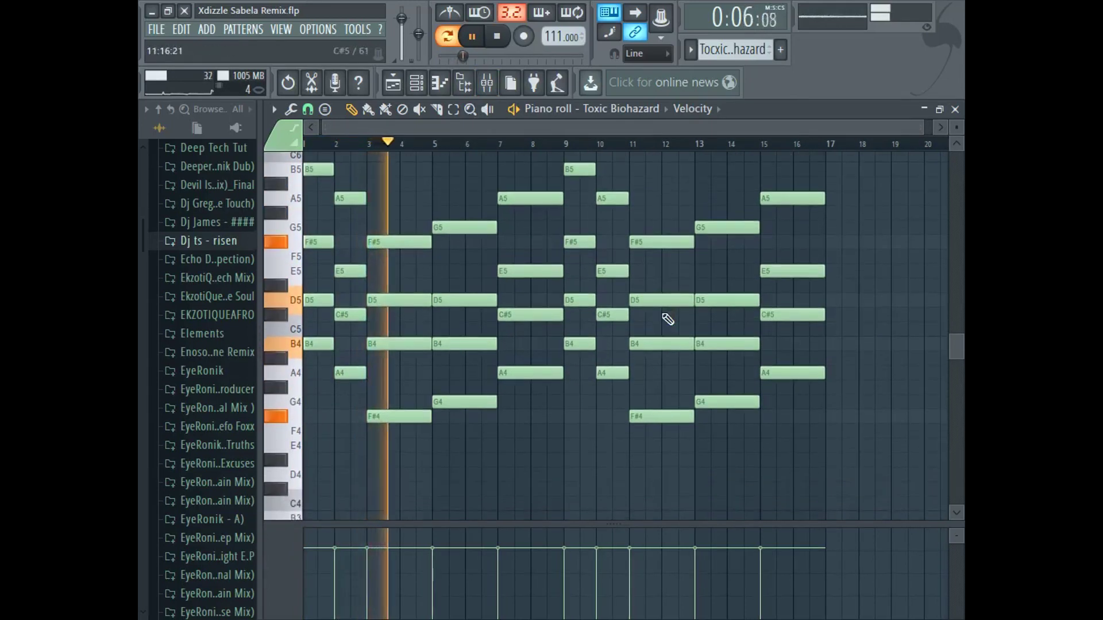
{"action": "scroll", "coordinate": [666, 317], "scroll_direction": "up", "scroll_amount": 3}
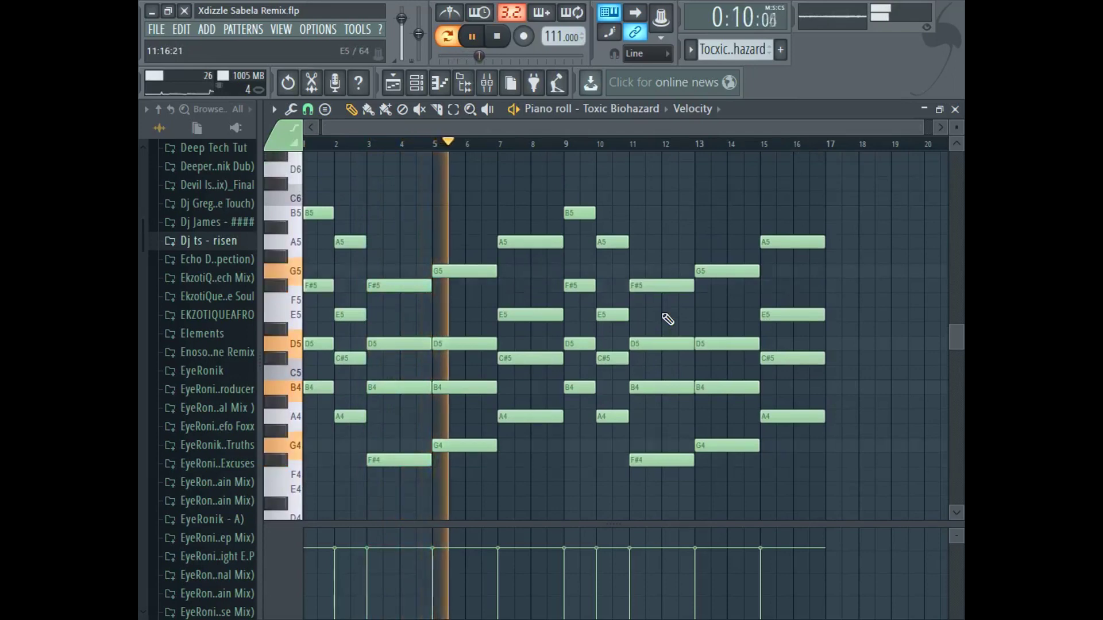
- Stop playback of the Toxic Biohazard pattern and return to the playlist
{"action": "left_click_drag", "start_coordinate": [667, 127], "coordinate": [649, 131]}
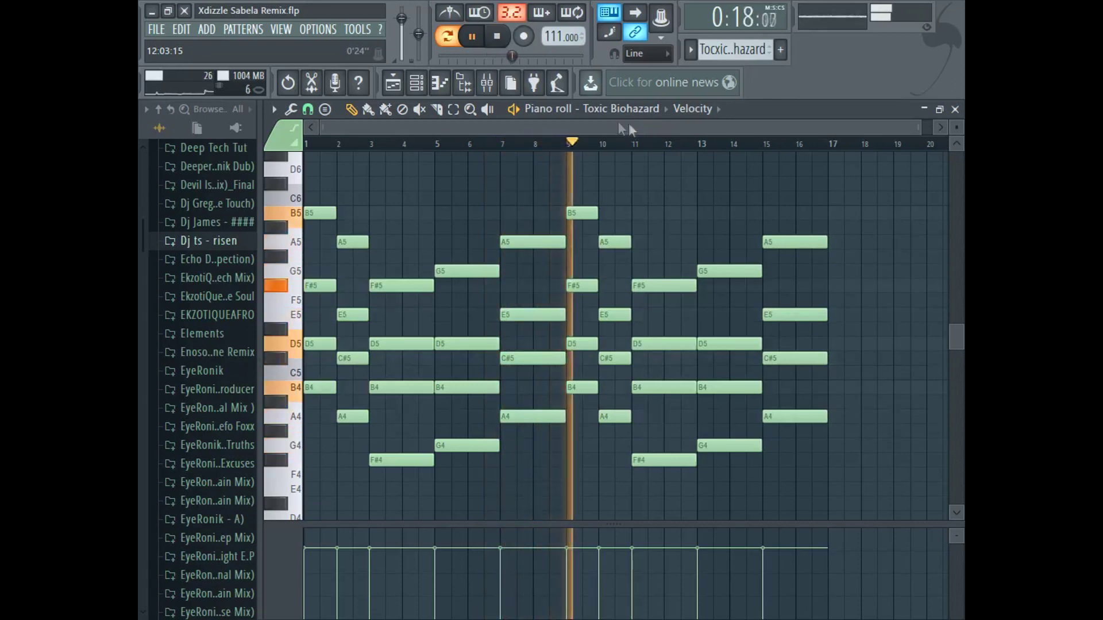
{"action": "left_click", "coordinate": [472, 36]}
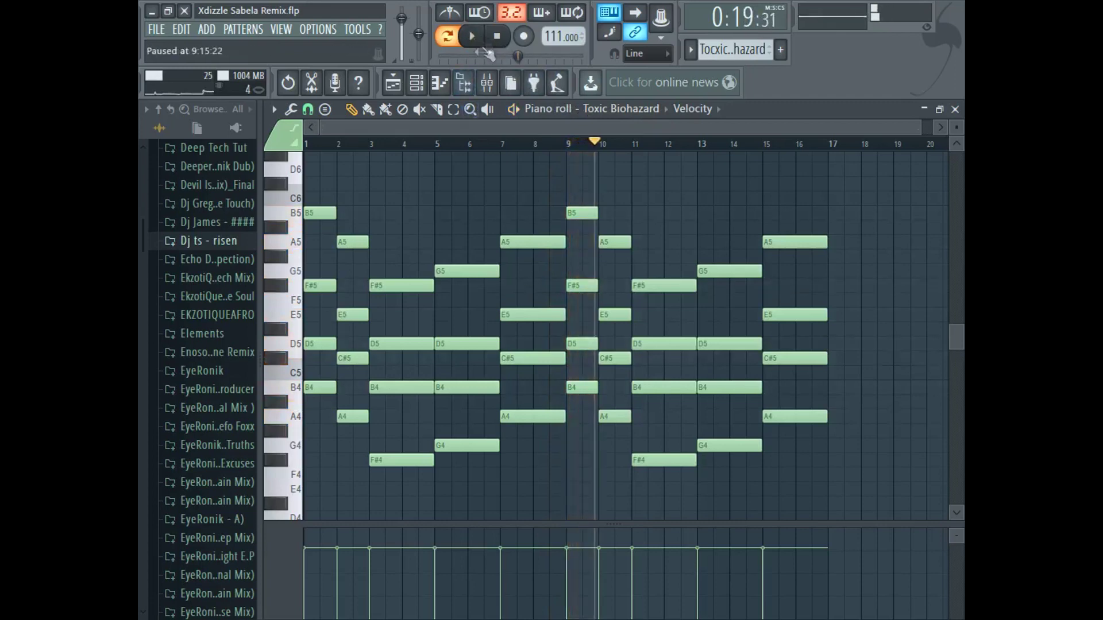
{"action": "key", "text": "space"}
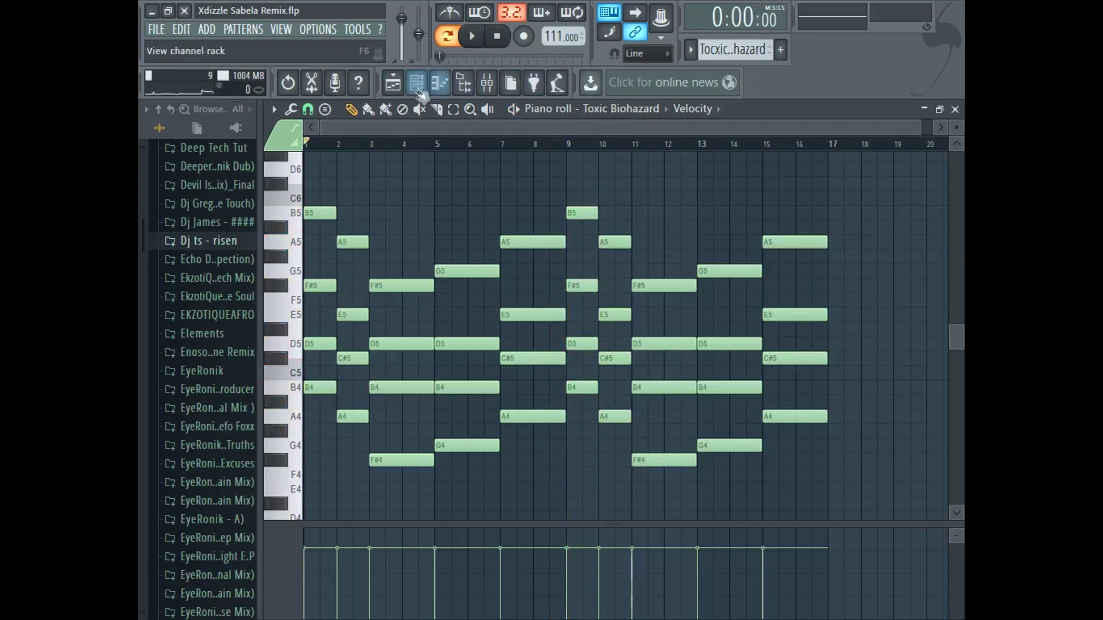
{"action": "left_click", "coordinate": [392, 83]}
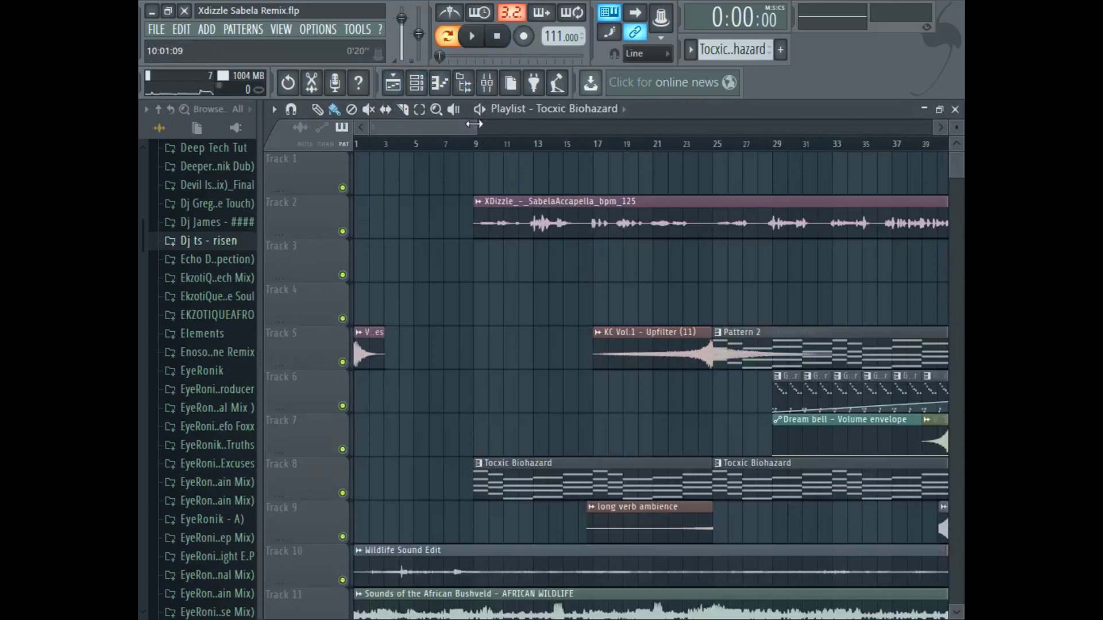
- Survey the arrangement in the playlist, then play it in song mode from bar 9, where the Sabela acapella begins
{"action": "left_click_drag", "start_coordinate": [474, 123], "coordinate": [554, 124]}
{"action": "scroll", "coordinate": [550, 312], "scroll_direction": "down", "scroll_amount": 13}
{"action": "scroll", "coordinate": [550, 312], "scroll_direction": "up", "scroll_amount": 12}
{"action": "scroll", "coordinate": [498, 146], "scroll_direction": "right", "scroll_amount": 4}
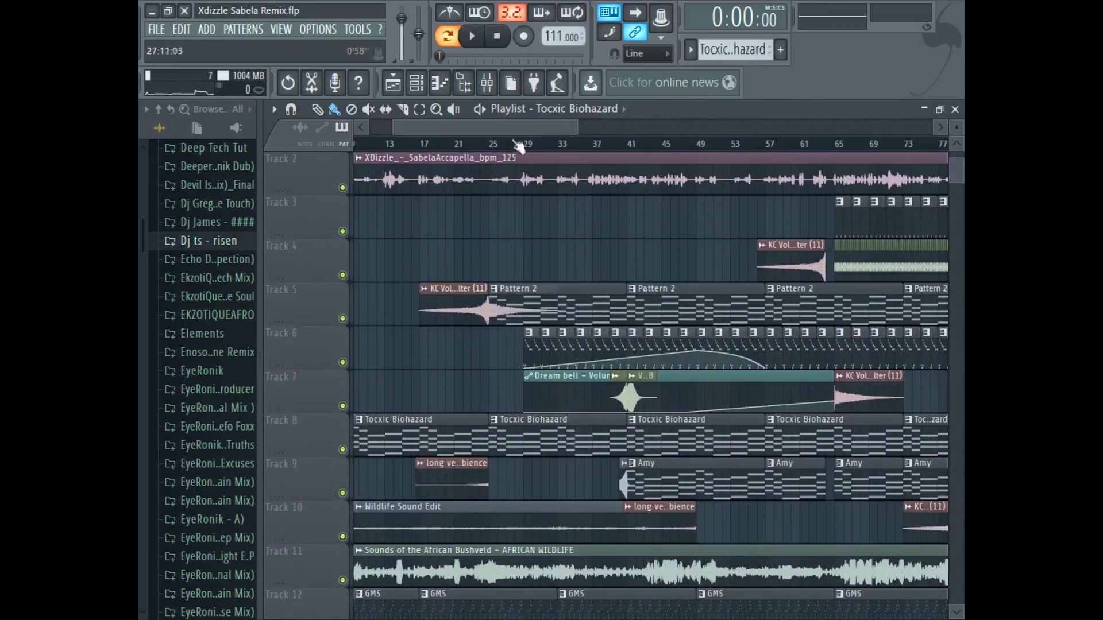
{"action": "scroll", "coordinate": [534, 131], "scroll_direction": "right", "scroll_amount": 3}
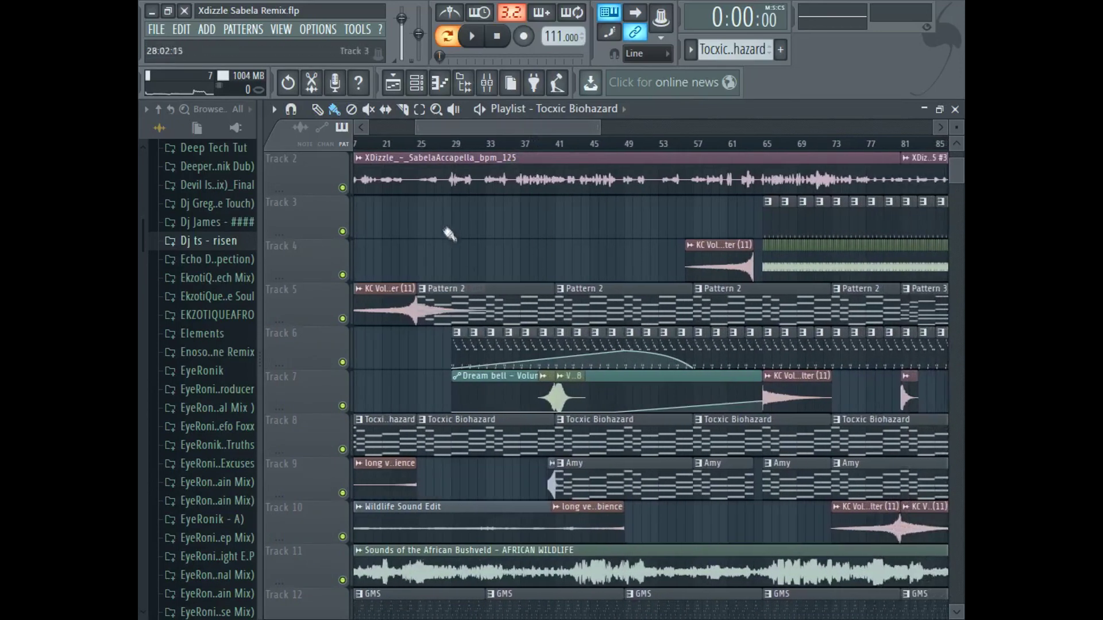
{"action": "scroll", "coordinate": [446, 128], "scroll_direction": "left", "scroll_amount": 5}
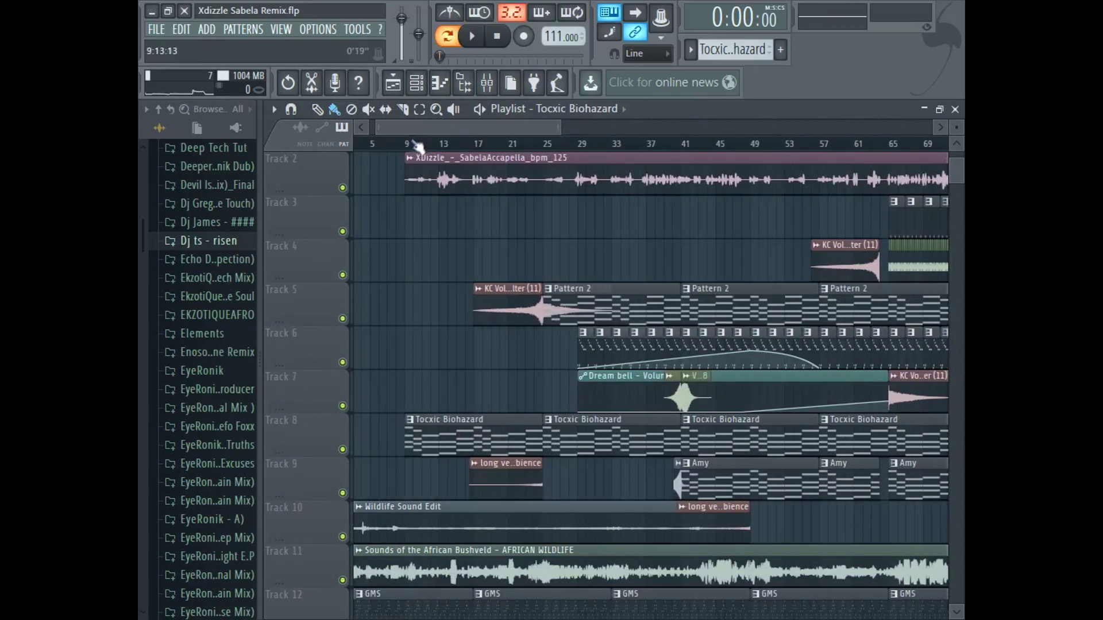
{"action": "left_click", "coordinate": [447, 35]}
{"action": "left_click", "coordinate": [471, 36]}
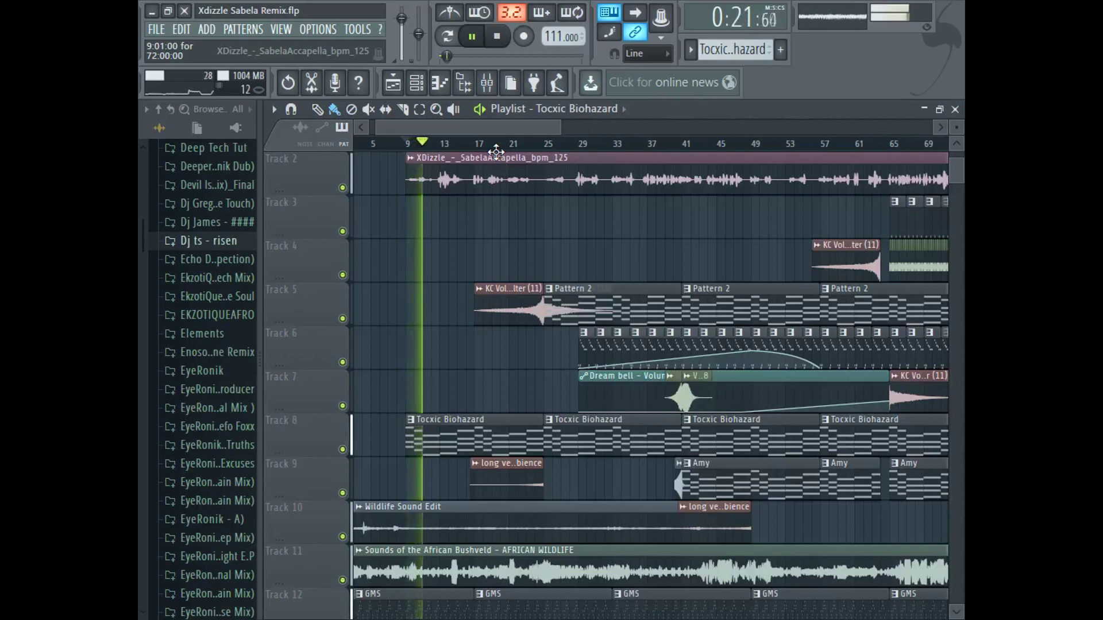
- Solo the GMS clips on Track 12 and re-enable Track 17, which holds the GMS filter cutoff envelope
{"action": "scroll", "coordinate": [498, 150], "scroll_direction": "down", "scroll_amount": 3}
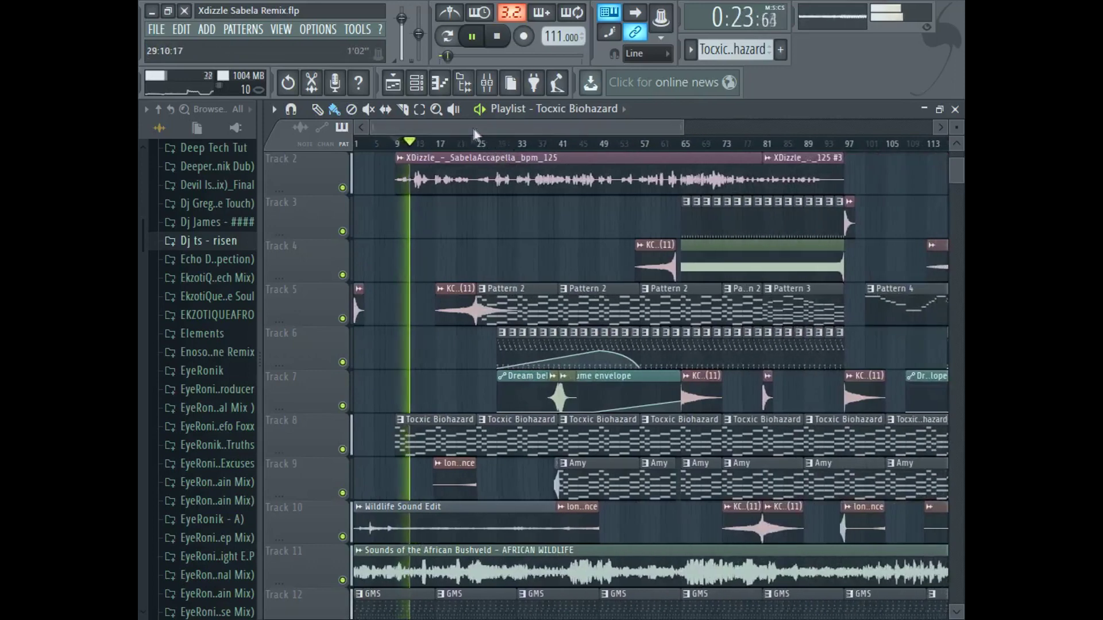
{"action": "scroll", "coordinate": [475, 259], "scroll_direction": "down", "scroll_amount": 4}
{"action": "scroll", "coordinate": [475, 261], "scroll_direction": "down", "scroll_amount": 4}
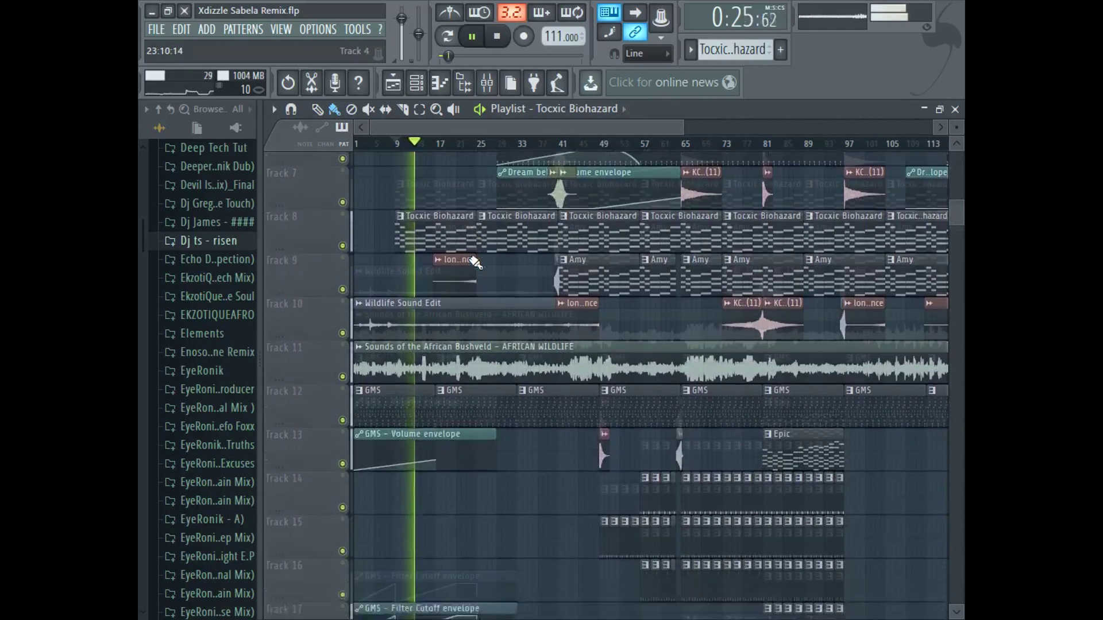
{"action": "scroll", "coordinate": [475, 261], "scroll_direction": "up", "scroll_amount": 2}
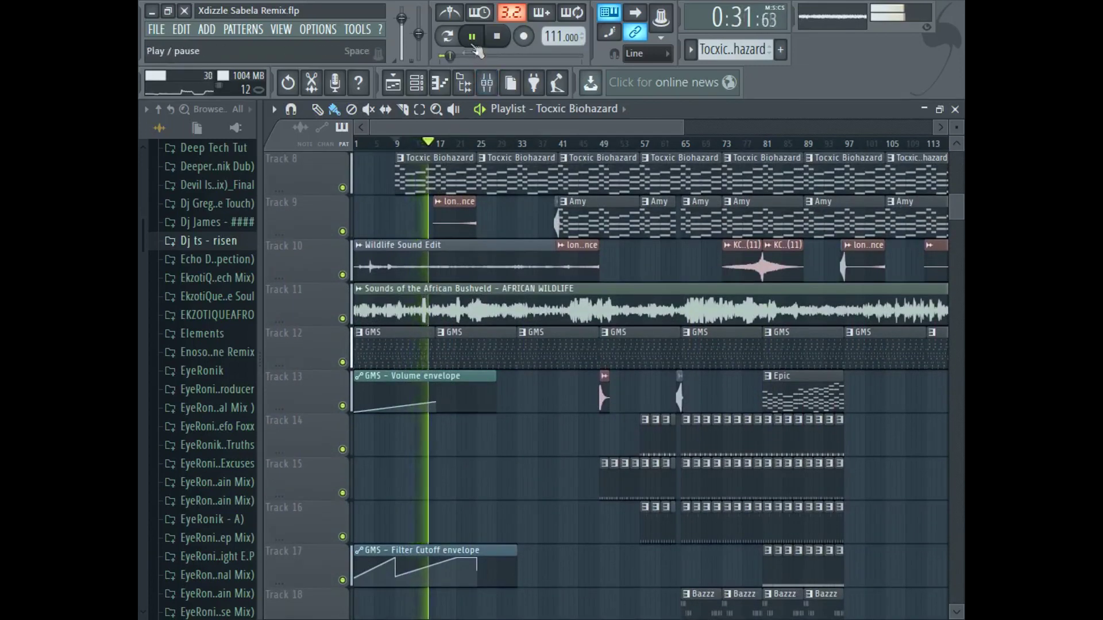
{"action": "right_click", "coordinate": [342, 362]}
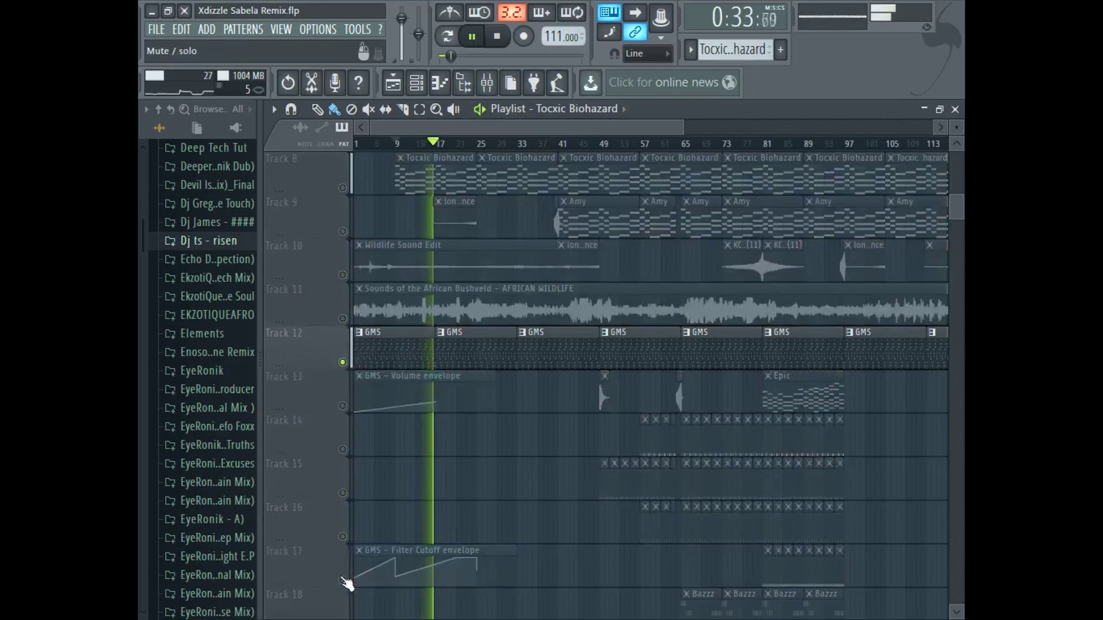
{"action": "left_click", "coordinate": [342, 580]}
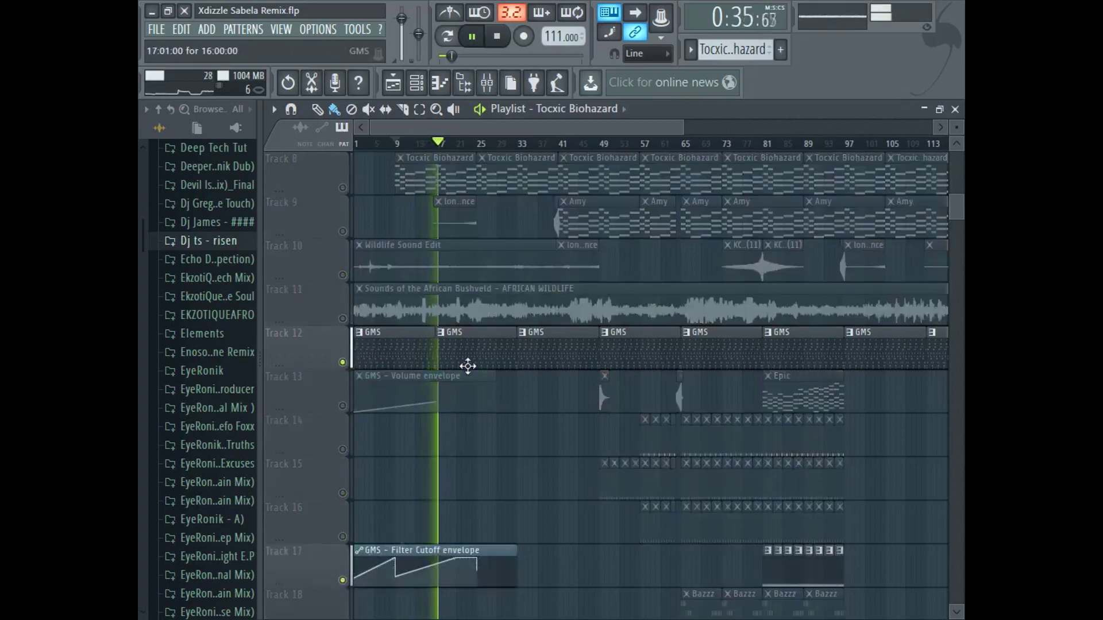
- Play the soloed GMS part with its filter cutoff automation and pause just after bar 25
{"action": "left_click", "coordinate": [472, 37]}
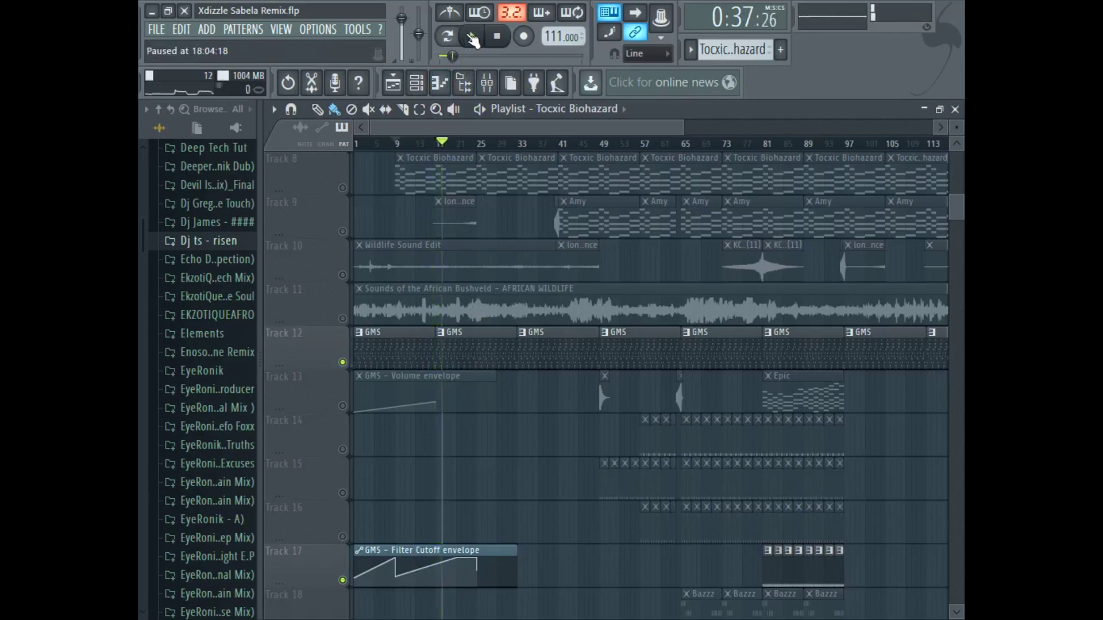
{"action": "left_click", "coordinate": [472, 36]}
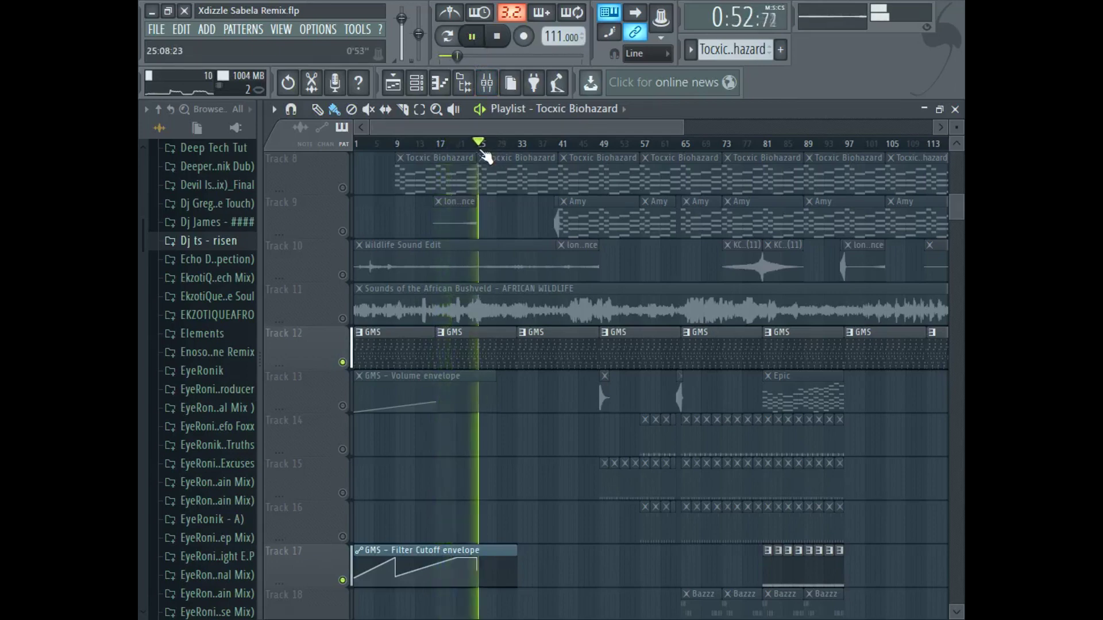
{"action": "scroll", "coordinate": [499, 276], "scroll_direction": "up", "scroll_amount": 3}
{"action": "key", "text": "space"}
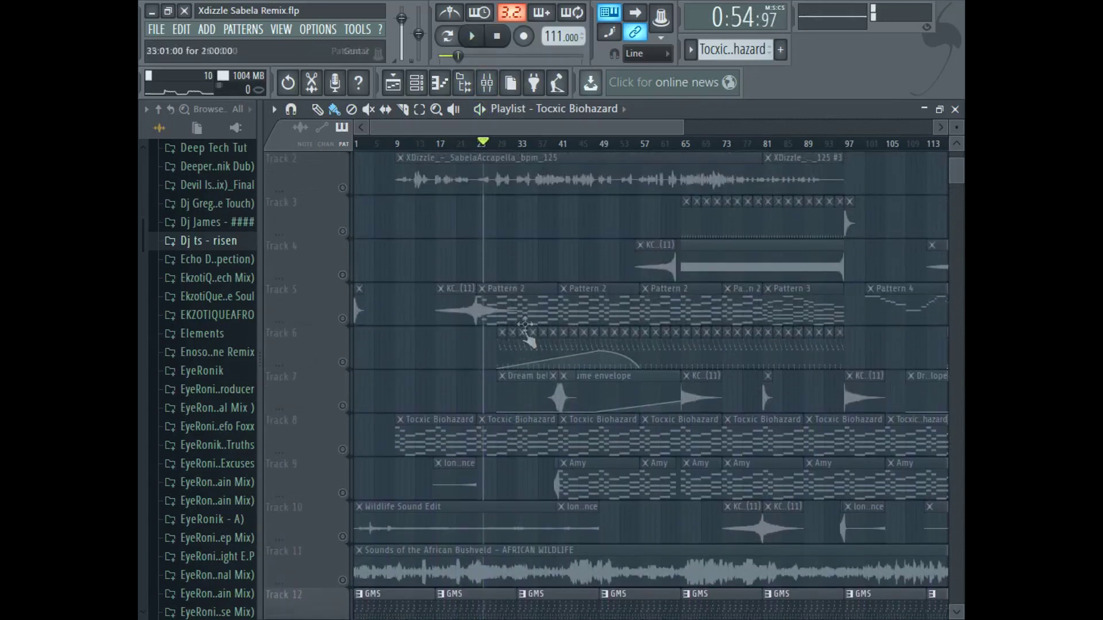
- Open a Pattern 2 clip on Track 5 in the piano roll and play its Morphine chords
{"action": "double_click", "coordinate": [587, 309]}
{"action": "left_click_drag", "start_coordinate": [563, 129], "coordinate": [469, 127]}
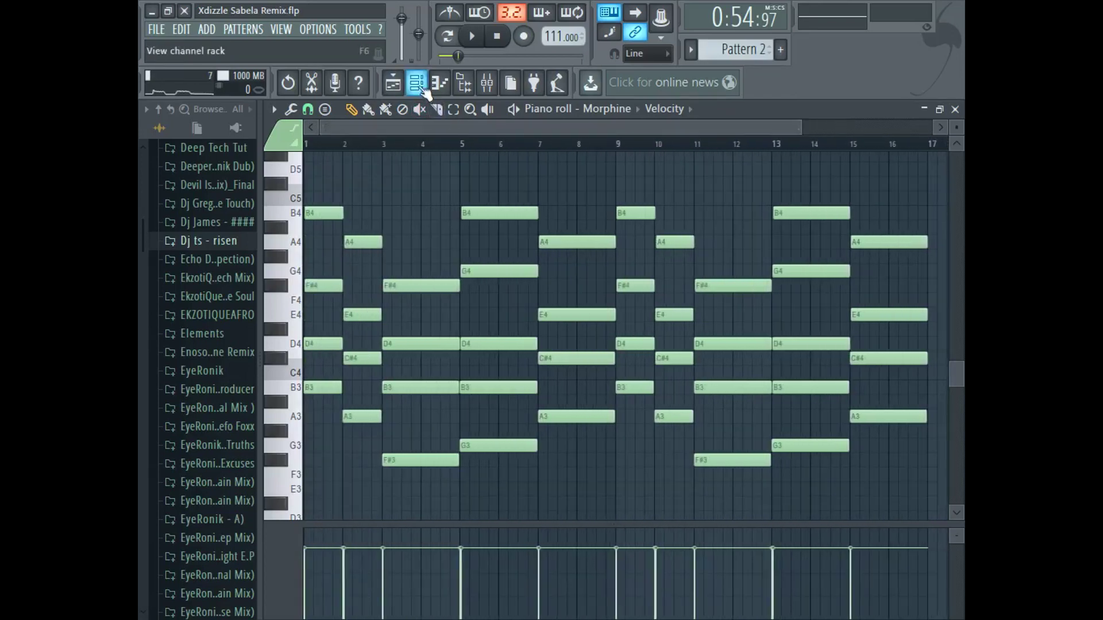
{"action": "key", "text": "space"}
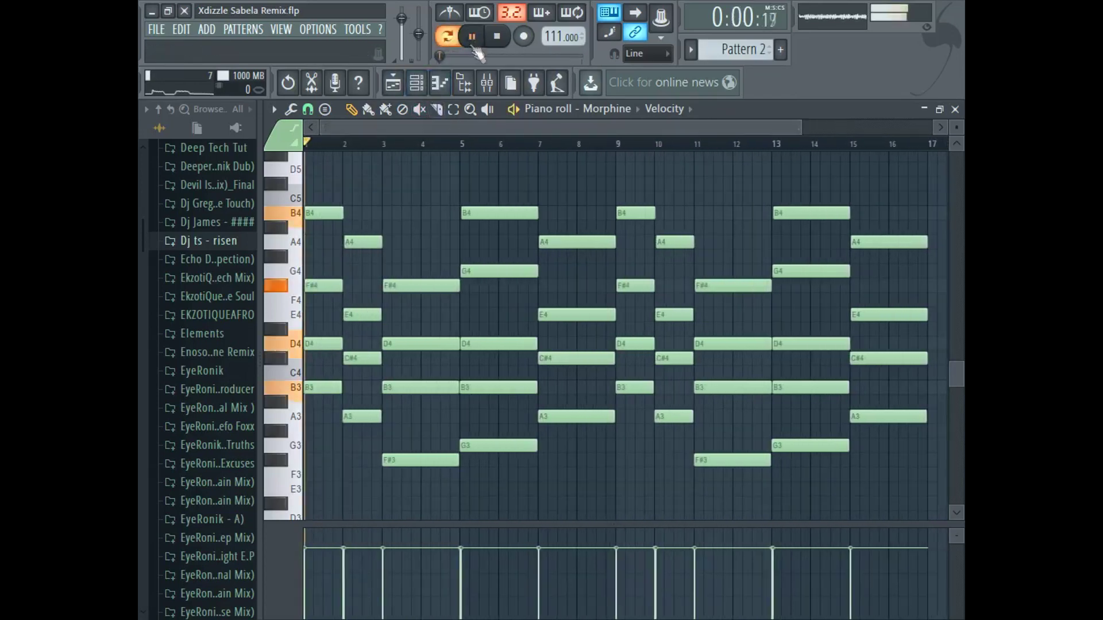
{"action": "scroll", "coordinate": [798, 133], "scroll_direction": "down", "scroll_amount": 1}
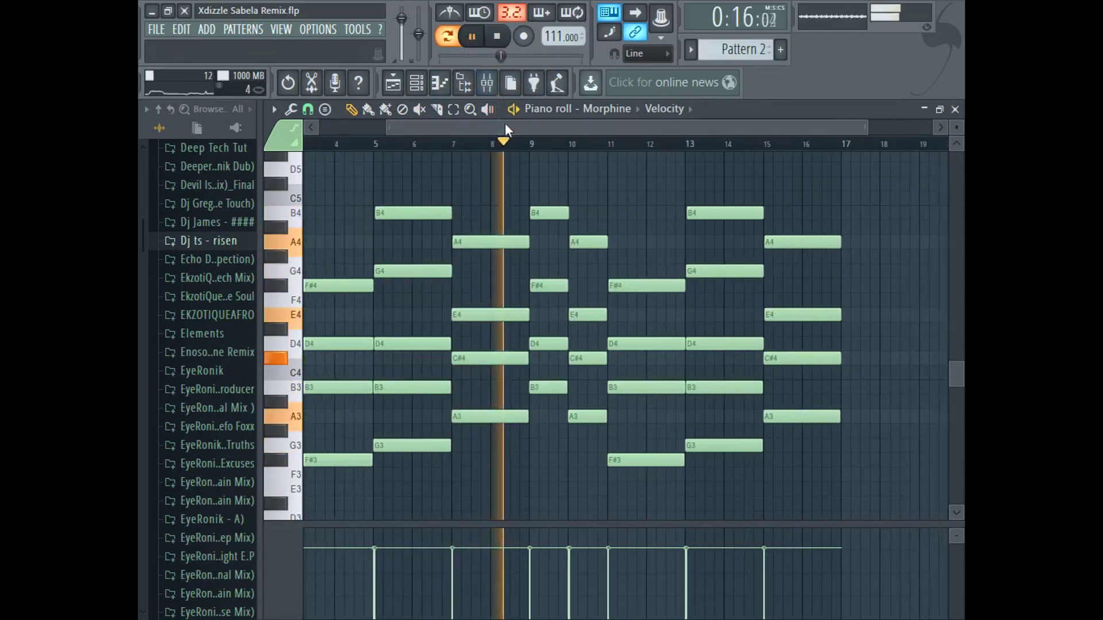
- View the Morphine synth from the channel rack, then pause playback and return to the playlist
{"action": "left_click", "coordinate": [416, 83]}
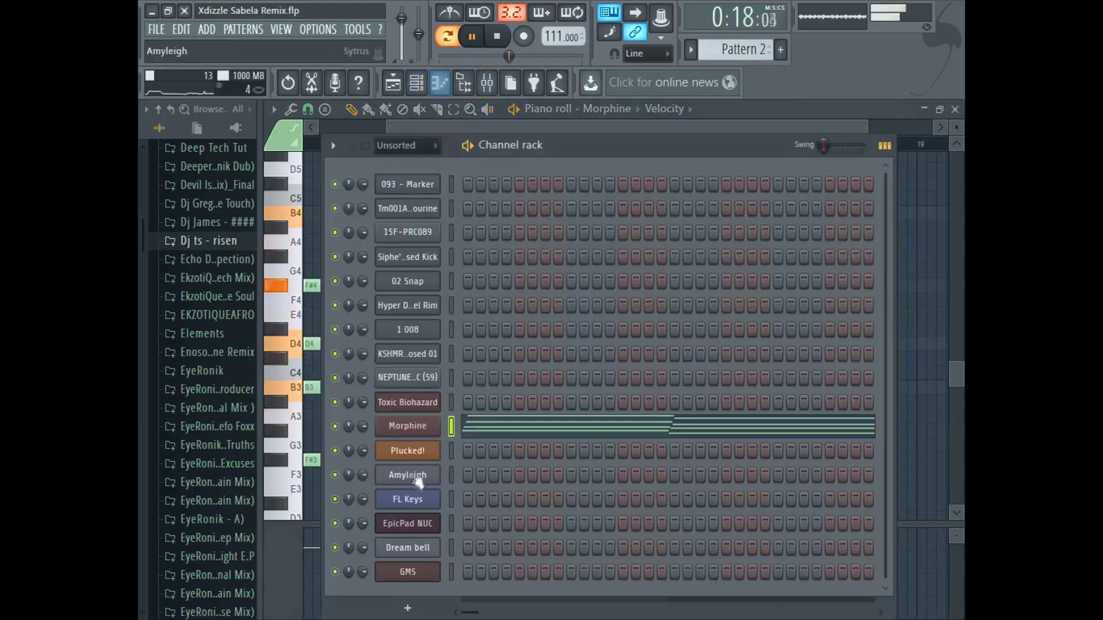
{"action": "left_click", "coordinate": [418, 427]}
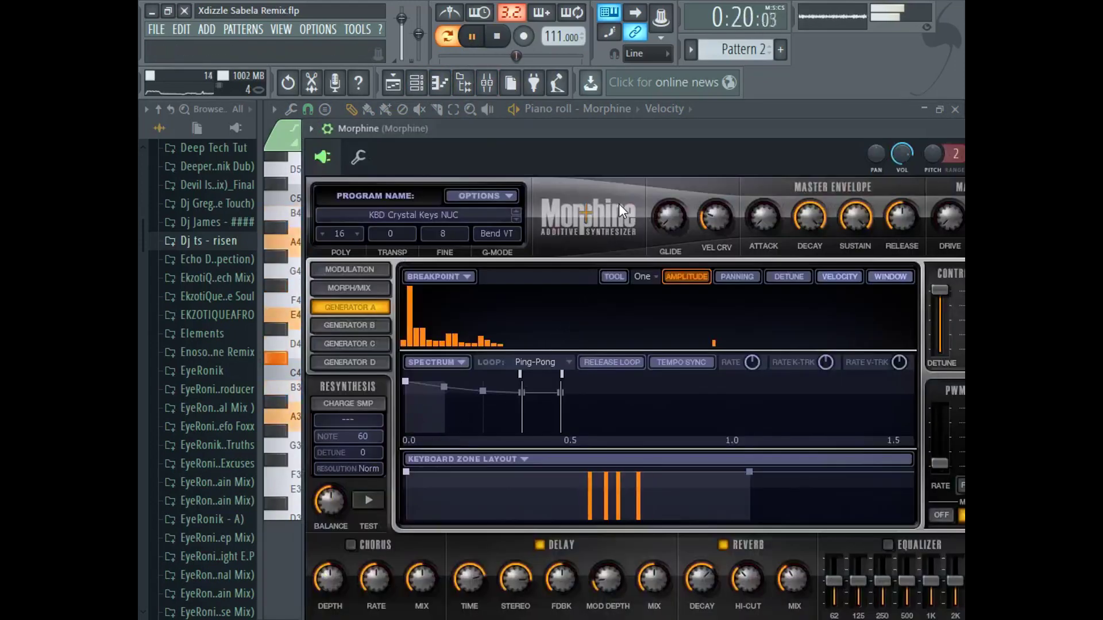
{"action": "left_click", "coordinate": [472, 36]}
{"action": "left_click", "coordinate": [463, 84]}
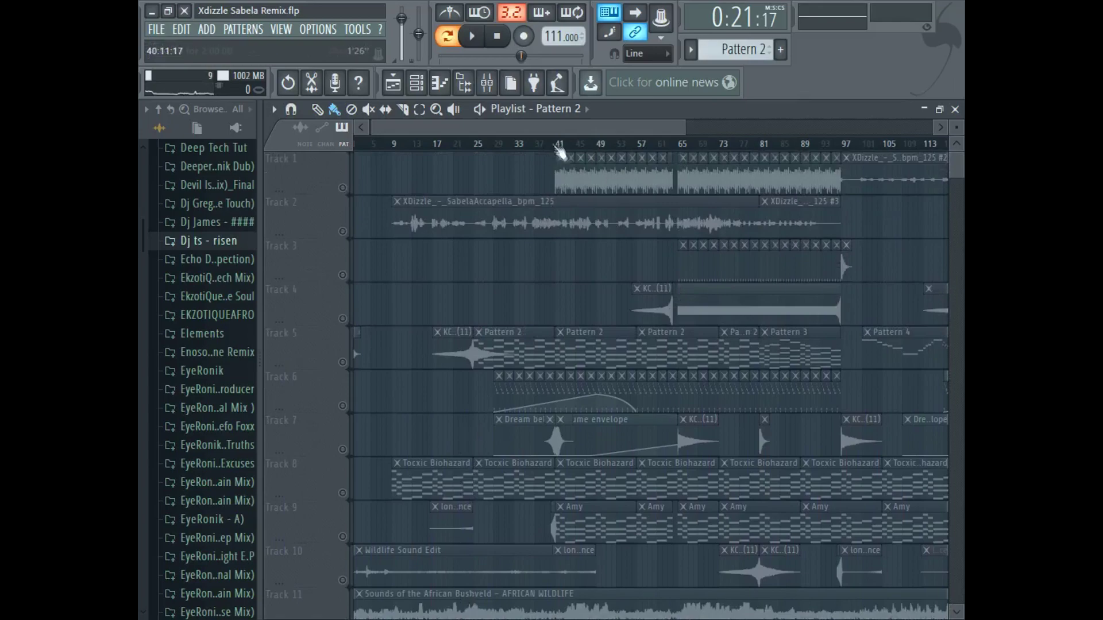
- Open the Amy pattern from Track 9 in the piano roll, audition its Amyleigh chords, and return to the playlist
{"action": "double_click", "coordinate": [524, 531]}
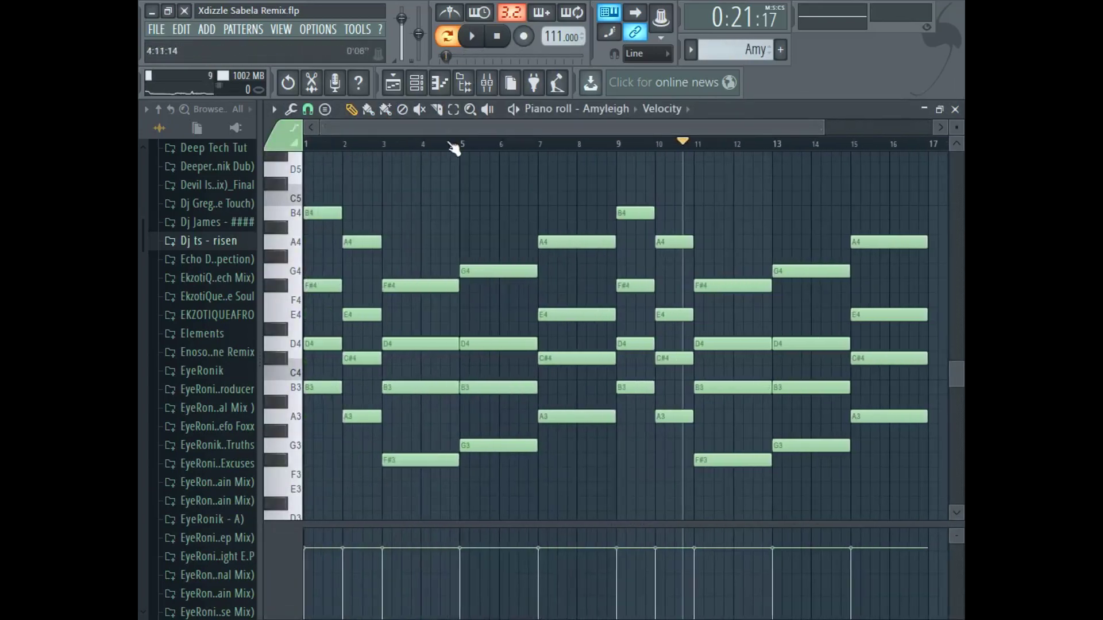
{"action": "scroll", "coordinate": [460, 145], "scroll_direction": "down", "scroll_amount": 3}
{"action": "left_click", "coordinate": [471, 45]}
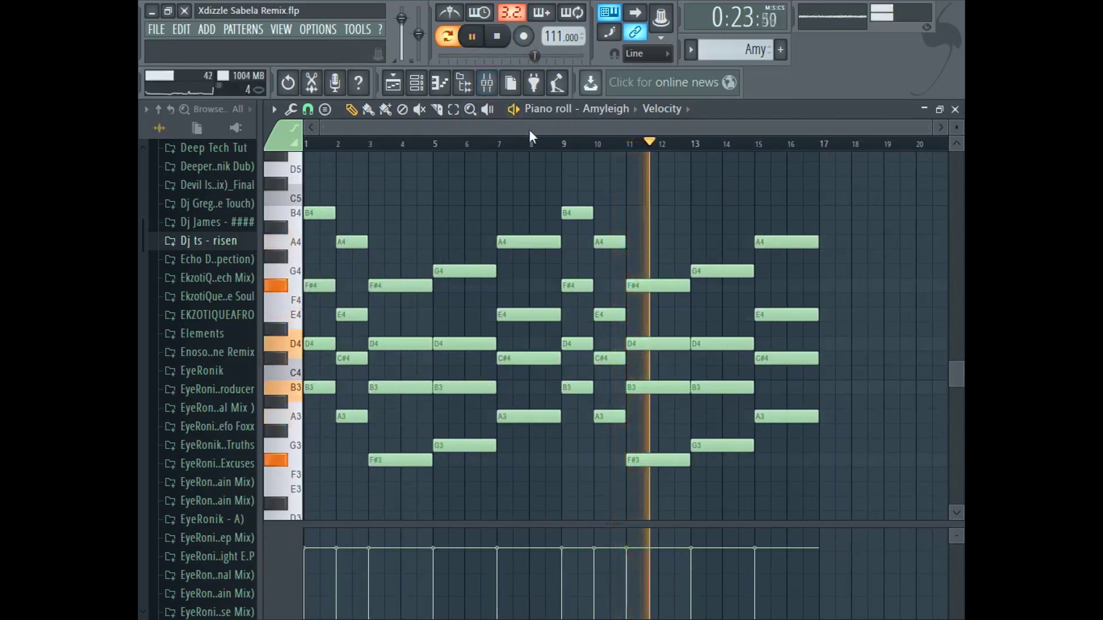
{"action": "left_click", "coordinate": [471, 36]}
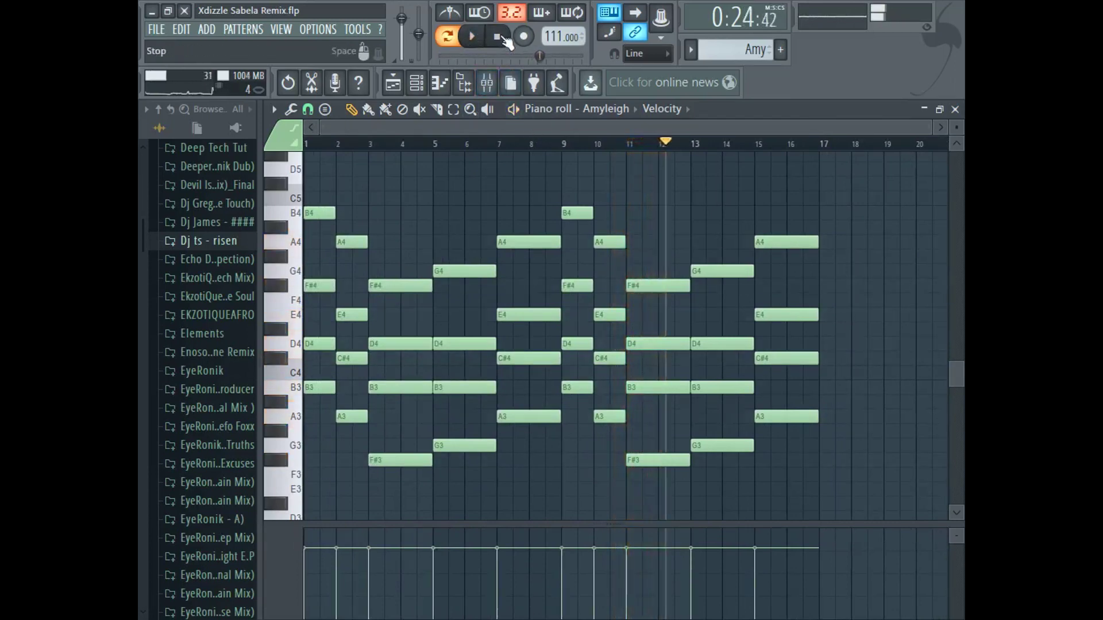
{"action": "left_click", "coordinate": [502, 38]}
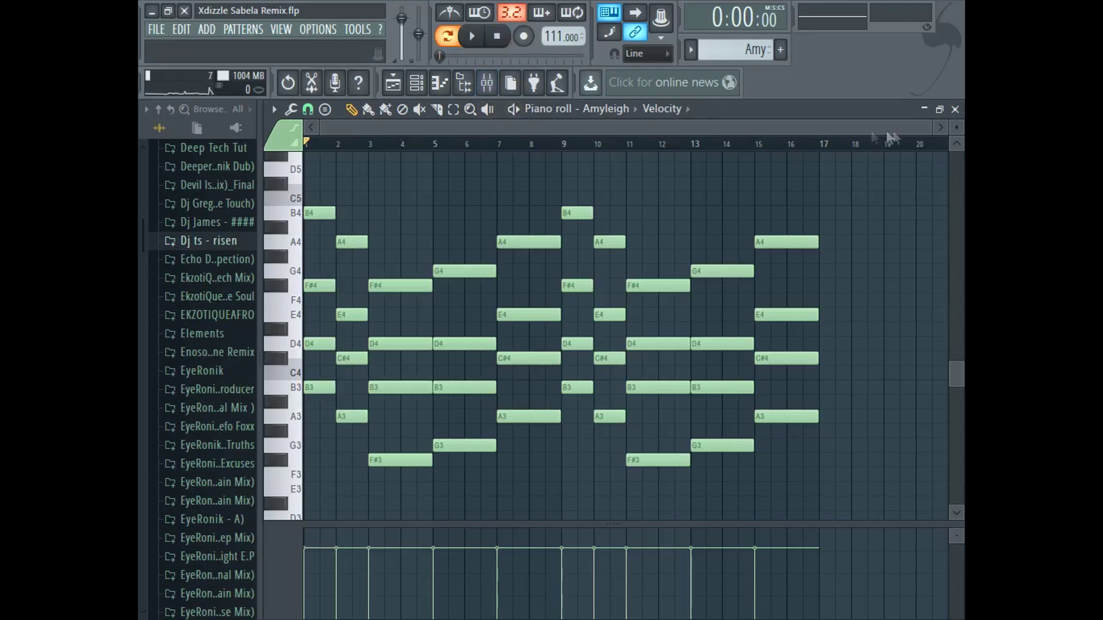
{"action": "left_click_drag", "start_coordinate": [929, 127], "coordinate": [644, 128]}
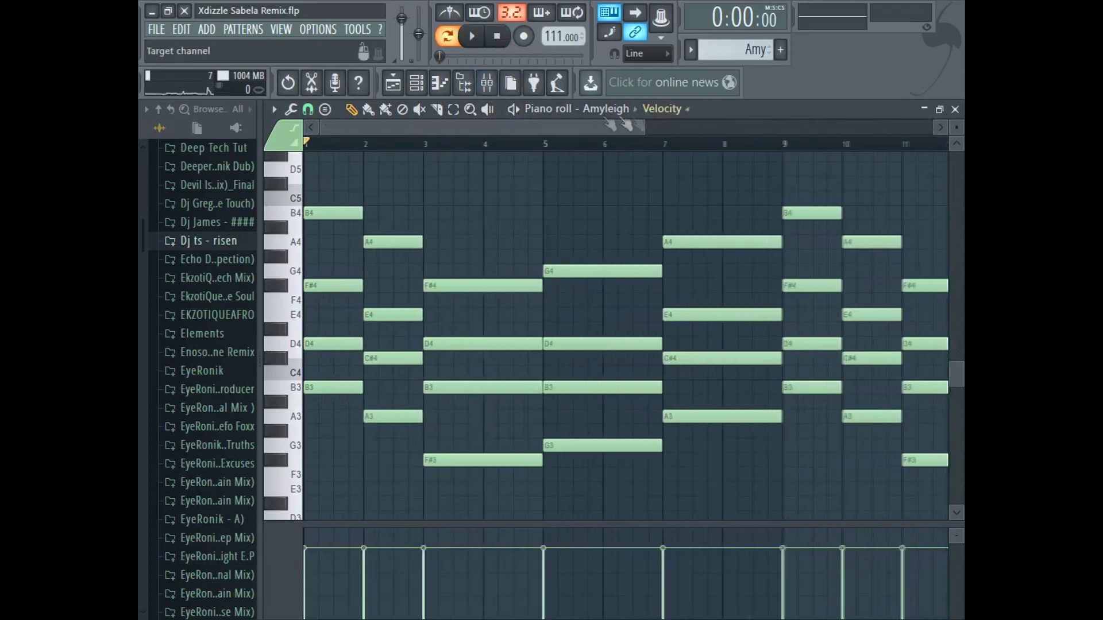
{"action": "left_click", "coordinate": [393, 84]}
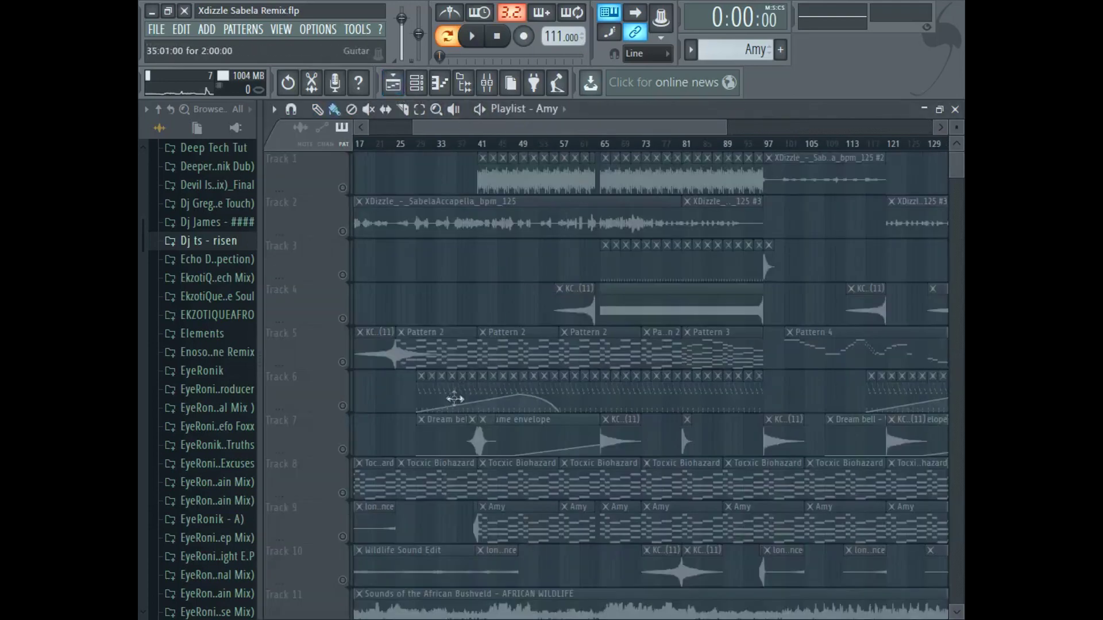
- Open a Toxic Biohazard clip on Track 8 in the piano roll, play its opening chord, and return to the playlist
{"action": "double_click", "coordinate": [378, 492]}
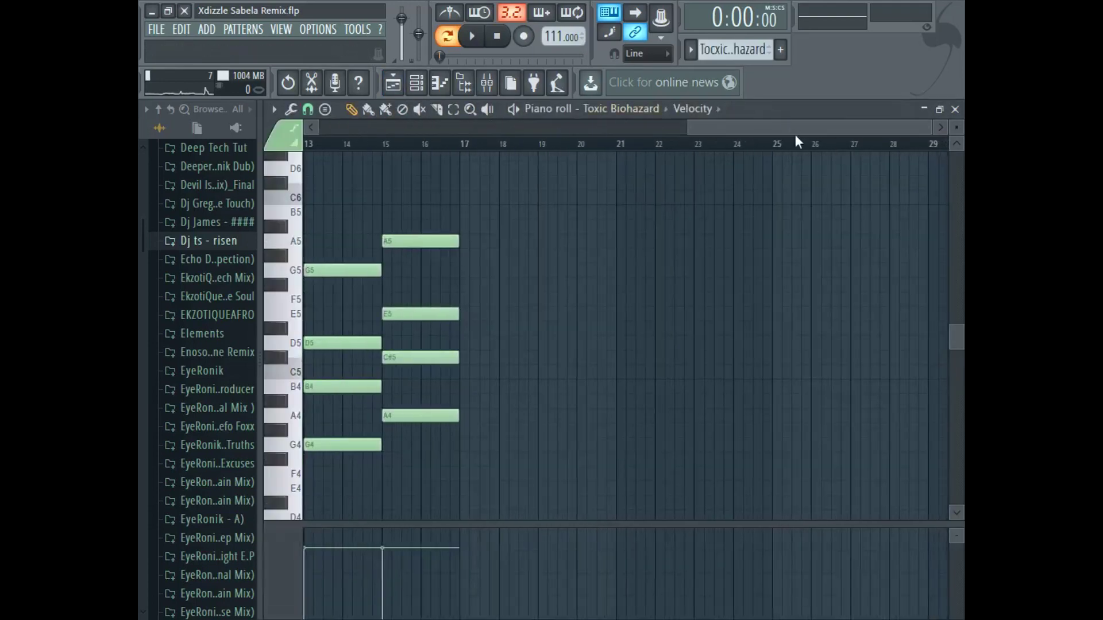
{"action": "scroll", "coordinate": [591, 132], "scroll_direction": "down", "scroll_amount": 3}
{"action": "left_click", "coordinate": [471, 36]}
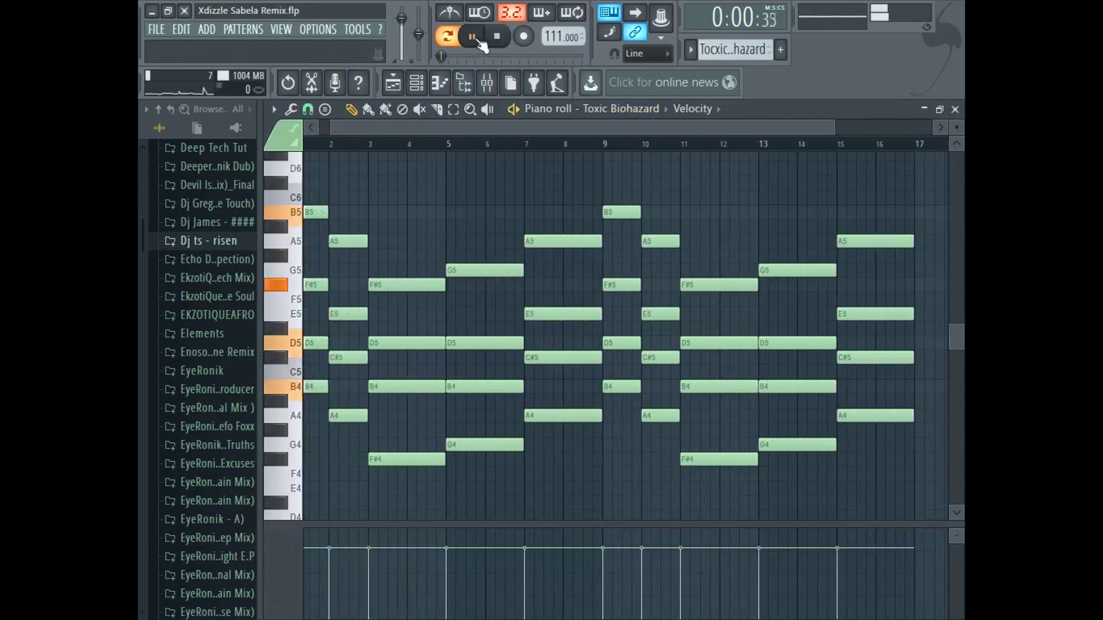
{"action": "left_click", "coordinate": [392, 84]}
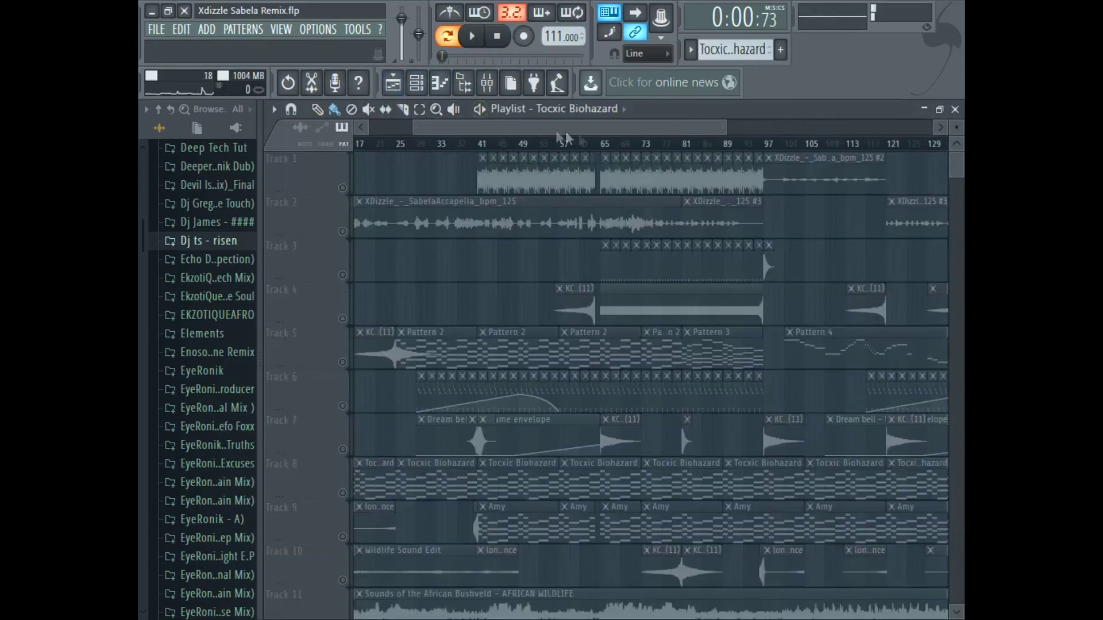
- Reopen the Amy clip at bar 73 on Track 9, play its first two chords for comparison, and return to the playlist
{"action": "scroll", "coordinate": [734, 144], "scroll_direction": "down", "scroll_amount": 1}
{"action": "left_click_drag", "start_coordinate": [960, 172], "coordinate": [951, 189]}
{"action": "double_click", "coordinate": [667, 343]}
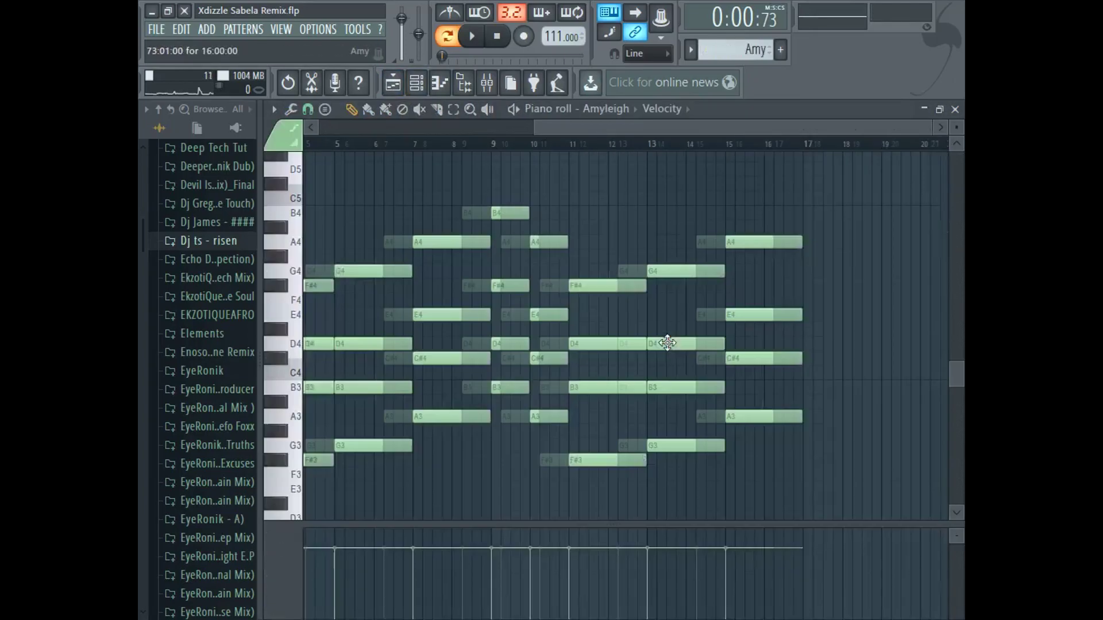
{"action": "left_click", "coordinate": [472, 38]}
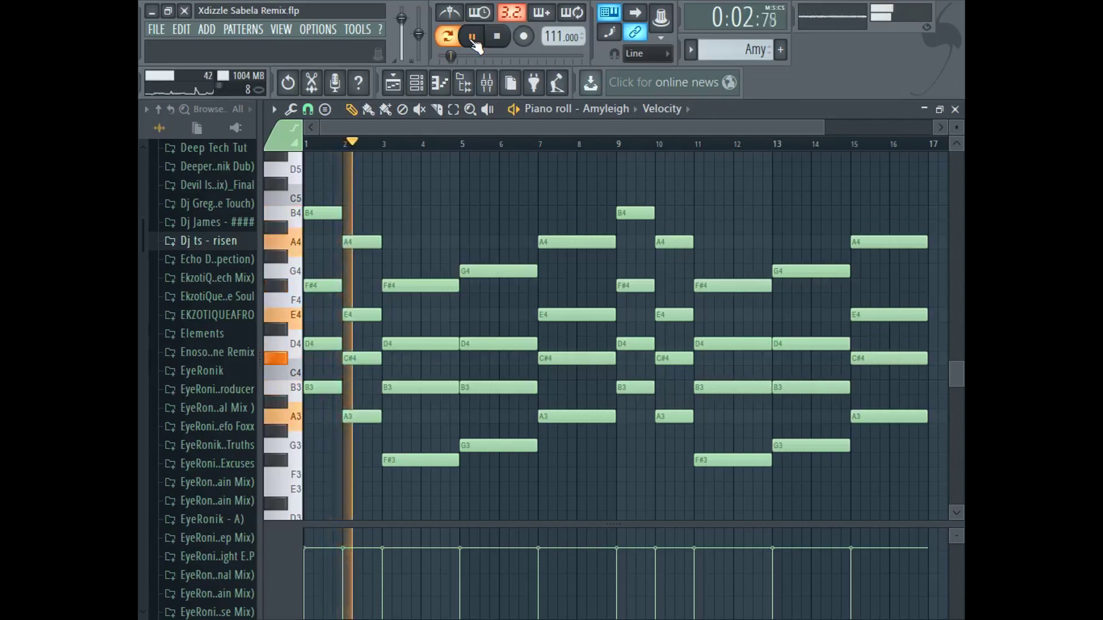
{"action": "left_click", "coordinate": [473, 42]}
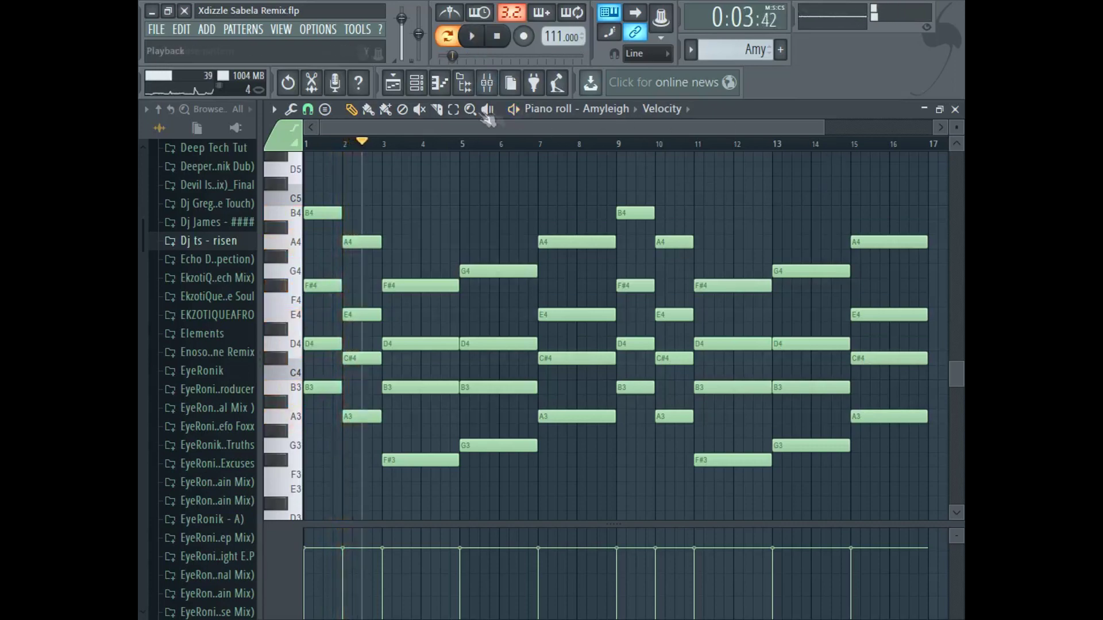
{"action": "left_click", "coordinate": [393, 83]}
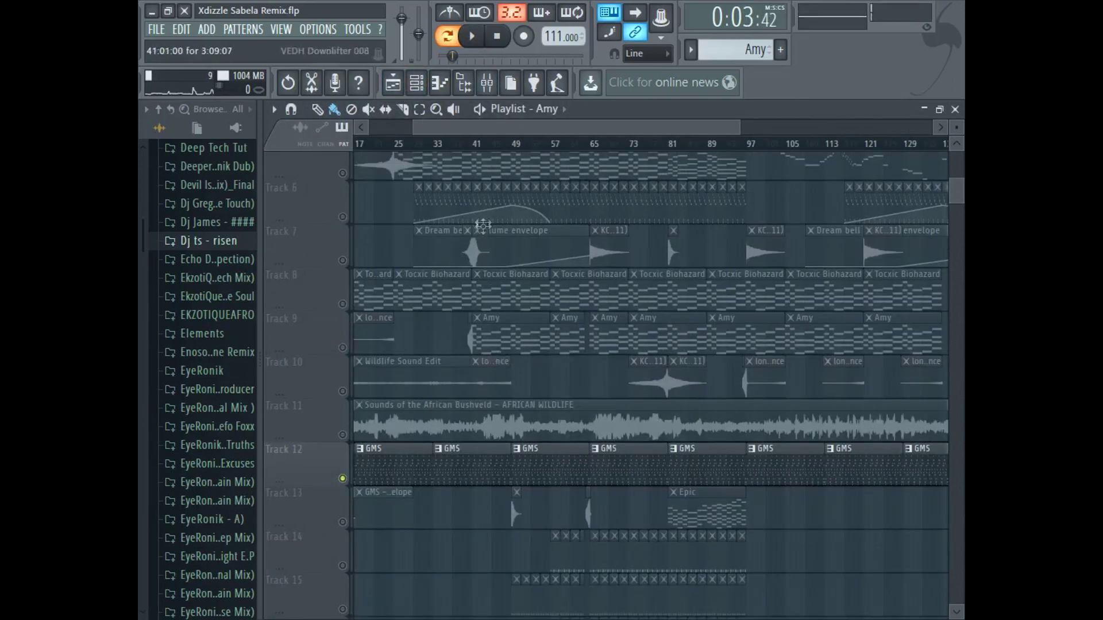
- End the Track 12 solo so that all playlist tracks are switched on again
{"action": "scroll", "coordinate": [491, 151], "scroll_direction": "up", "scroll_amount": 5}
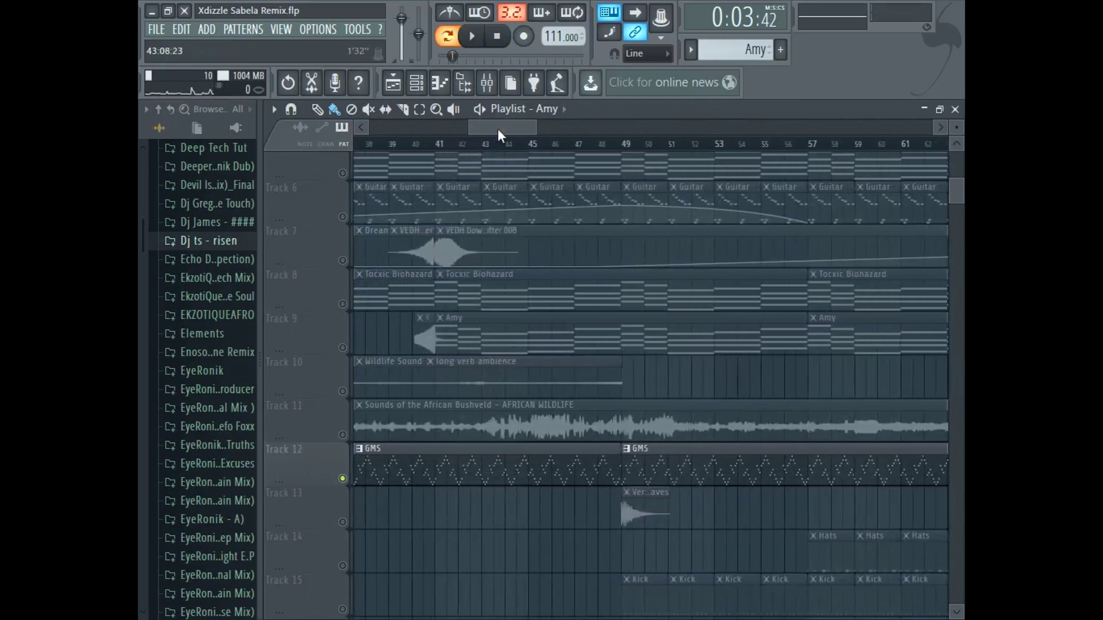
{"action": "left_click_drag", "start_coordinate": [497, 128], "coordinate": [486, 129]}
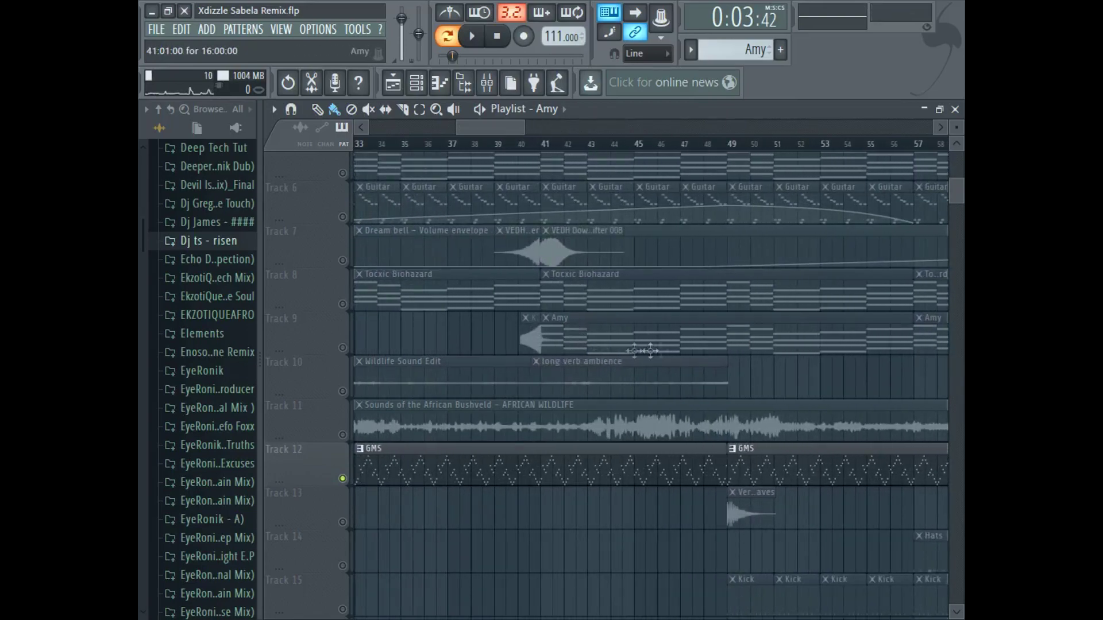
{"action": "scroll", "coordinate": [543, 156], "scroll_direction": "down", "scroll_amount": 2}
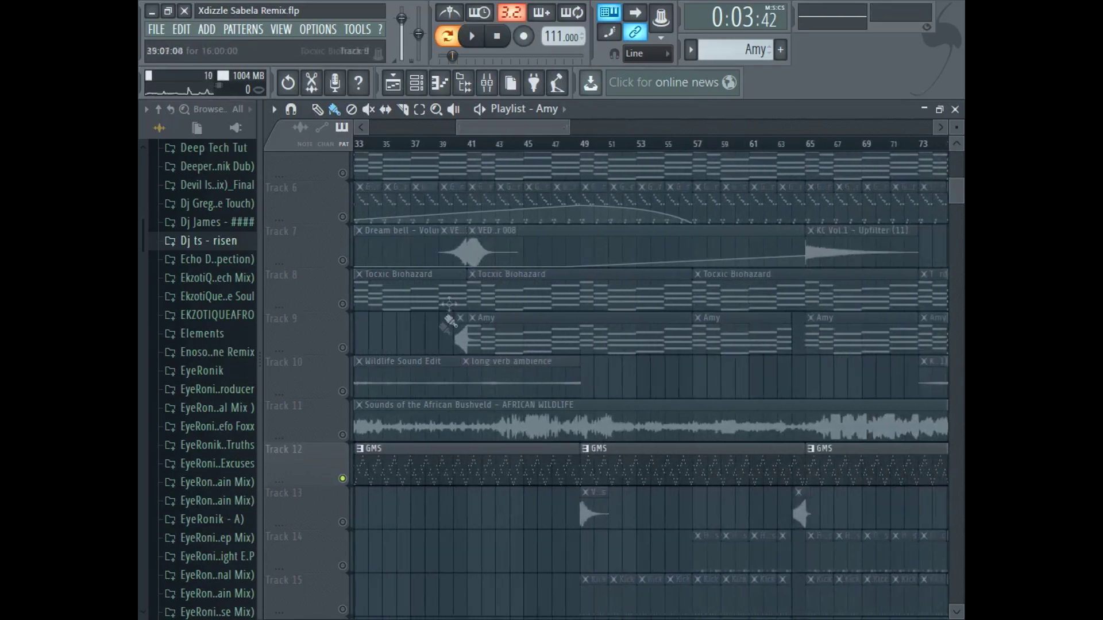
{"action": "right_click", "coordinate": [343, 348]}
{"action": "right_click", "coordinate": [343, 348]}
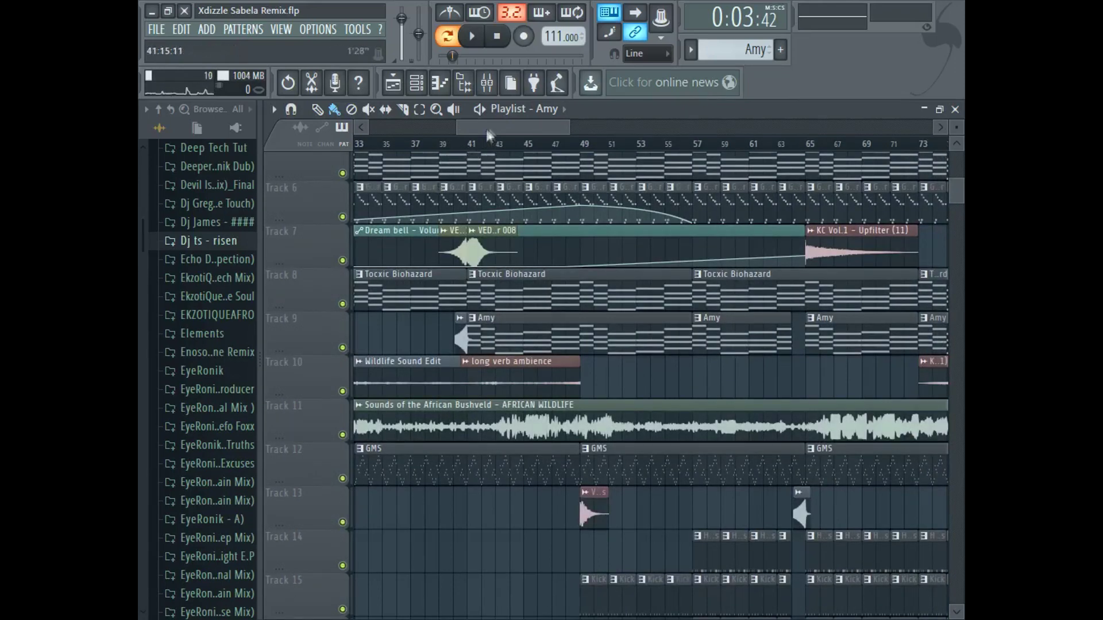
- Play the full arrangement from about bar 33
{"action": "left_click_drag", "start_coordinate": [488, 127], "coordinate": [461, 125]}
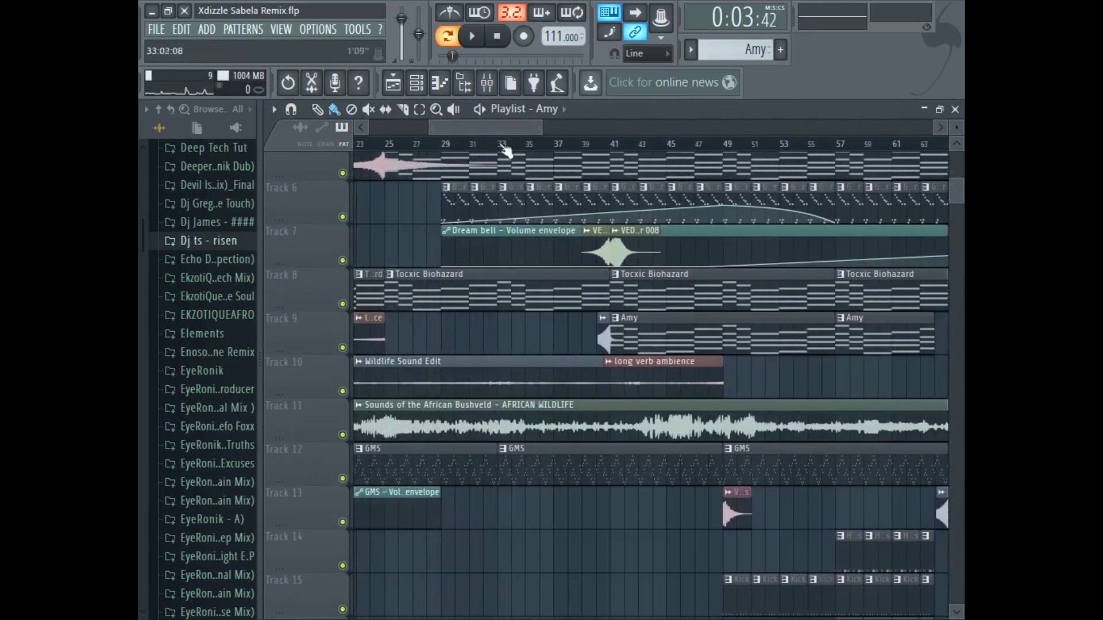
{"action": "left_click", "coordinate": [504, 145]}
{"action": "left_click", "coordinate": [471, 36]}
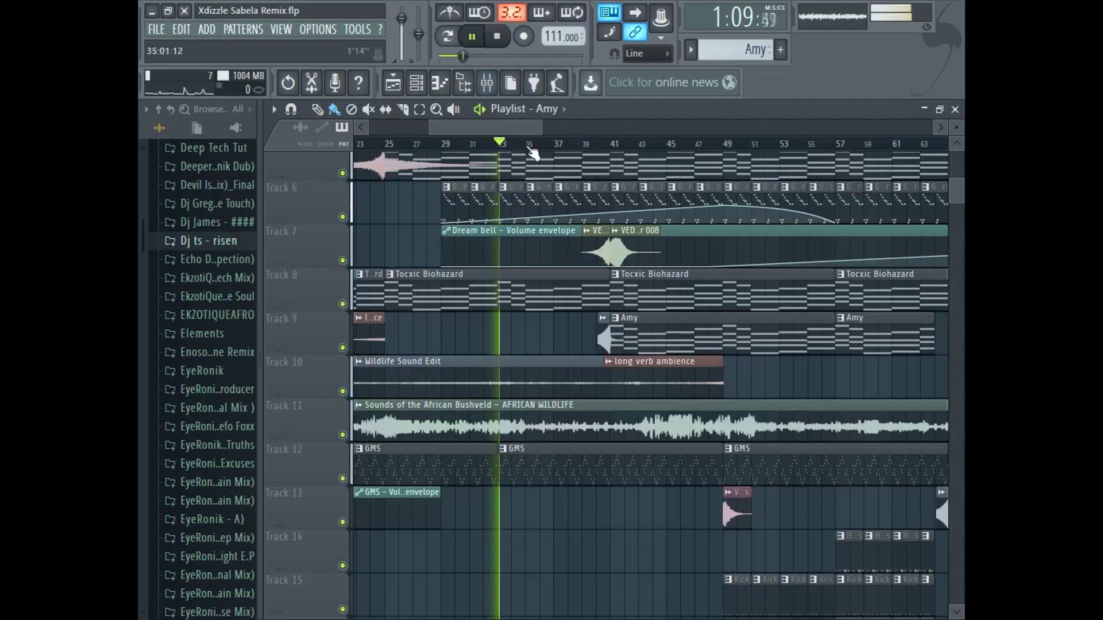
- Mute Track 6 during playback to hear the arrangement without its Guitar clips, then pause the song
{"action": "left_click_drag", "start_coordinate": [541, 128], "coordinate": [612, 127]}
{"action": "scroll", "coordinate": [586, 336], "scroll_direction": "up", "scroll_amount": 3}
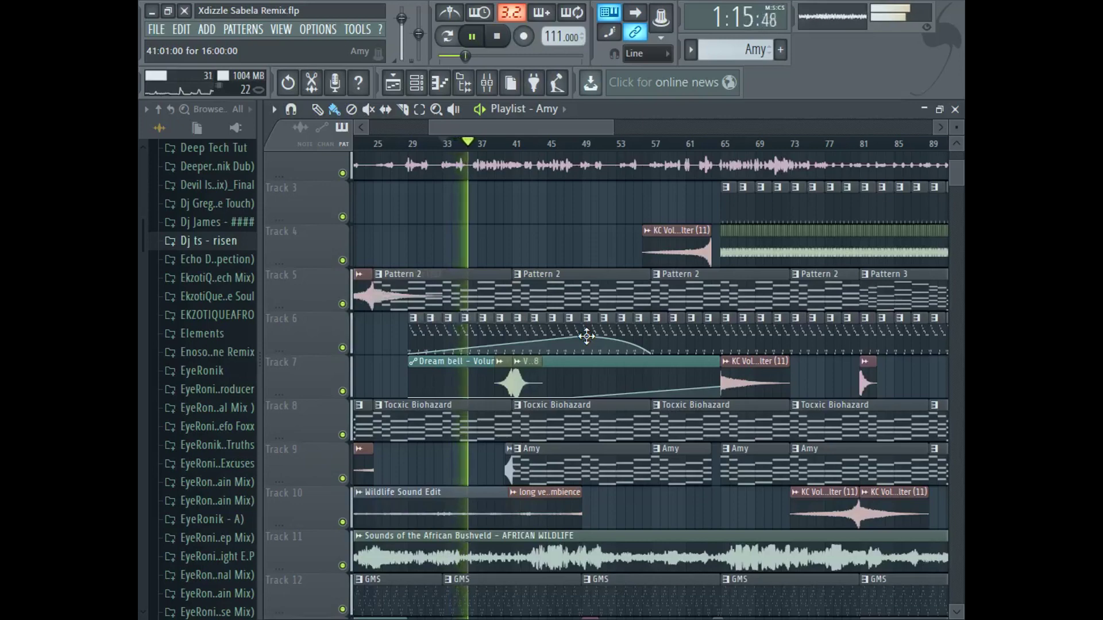
{"action": "left_click", "coordinate": [343, 348]}
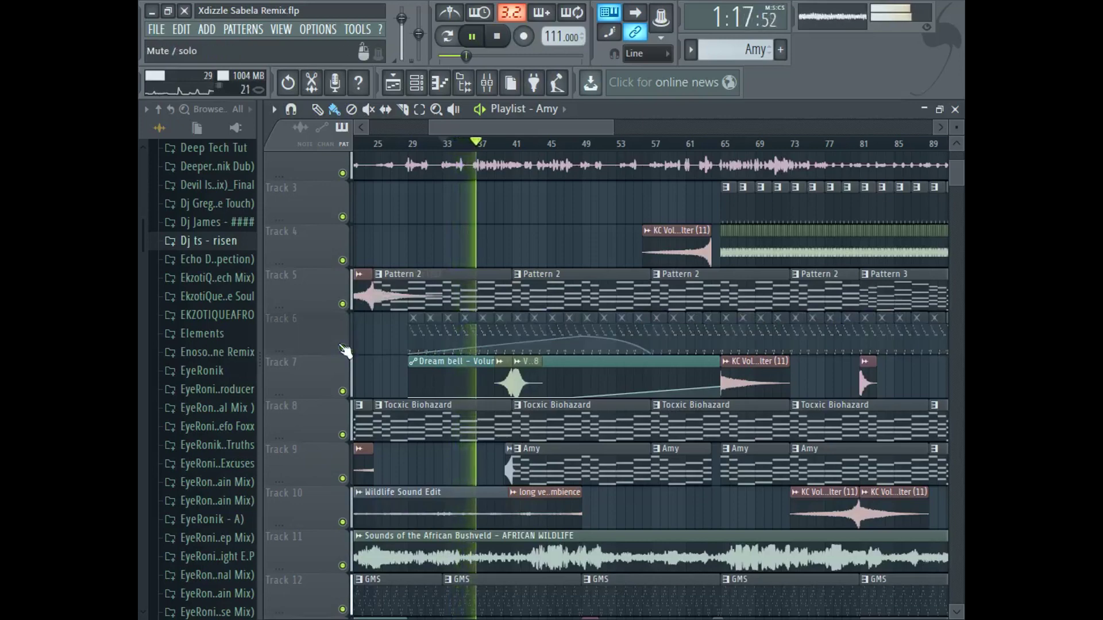
{"action": "scroll", "coordinate": [344, 350], "scroll_direction": "down", "scroll_amount": 1}
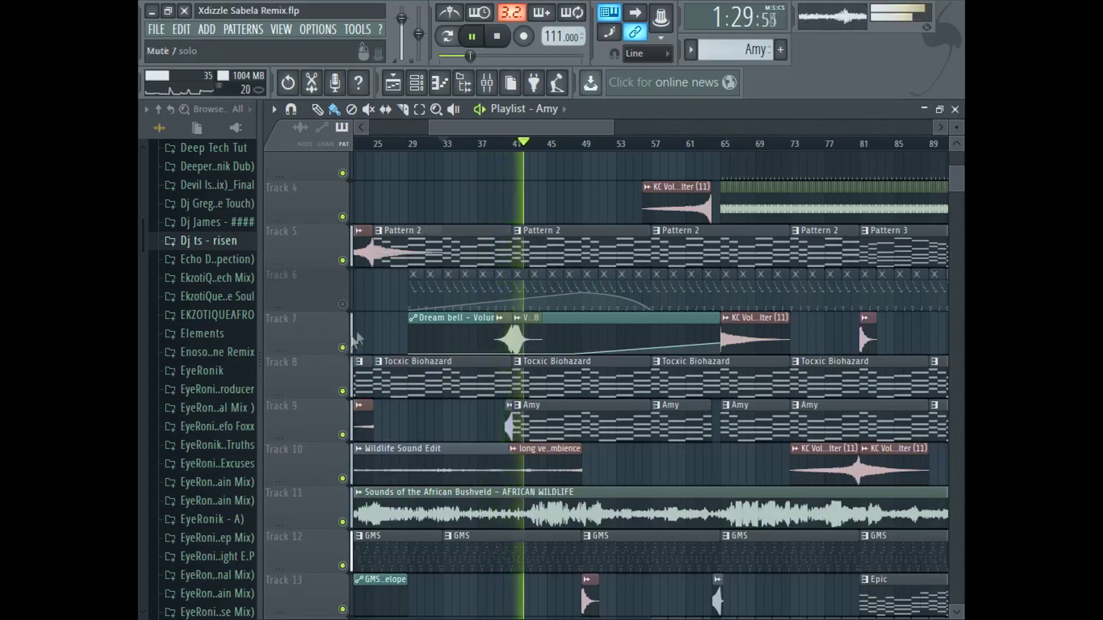
{"action": "left_click", "coordinate": [473, 36]}
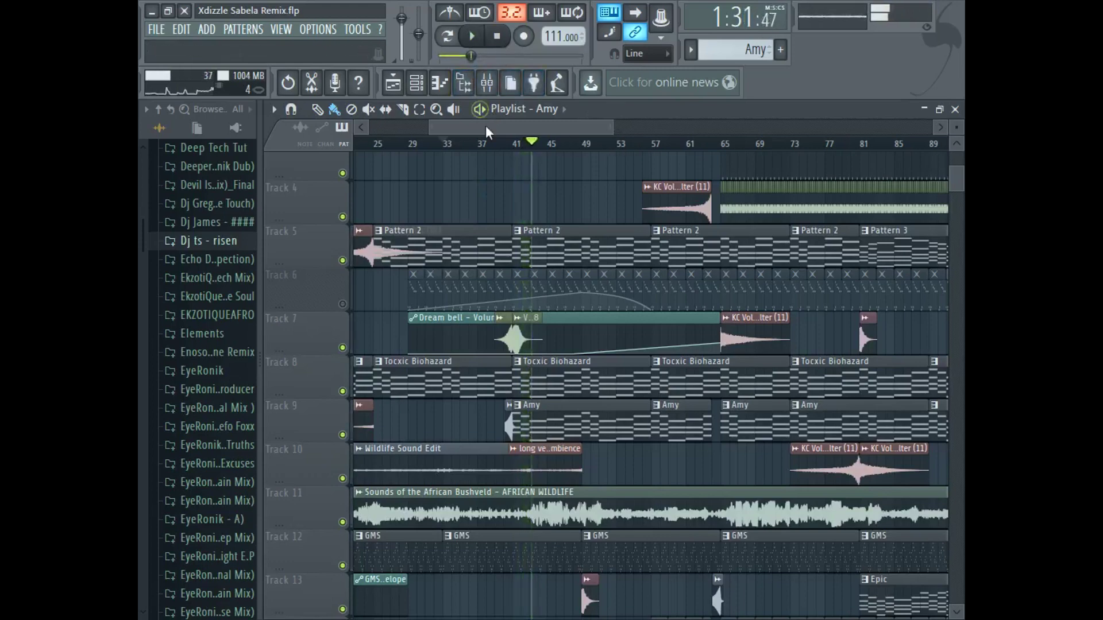
- Look over the arrangement's upper tracks, then unmute Track 6
{"action": "scroll", "coordinate": [498, 127], "scroll_direction": "down", "scroll_amount": 2}
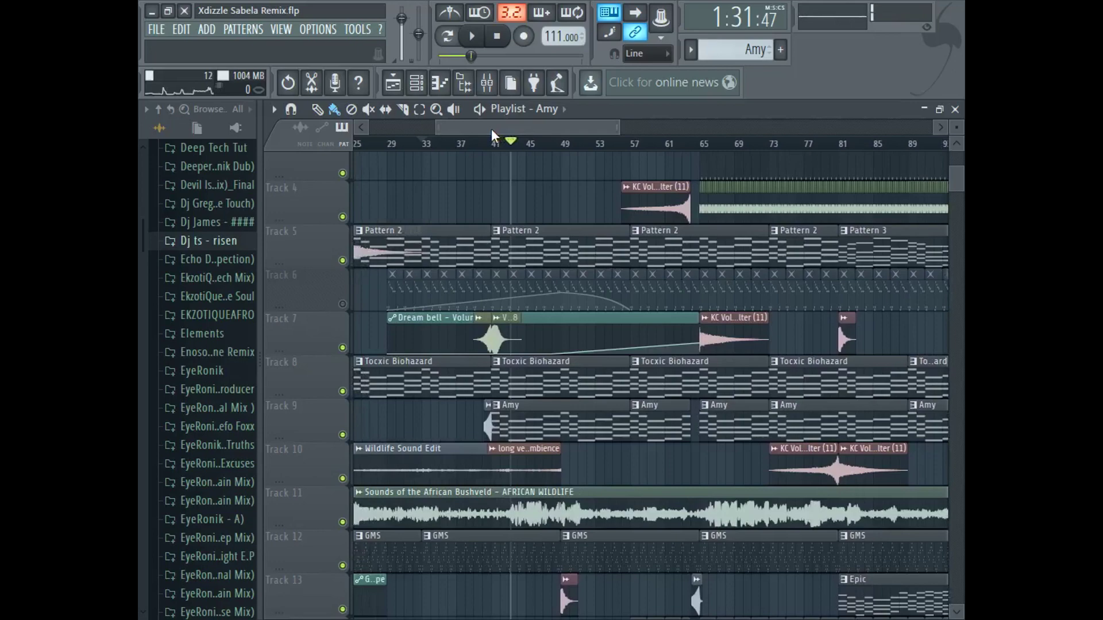
{"action": "left_click_drag", "start_coordinate": [618, 126], "coordinate": [677, 126]}
{"action": "left_click_drag", "start_coordinate": [962, 183], "coordinate": [956, 168]}
{"action": "scroll", "coordinate": [626, 138], "scroll_direction": "left", "scroll_amount": 2}
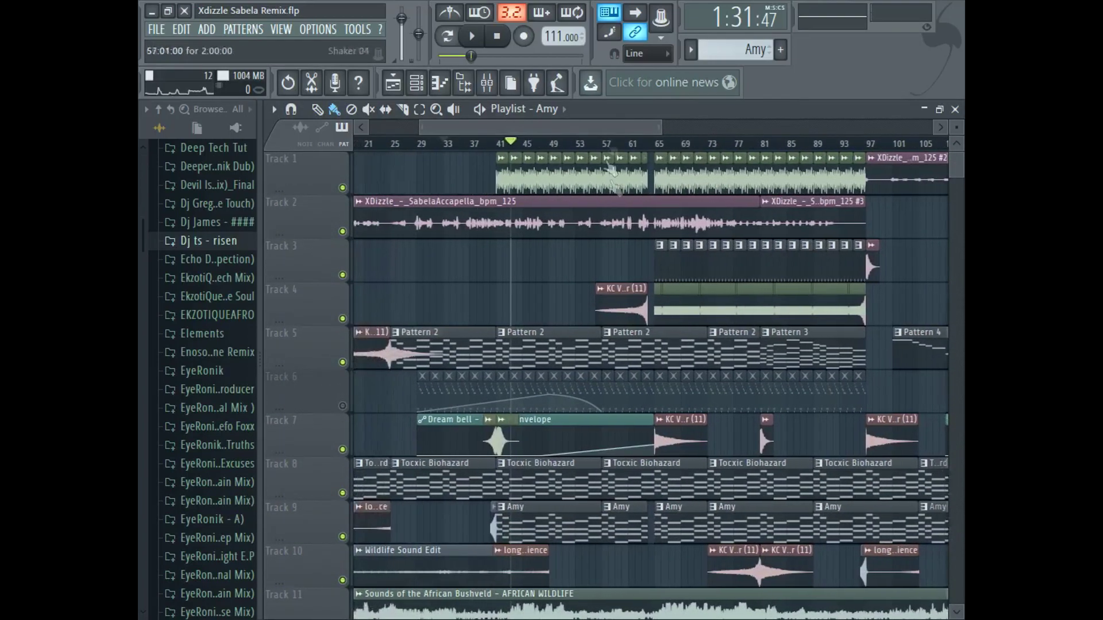
{"action": "scroll", "coordinate": [586, 382], "scroll_direction": "down", "scroll_amount": 5}
{"action": "left_click", "coordinate": [343, 188]}
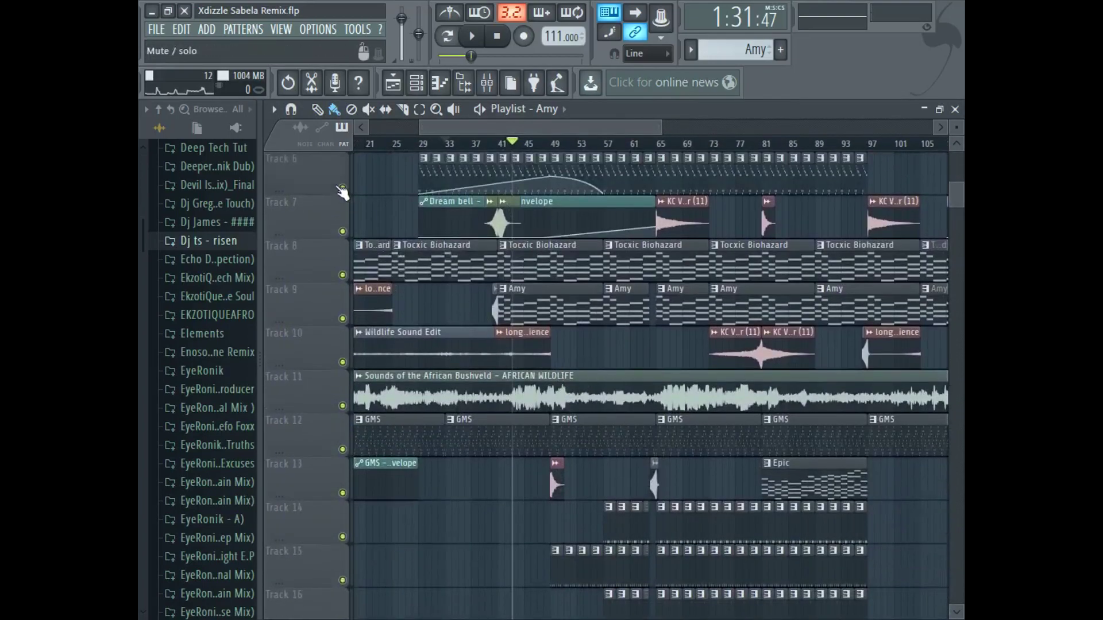
{"action": "scroll", "coordinate": [724, 346], "scroll_direction": "up", "scroll_amount": 3}
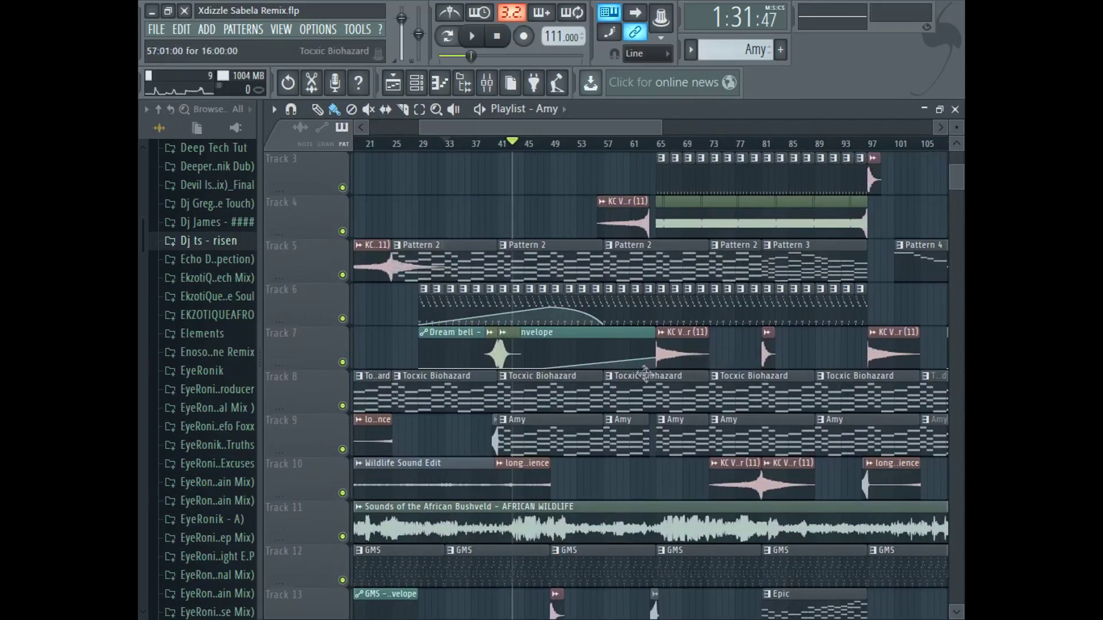
- Move the playhead to bar 29 and on to bar 41, then open a Guitar clip from Track 6 in the piano roll and audition its melody
{"action": "left_click", "coordinate": [422, 148]}
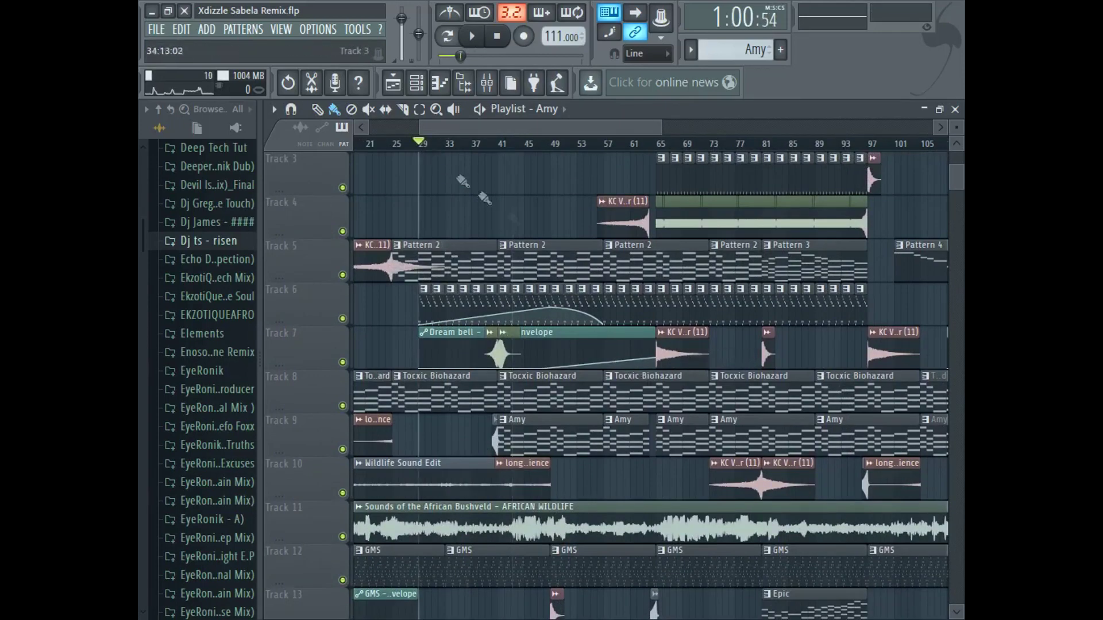
{"action": "left_click_drag", "start_coordinate": [525, 126], "coordinate": [545, 124]}
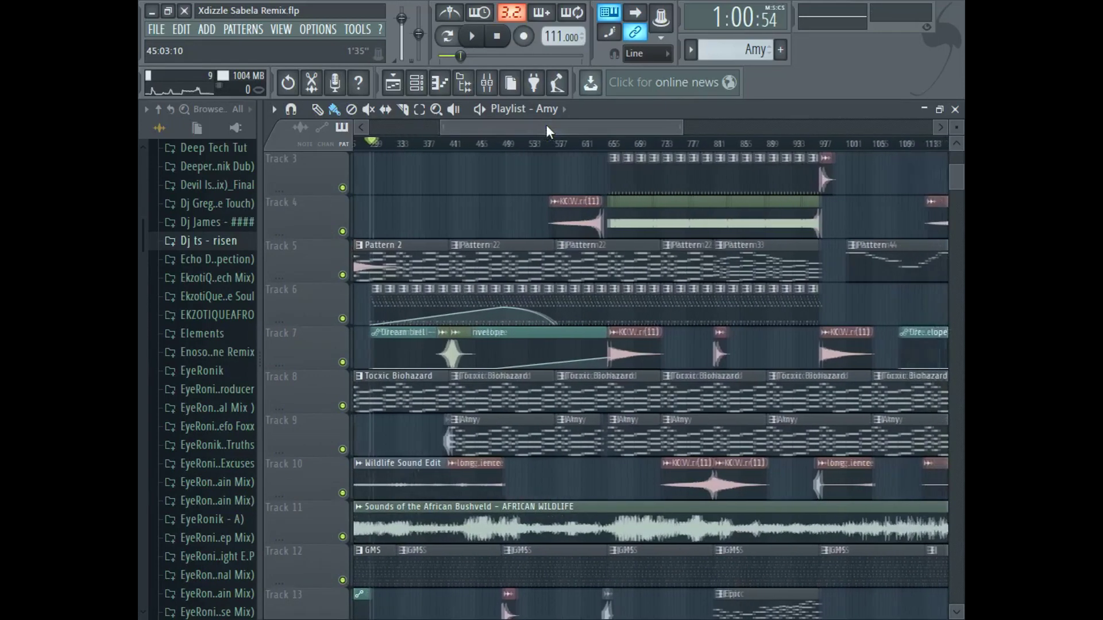
{"action": "left_click", "coordinate": [454, 146]}
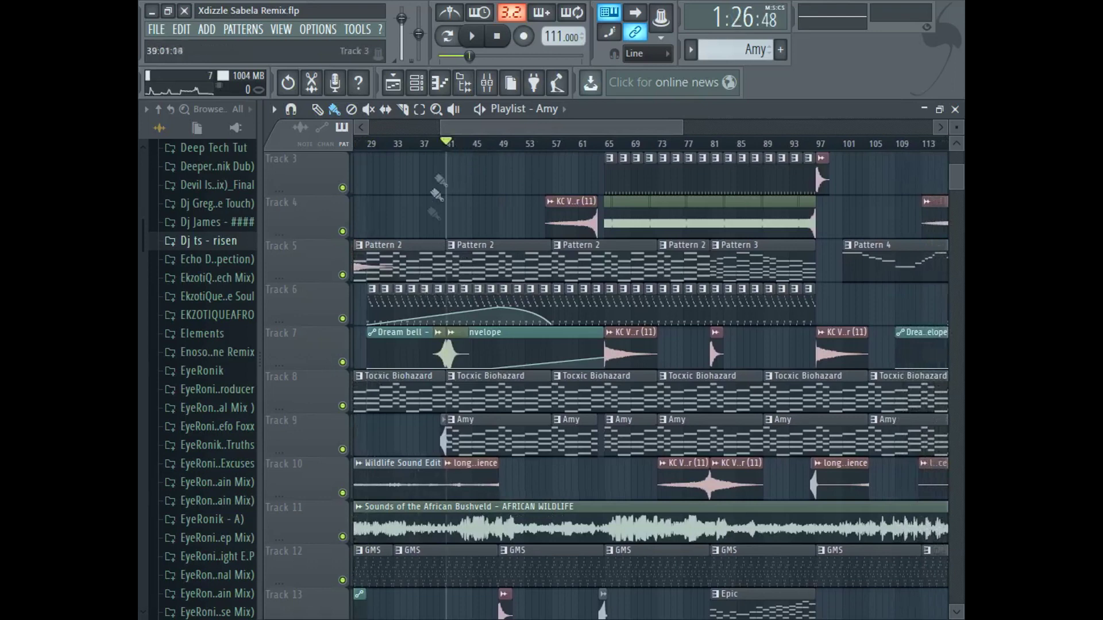
{"action": "double_click", "coordinate": [423, 303]}
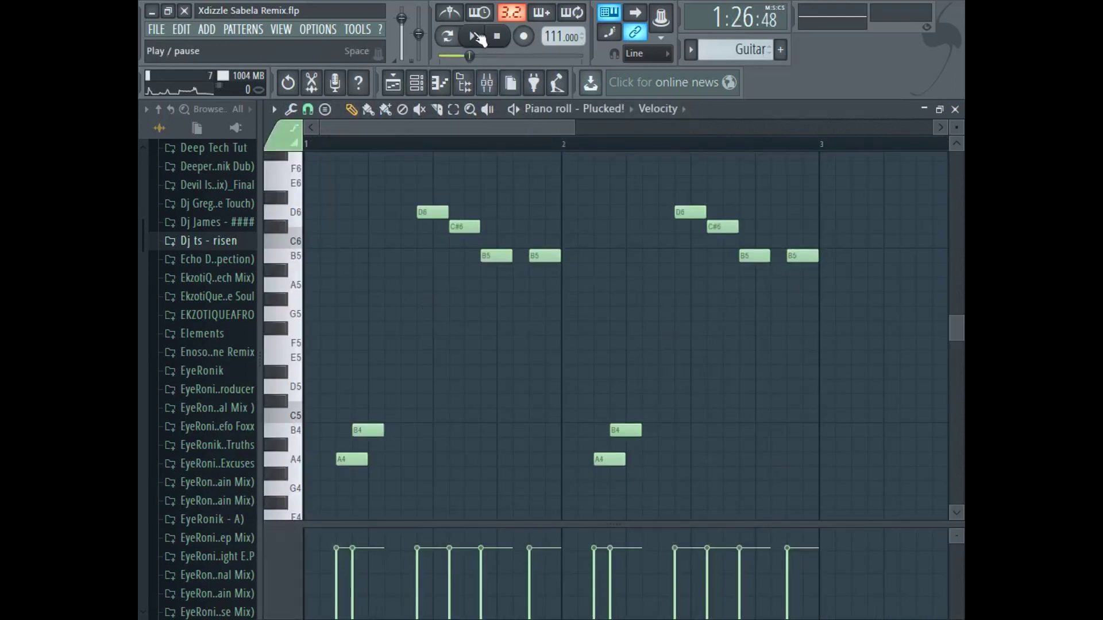
{"action": "left_click", "coordinate": [467, 38]}
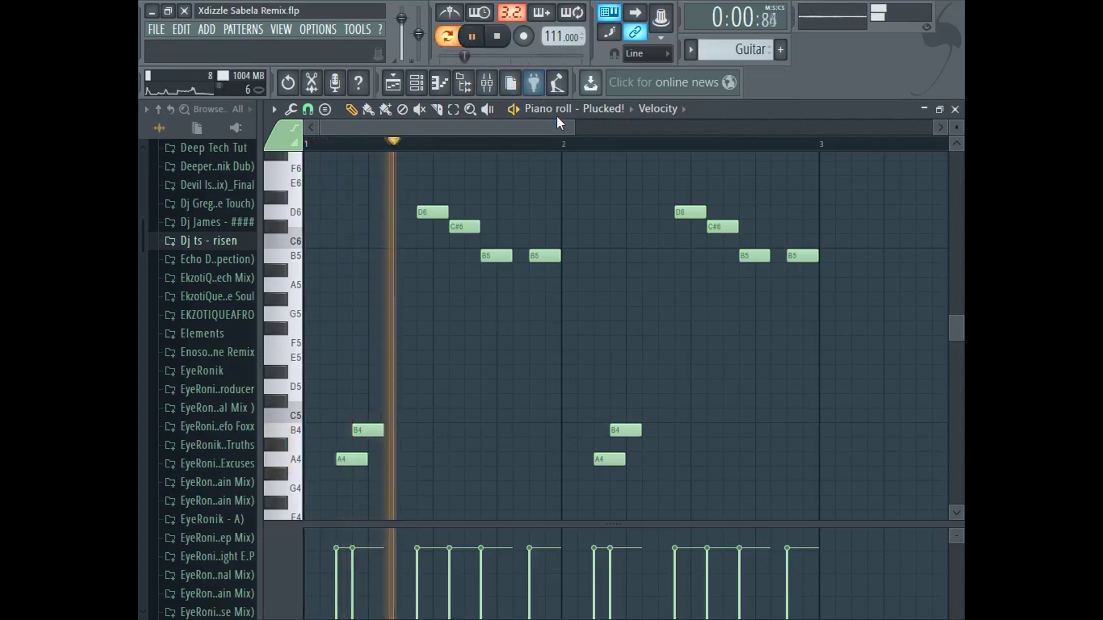
{"action": "left_click_drag", "start_coordinate": [573, 131], "coordinate": [583, 133]}
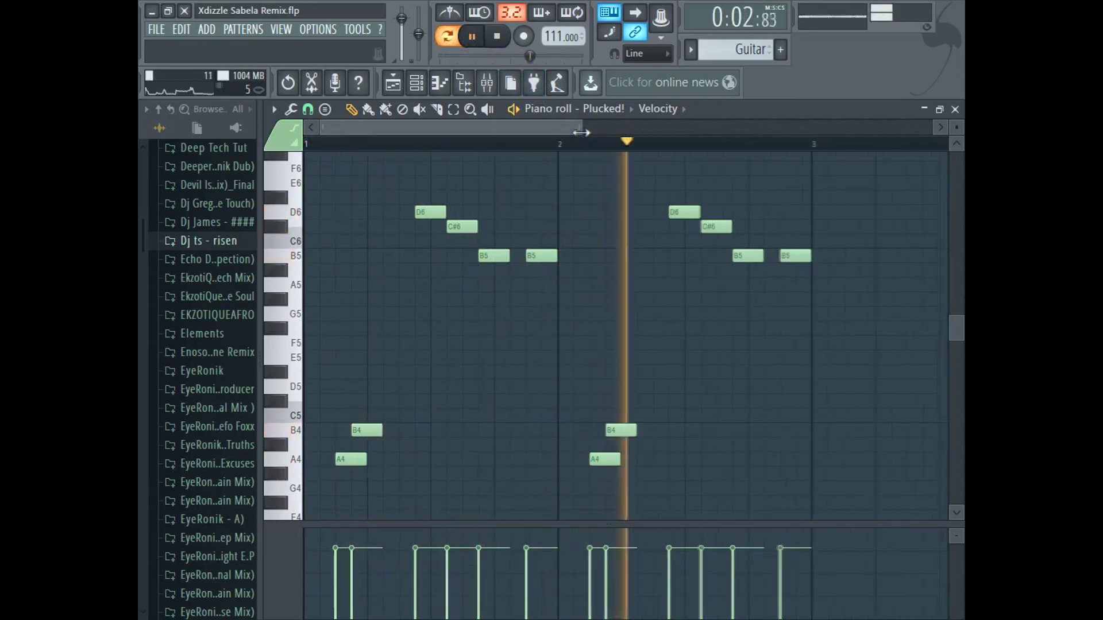
{"action": "left_click", "coordinate": [471, 36]}
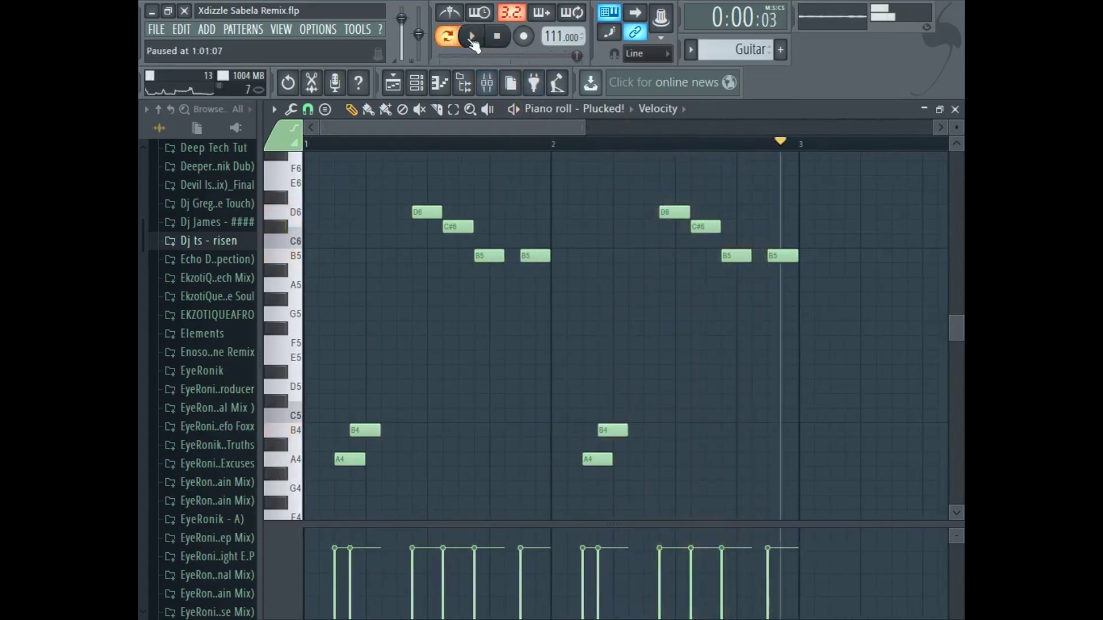
- Open the Plucked! instrument, then view the Fruity parametric EQ 2 and Fruity delay 2 settings on its mixer track
{"action": "left_click", "coordinate": [417, 83]}
{"action": "left_click", "coordinate": [412, 459]}
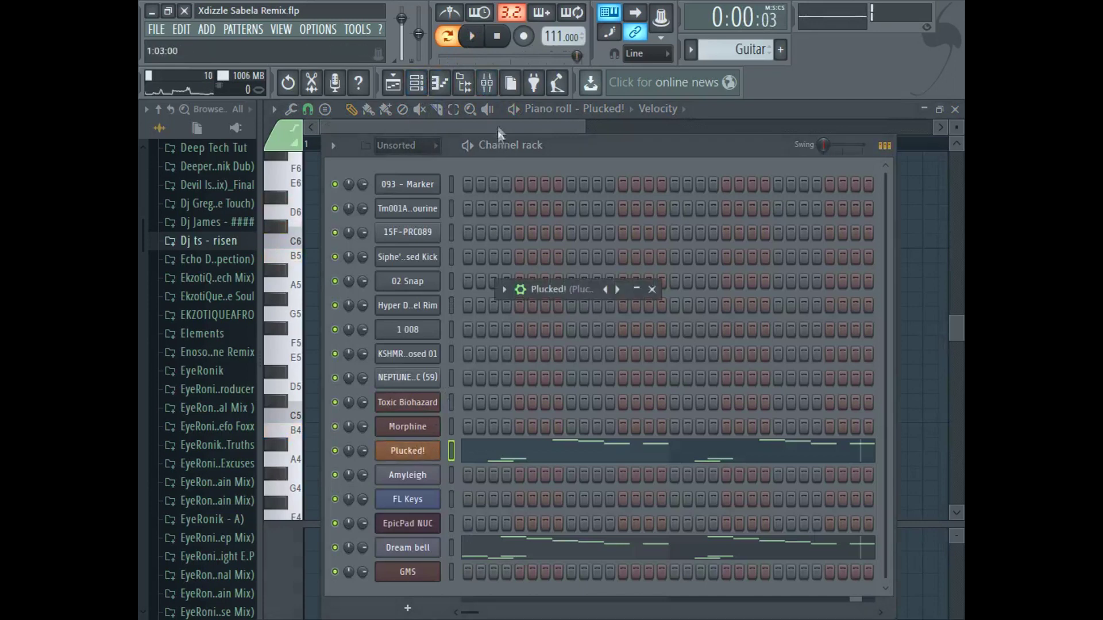
{"action": "left_click", "coordinate": [487, 84]}
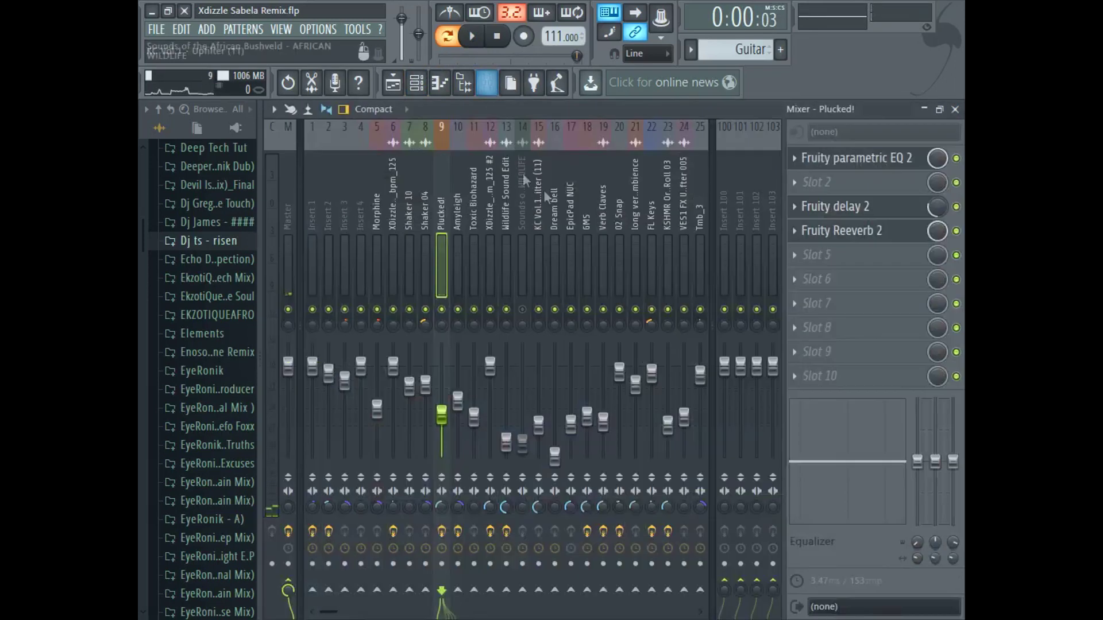
{"action": "left_click", "coordinate": [860, 165]}
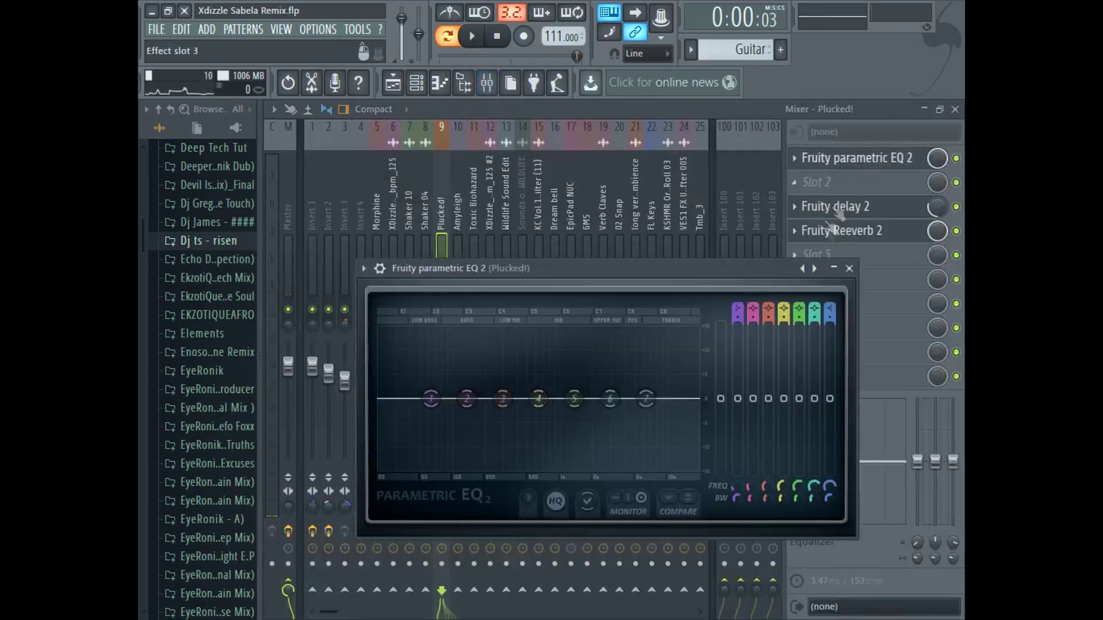
{"action": "left_click_drag", "start_coordinate": [676, 269], "coordinate": [636, 189]}
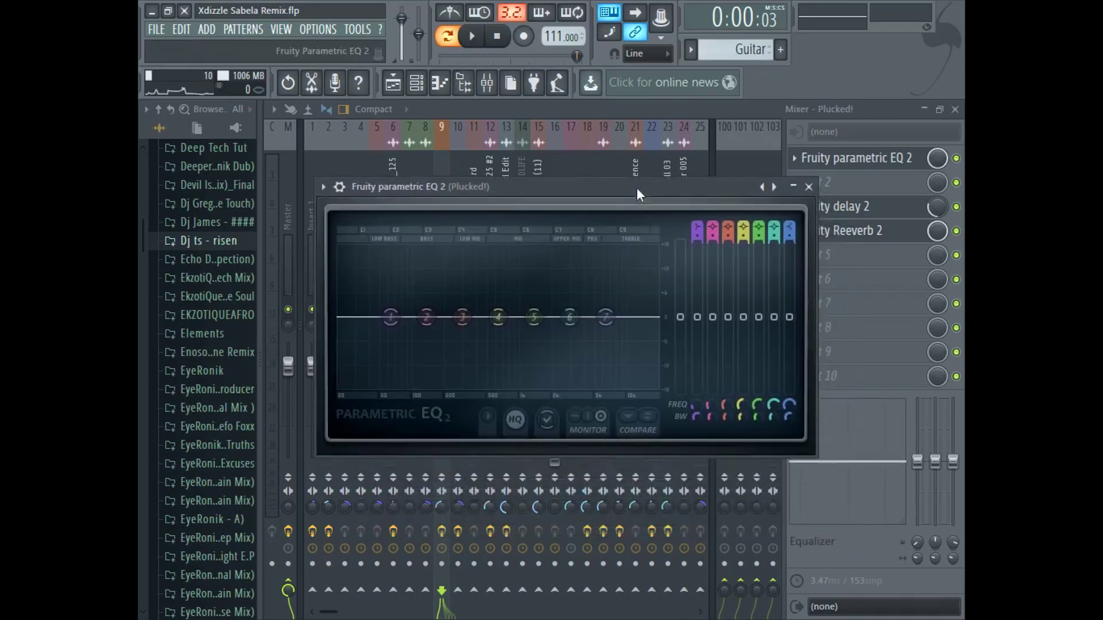
{"action": "left_click_drag", "start_coordinate": [714, 191], "coordinate": [660, 195]}
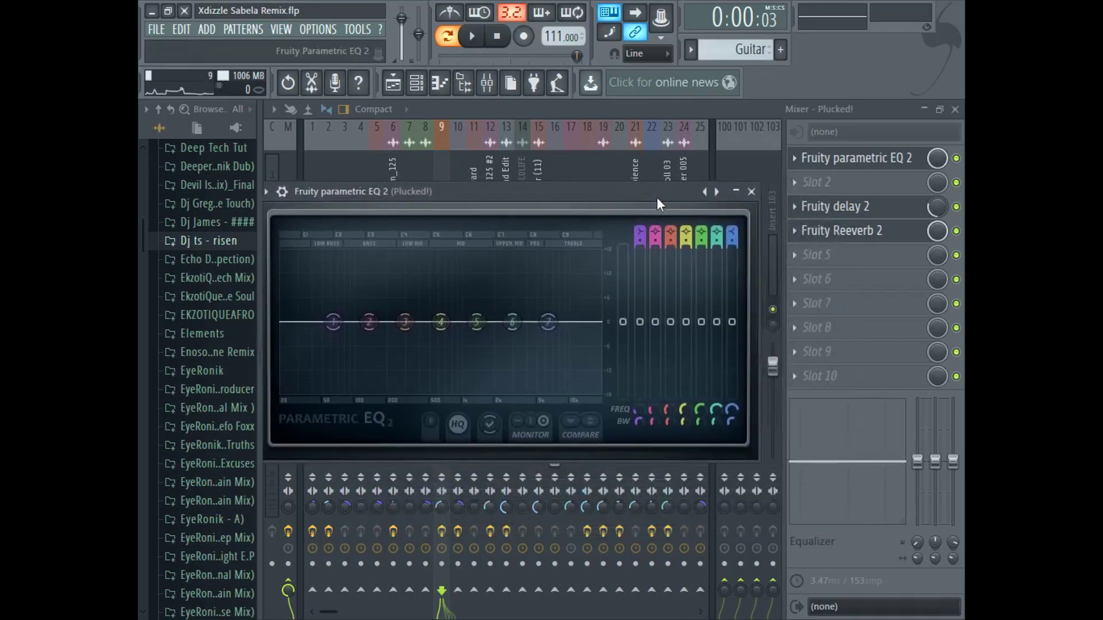
{"action": "left_click", "coordinate": [842, 208]}
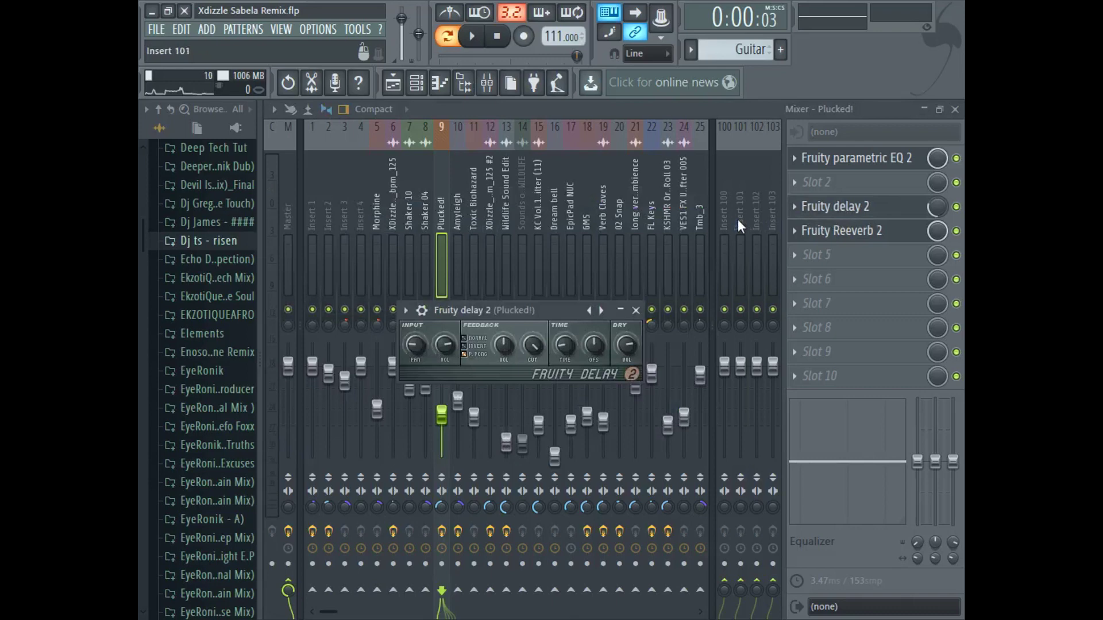
- Play the Guitar pattern with Plucked!'s delay and reverb bypassed, re-enable both effects one by one, then pause and return to the playlist
{"action": "left_click", "coordinate": [471, 36]}
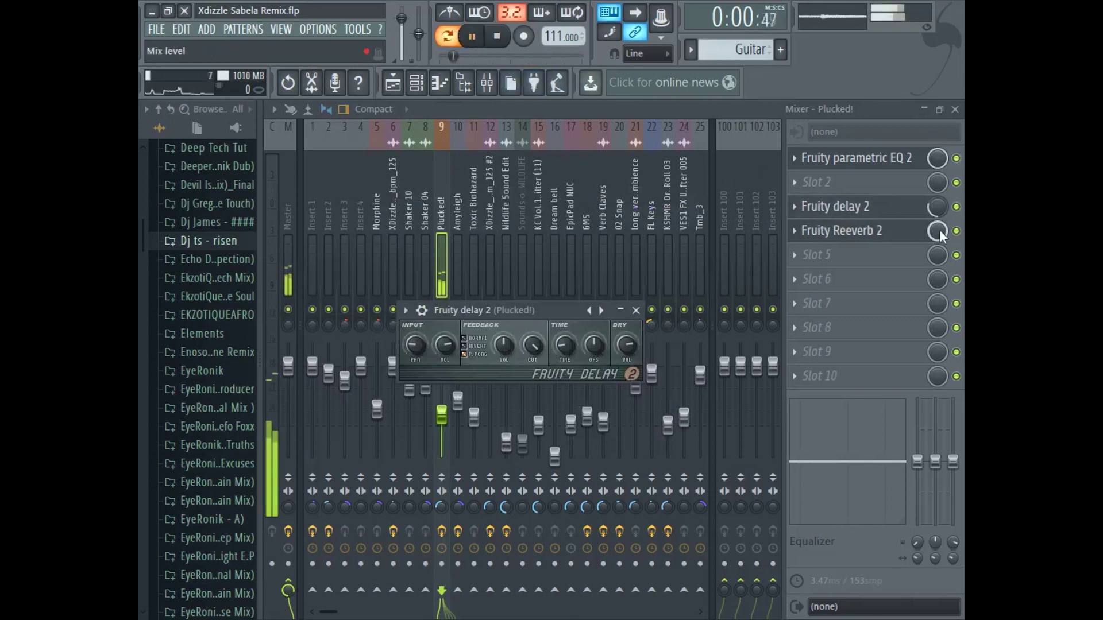
{"action": "left_click", "coordinate": [956, 231]}
{"action": "left_click", "coordinate": [955, 206]}
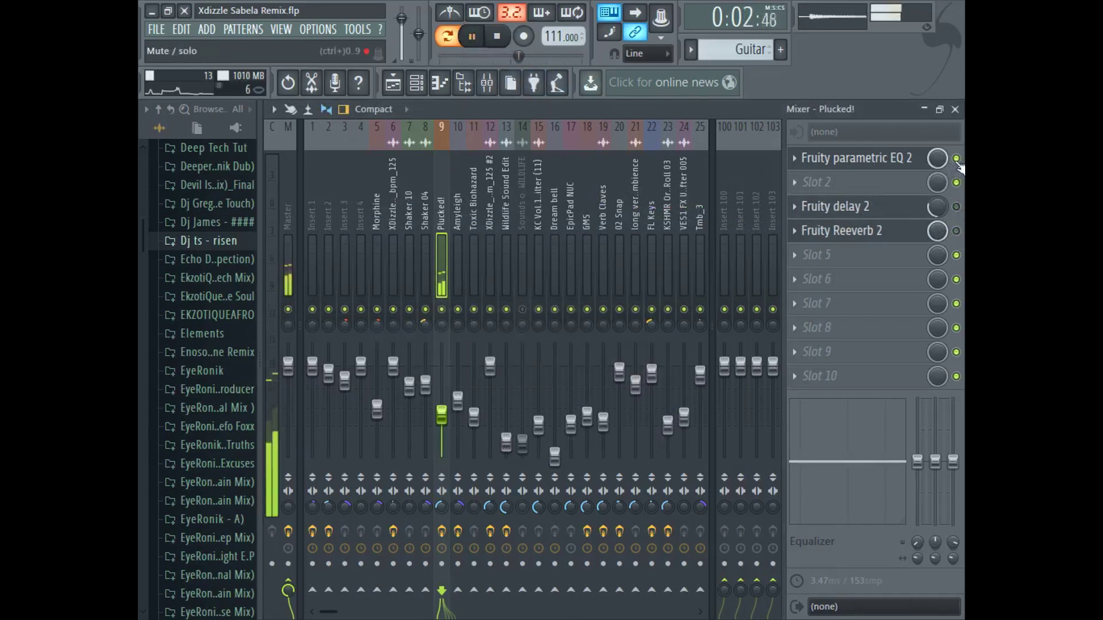
{"action": "left_click", "coordinate": [956, 207]}
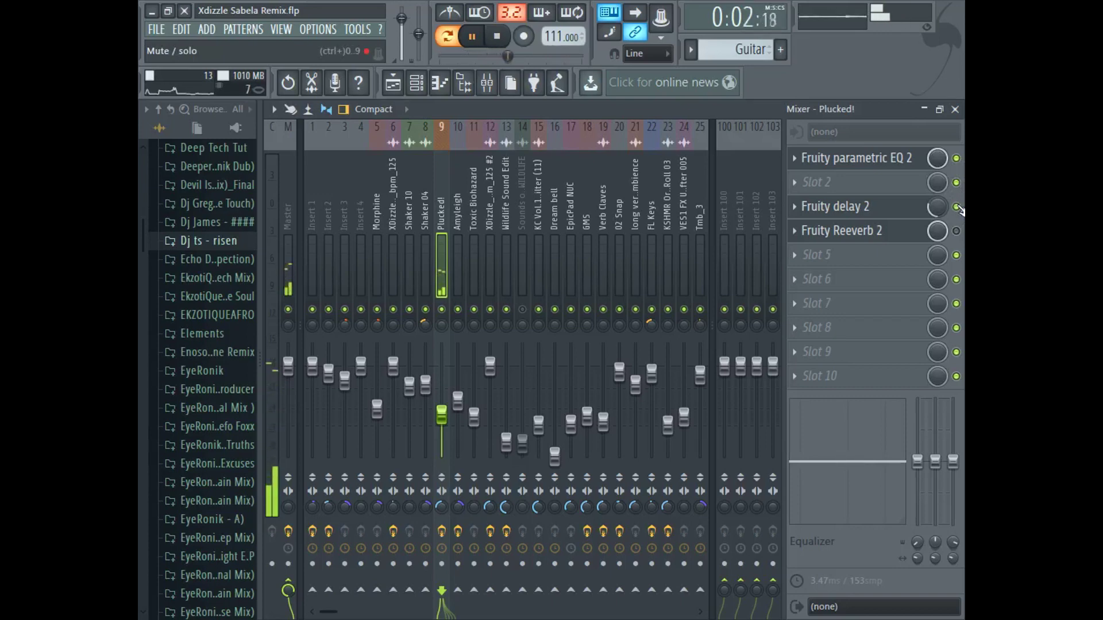
{"action": "left_click", "coordinate": [956, 231]}
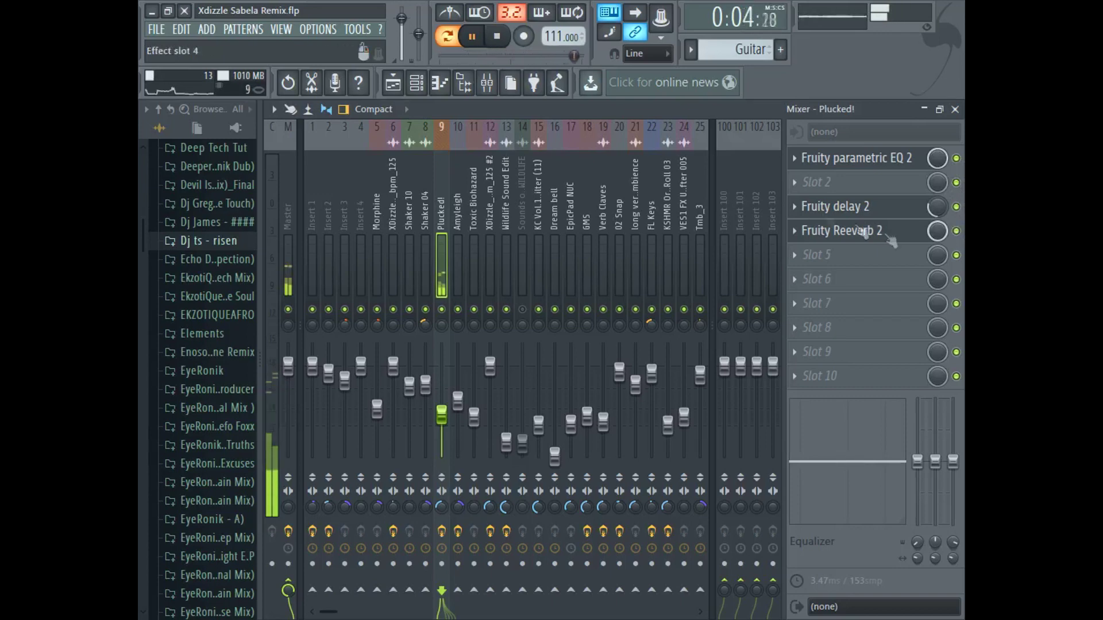
{"action": "left_click", "coordinate": [474, 38]}
{"action": "left_click", "coordinate": [393, 82]}
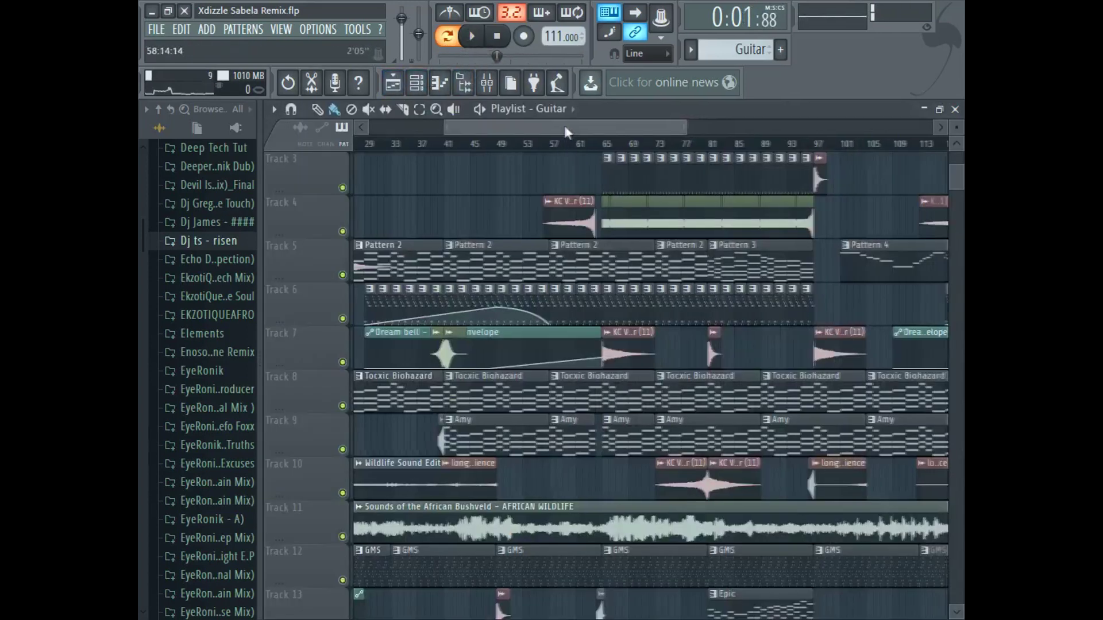
- Open a Guitar clip near bar 63 on Track 6 in the piano roll
{"action": "scroll", "coordinate": [566, 132], "scroll_direction": "down", "scroll_amount": 2}
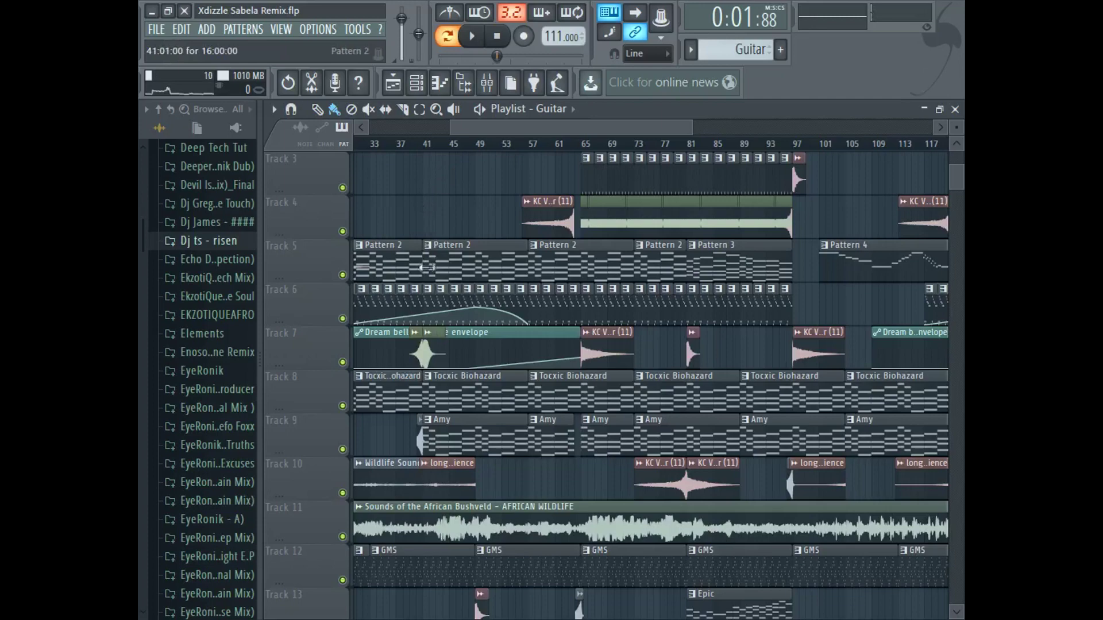
{"action": "scroll", "coordinate": [468, 139], "scroll_direction": "down", "scroll_amount": 1}
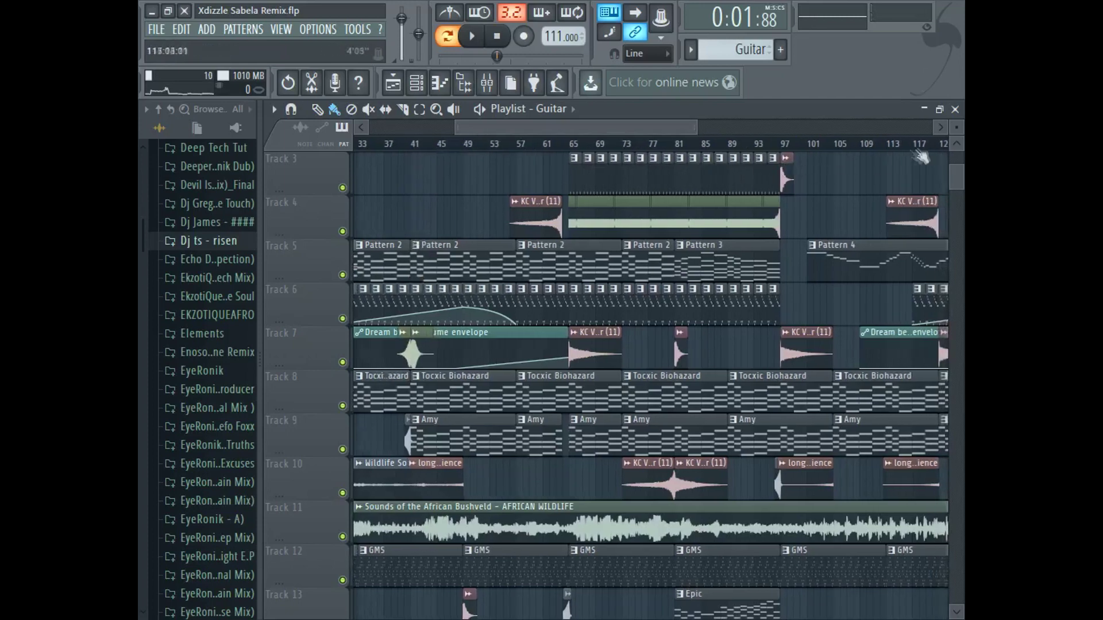
{"action": "left_click_drag", "start_coordinate": [951, 127], "coordinate": [953, 137]}
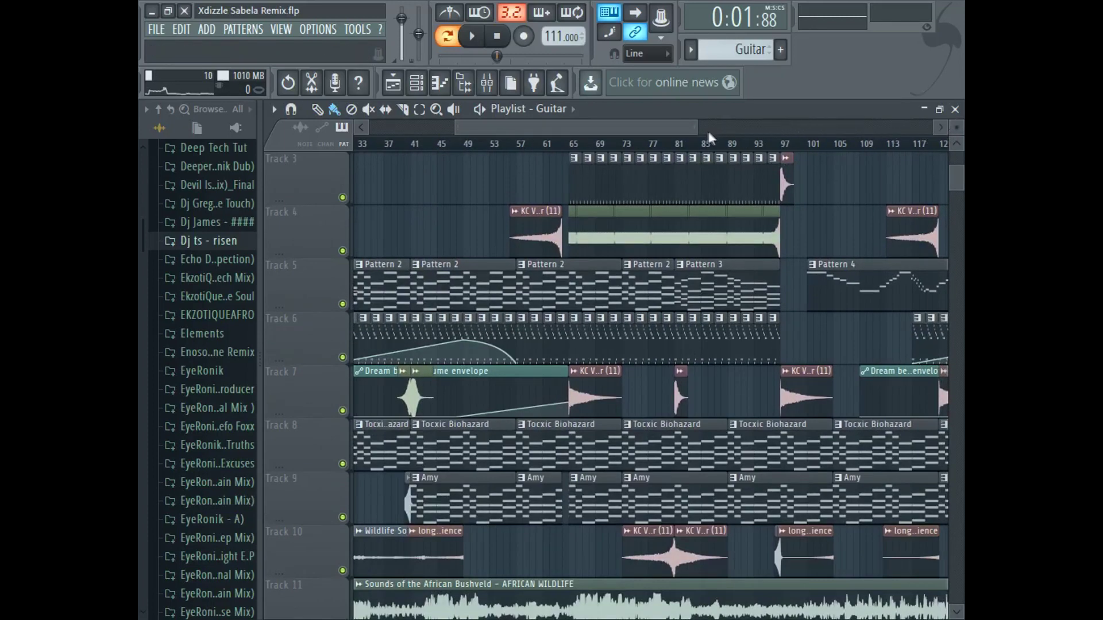
{"action": "scroll", "coordinate": [597, 190], "scroll_direction": "up", "scroll_amount": 3}
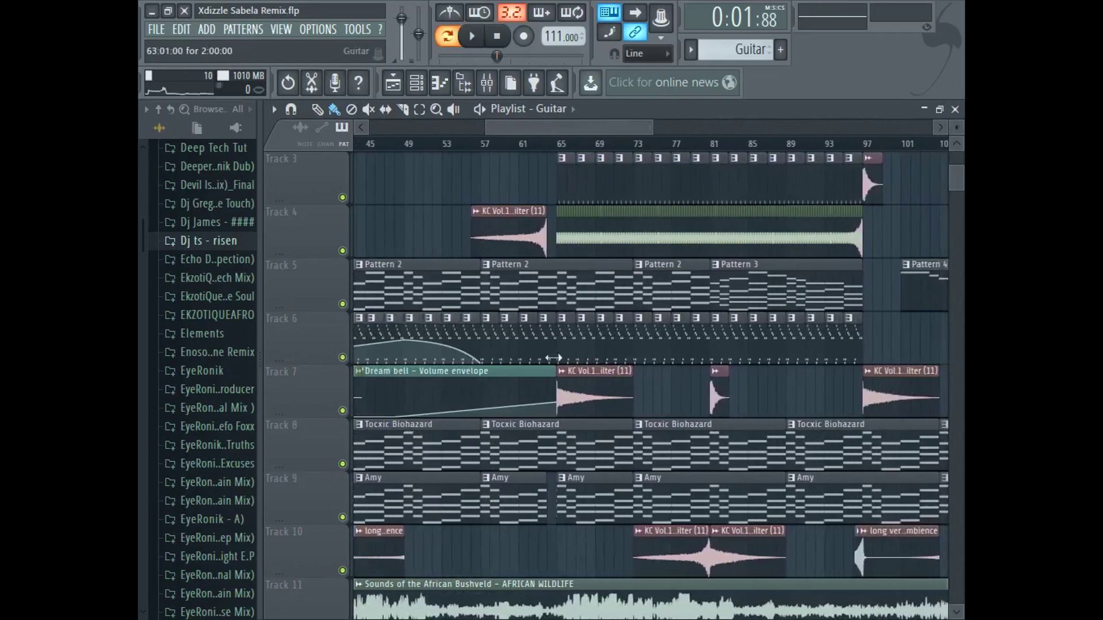
{"action": "double_click", "coordinate": [545, 353]}
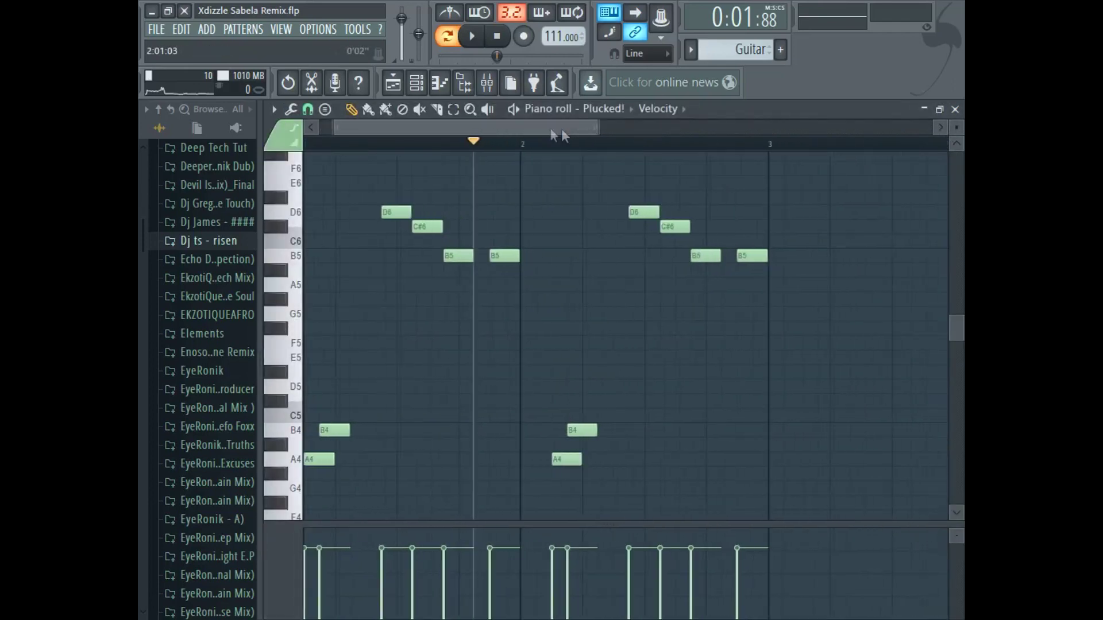
- Mute the Plucked! channel and play the Guitar pattern to hear Dream bell alone, then pause
{"action": "left_click", "coordinate": [416, 84]}
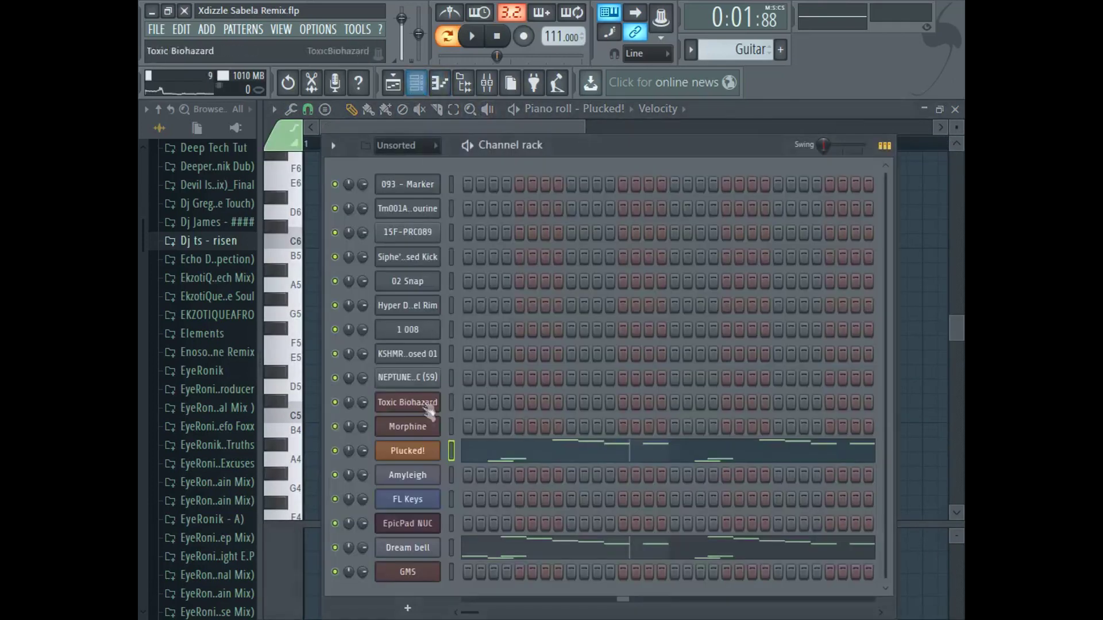
{"action": "key", "text": "space"}
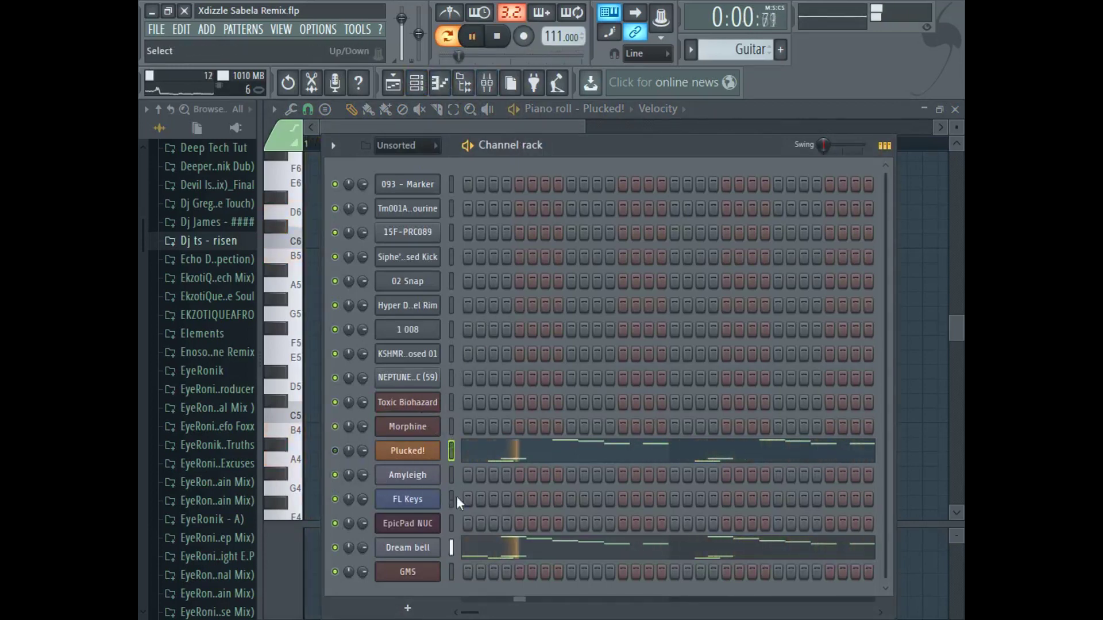
{"action": "left_click", "coordinate": [477, 39]}
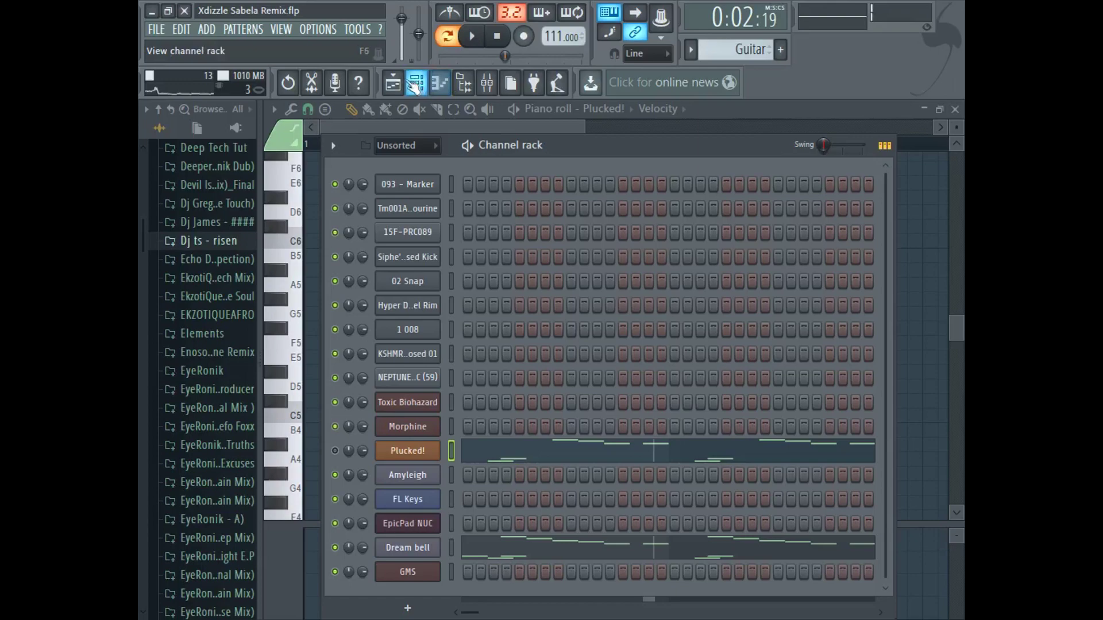
- Return to the playlist, place the playhead near bar 74, and play the Guitar pattern while looking over the arrangement's tracks
{"action": "left_click", "coordinate": [392, 83]}
{"action": "left_click", "coordinate": [652, 145]}
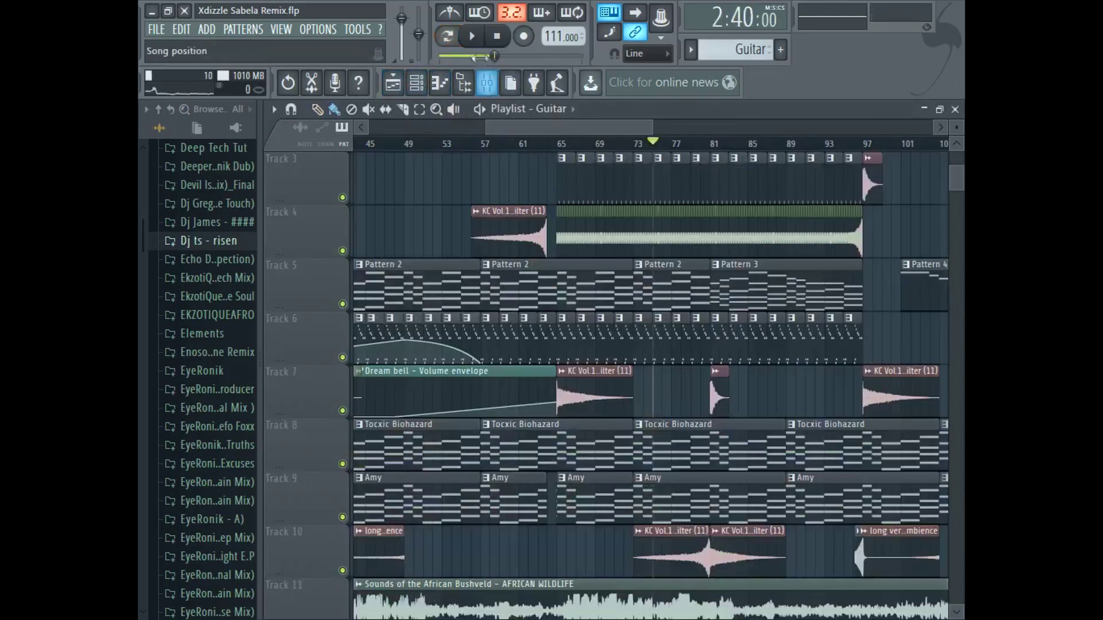
{"action": "left_click", "coordinate": [467, 41]}
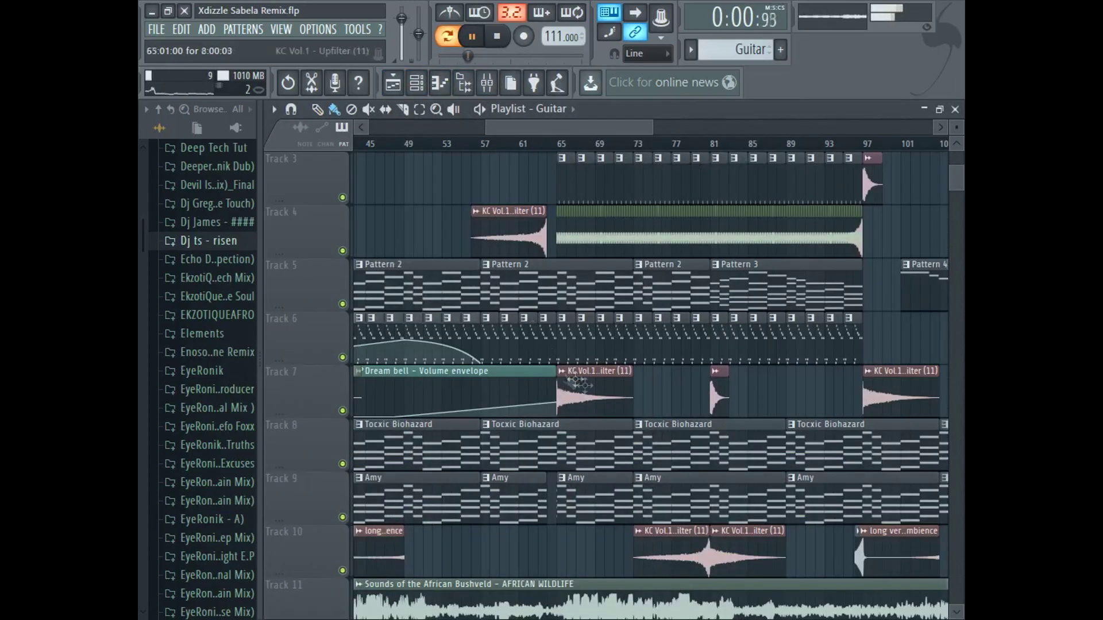
{"action": "scroll", "coordinate": [604, 386], "scroll_direction": "down", "scroll_amount": 5}
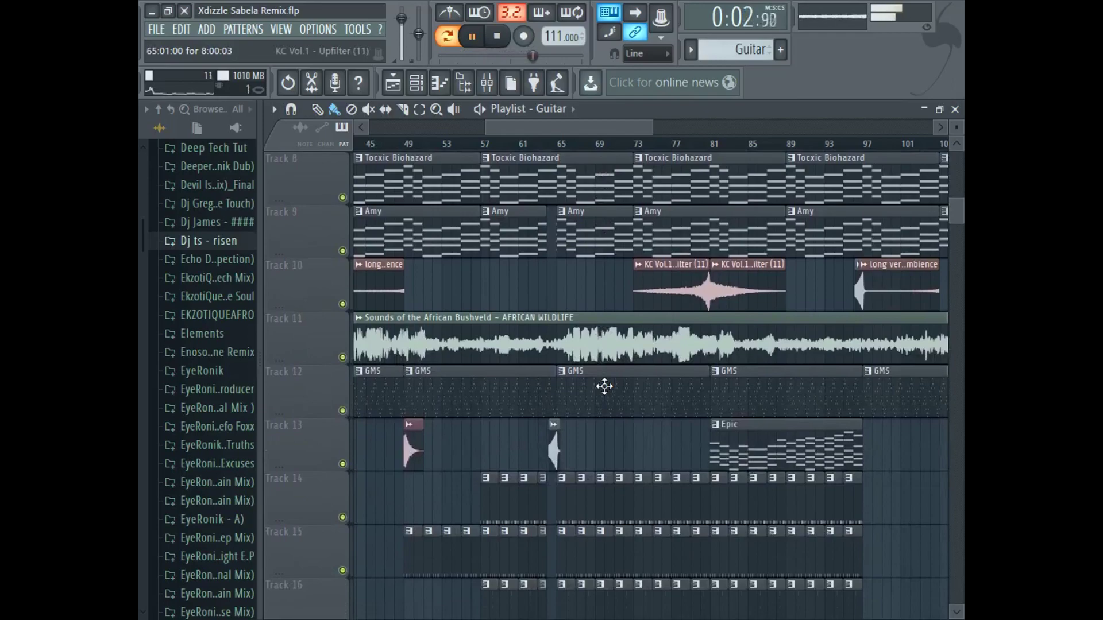
{"action": "scroll", "coordinate": [604, 387], "scroll_direction": "up", "scroll_amount": 5}
{"action": "left_click", "coordinate": [640, 145]}
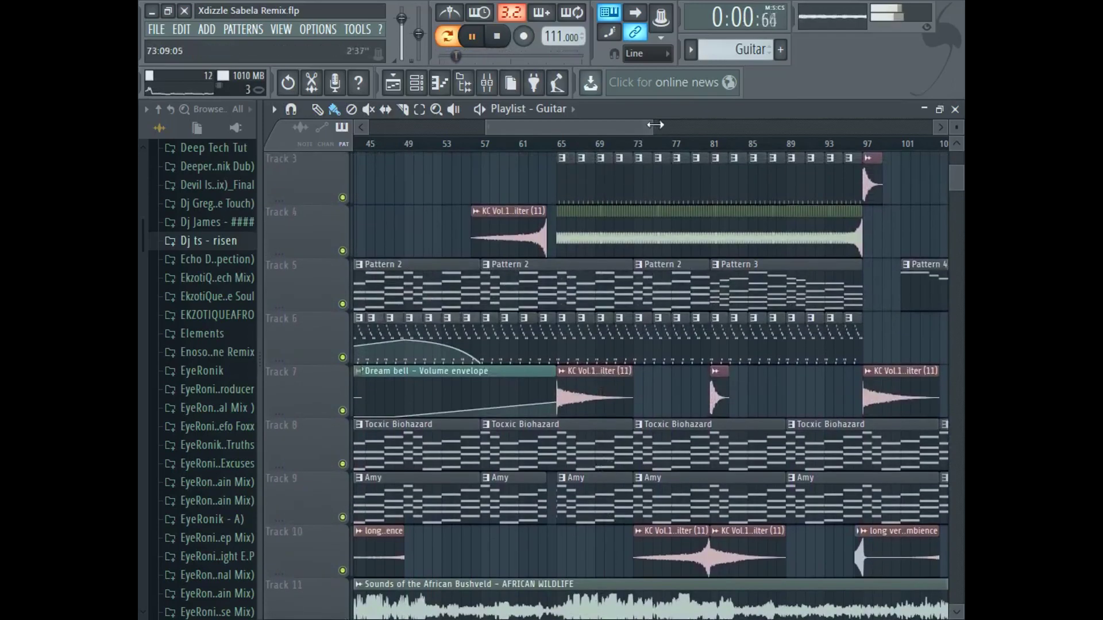
{"action": "left_click_drag", "start_coordinate": [655, 124], "coordinate": [718, 125]}
{"action": "scroll", "coordinate": [477, 517], "scroll_direction": "down", "scroll_amount": 5}
{"action": "scroll", "coordinate": [471, 310], "scroll_direction": "up", "scroll_amount": 5}
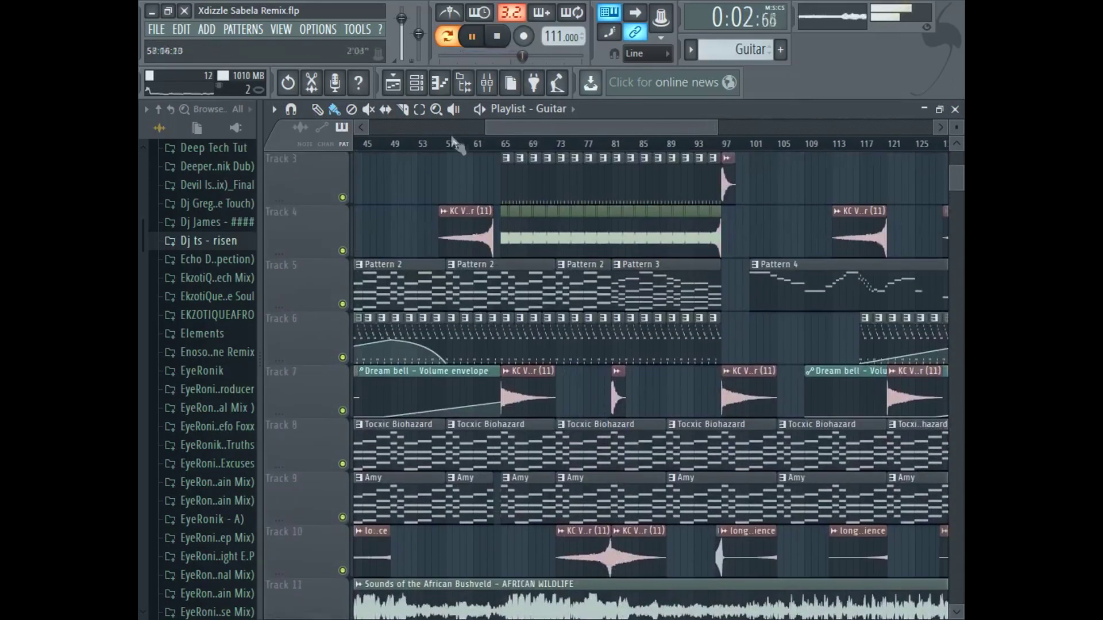
- Open the Dream bell channel's notes in the piano roll while the pattern plays, then pause playback
{"action": "left_click", "coordinate": [417, 82]}
{"action": "left_click", "coordinate": [559, 559]}
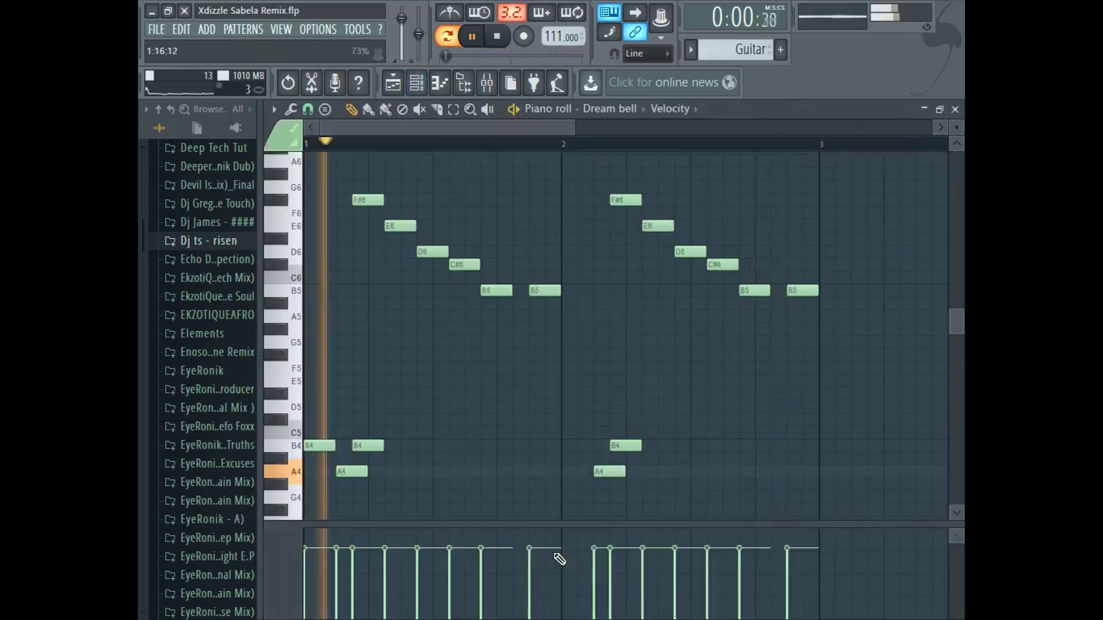
{"action": "left_click", "coordinate": [472, 35]}
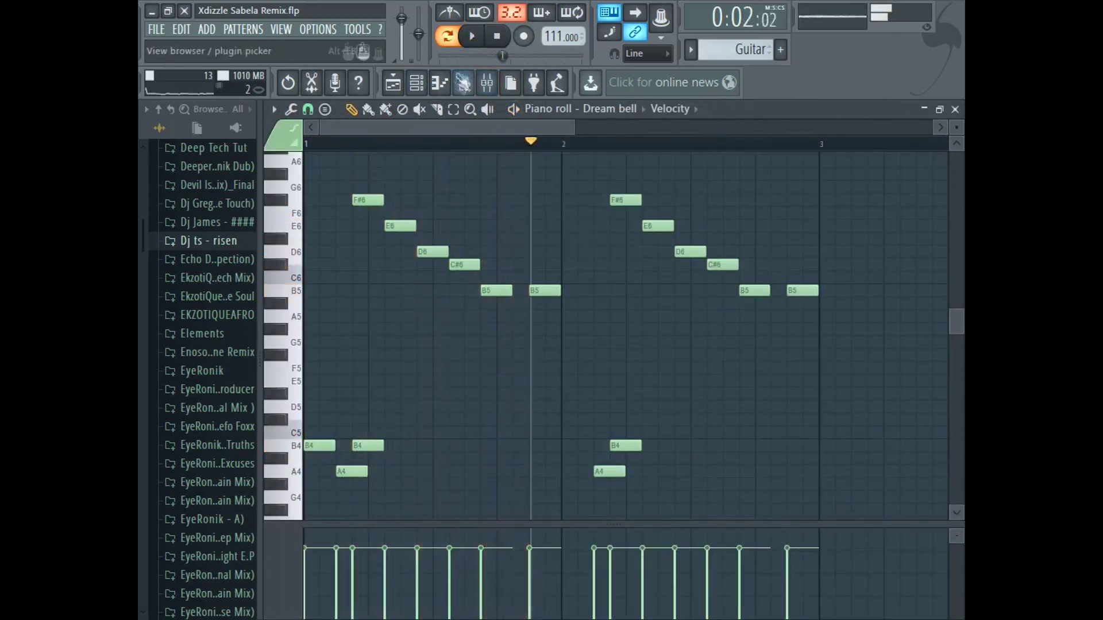
- Open the Dream bell Sytrus instrument, then view its mixer track and effect slots
{"action": "left_click", "coordinate": [417, 83]}
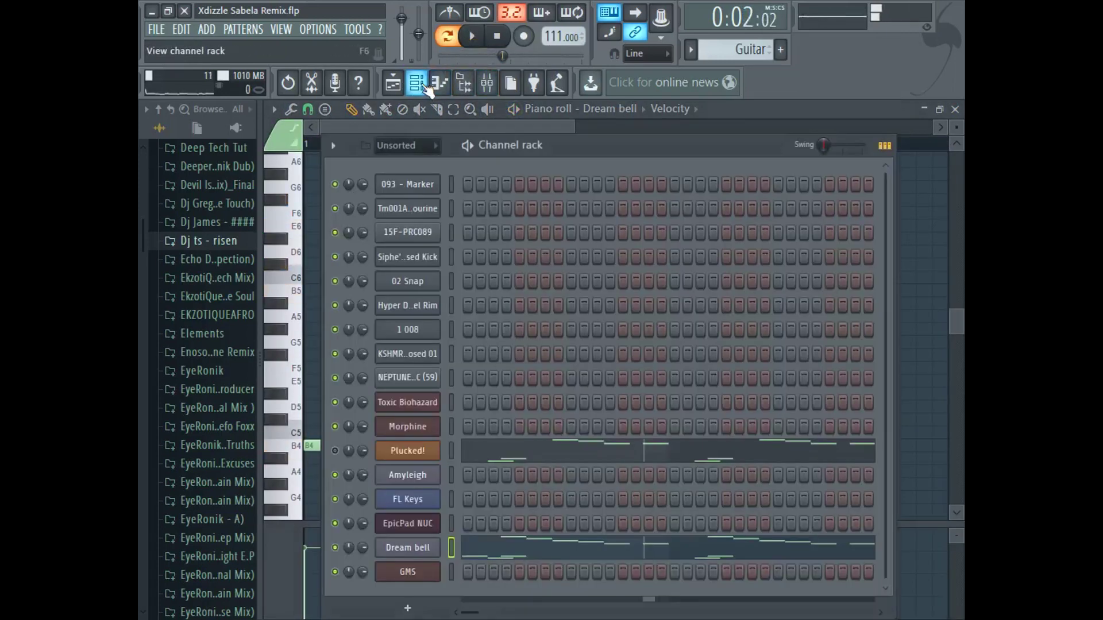
{"action": "left_click", "coordinate": [415, 548]}
{"action": "left_click_drag", "start_coordinate": [656, 171], "coordinate": [547, 169]}
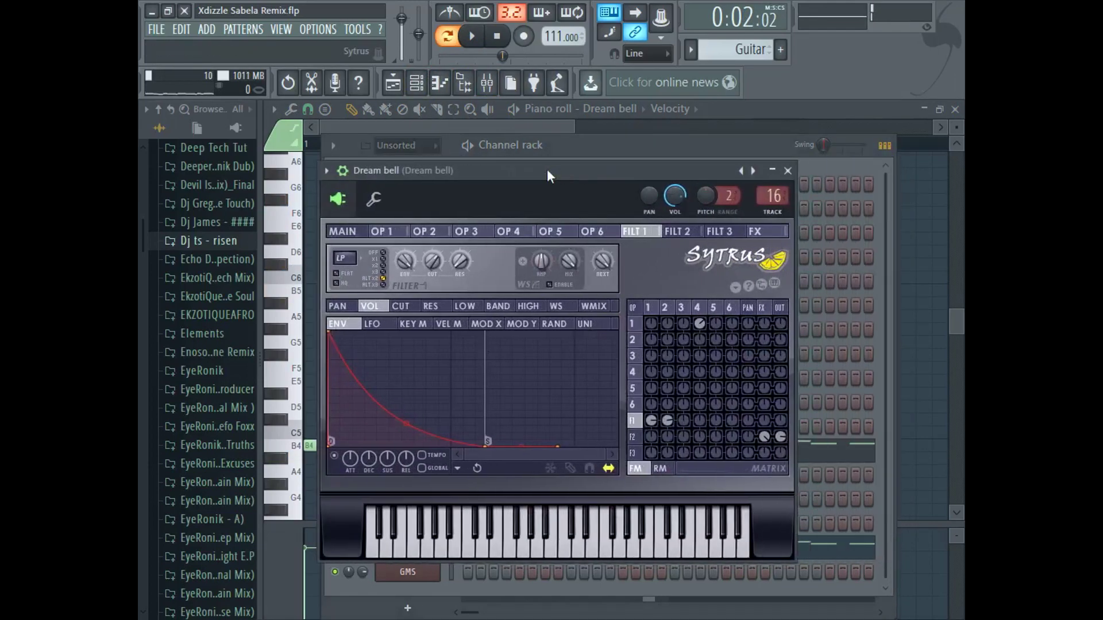
{"action": "left_click", "coordinate": [486, 83]}
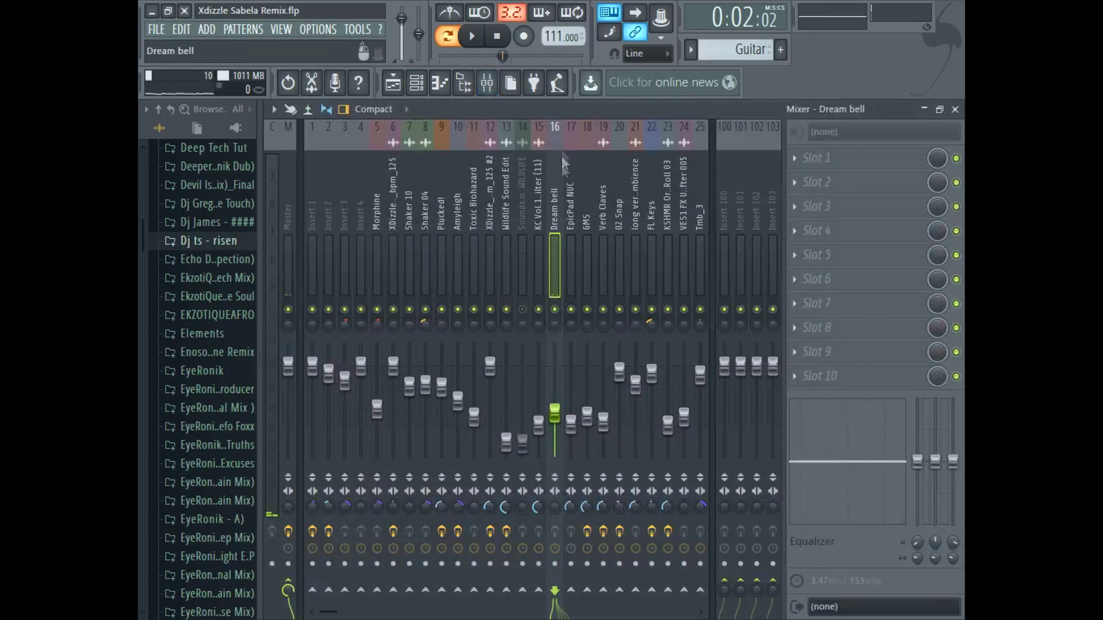
- Return to the playlist and examine the automation curve on Track 6 and the Dream bell volume envelope on Track 7
{"action": "left_click", "coordinate": [393, 84]}
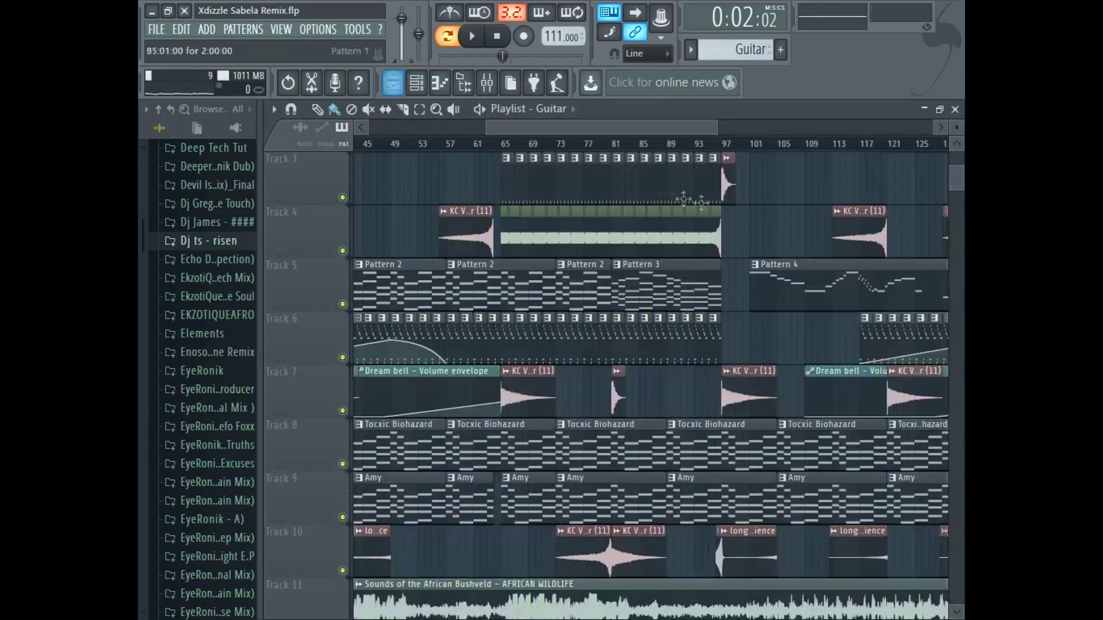
{"action": "left_click_drag", "start_coordinate": [687, 127], "coordinate": [588, 126]}
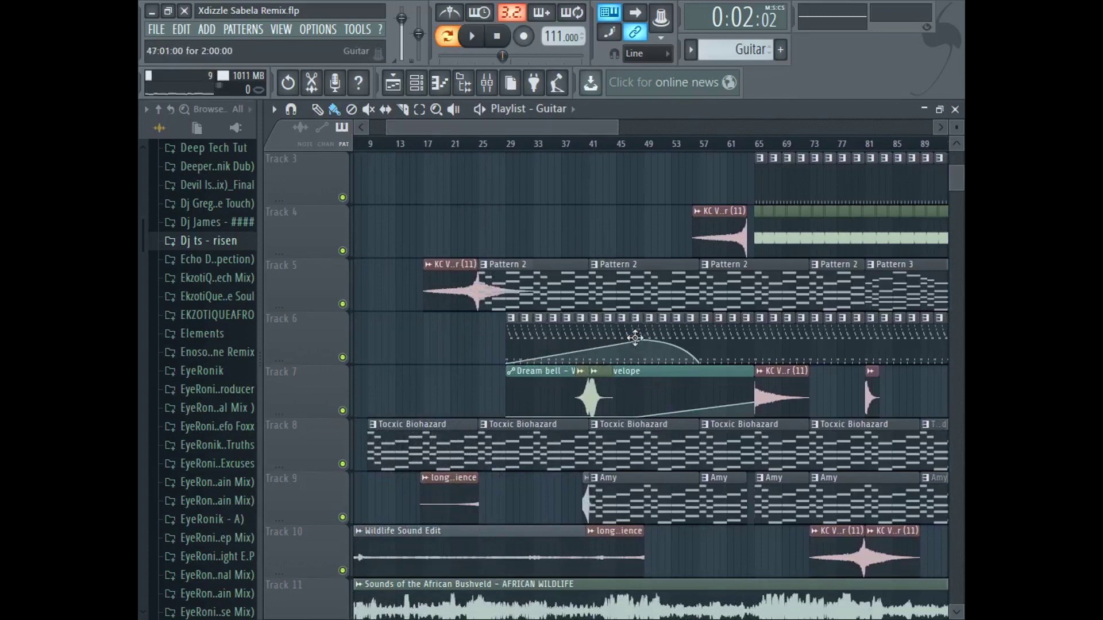
{"action": "scroll", "coordinate": [629, 151], "scroll_direction": "down", "scroll_amount": 1}
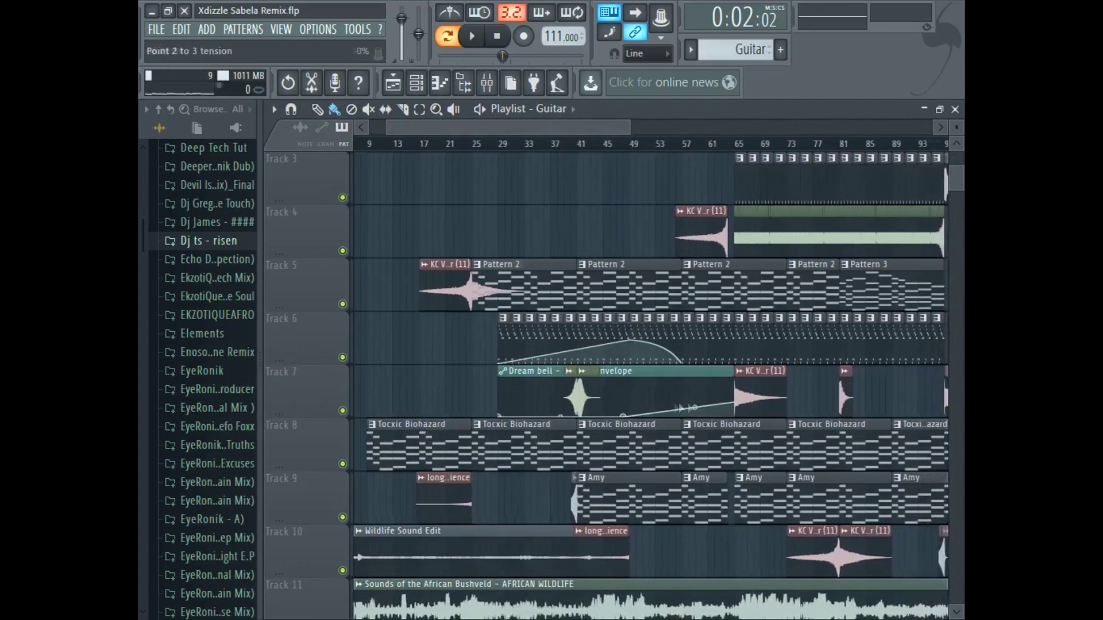
{"action": "scroll", "coordinate": [636, 144], "scroll_direction": "down", "scroll_amount": 1}
{"action": "scroll", "coordinate": [621, 382], "scroll_direction": "up", "scroll_amount": 2}
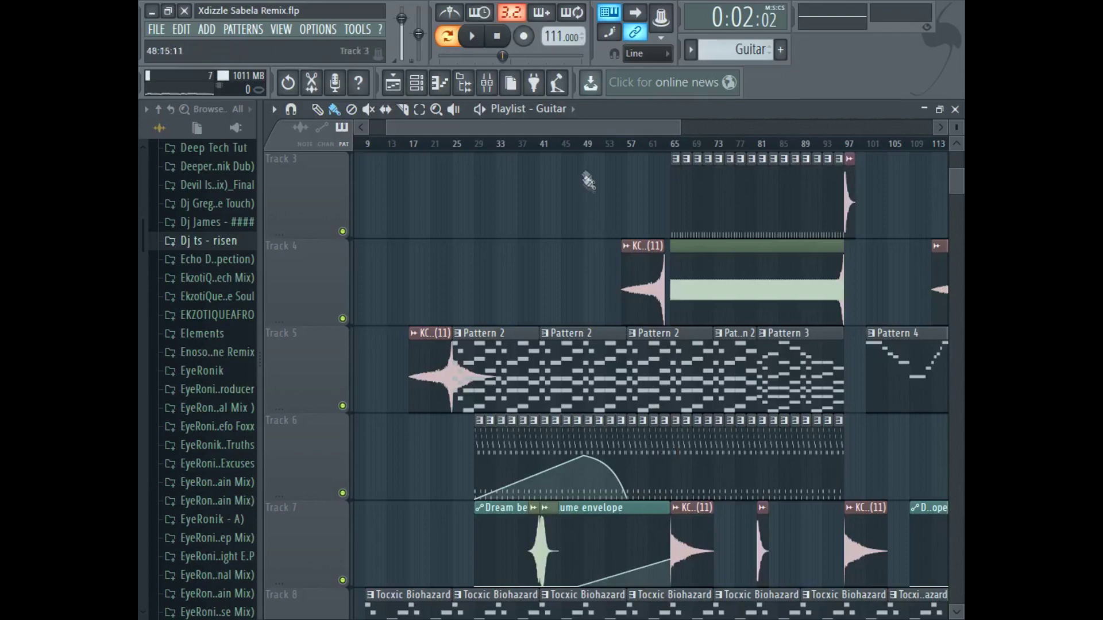
{"action": "scroll", "coordinate": [608, 134], "scroll_direction": "up", "scroll_amount": 3}
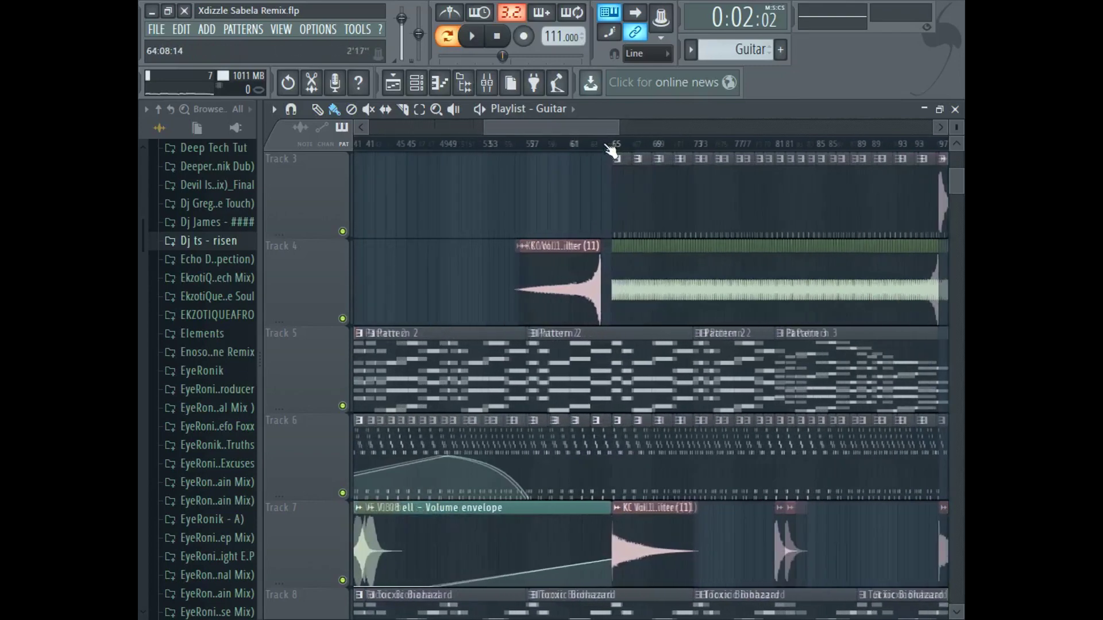
{"action": "scroll", "coordinate": [622, 148], "scroll_direction": "up", "scroll_amount": 1}
- Select bars 65 to 84 in the playlist and examine the section leading into them
{"action": "left_click_drag", "start_coordinate": [621, 148], "coordinate": [943, 161]}
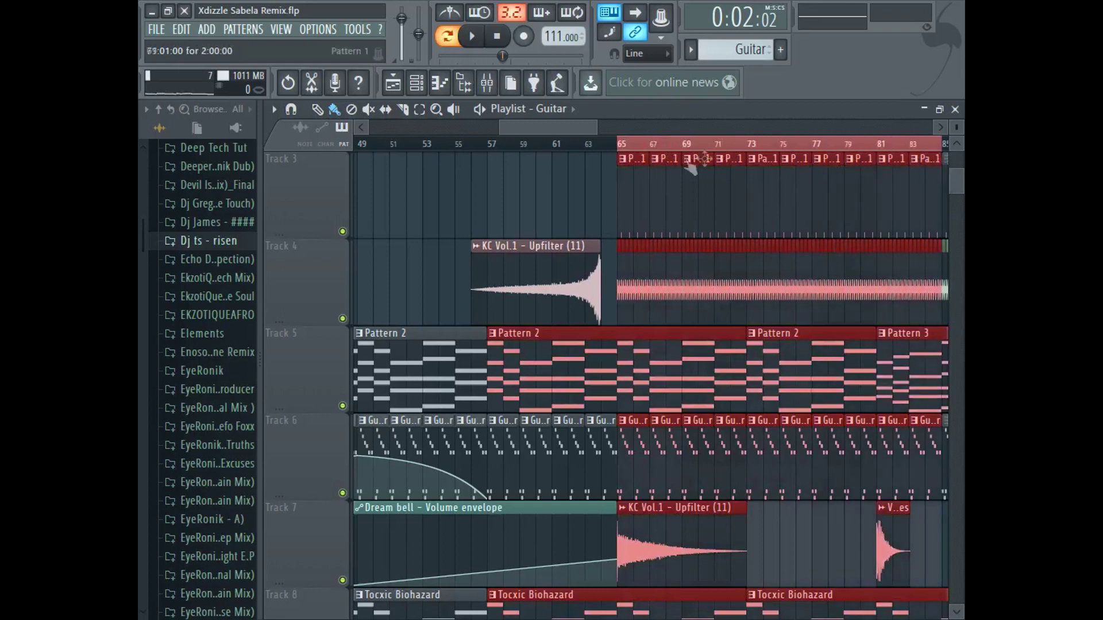
{"action": "left_click_drag", "start_coordinate": [591, 124], "coordinate": [569, 126]}
{"action": "scroll", "coordinate": [567, 159], "scroll_direction": "down", "scroll_amount": 3}
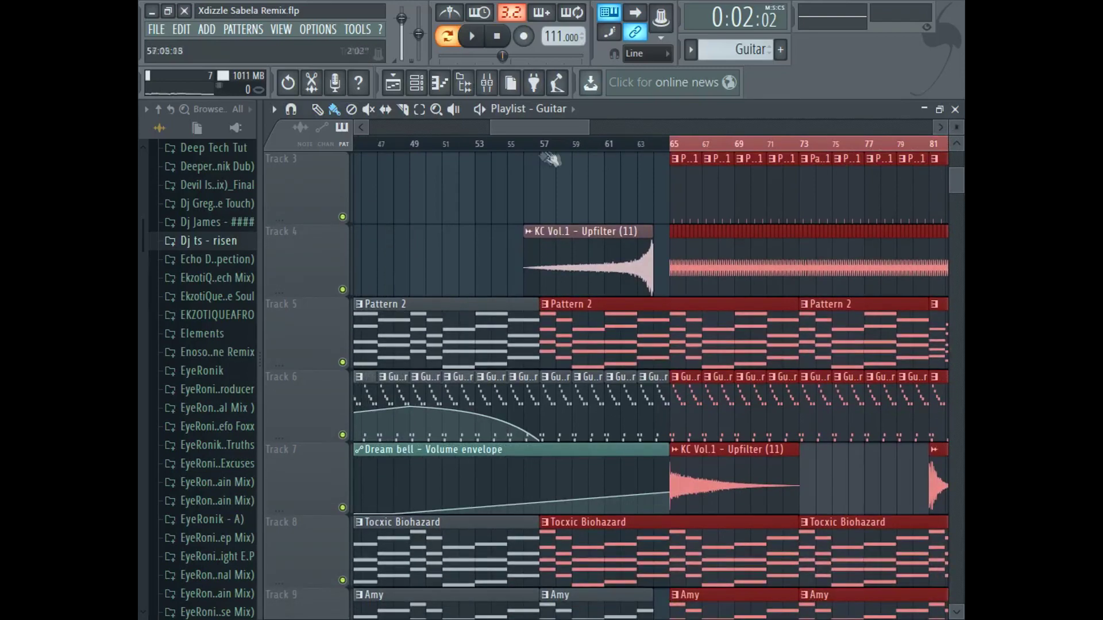
{"action": "left_click_drag", "start_coordinate": [588, 120], "coordinate": [626, 127]}
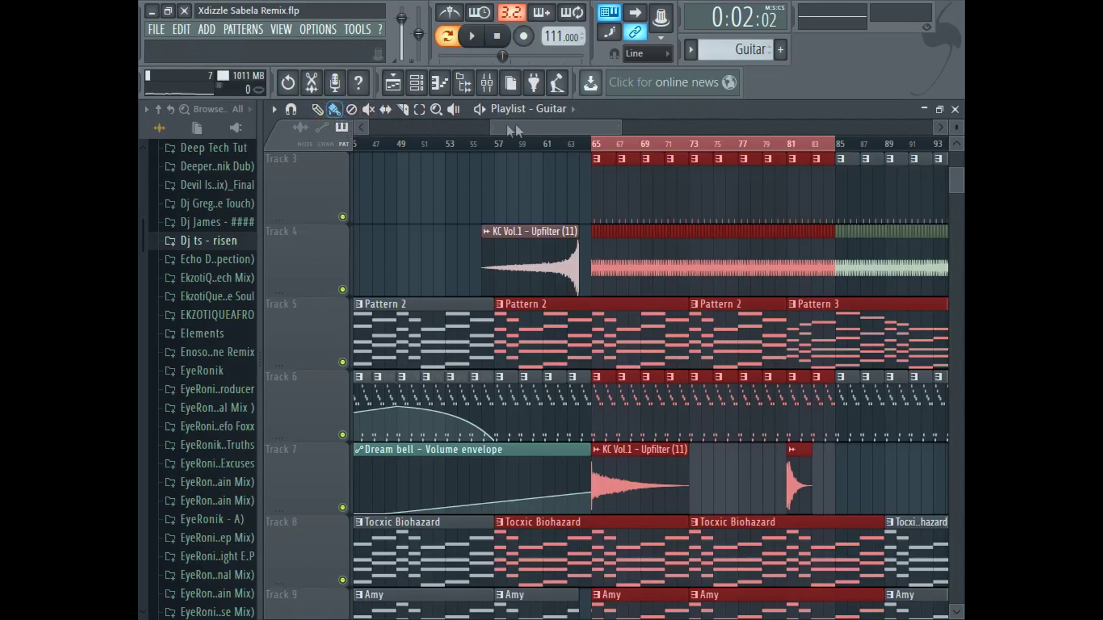
{"action": "left_click_drag", "start_coordinate": [955, 129], "coordinate": [955, 122]}
{"action": "left_click_drag", "start_coordinate": [550, 129], "coordinate": [544, 128]}
- Play the song from bar 49 with only Track 6 and Track 7 audible
{"action": "left_click", "coordinate": [423, 144]}
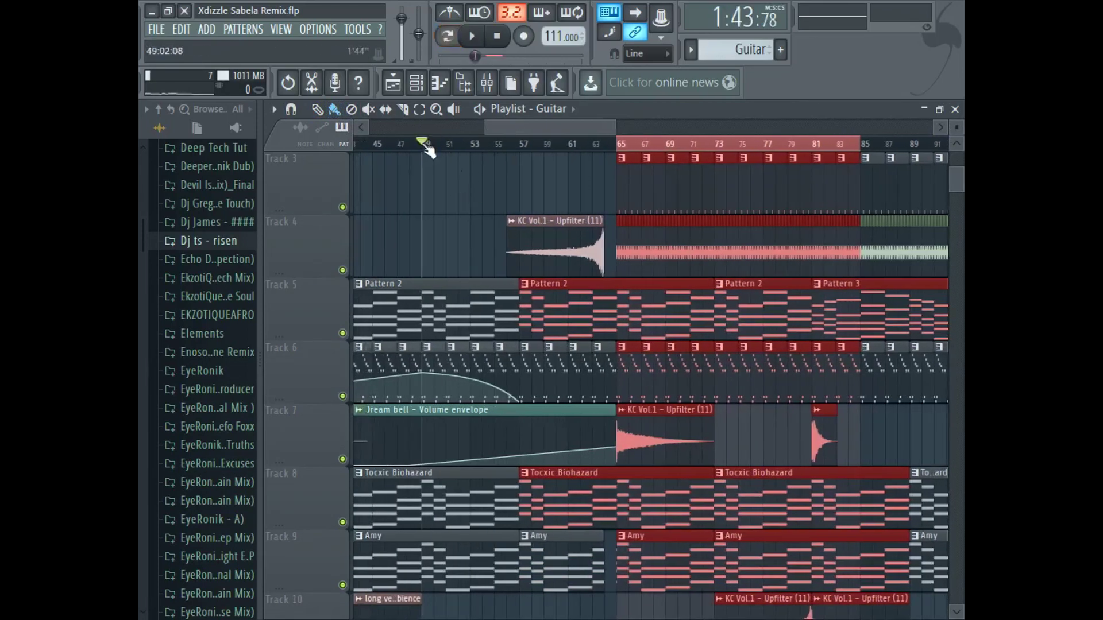
{"action": "left_click", "coordinate": [477, 47]}
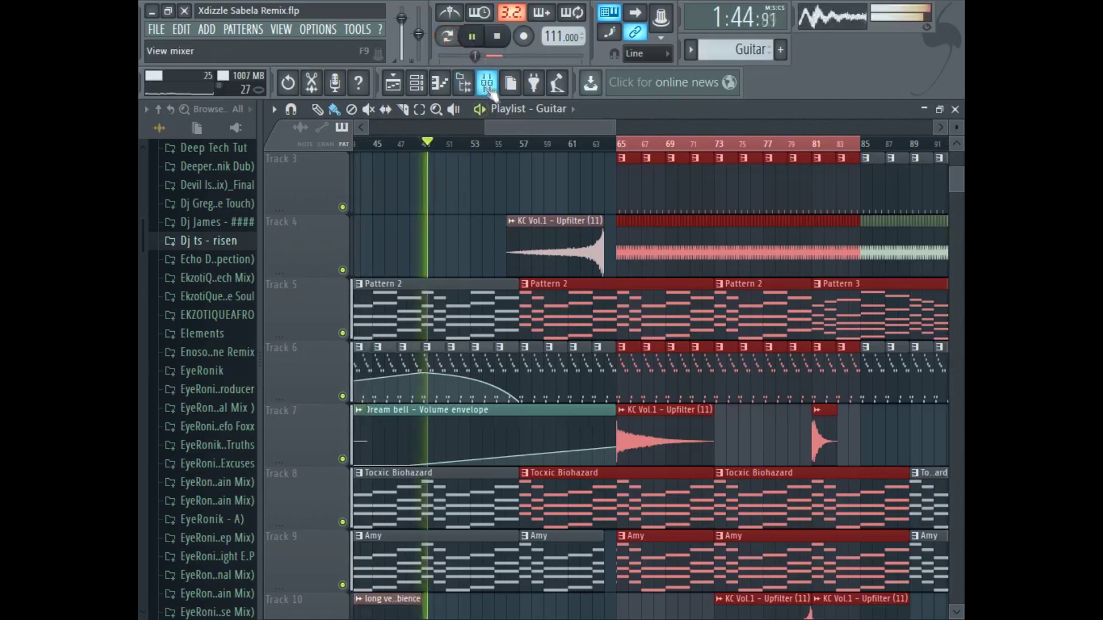
{"action": "right_click", "coordinate": [342, 396]}
{"action": "left_click", "coordinate": [343, 459]}
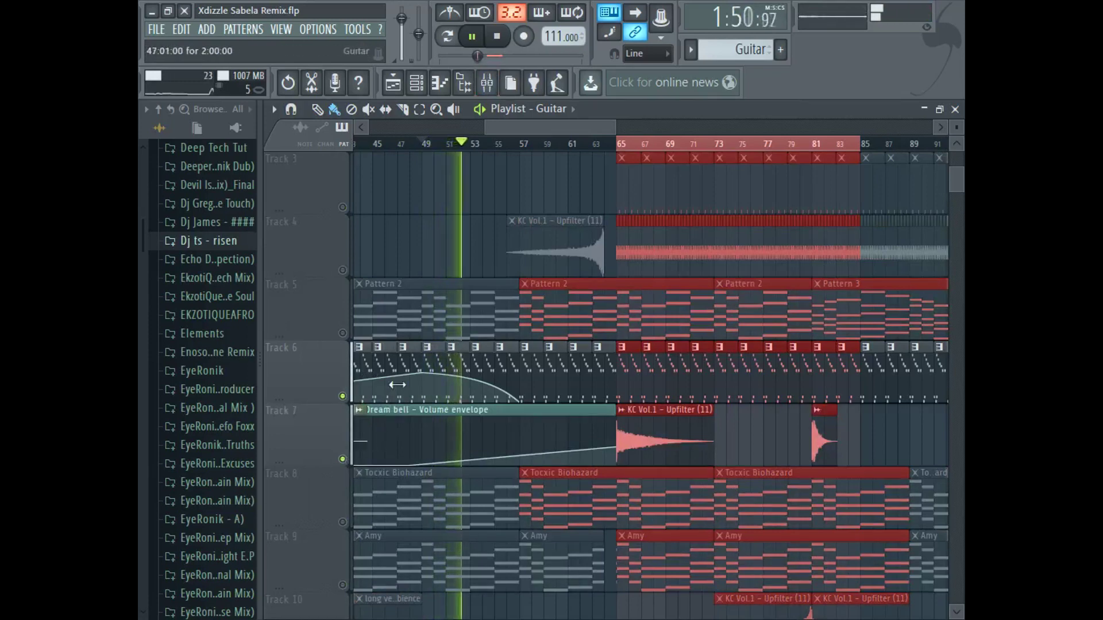
- Move playback back to bar 45, check the Plucked! piano roll and the channel rack, then return to the playlist
{"action": "left_click_drag", "start_coordinate": [546, 126], "coordinate": [530, 126]}
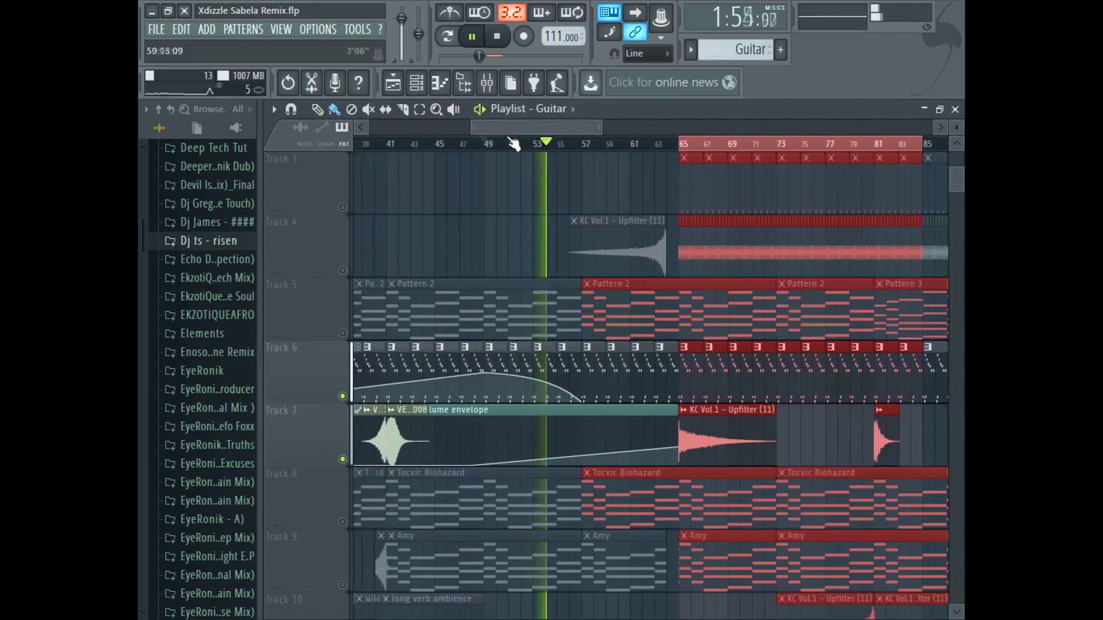
{"action": "left_click", "coordinate": [439, 142]}
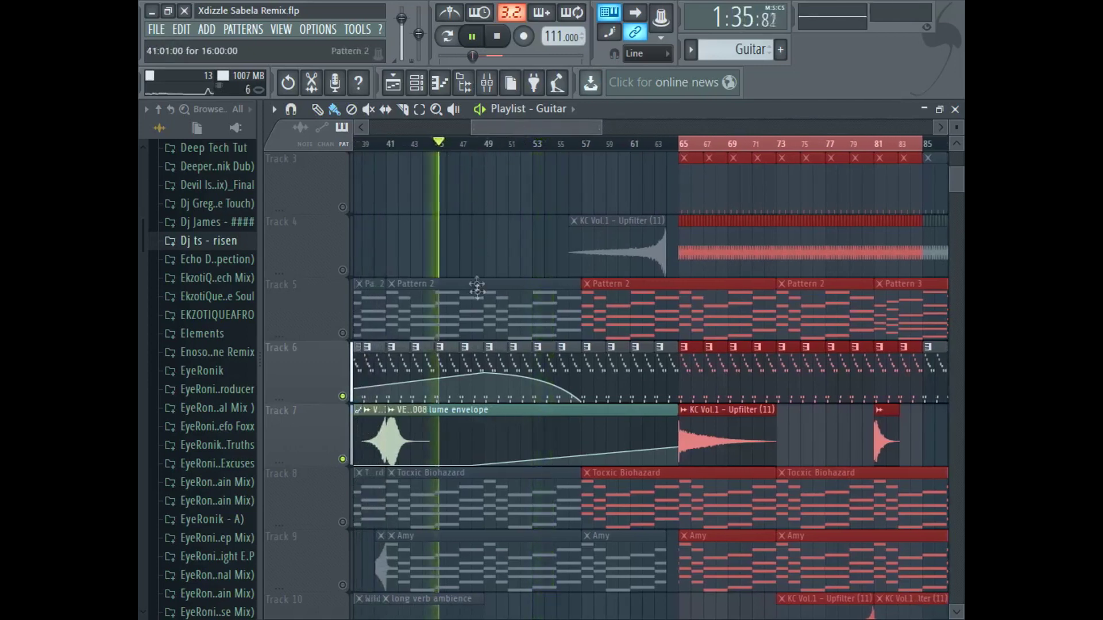
{"action": "left_click", "coordinate": [439, 83]}
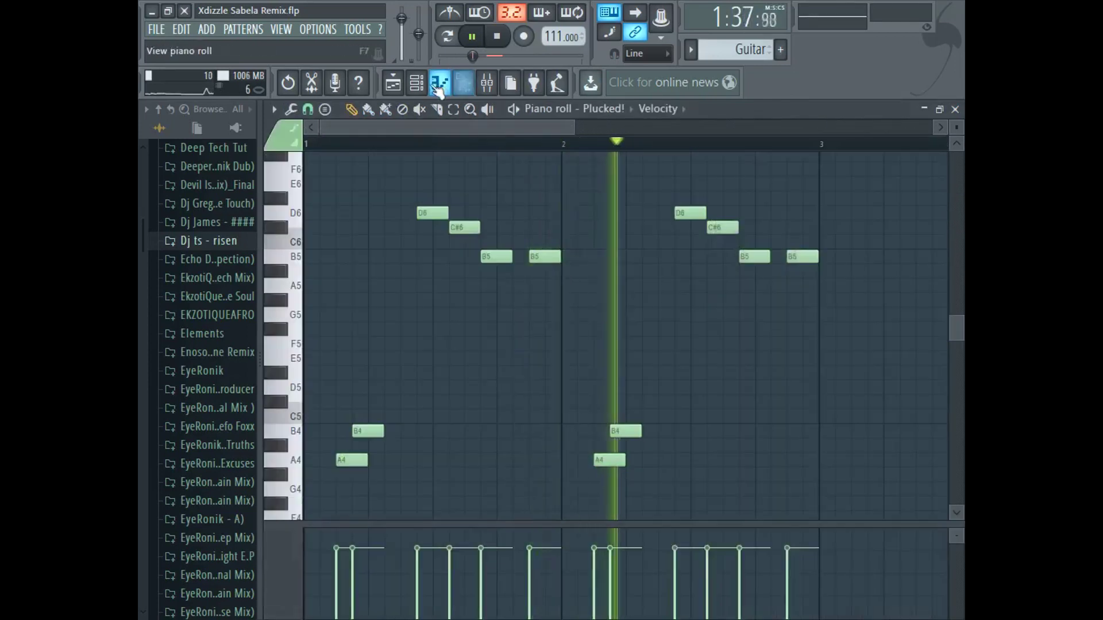
{"action": "left_click", "coordinate": [417, 84]}
{"action": "left_click", "coordinate": [395, 85]}
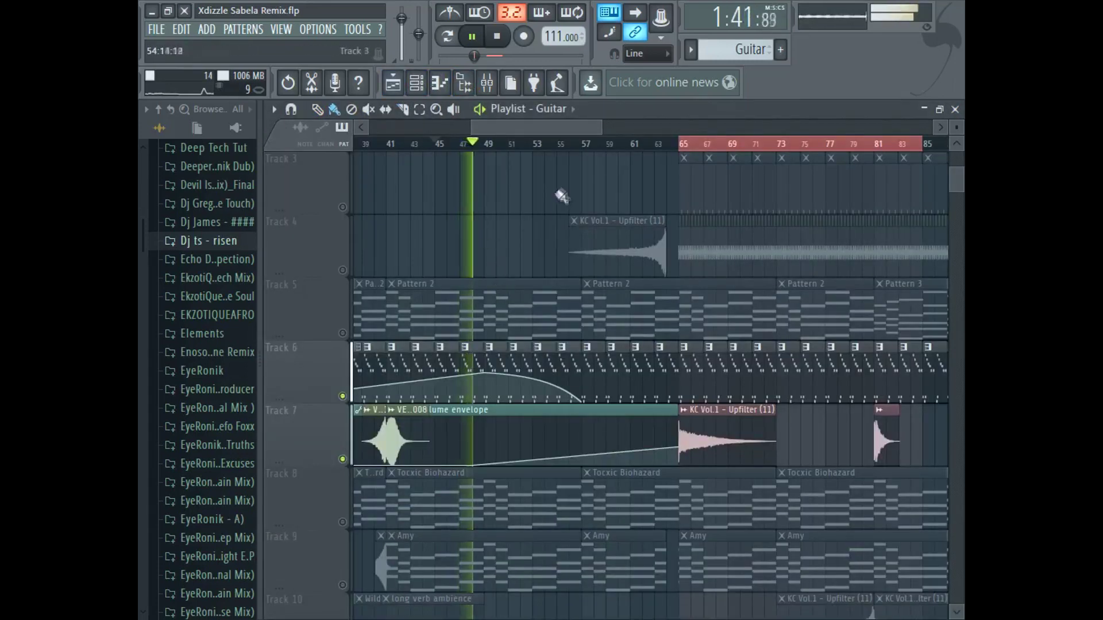
- Jump playback ahead to bar 53 and listen to the automation on Tracks 6 and 7 past bar 56
{"action": "left_click", "coordinate": [542, 146]}
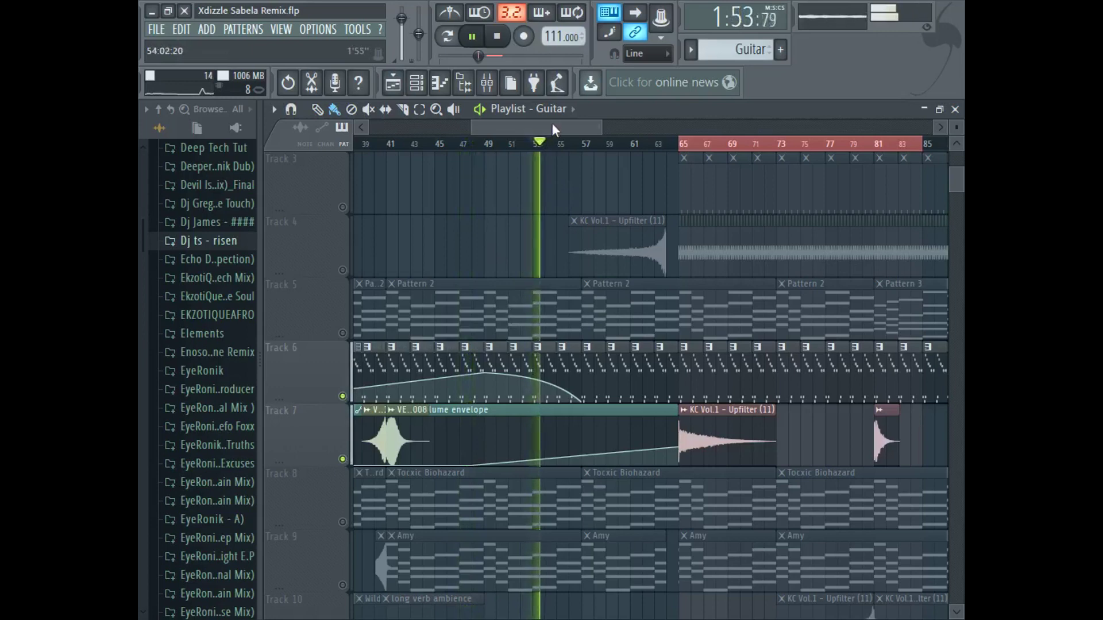
{"action": "left_click_drag", "start_coordinate": [552, 123], "coordinate": [563, 122]}
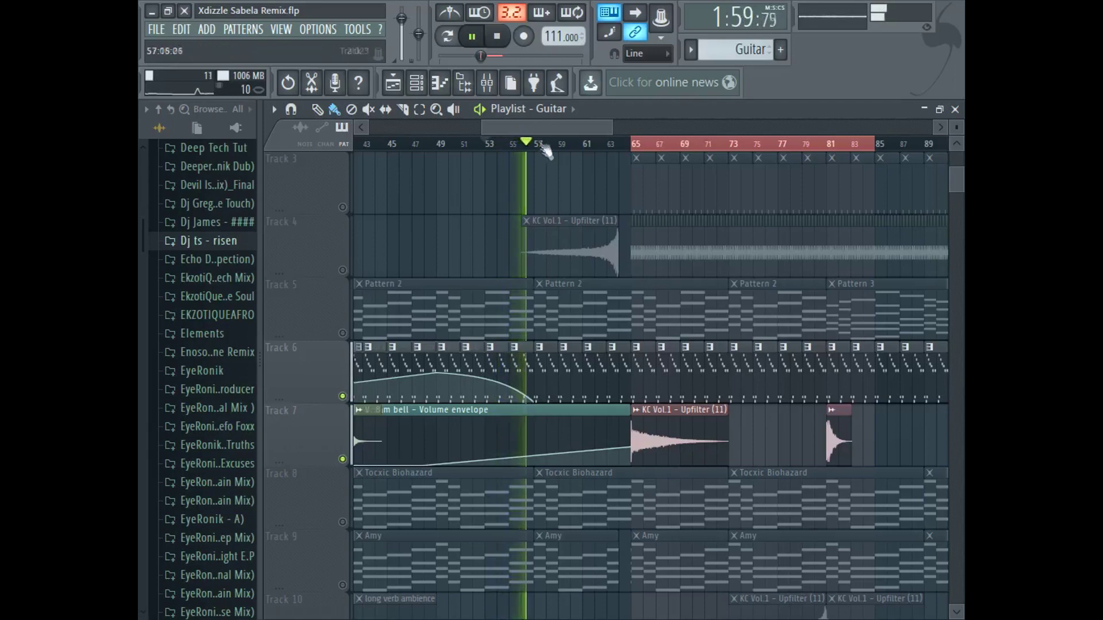
- Stop playback and look through the playlist tracks around bars 57 to 97, down to the Bazzz clips on Track 18
{"action": "scroll", "coordinate": [572, 145], "scroll_direction": "down", "scroll_amount": 5}
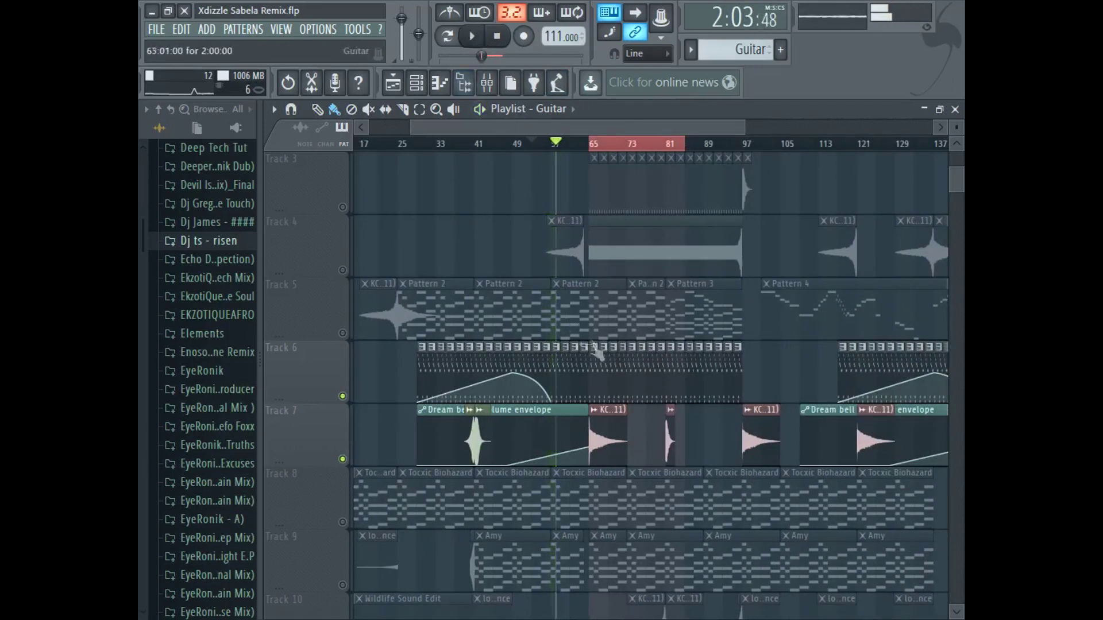
{"action": "scroll", "coordinate": [556, 435], "scroll_direction": "down", "scroll_amount": 7}
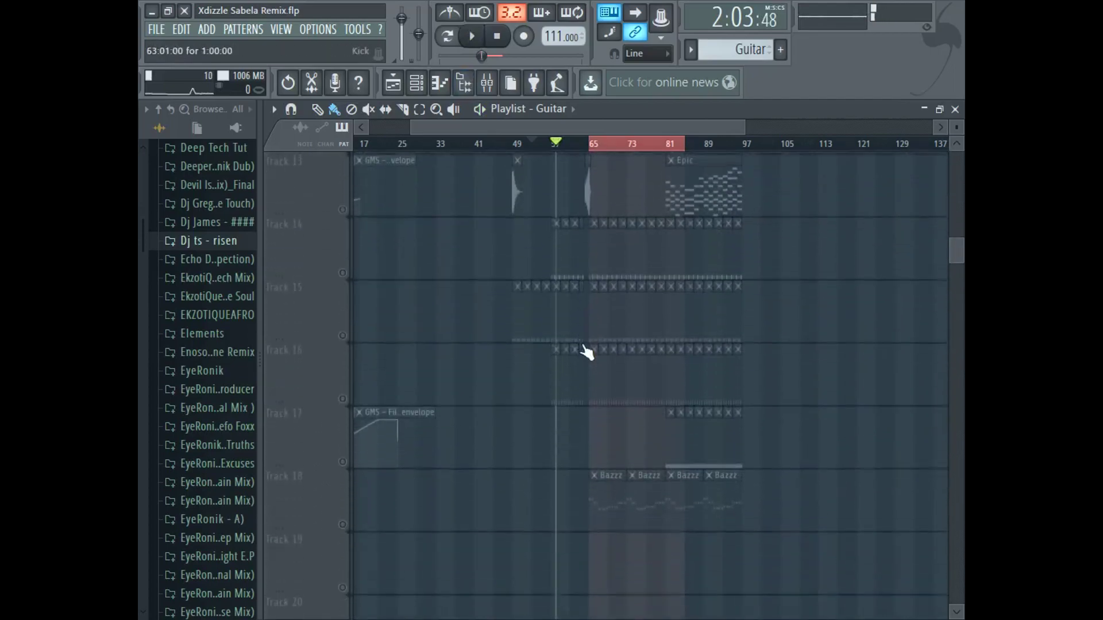
{"action": "scroll", "coordinate": [561, 289], "scroll_direction": "up", "scroll_amount": 9}
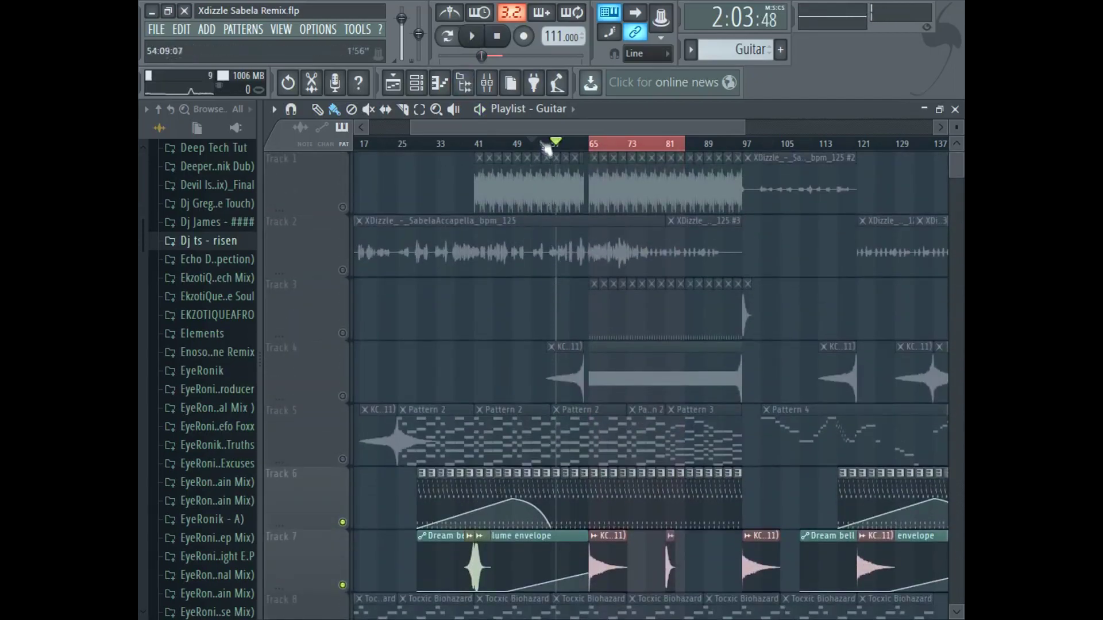
{"action": "scroll", "coordinate": [561, 144], "scroll_direction": "up", "scroll_amount": 4}
{"action": "scroll", "coordinate": [581, 359], "scroll_direction": "down", "scroll_amount": 8}
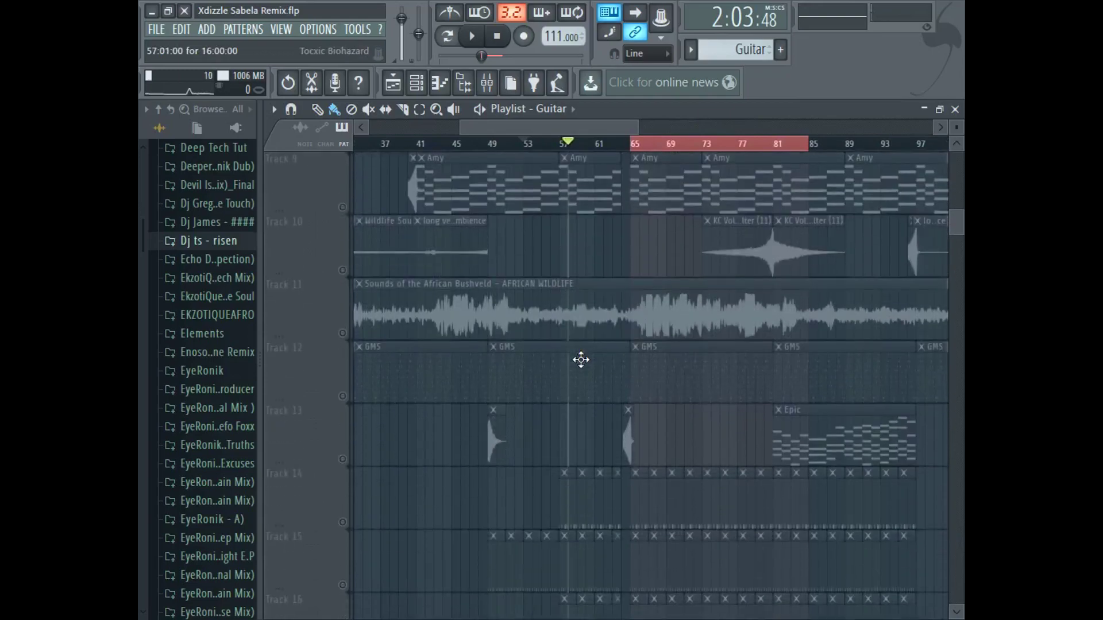
{"action": "scroll", "coordinate": [581, 359], "scroll_direction": "down", "scroll_amount": 3}
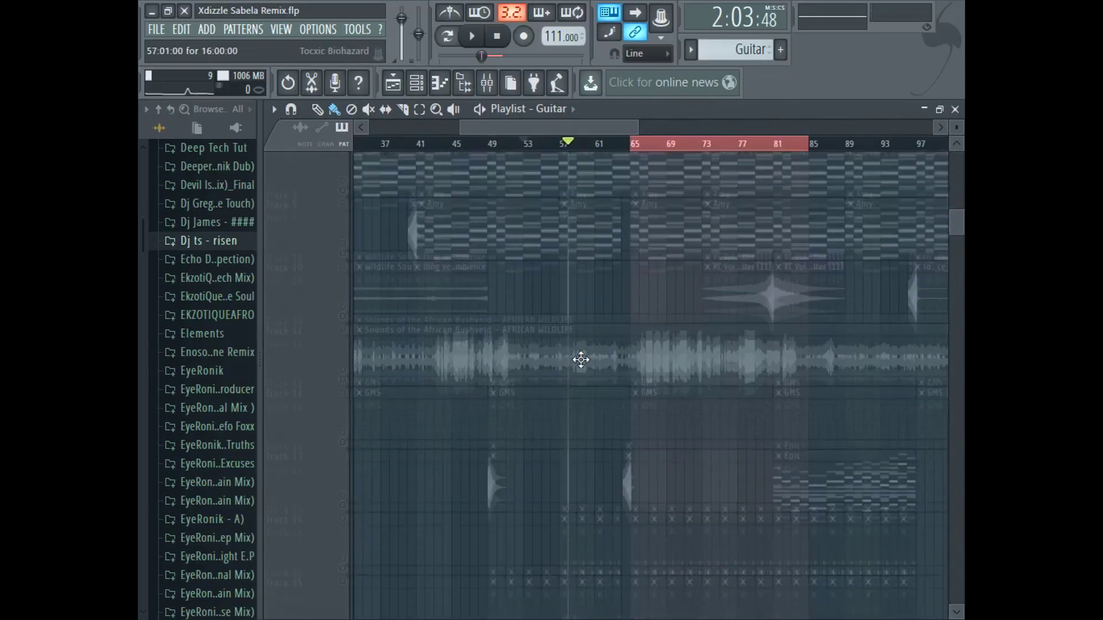
{"action": "scroll", "coordinate": [581, 360], "scroll_direction": "down", "scroll_amount": 5}
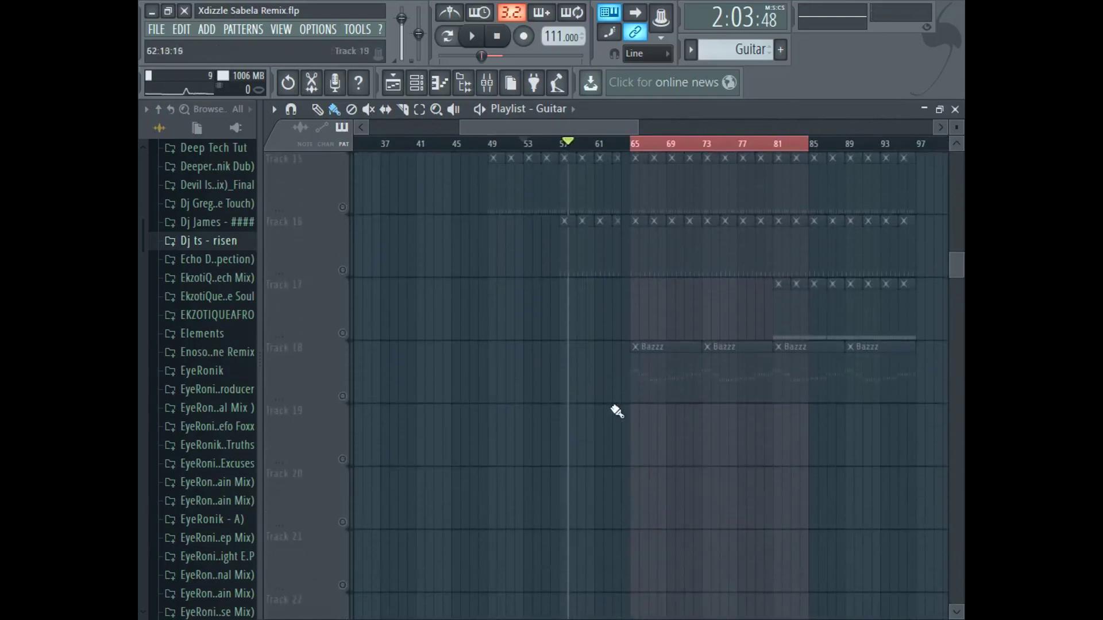
{"action": "scroll", "coordinate": [608, 402], "scroll_direction": "up", "scroll_amount": 10}
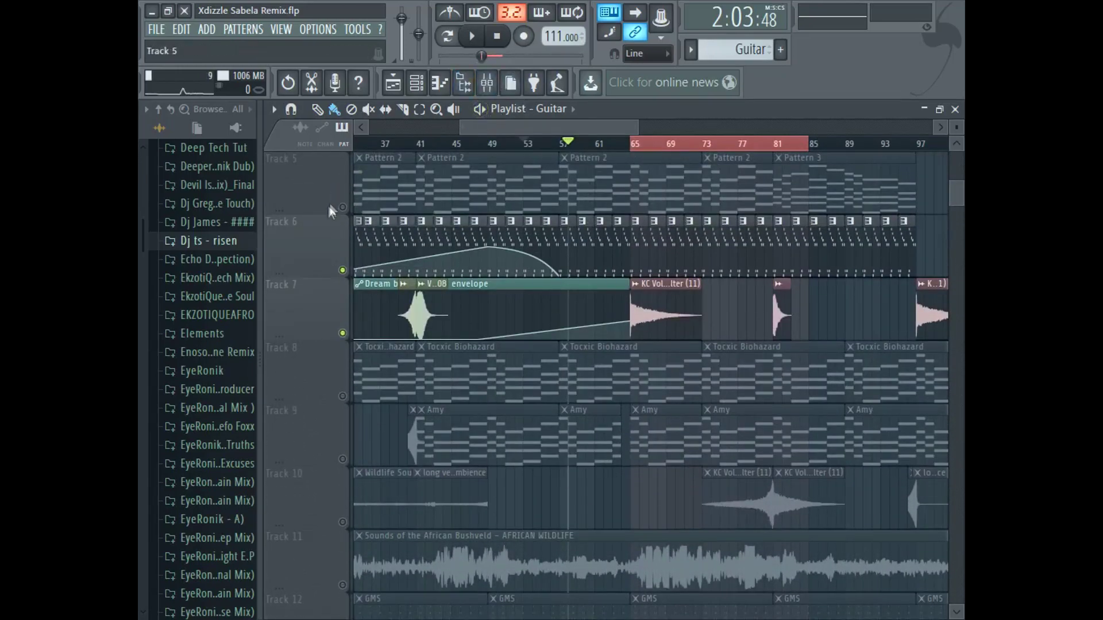
- Unmute all playlist tracks and check Pattern 2's Morphine piano roll and channel rack, returning to the playlist
{"action": "left_click", "coordinate": [343, 208]}
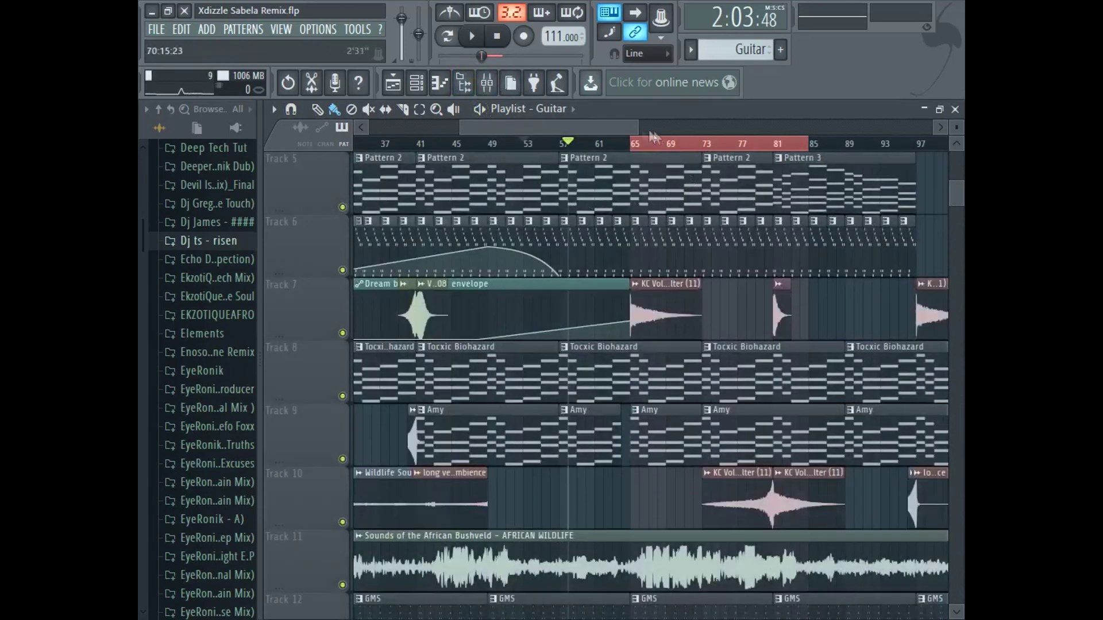
{"action": "left_click_drag", "start_coordinate": [584, 123], "coordinate": [520, 122]}
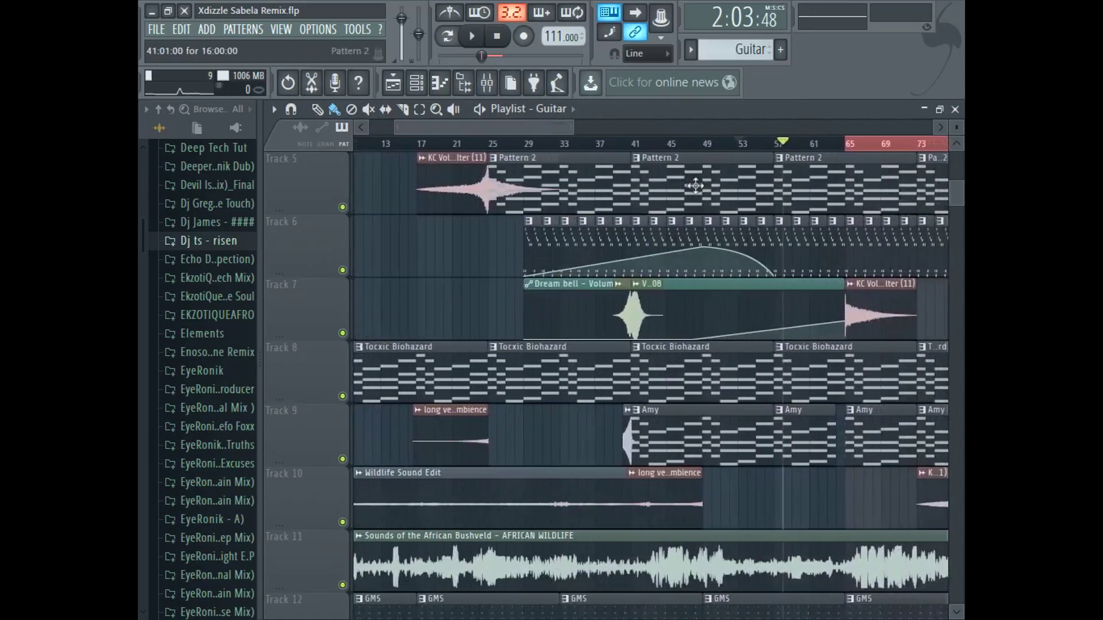
{"action": "double_click", "coordinate": [695, 185]}
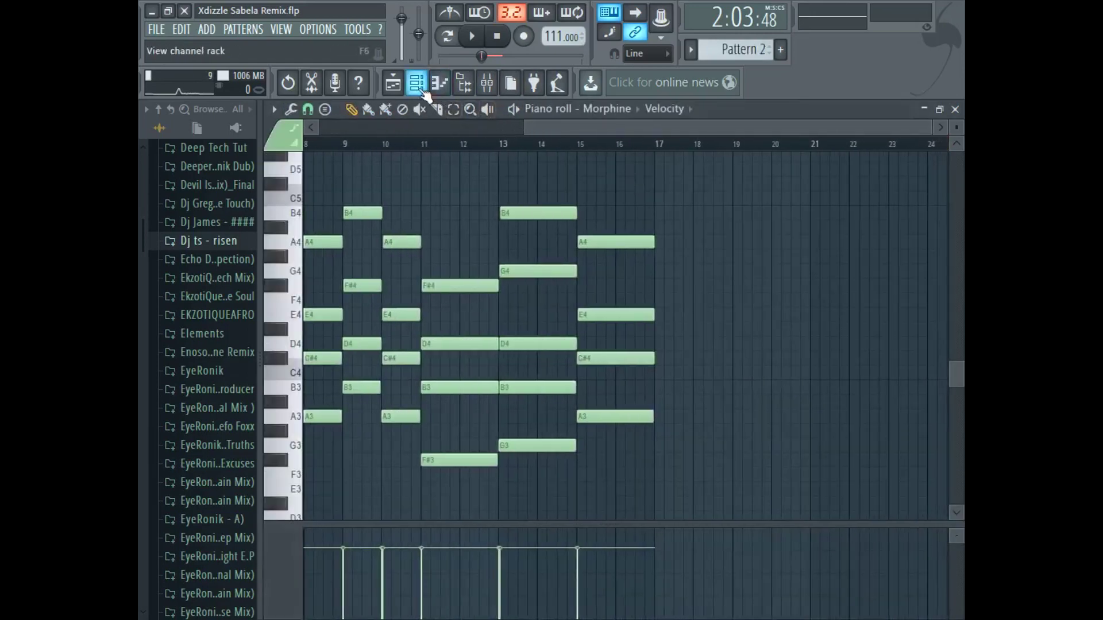
{"action": "left_click", "coordinate": [424, 92]}
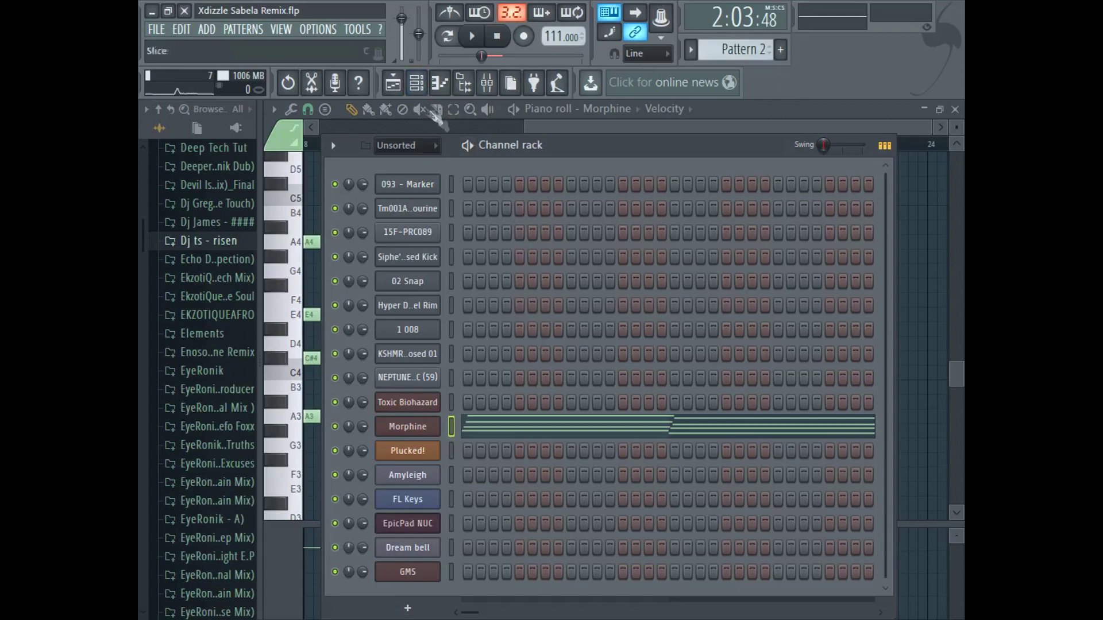
{"action": "left_click", "coordinate": [393, 83]}
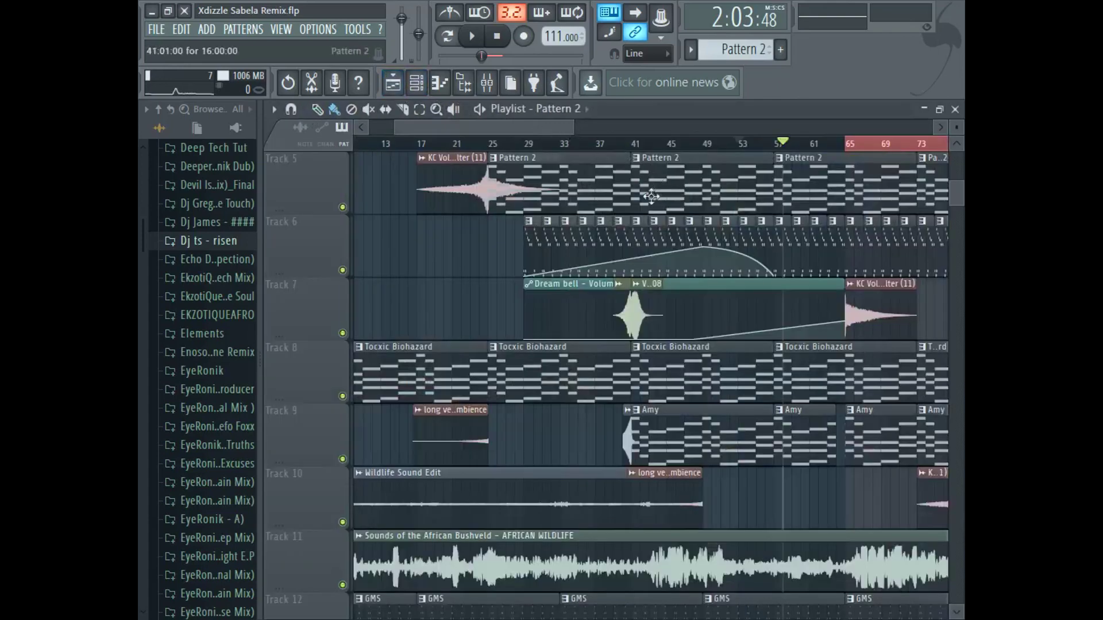
- Clear the time selection over bars 65 to 84 and play the song from bar 73
{"action": "left_click_drag", "start_coordinate": [535, 129], "coordinate": [608, 128]}
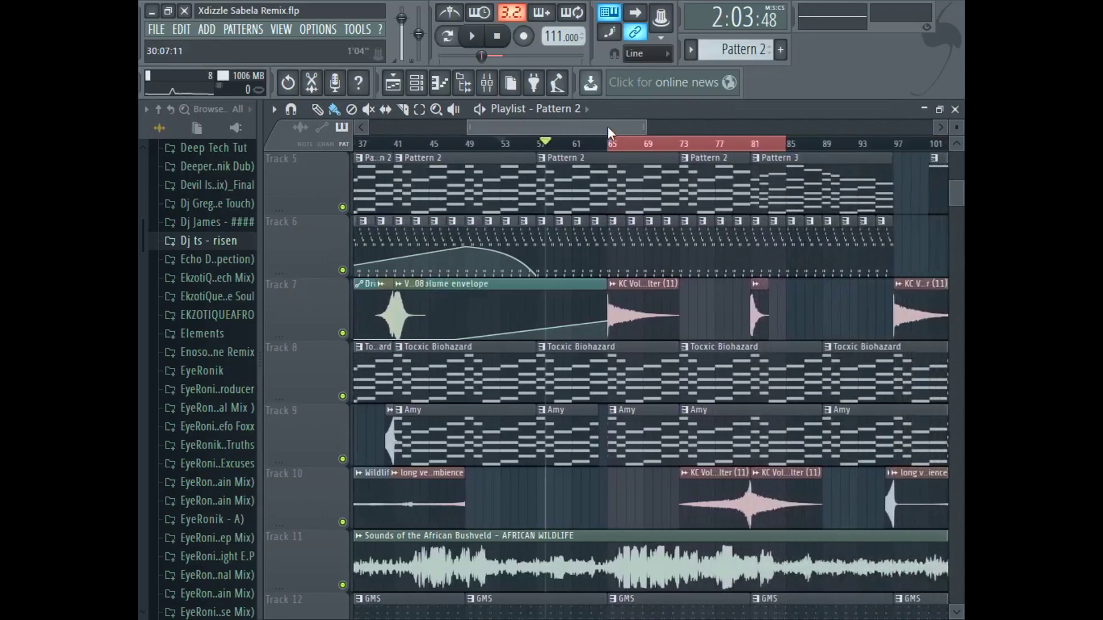
{"action": "scroll", "coordinate": [708, 315], "scroll_direction": "down", "scroll_amount": 5}
{"action": "scroll", "coordinate": [709, 316], "scroll_direction": "up", "scroll_amount": 3}
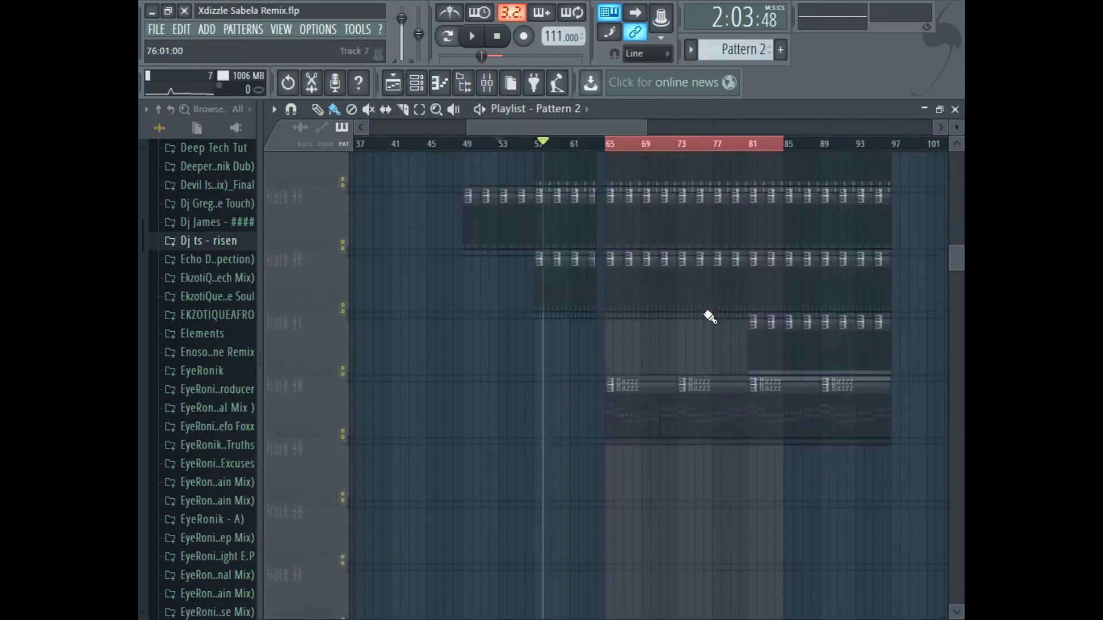
{"action": "left_click_drag", "start_coordinate": [618, 128], "coordinate": [651, 131]}
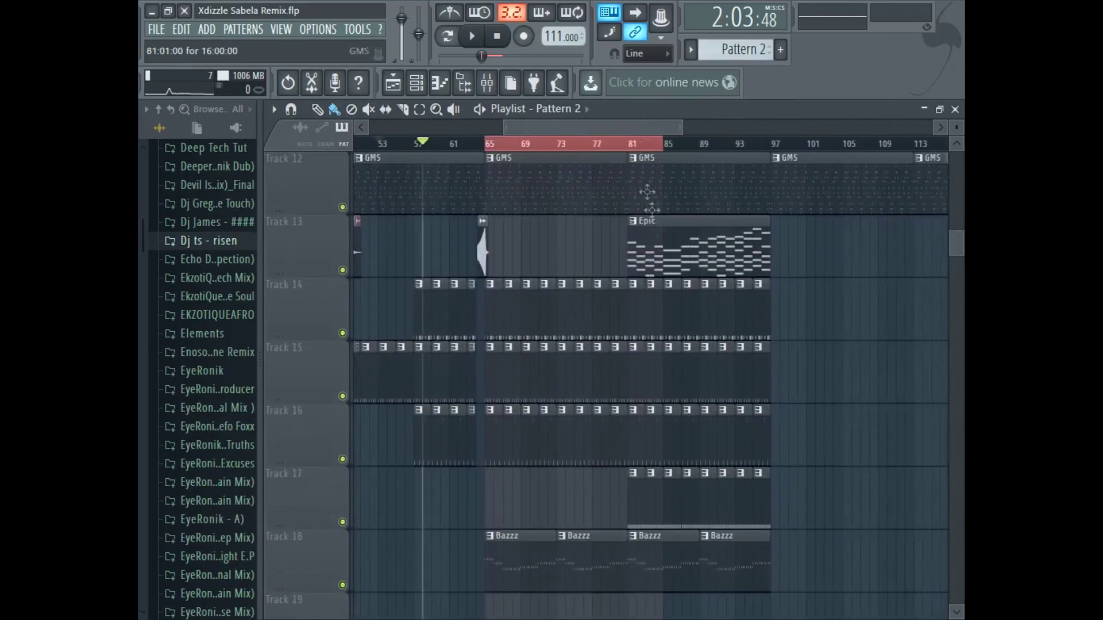
{"action": "scroll", "coordinate": [632, 321], "scroll_direction": "up", "scroll_amount": 7}
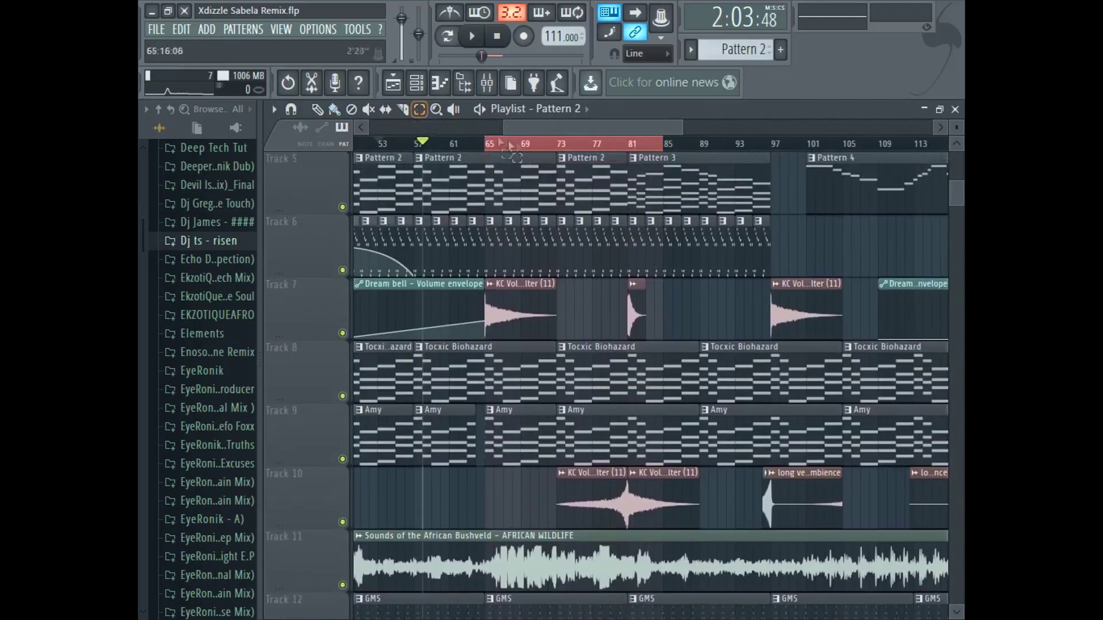
{"action": "left_click", "coordinate": [419, 110]}
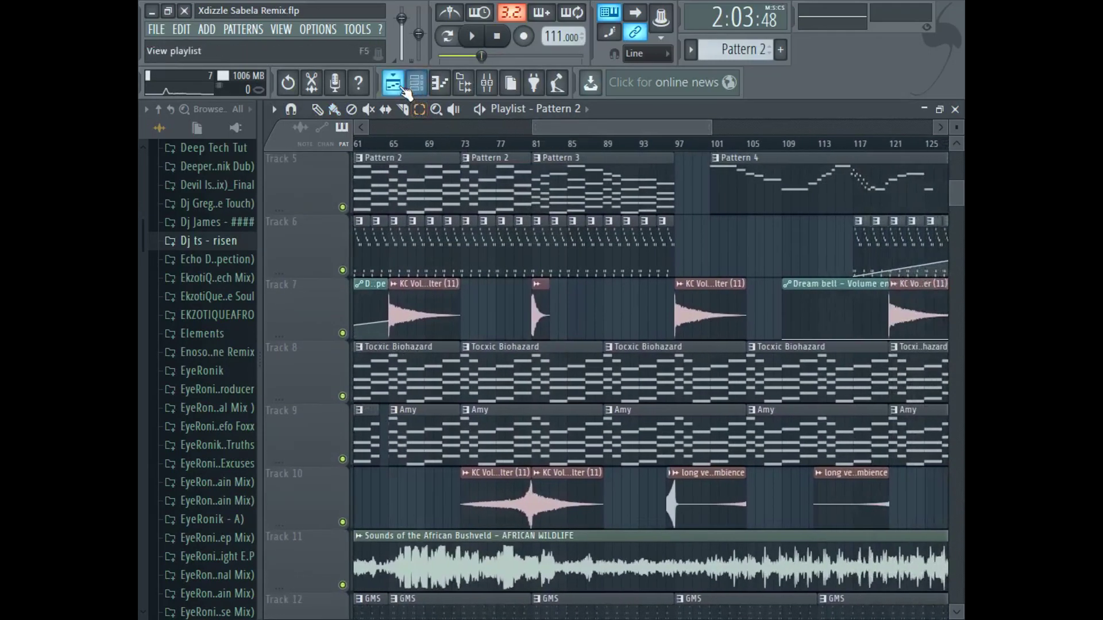
{"action": "left_click", "coordinate": [402, 88]}
{"action": "left_click", "coordinate": [402, 88]}
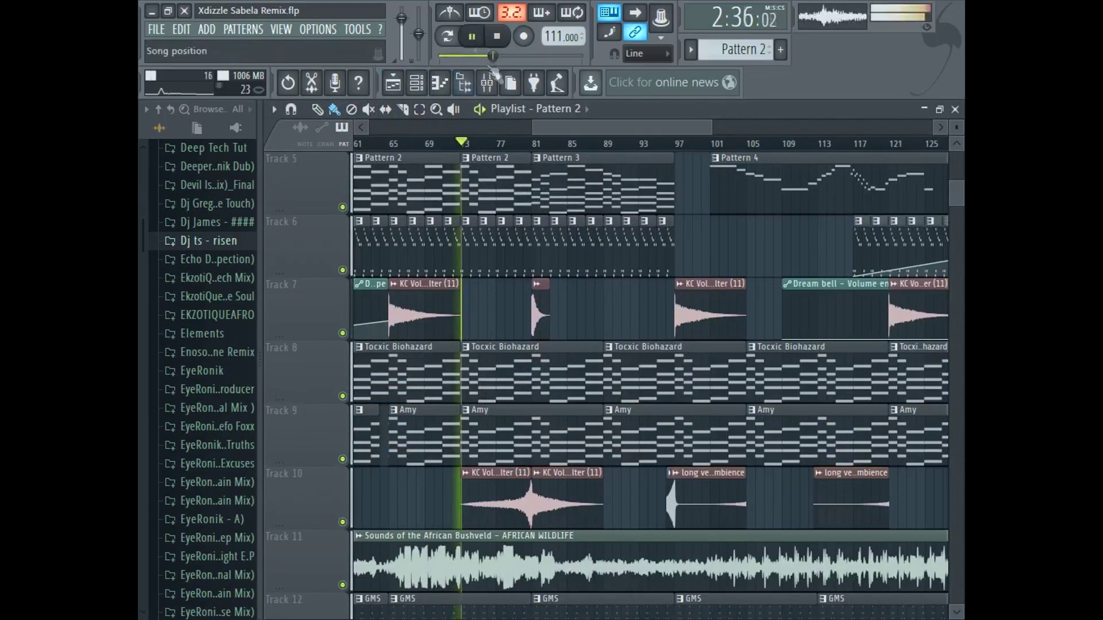
- Mute Track 18 with the Bazzz clips and Track 13 with the Epic clip while the song plays
{"action": "scroll", "coordinate": [575, 287], "scroll_direction": "down", "scroll_amount": 10}
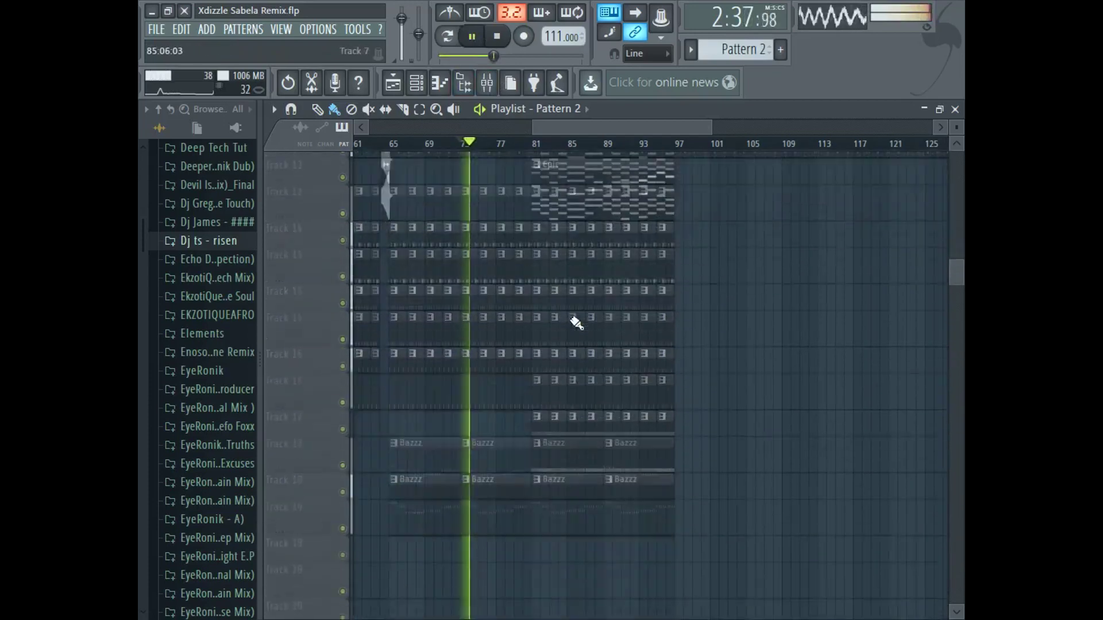
{"action": "scroll", "coordinate": [504, 351], "scroll_direction": "up", "scroll_amount": 8}
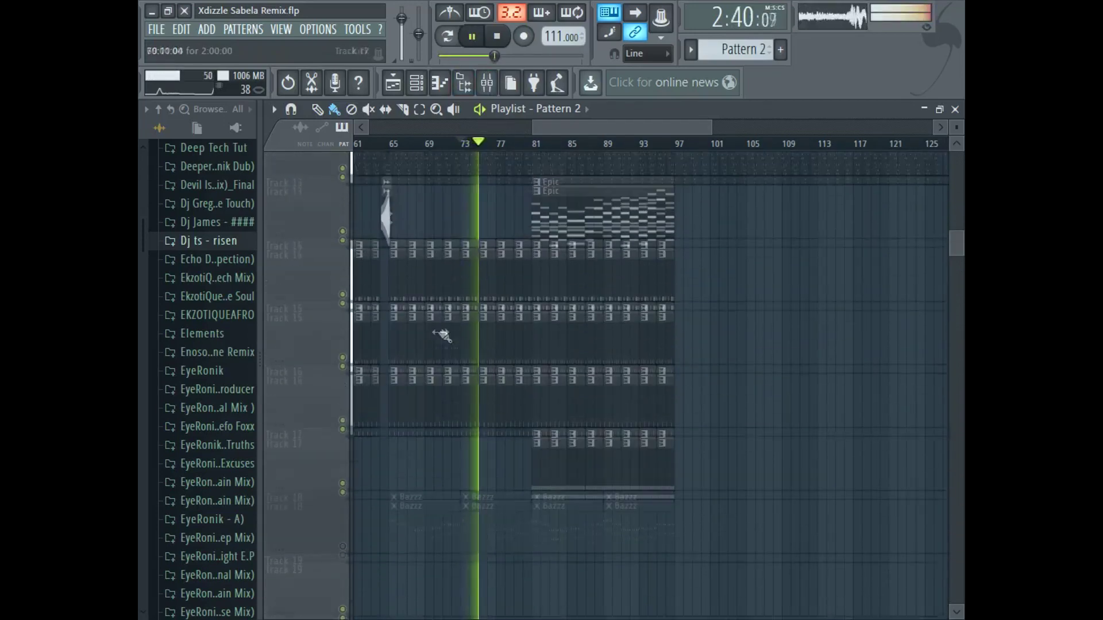
{"action": "scroll", "coordinate": [504, 351], "scroll_direction": "up", "scroll_amount": 5}
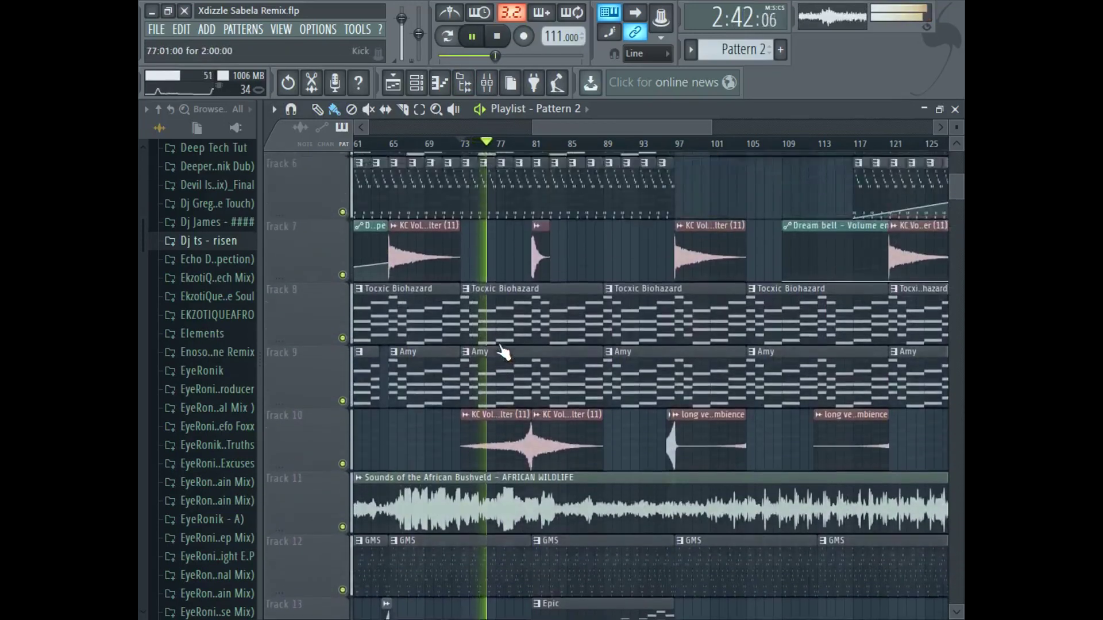
{"action": "scroll", "coordinate": [503, 352], "scroll_direction": "down", "scroll_amount": 5}
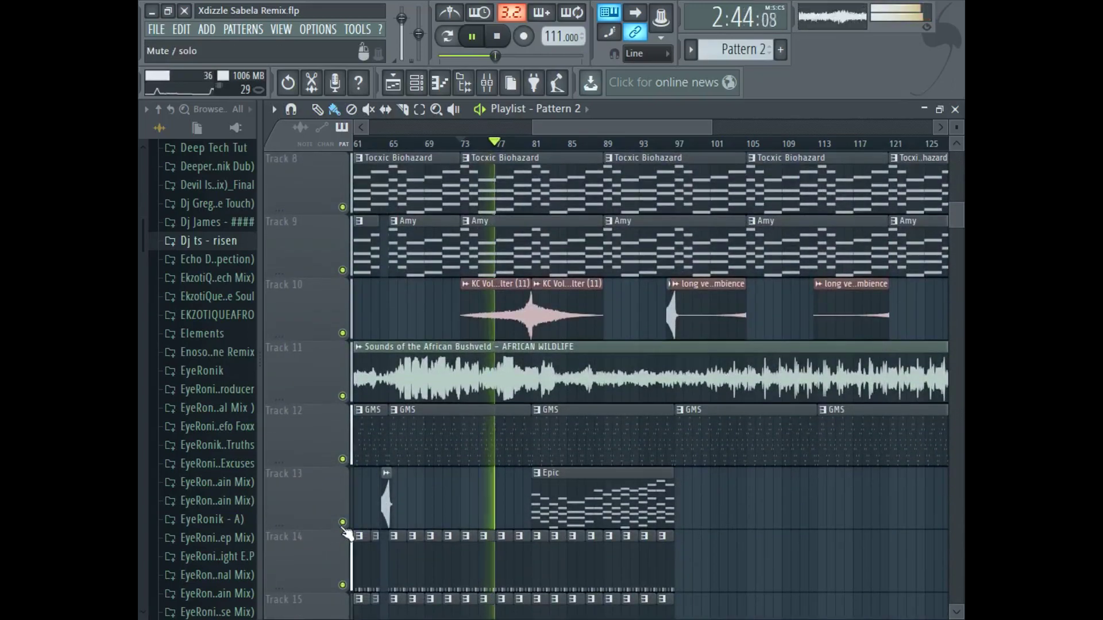
{"action": "scroll", "coordinate": [453, 492], "scroll_direction": "up", "scroll_amount": 6}
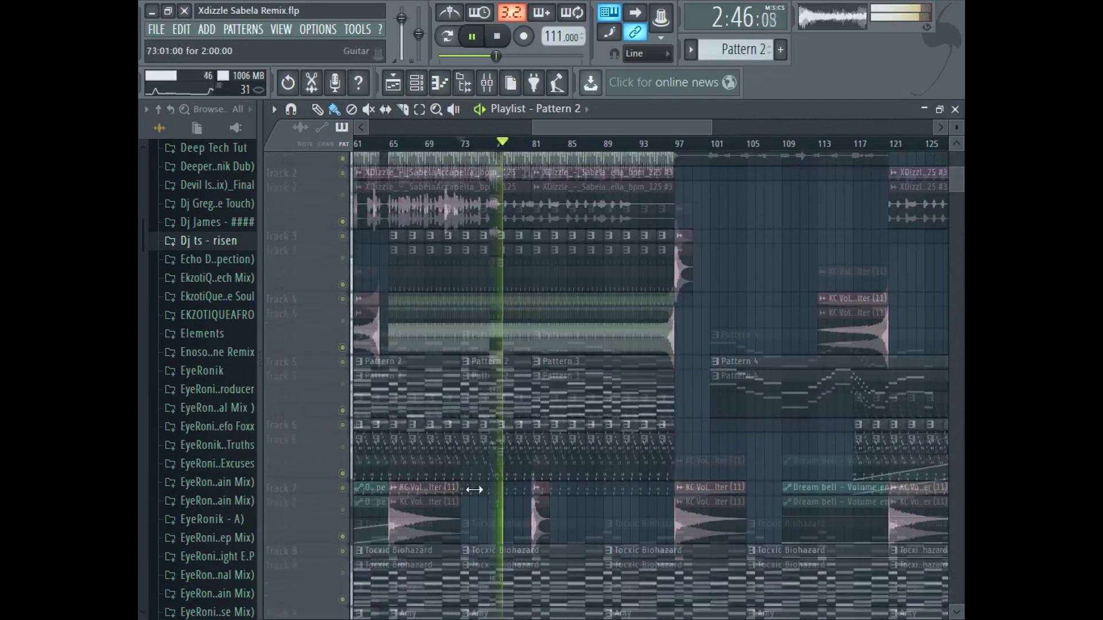
{"action": "scroll", "coordinate": [473, 489], "scroll_direction": "down", "scroll_amount": 4}
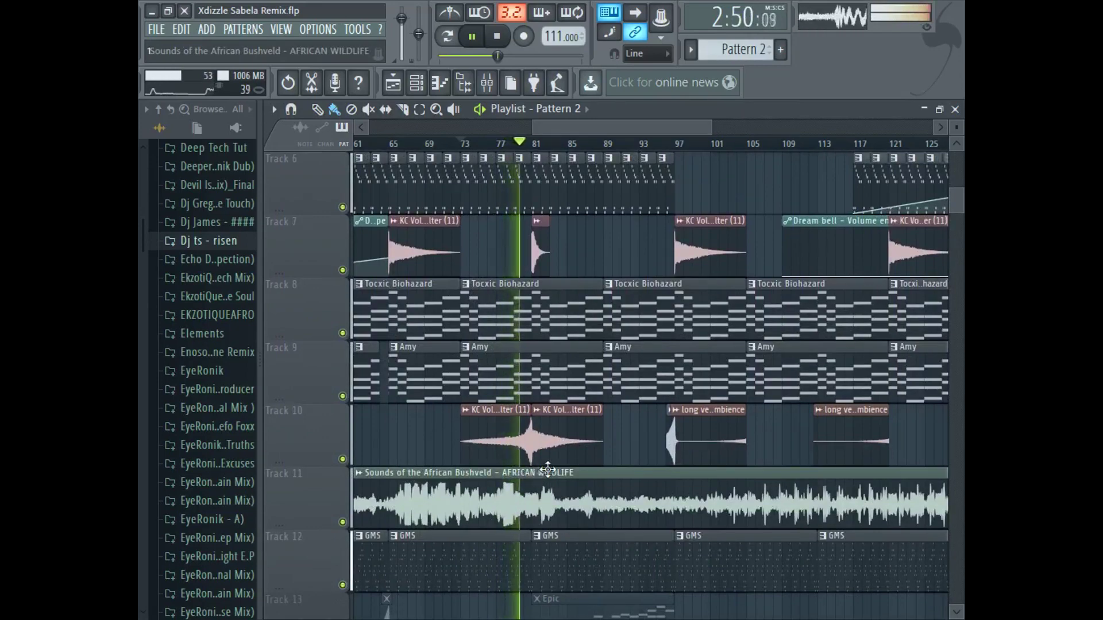
- Open Pattern 3 on Track 5 in the Morphine piano roll and pause playback
{"action": "scroll", "coordinate": [548, 470], "scroll_direction": "up", "scroll_amount": 5}
{"action": "double_click", "coordinate": [600, 269]}
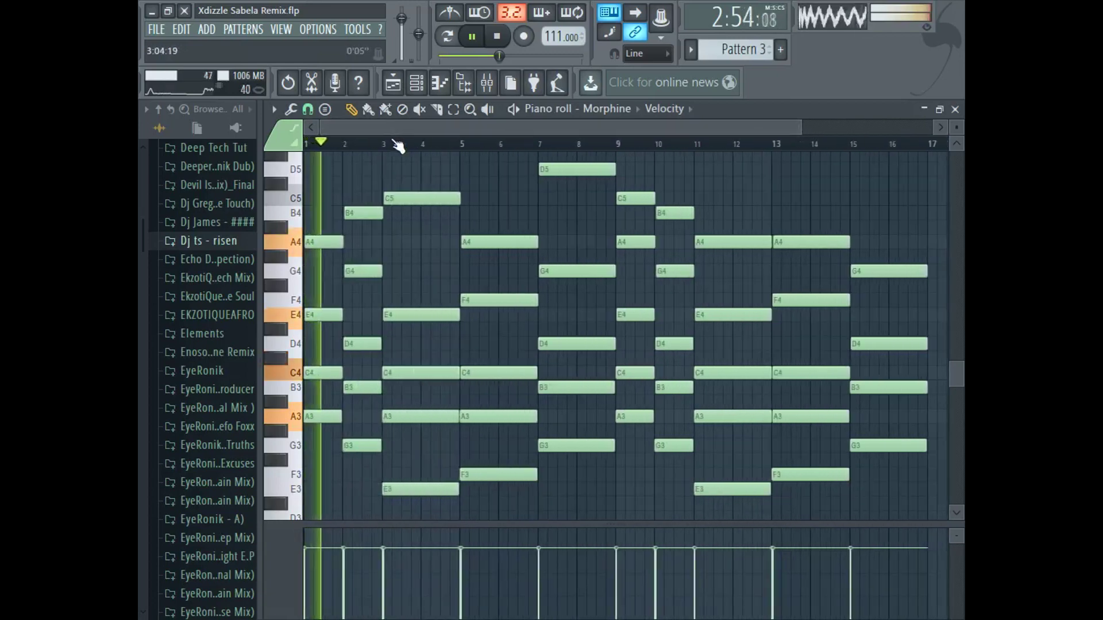
{"action": "left_click", "coordinate": [474, 38]}
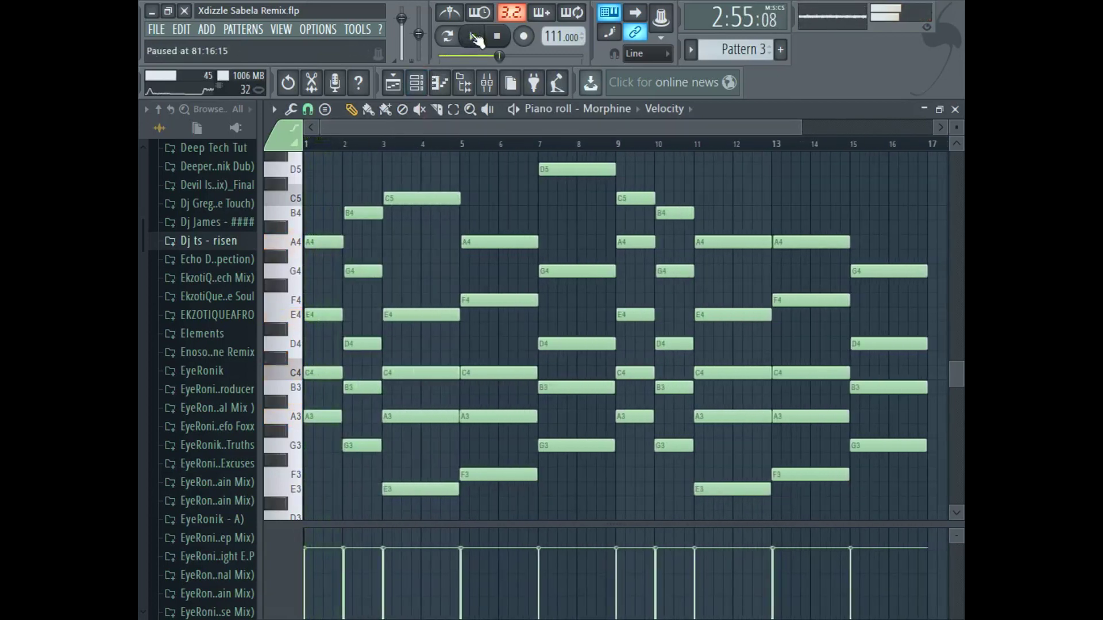
- Return to the playlist and look over the section from bar 81 to 97 across Tracks 3 to 18
{"action": "left_click", "coordinate": [400, 90]}
{"action": "scroll", "coordinate": [603, 484], "scroll_direction": "down", "scroll_amount": 7}
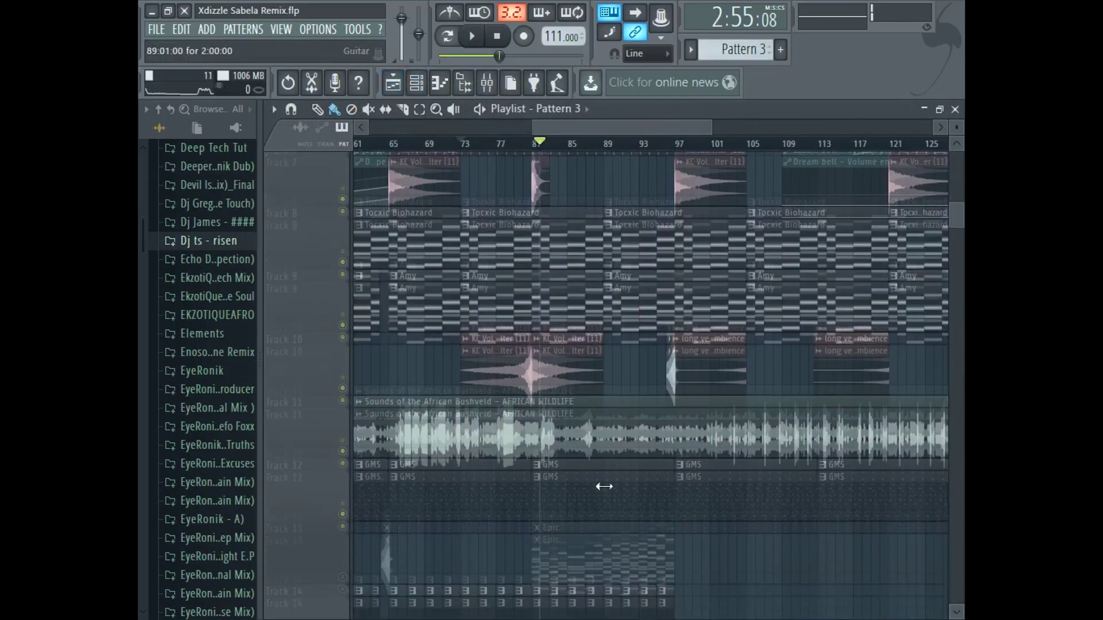
{"action": "scroll", "coordinate": [604, 486], "scroll_direction": "down", "scroll_amount": 4}
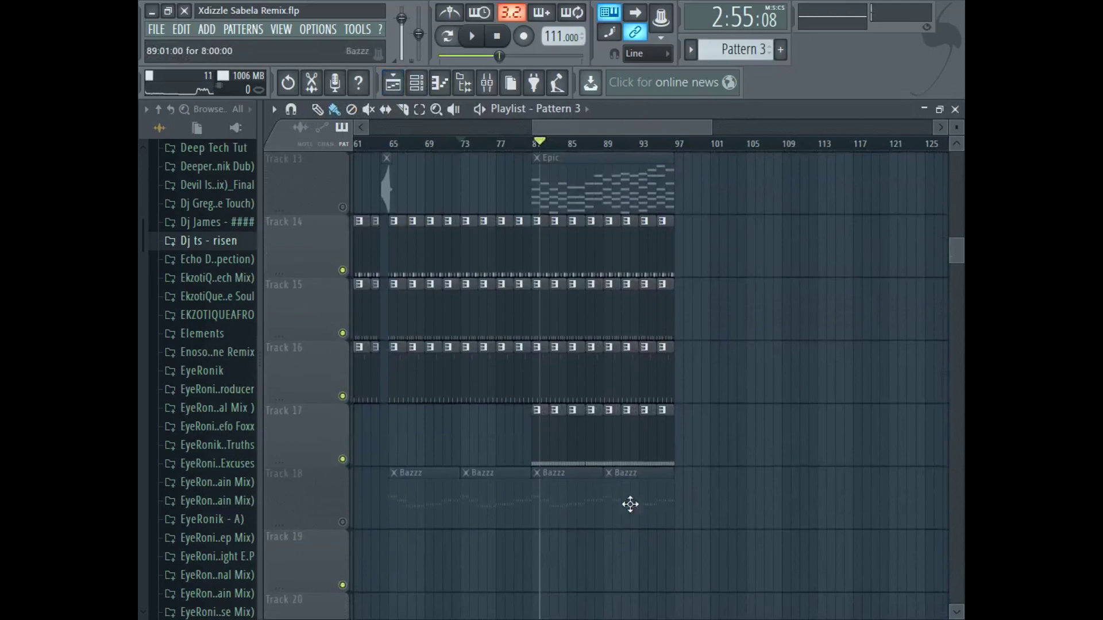
{"action": "scroll", "coordinate": [617, 483], "scroll_direction": "up", "scroll_amount": 6}
{"action": "scroll", "coordinate": [613, 477], "scroll_direction": "up", "scroll_amount": 4}
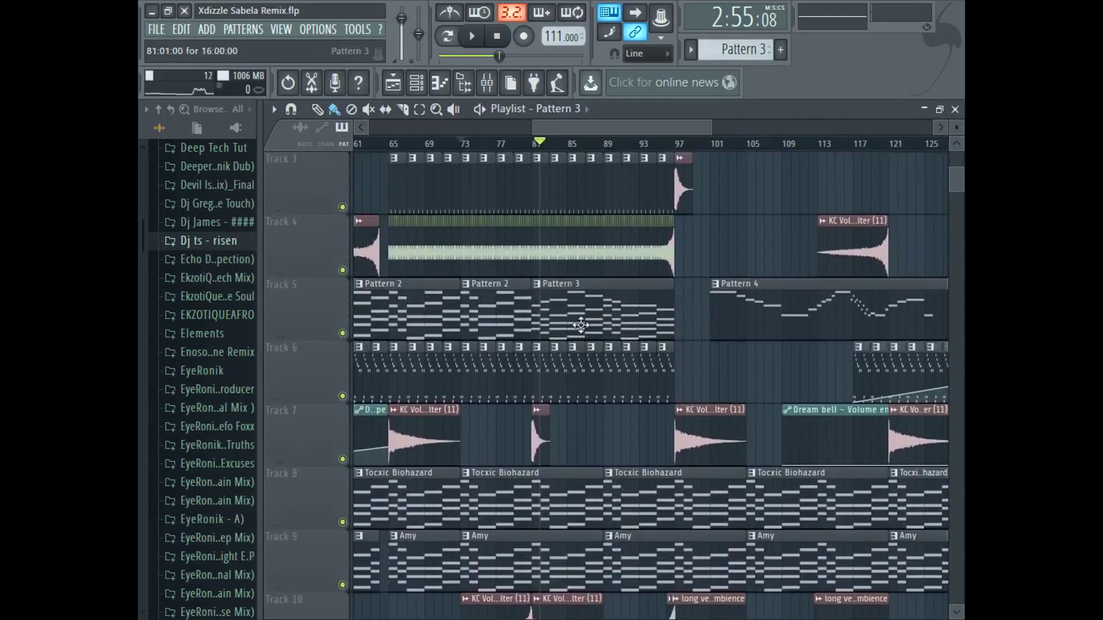
- Examine the Morphine chords of Pattern 2 in the piano roll and return to the playlist
{"action": "double_click", "coordinate": [497, 319]}
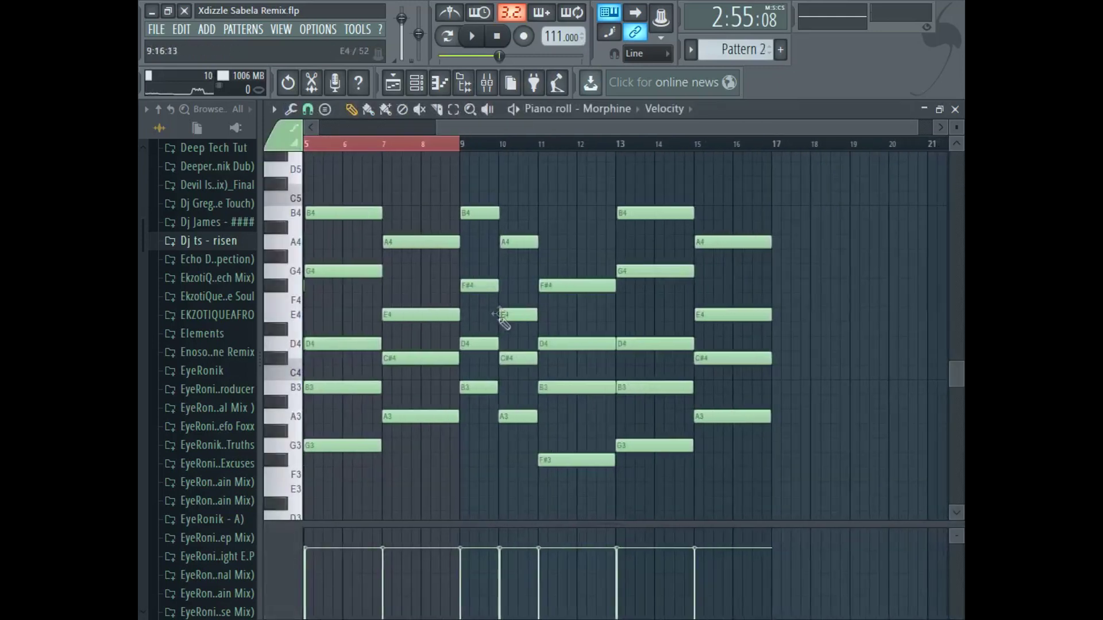
{"action": "left_click", "coordinate": [394, 83]}
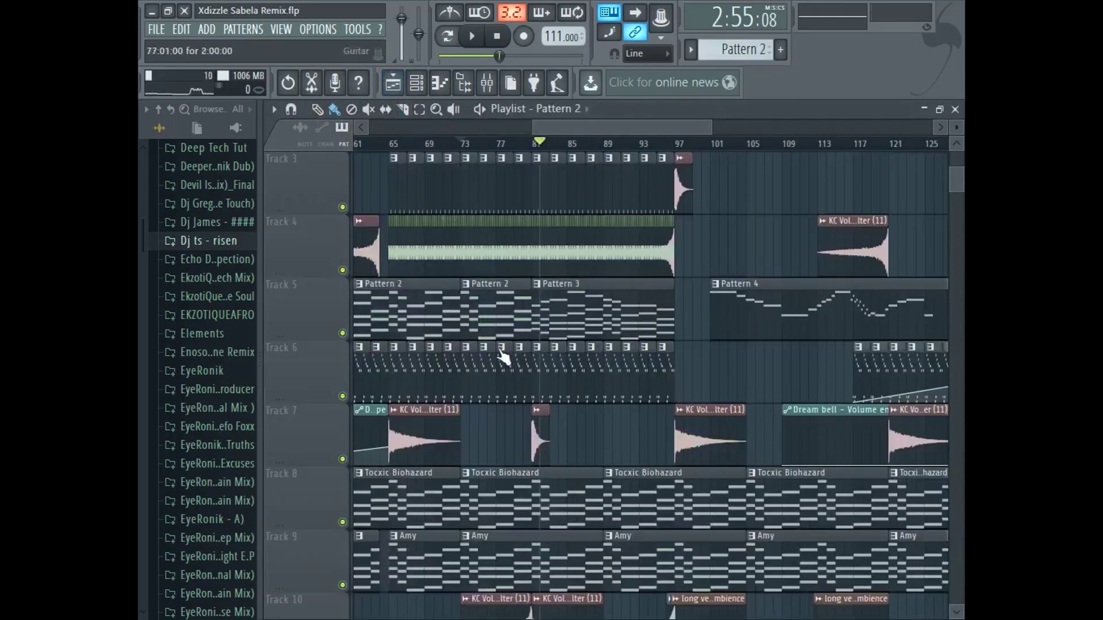
{"action": "double_click", "coordinate": [499, 327]}
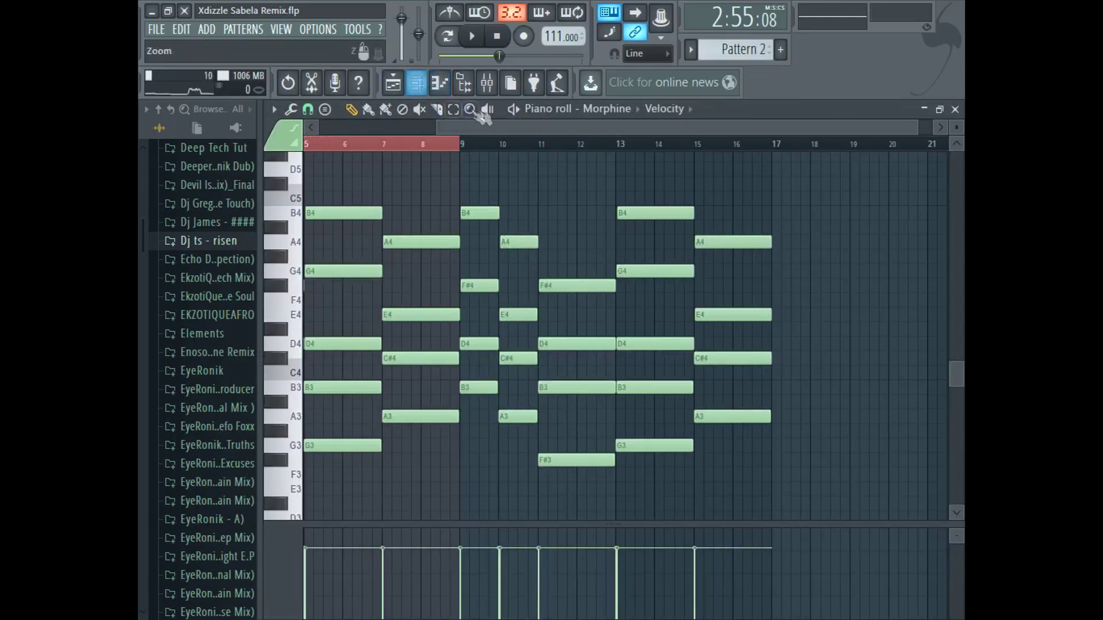
{"action": "key", "text": "F5"}
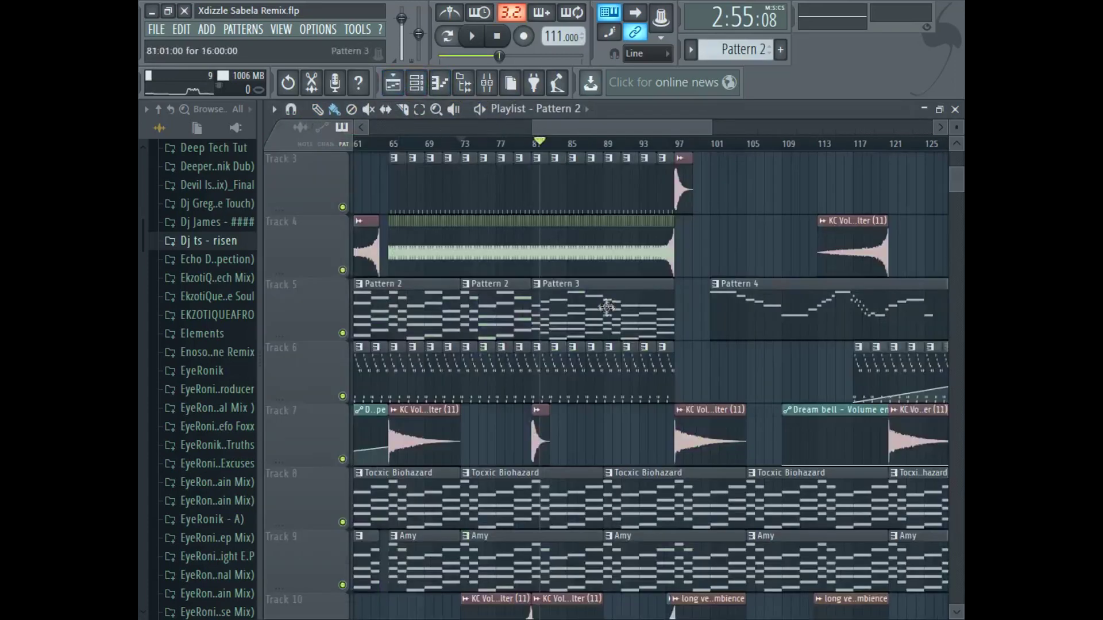
- Open Pattern 3's Morphine piano roll and examine its chord progression from bar 1 onward
{"action": "double_click", "coordinate": [606, 308]}
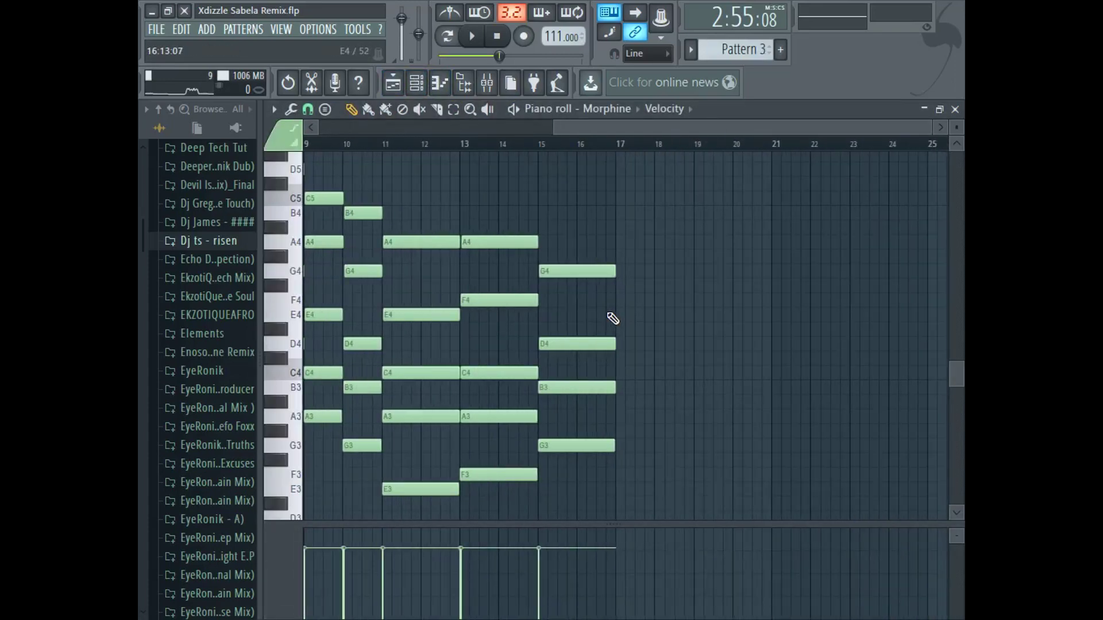
{"action": "scroll", "coordinate": [612, 318], "scroll_direction": "down", "scroll_amount": 2}
{"action": "left_click_drag", "start_coordinate": [659, 129], "coordinate": [344, 154]}
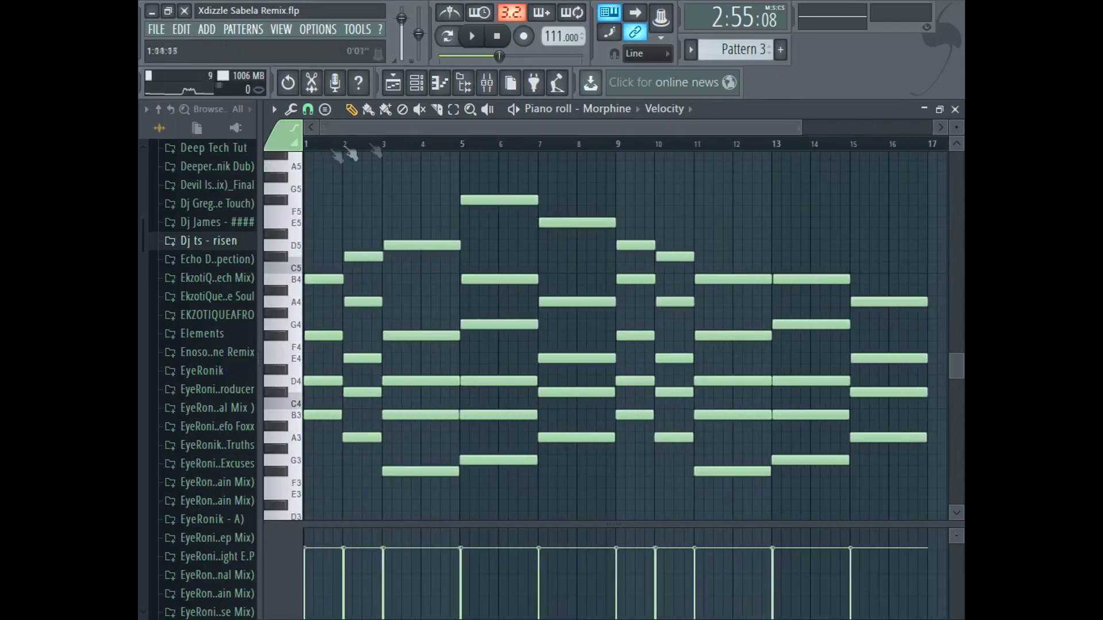
{"action": "left_click_drag", "start_coordinate": [800, 125], "coordinate": [700, 127]}
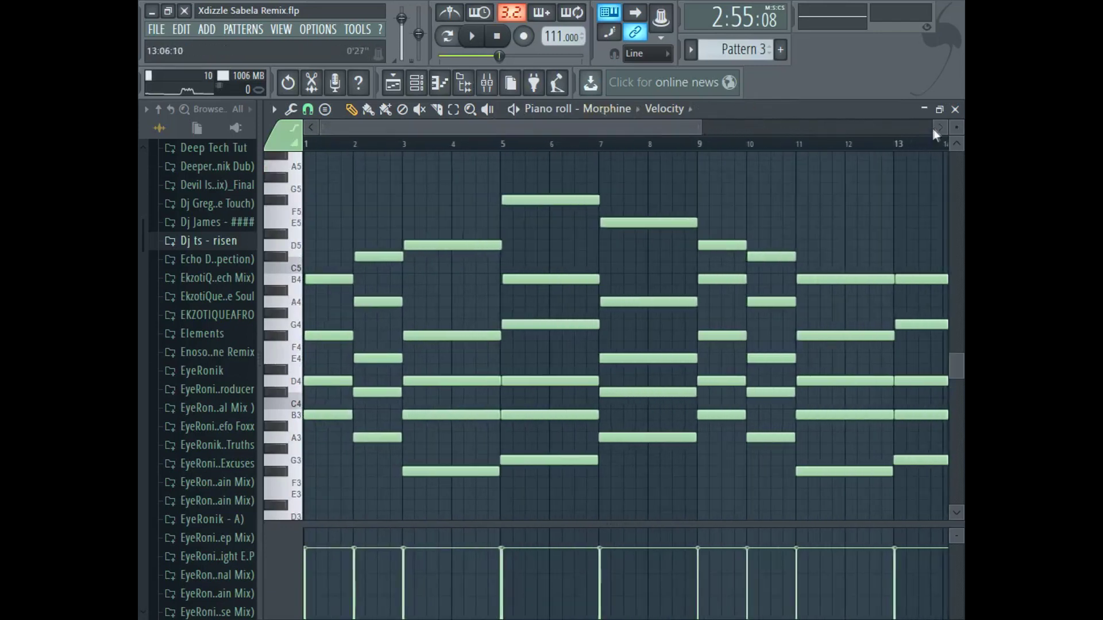
- Play Pattern 3's Morphine chords in the piano roll, follow them through bar 11, and pause playback
{"action": "scroll", "coordinate": [529, 124], "scroll_direction": "up", "scroll_amount": 2}
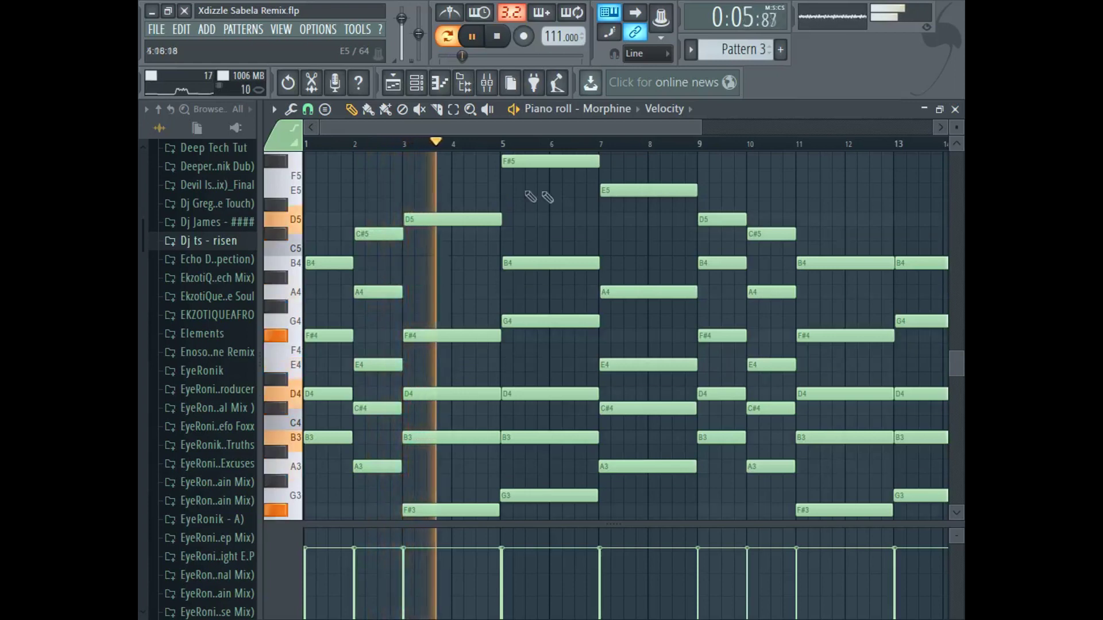
{"action": "left_click", "coordinate": [697, 122]}
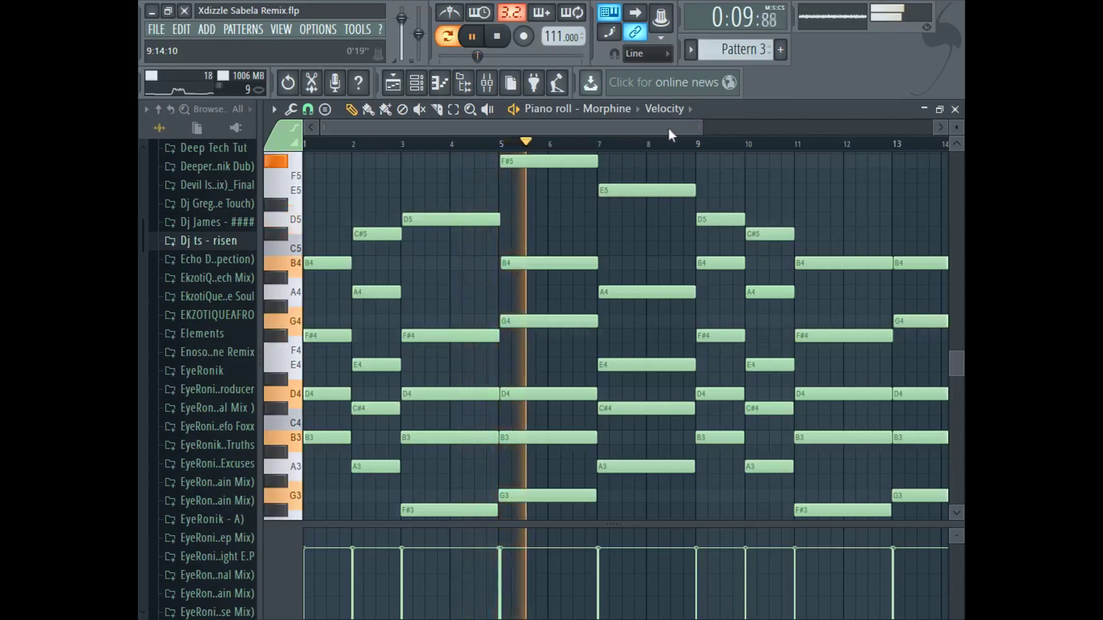
{"action": "left_click_drag", "start_coordinate": [676, 130], "coordinate": [710, 121]}
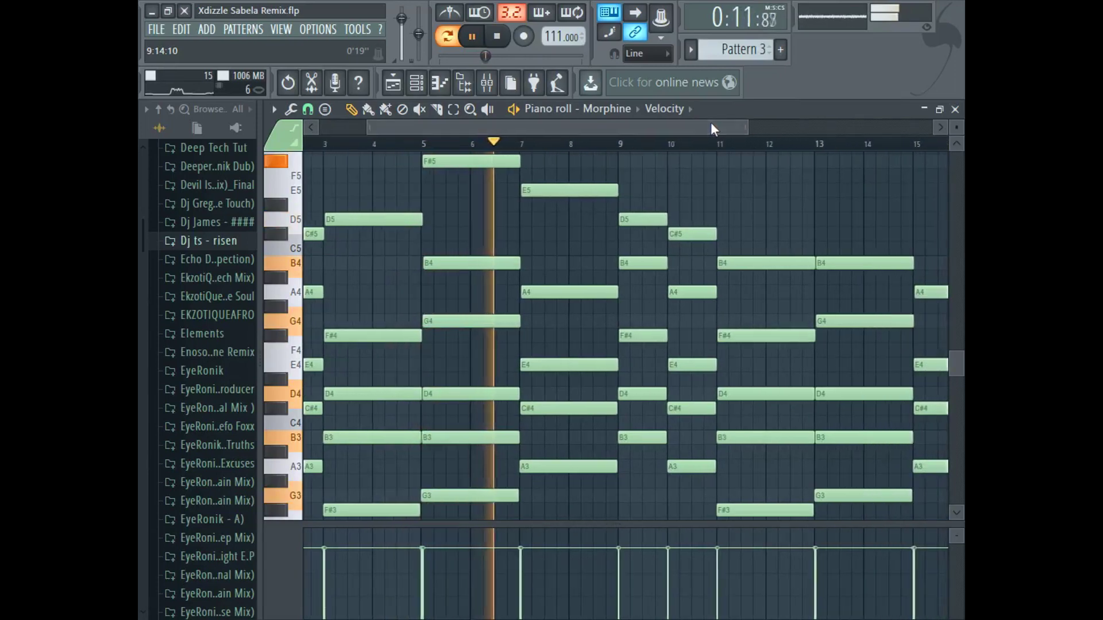
{"action": "left_click_drag", "start_coordinate": [711, 121], "coordinate": [723, 128]}
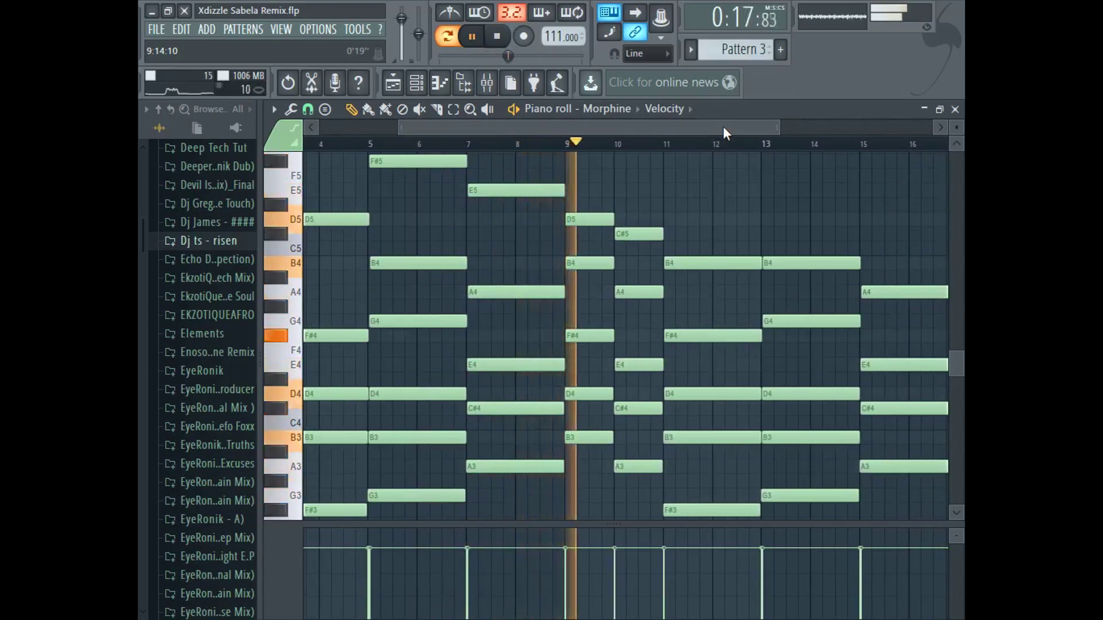
{"action": "scroll", "coordinate": [727, 148], "scroll_direction": "down", "scroll_amount": 2}
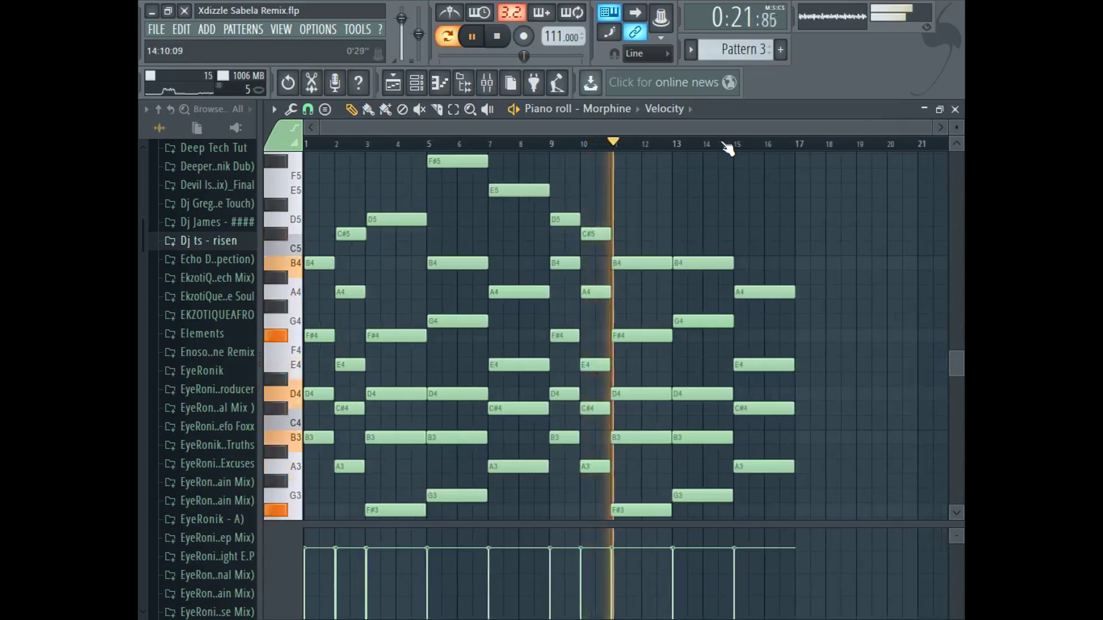
{"action": "left_click", "coordinate": [471, 36]}
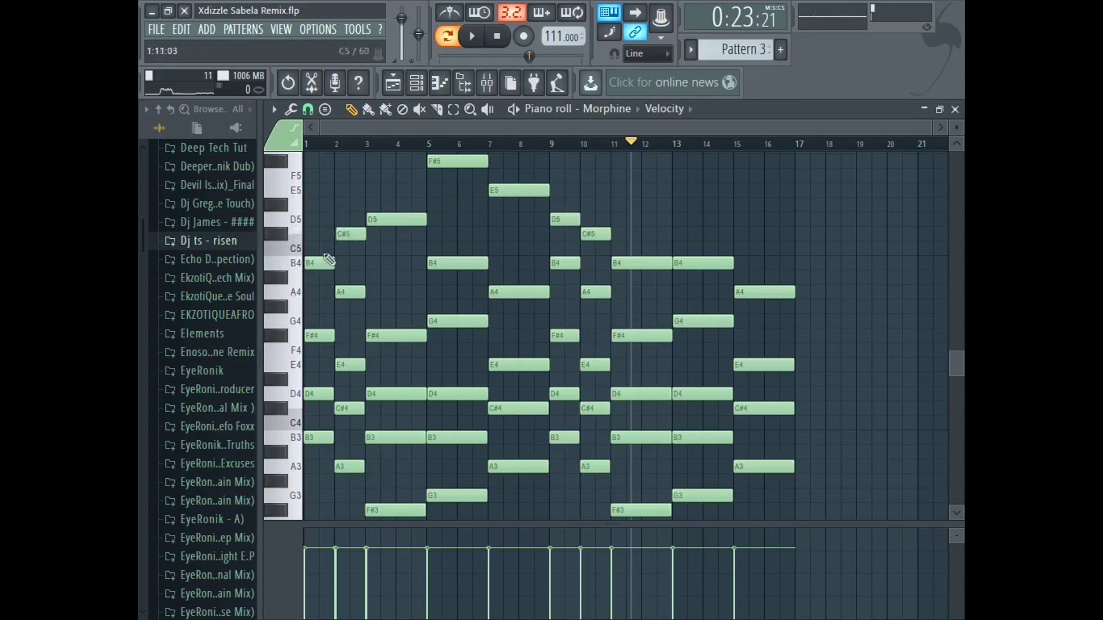
- Find the Bazzz clips on playlist track 18 and open the pattern's 093 - Marker notes in the piano roll
{"action": "left_click", "coordinate": [393, 86]}
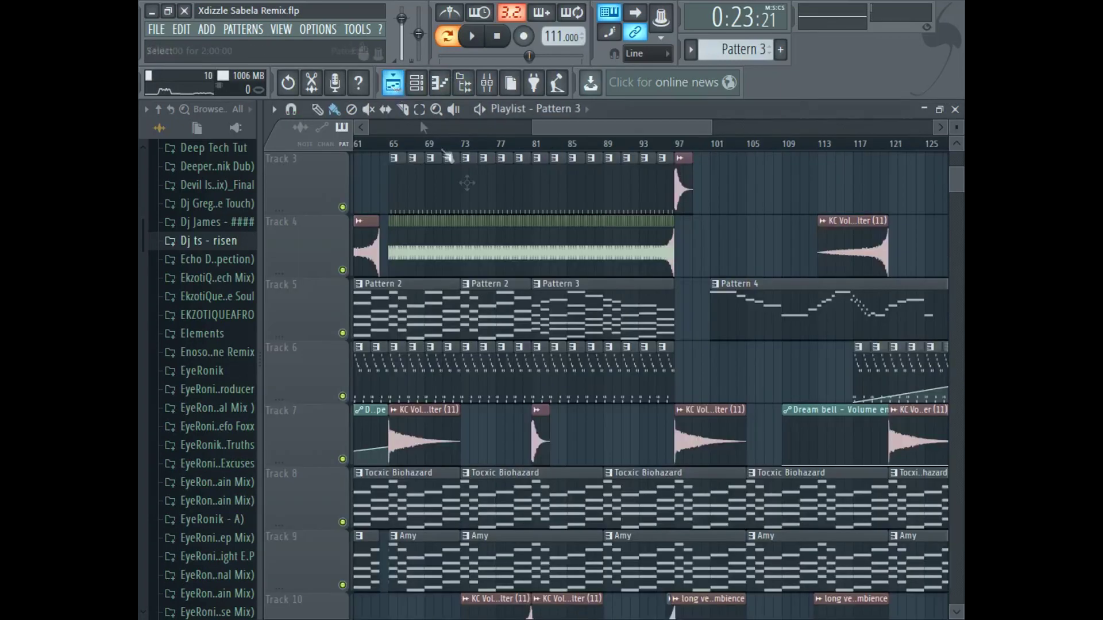
{"action": "scroll", "coordinate": [664, 482], "scroll_direction": "down", "scroll_amount": 10}
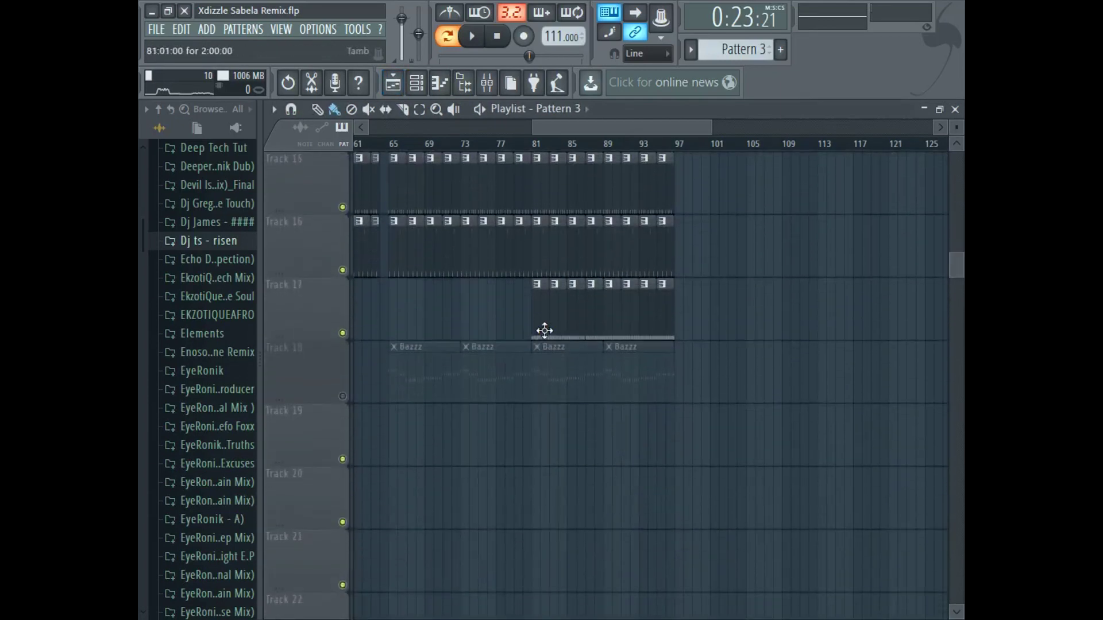
{"action": "scroll", "coordinate": [536, 266], "scroll_direction": "up", "scroll_amount": 10}
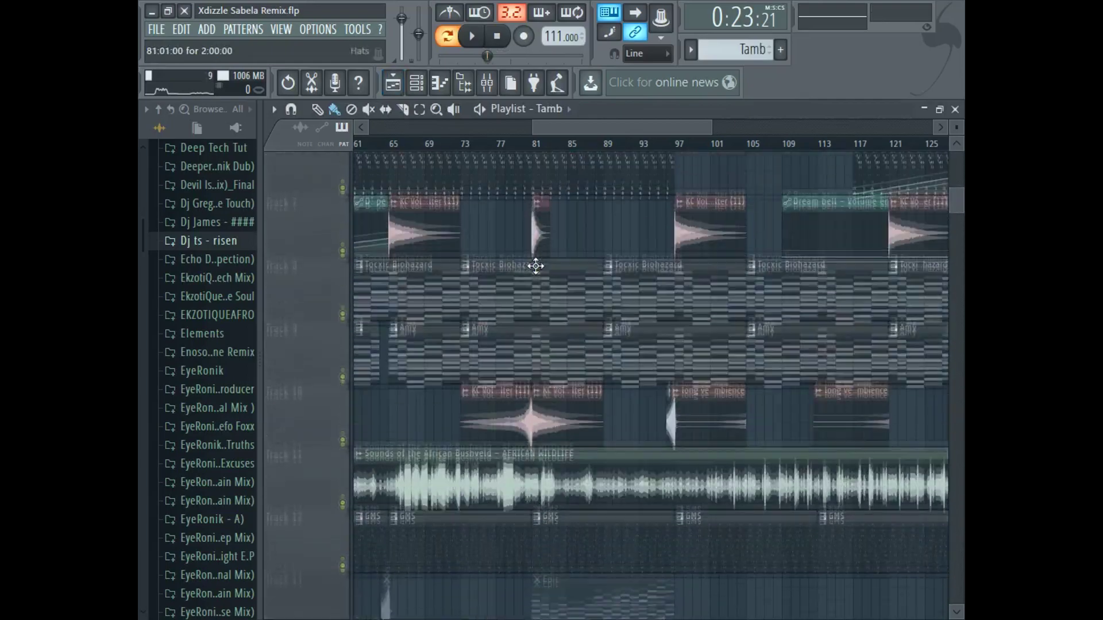
{"action": "scroll", "coordinate": [546, 151], "scroll_direction": "left", "scroll_amount": 4}
{"action": "scroll", "coordinate": [534, 279], "scroll_direction": "down", "scroll_amount": 10}
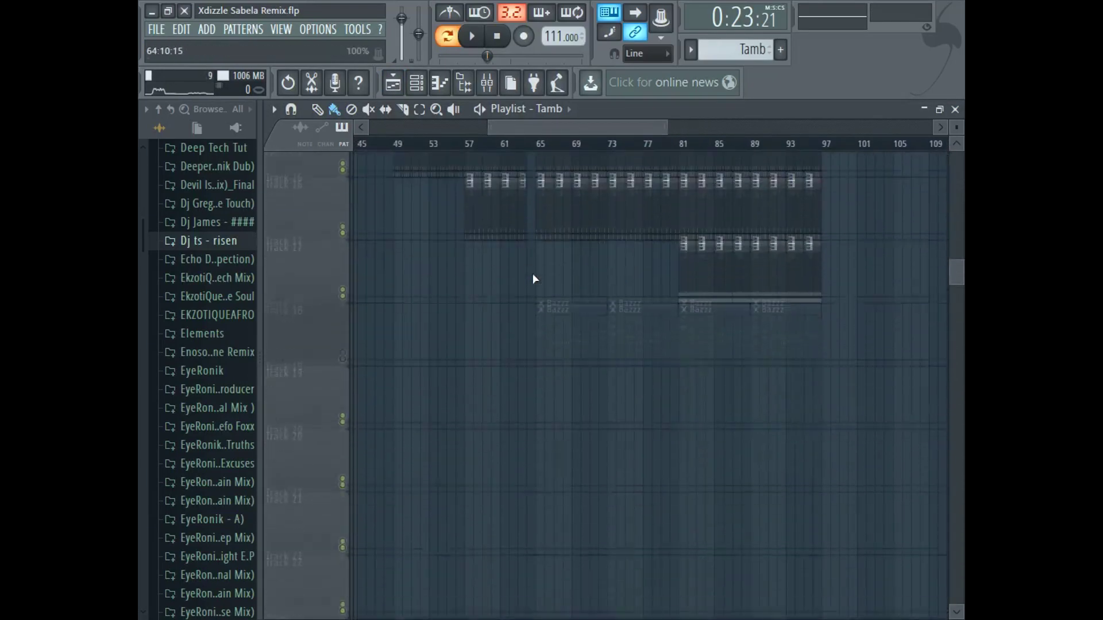
{"action": "double_click", "coordinate": [561, 197]}
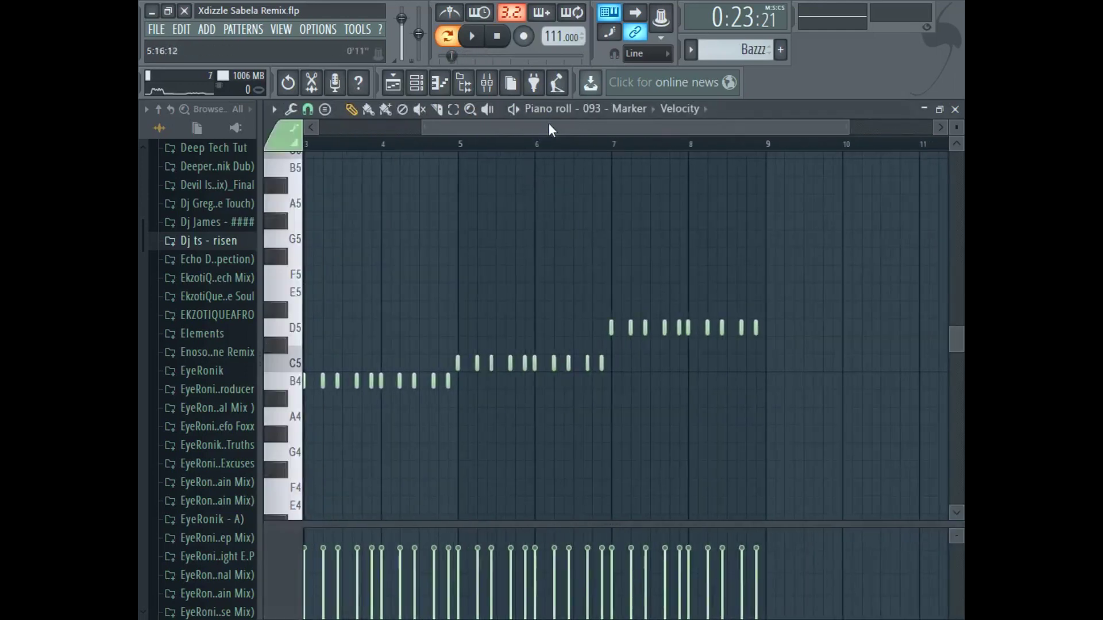
- Play the Bazzz pattern's 093 - Marker notes from bar 1, listen to the melody, and pause
{"action": "left_click_drag", "start_coordinate": [549, 128], "coordinate": [446, 128]}
{"action": "left_click", "coordinate": [473, 36]}
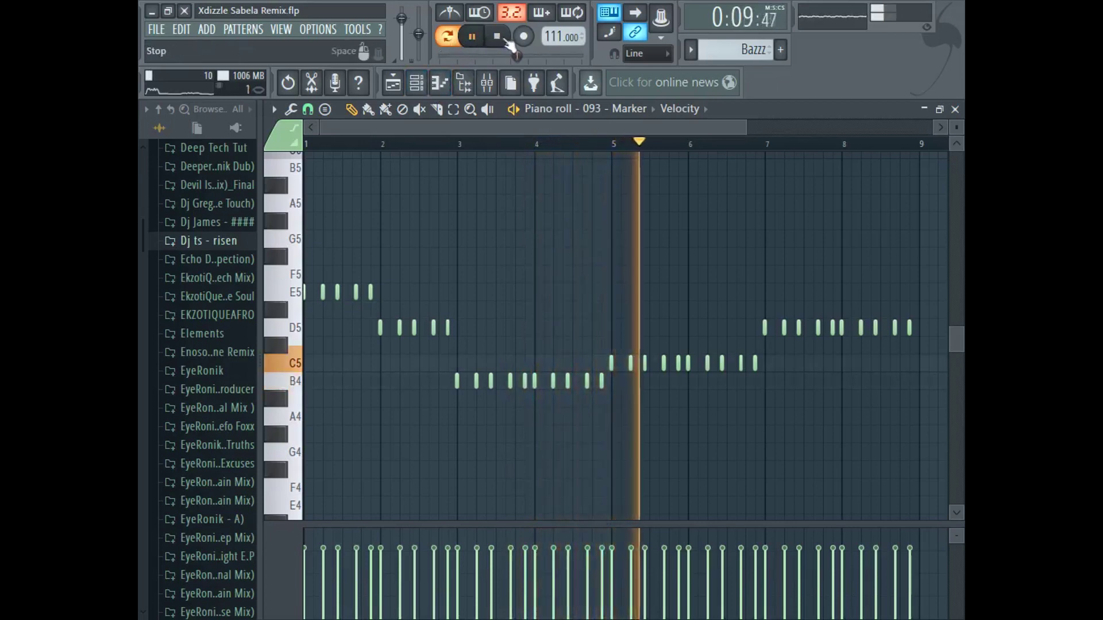
{"action": "left_click", "coordinate": [474, 38]}
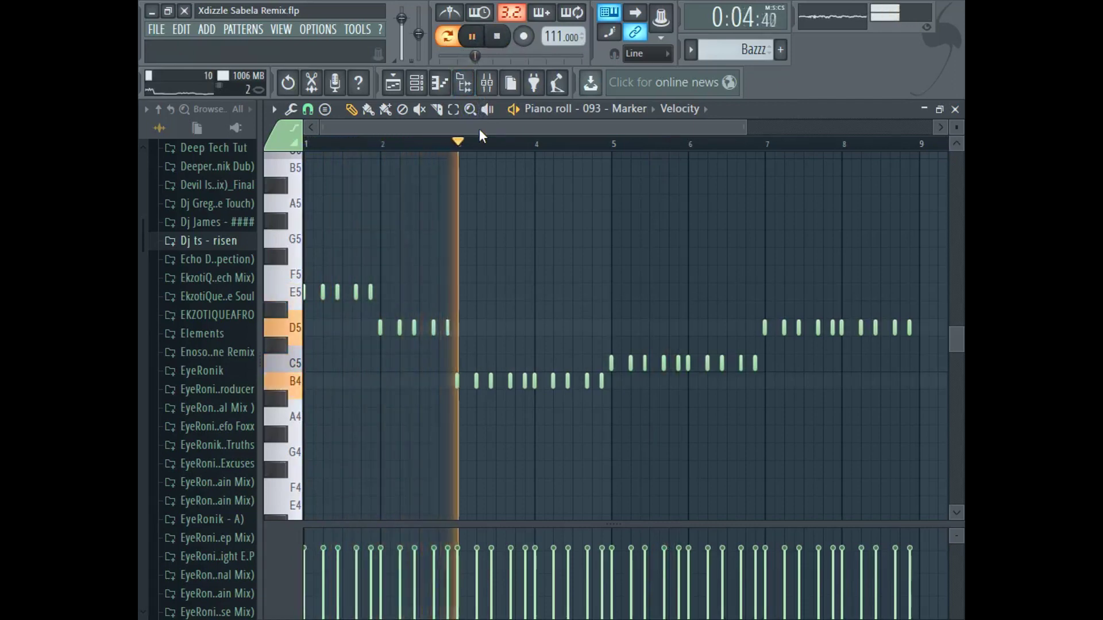
{"action": "left_click_drag", "start_coordinate": [479, 129], "coordinate": [632, 133]}
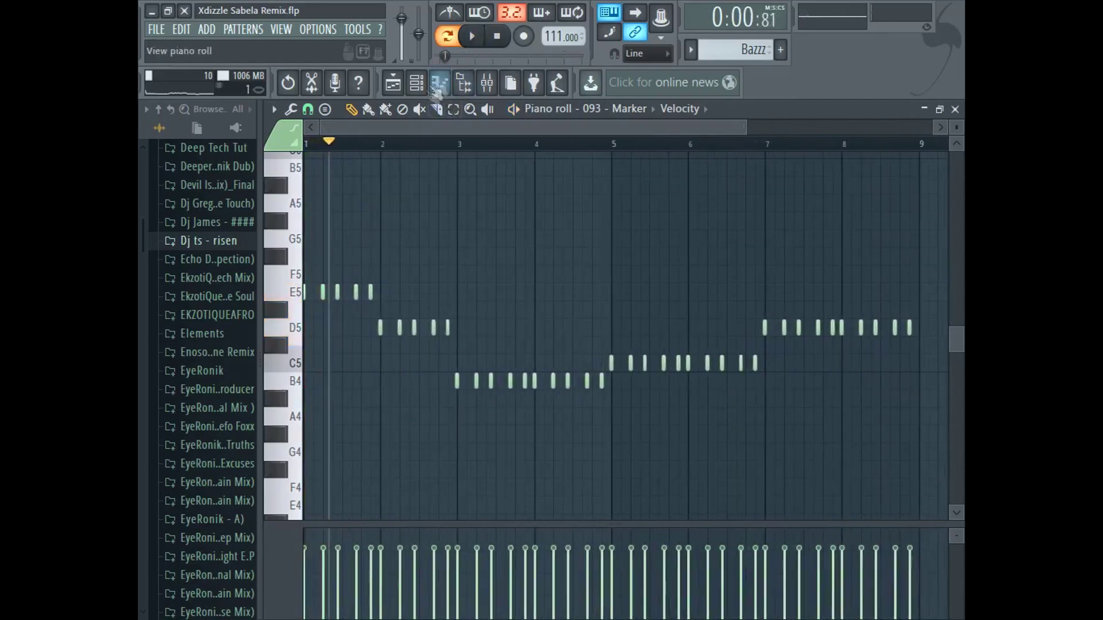
- Return to the playlist, inspect the Shaker 04 clip's sample settings on track 1, and close them
{"action": "left_click", "coordinate": [402, 88]}
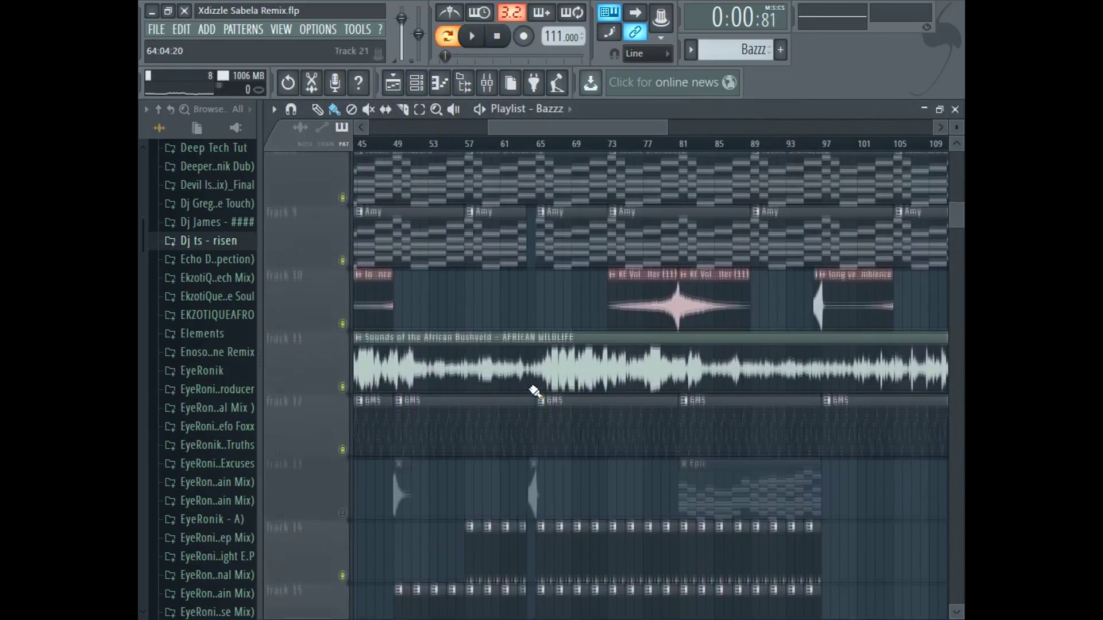
{"action": "scroll", "coordinate": [535, 391], "scroll_direction": "up", "scroll_amount": 4}
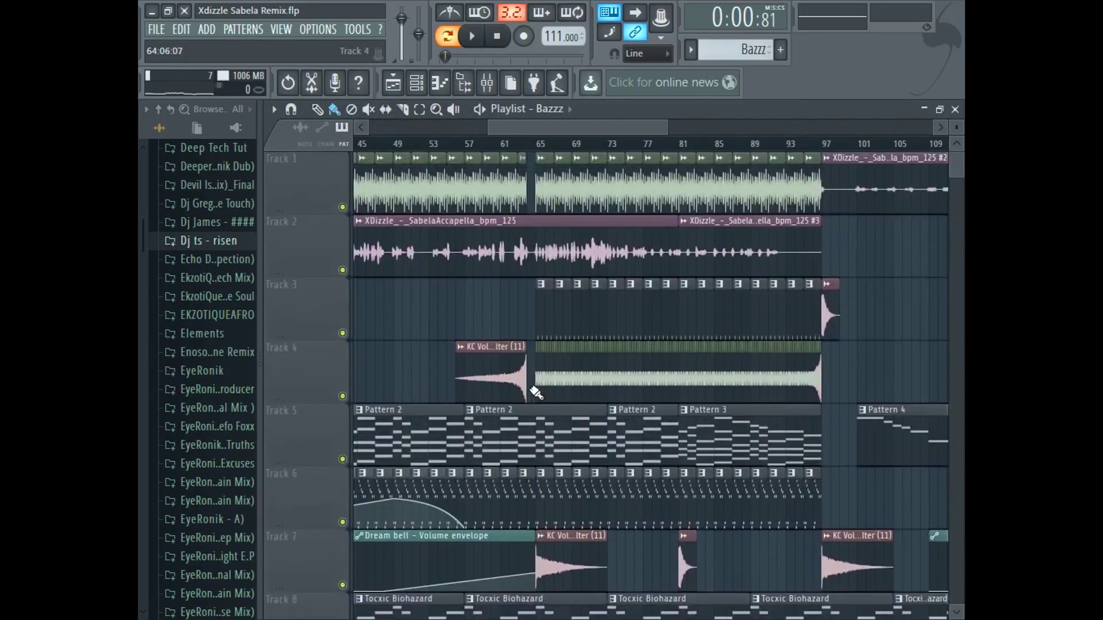
{"action": "scroll", "coordinate": [534, 172], "scroll_direction": "left", "scroll_amount": 4}
{"action": "double_click", "coordinate": [498, 183]}
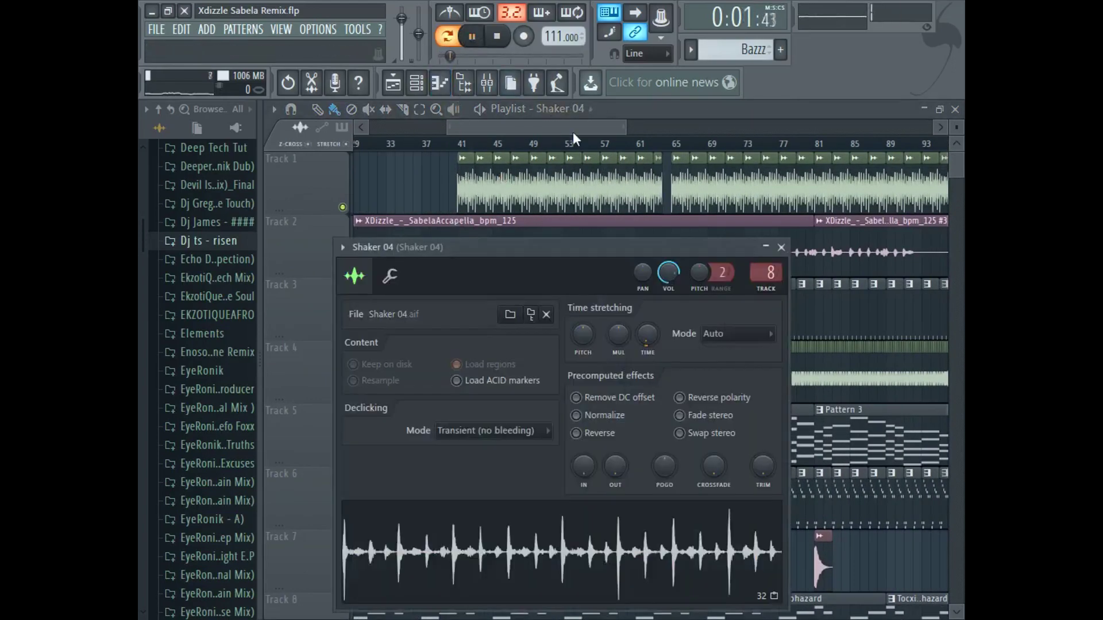
{"action": "left_click", "coordinate": [780, 247]}
- Stop playback and unmute playlist tracks 18 and 13, which hold the Bazzz and Epic clips
{"action": "scroll", "coordinate": [598, 287], "scroll_direction": "down", "scroll_amount": 8}
{"action": "scroll", "coordinate": [601, 365], "scroll_direction": "down", "scroll_amount": 6}
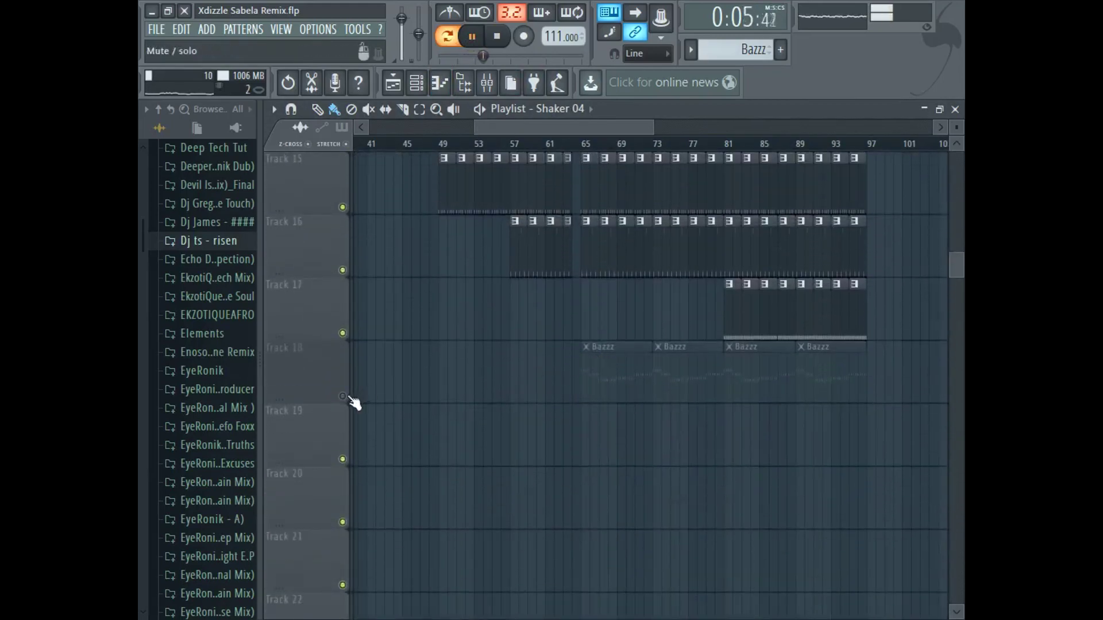
{"action": "scroll", "coordinate": [505, 386], "scroll_direction": "up", "scroll_amount": 10}
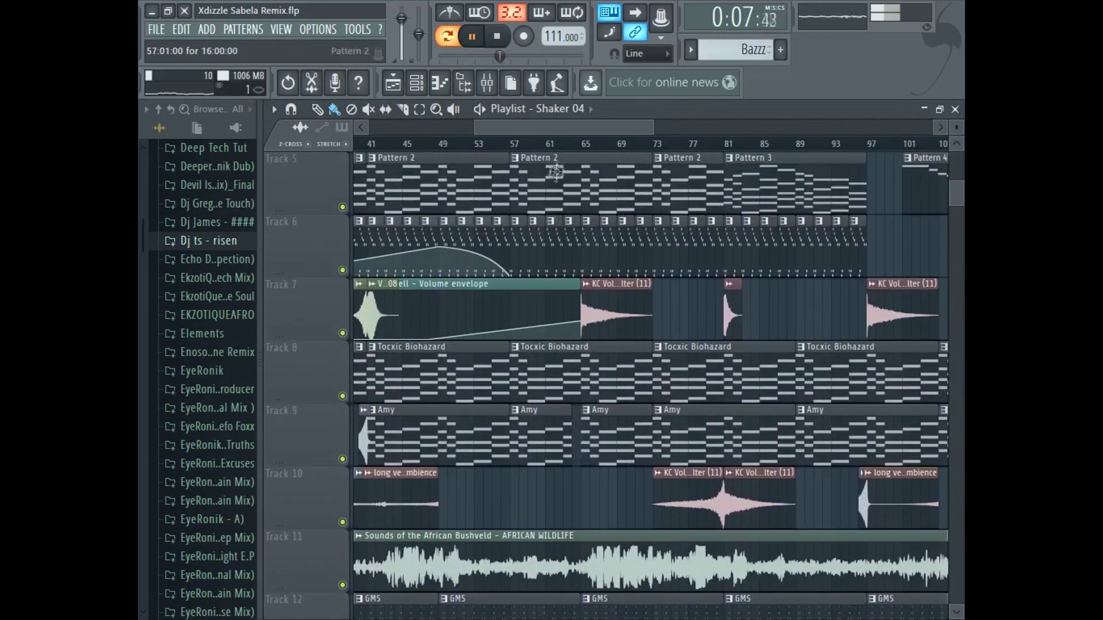
{"action": "scroll", "coordinate": [561, 129], "scroll_direction": "right", "scroll_amount": 5}
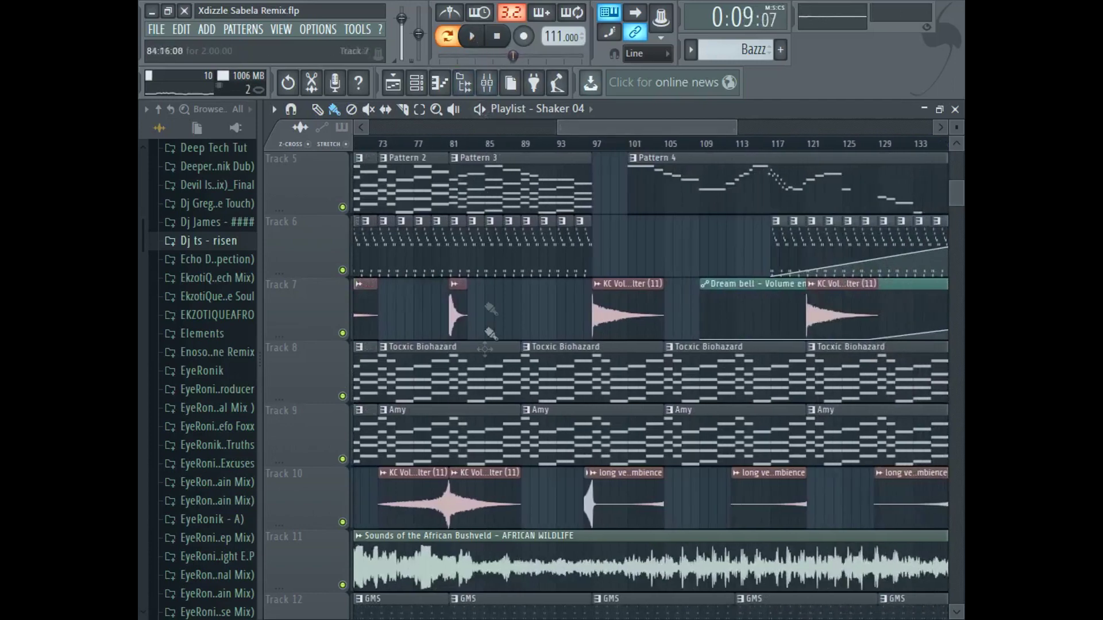
{"action": "scroll", "coordinate": [491, 309], "scroll_direction": "down", "scroll_amount": 7}
{"action": "left_click", "coordinate": [343, 270]}
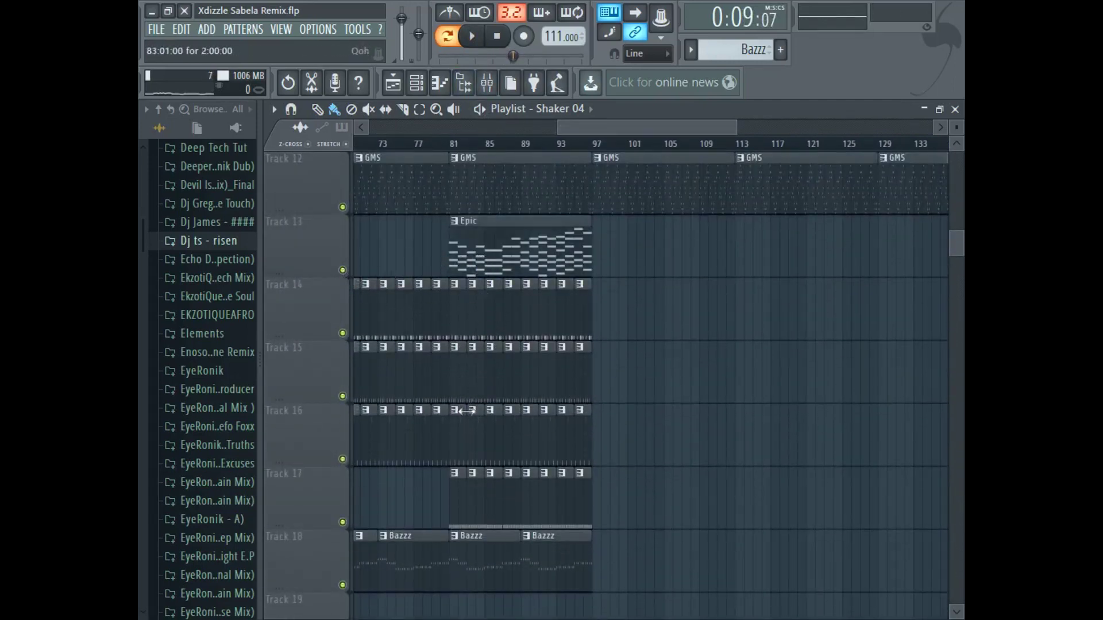
- Open the Epic clip from track 13 in the piano roll and reset playback to the pattern's start
{"action": "double_click", "coordinate": [494, 258]}
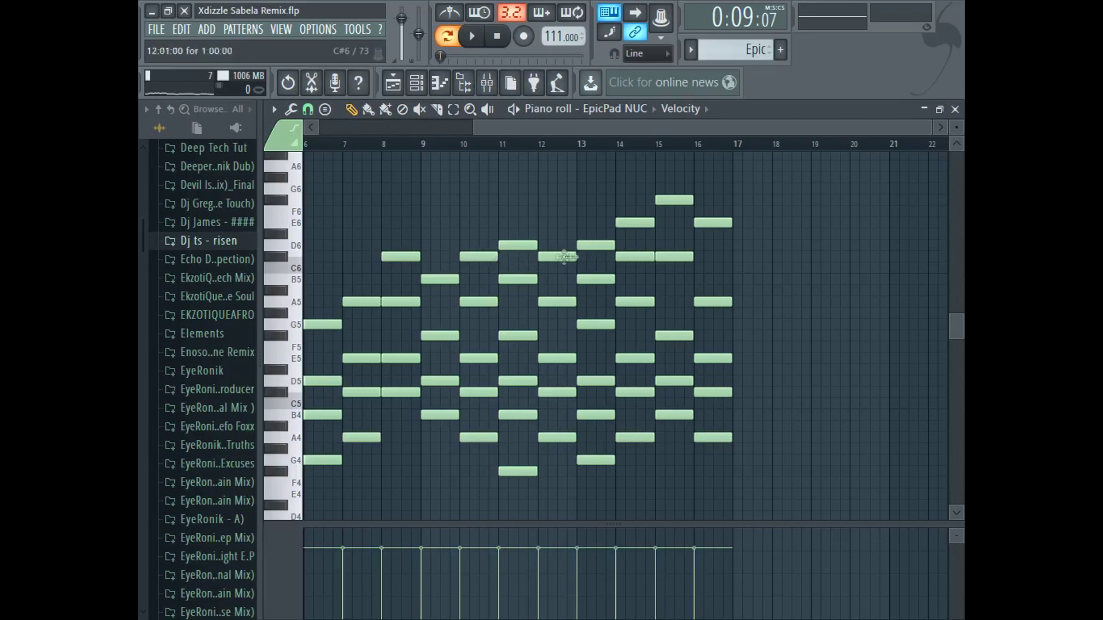
{"action": "left_click_drag", "start_coordinate": [651, 127], "coordinate": [396, 133]}
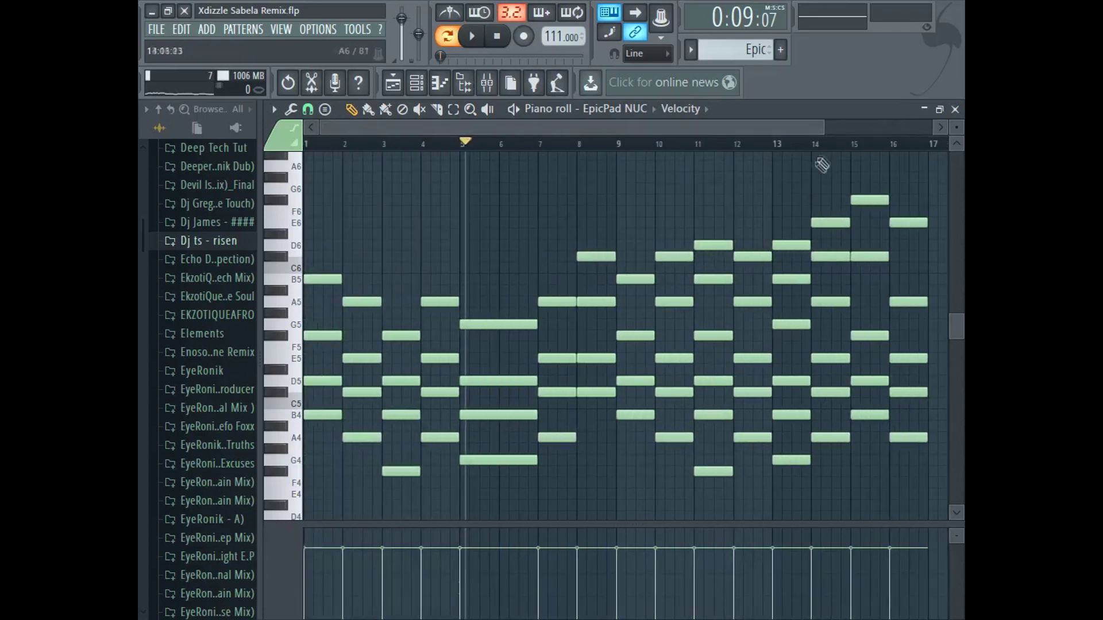
{"action": "left_click_drag", "start_coordinate": [820, 129], "coordinate": [848, 128]}
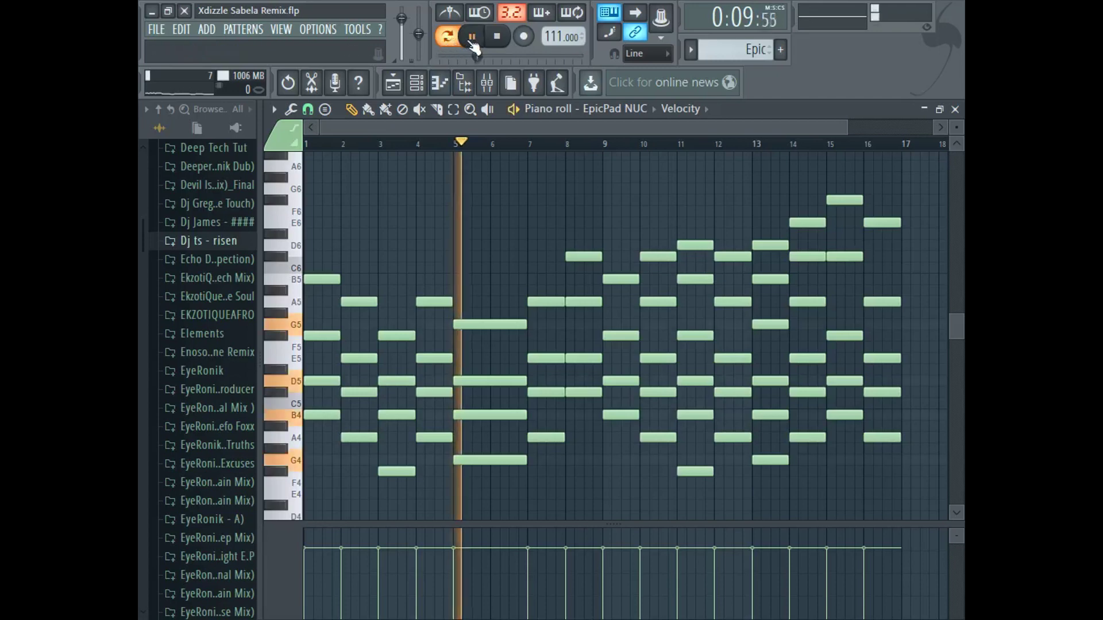
{"action": "left_click", "coordinate": [498, 39]}
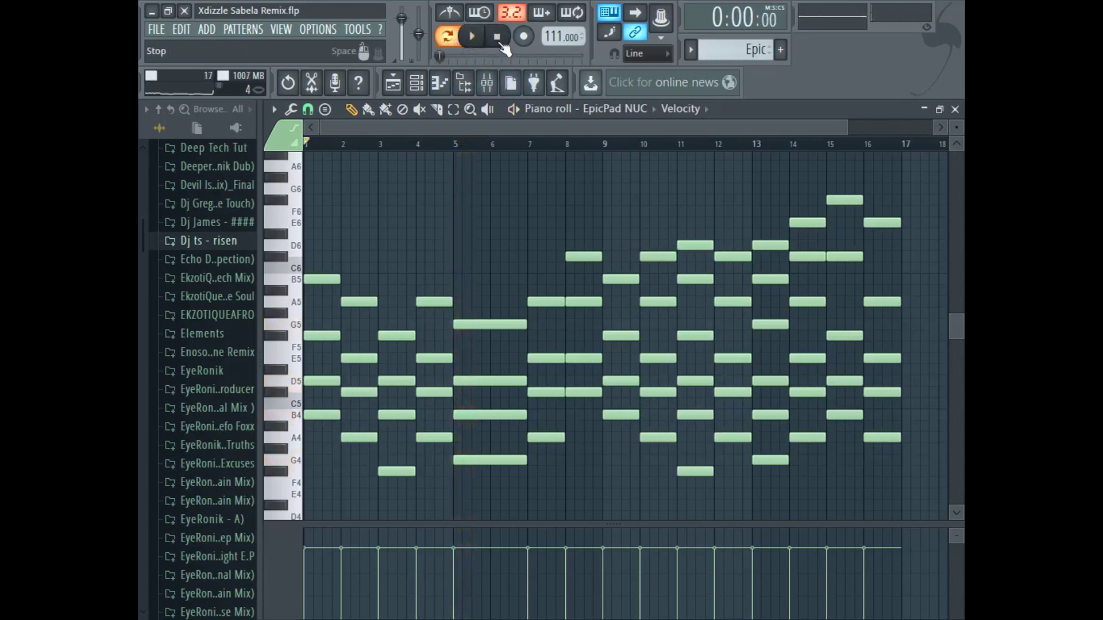
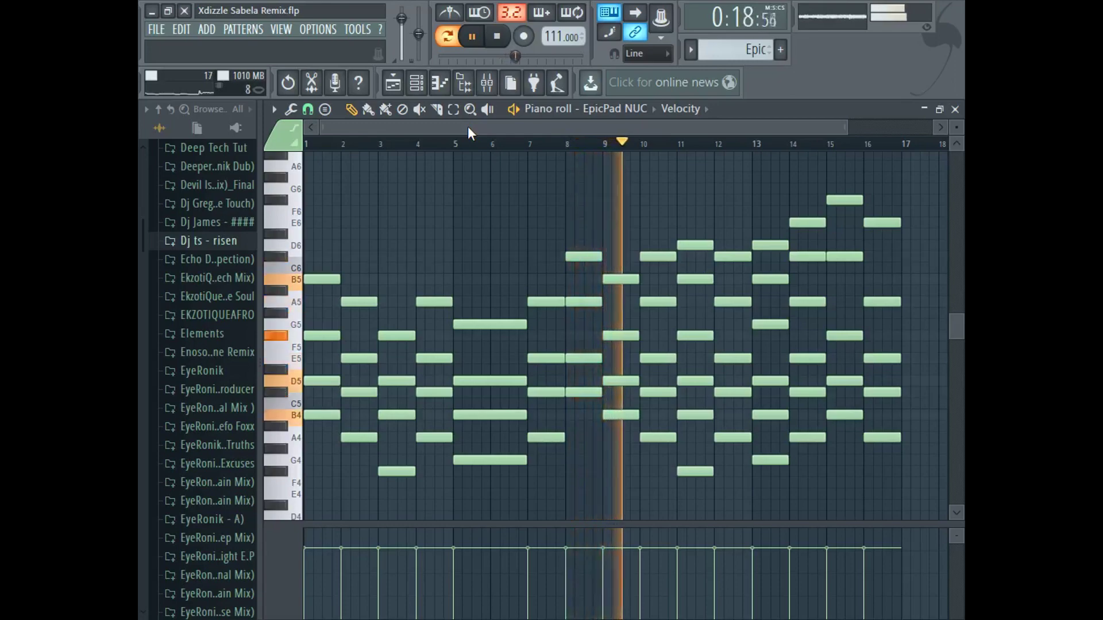
- Play the Epic pattern's EpicPad NUC chords through bar 16, pause, and return the view to bar 1
{"action": "left_click_drag", "start_coordinate": [467, 127], "coordinate": [597, 132]}
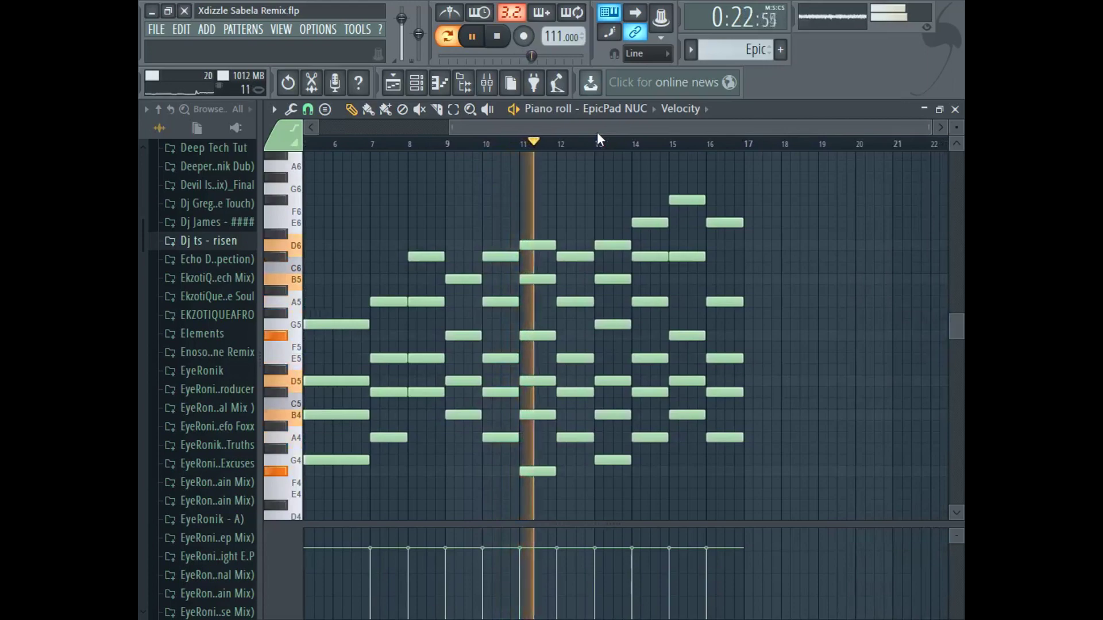
{"action": "left_click_drag", "start_coordinate": [557, 125], "coordinate": [609, 128]}
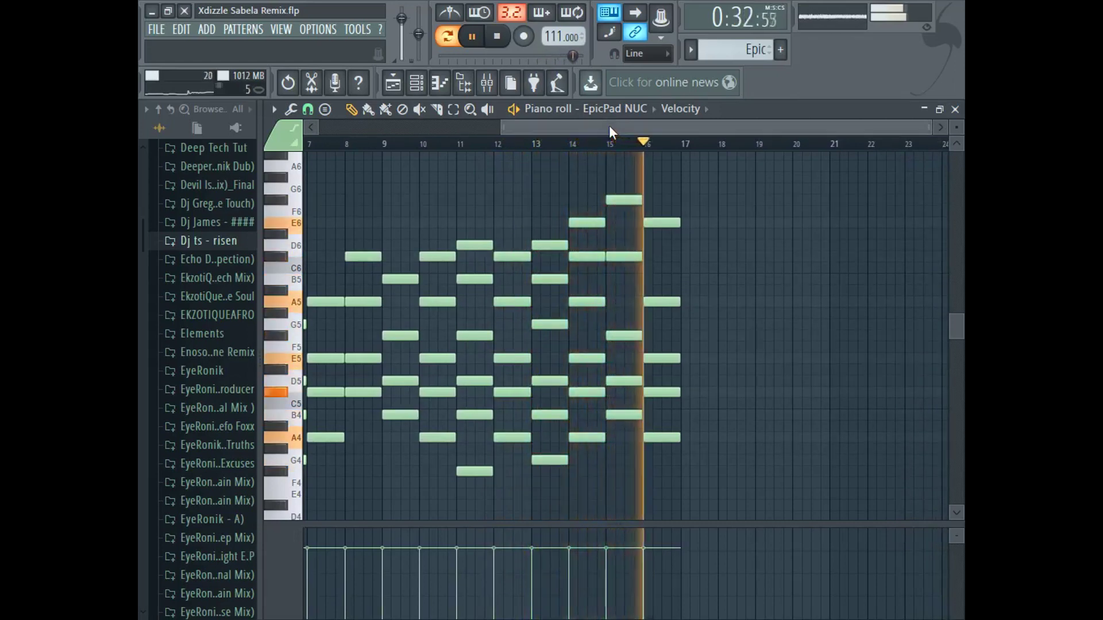
{"action": "scroll", "coordinate": [609, 125], "scroll_direction": "left", "scroll_amount": 2}
{"action": "left_click", "coordinate": [471, 36]}
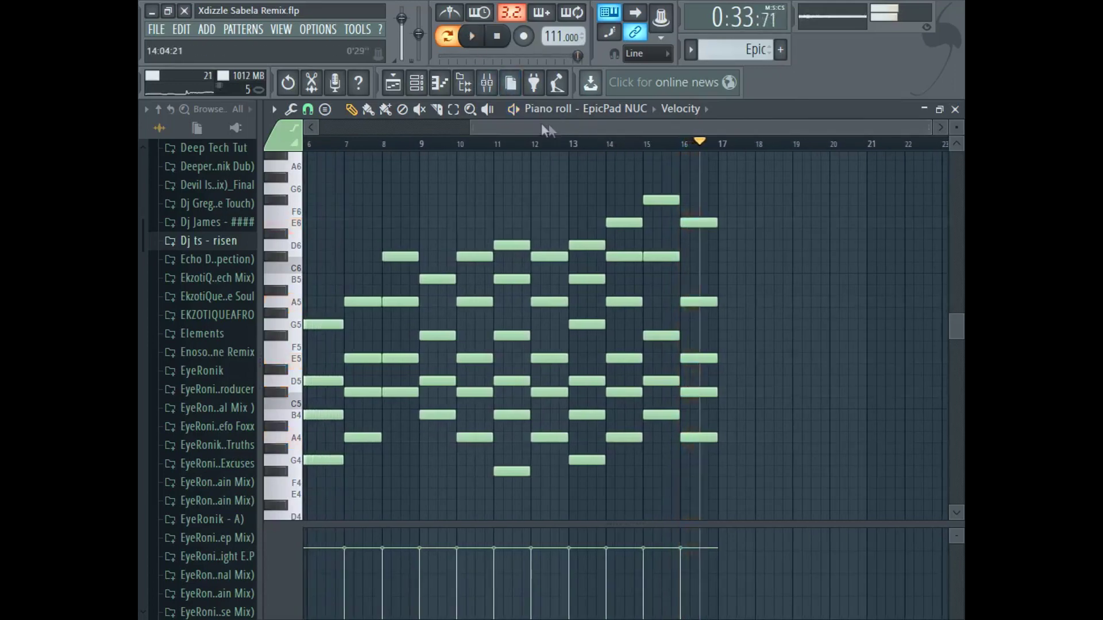
{"action": "left_click_drag", "start_coordinate": [545, 131], "coordinate": [337, 113]}
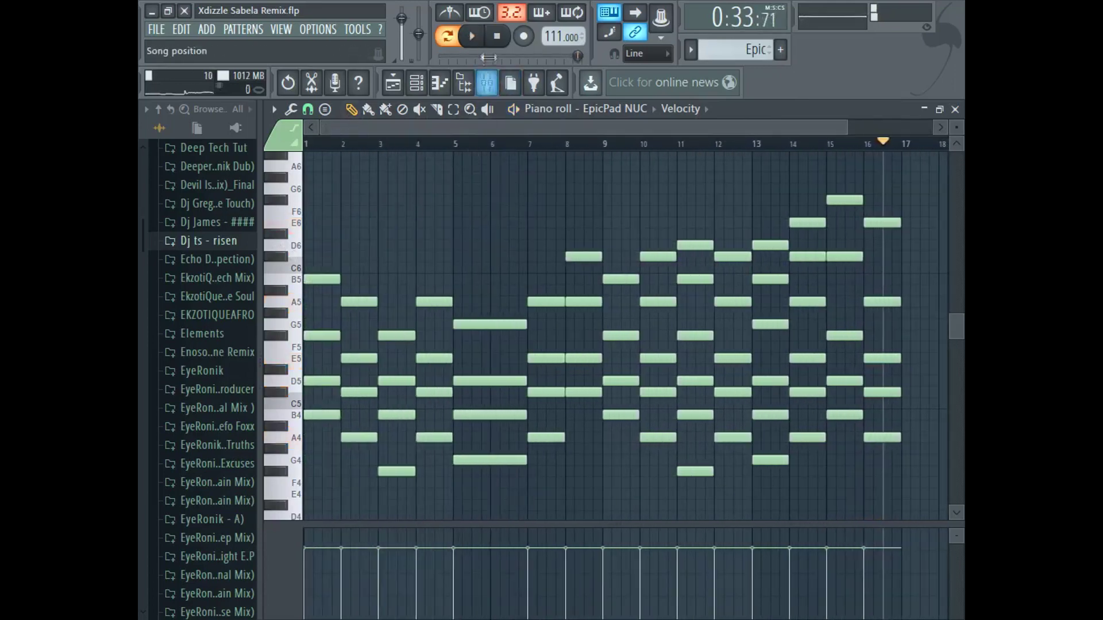
- Inspect the EpicPad NUC channel's instrument settings from the channel rack and its track in the mixer
{"action": "left_click", "coordinate": [417, 84]}
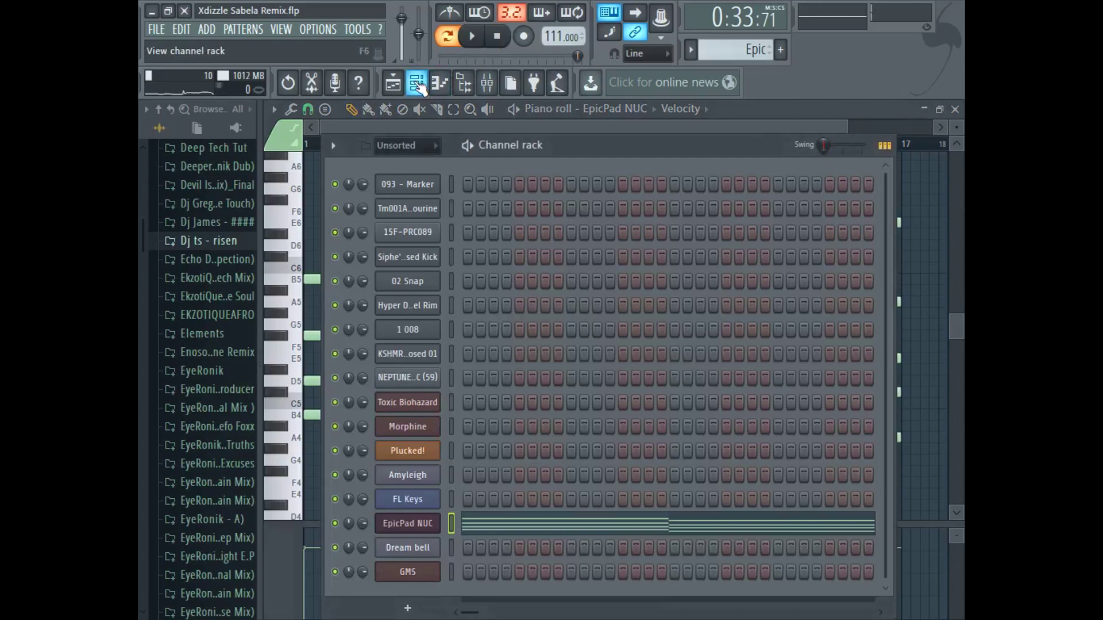
{"action": "left_click", "coordinate": [422, 520]}
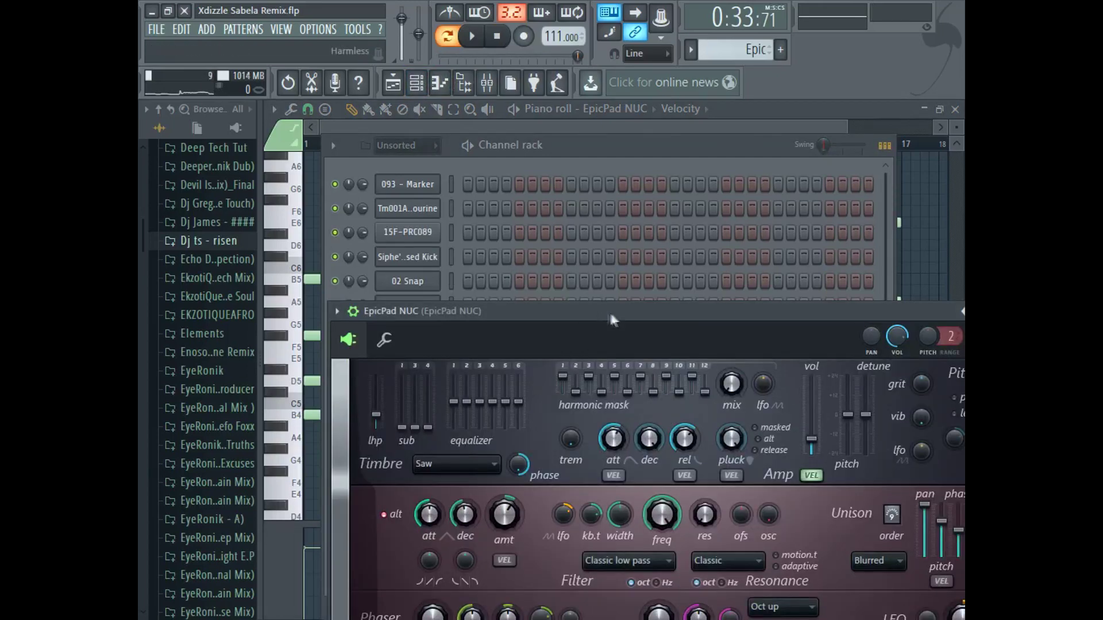
{"action": "left_click_drag", "start_coordinate": [611, 312], "coordinate": [464, 178]}
{"action": "left_click", "coordinate": [487, 85]}
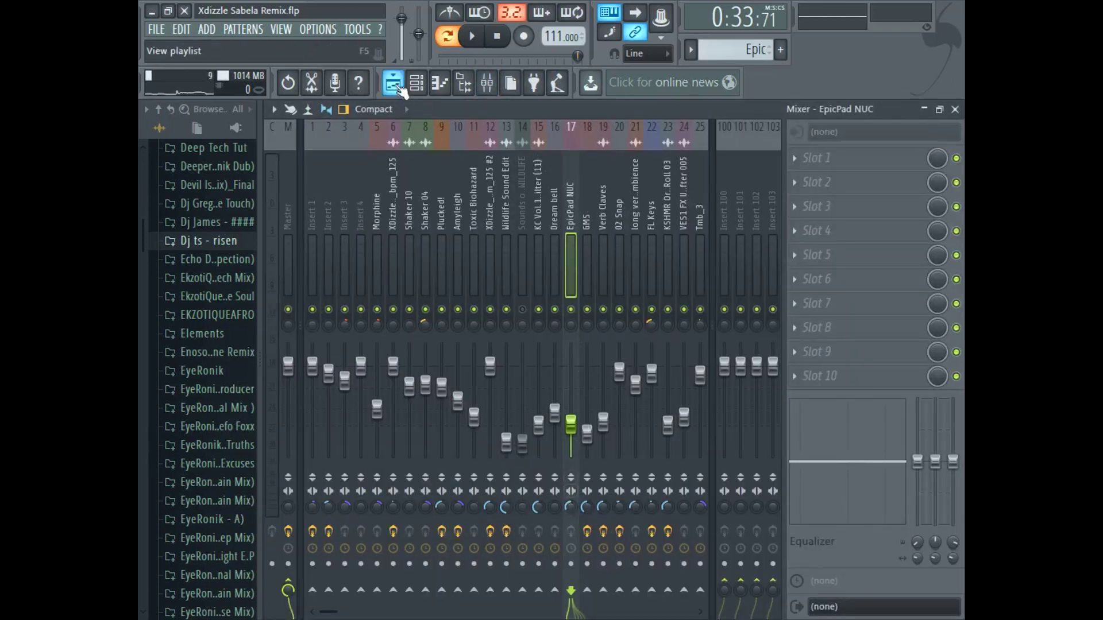
- Play the song arrangement in the playlist from bar 81, where the Epic clip starts
{"action": "left_click", "coordinate": [399, 88]}
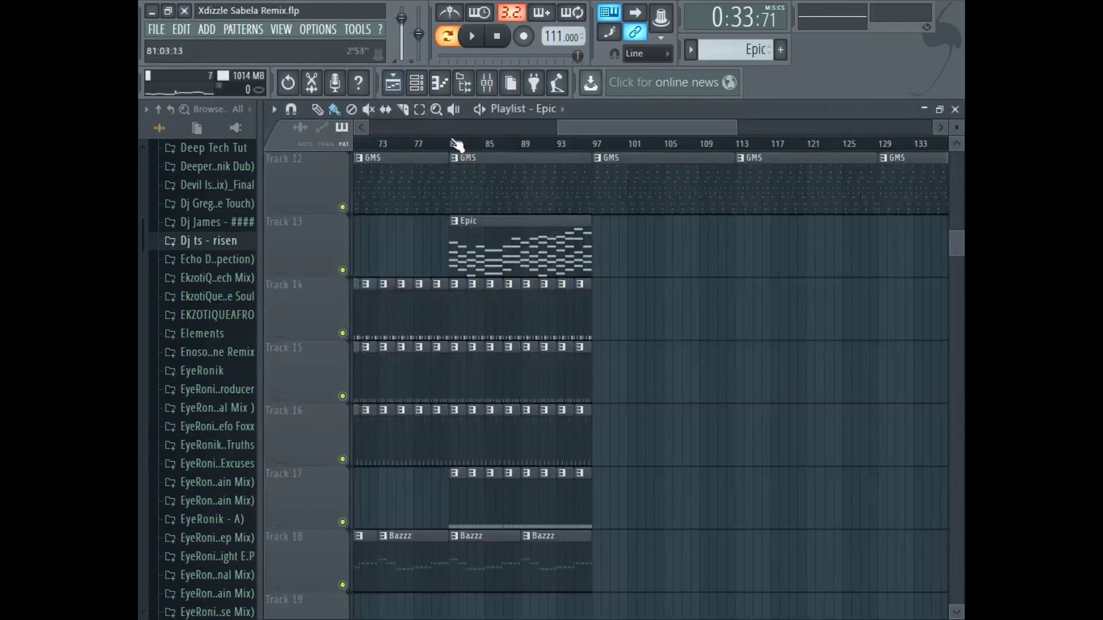
{"action": "left_click", "coordinate": [457, 144]}
{"action": "left_click", "coordinate": [473, 38]}
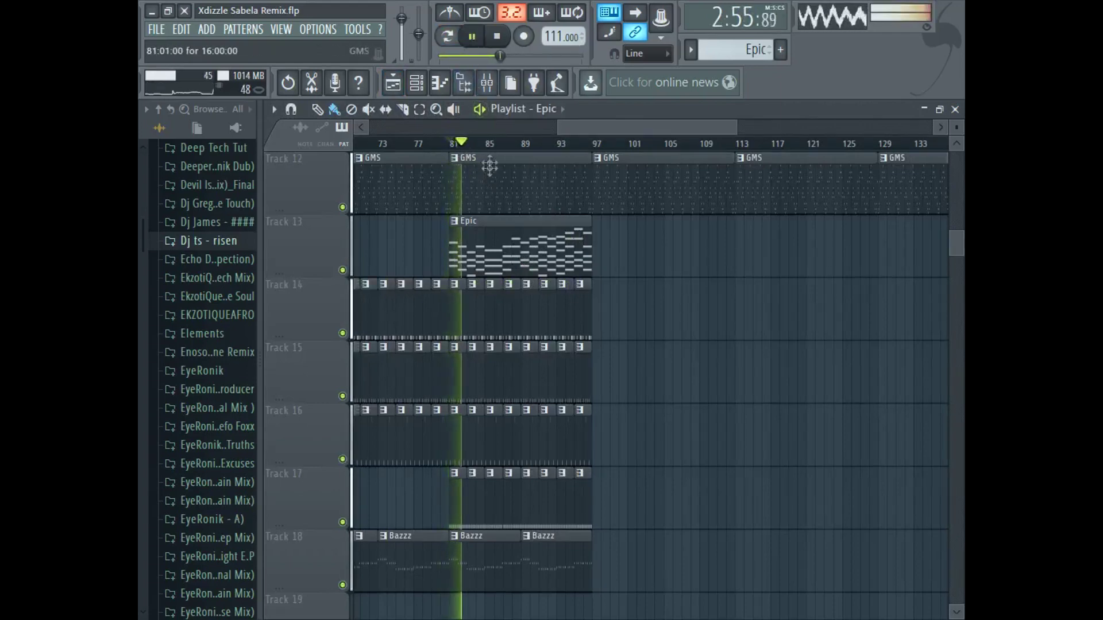
- Stop playback and select the section from about bar 65 to bar 95 across all playlist tracks
{"action": "left_click", "coordinate": [477, 38]}
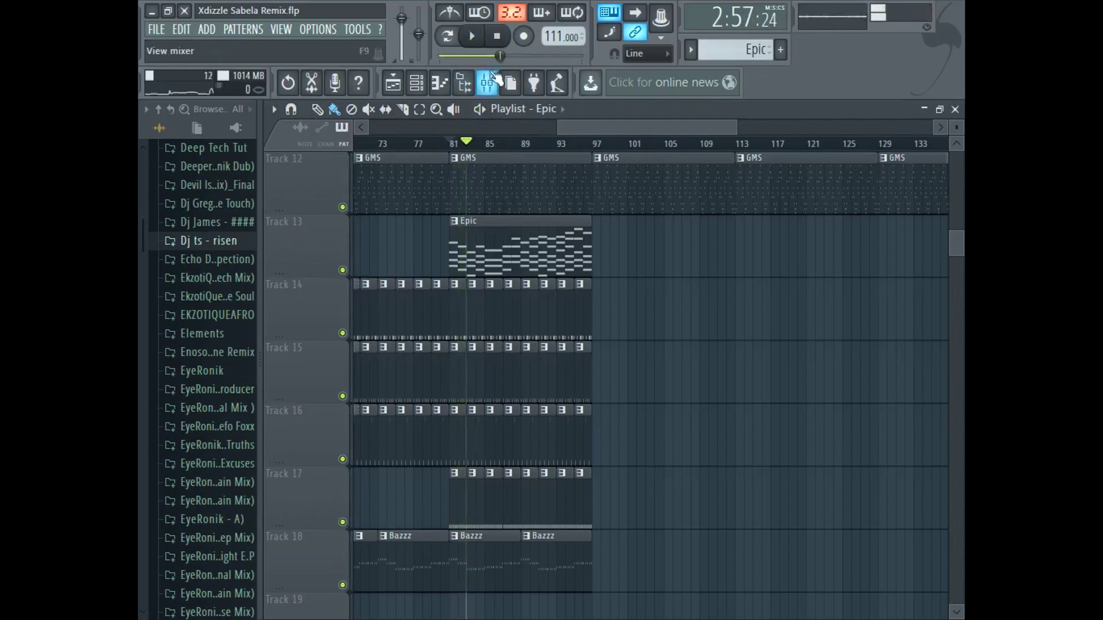
{"action": "left_click", "coordinate": [497, 41]}
{"action": "scroll", "coordinate": [566, 394], "scroll_direction": "up", "scroll_amount": 10}
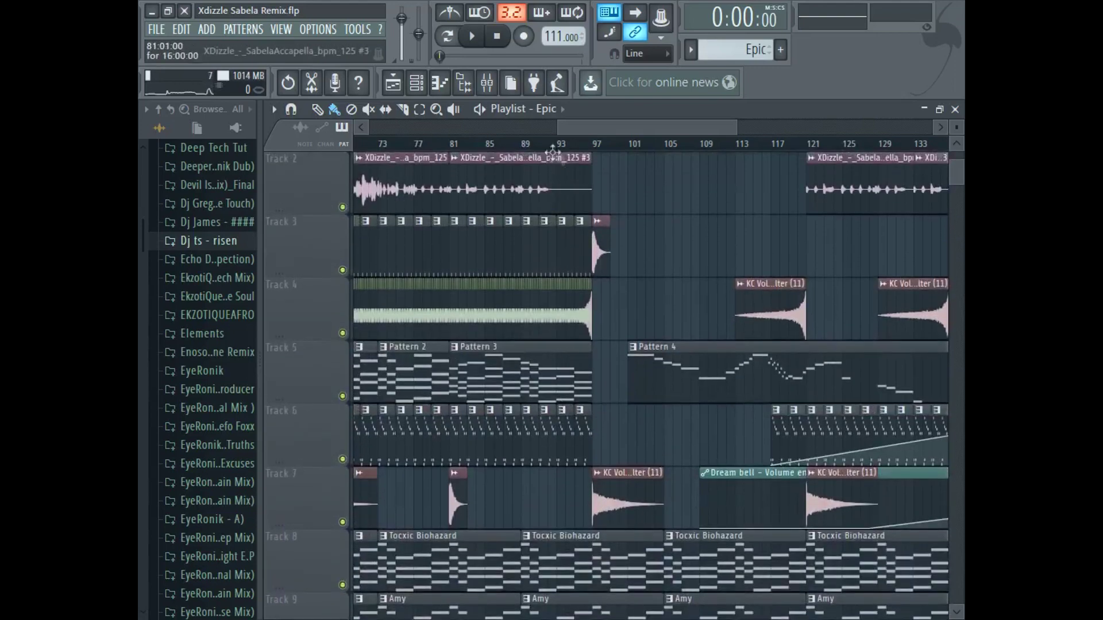
{"action": "left_click_drag", "start_coordinate": [553, 152], "coordinate": [491, 185]}
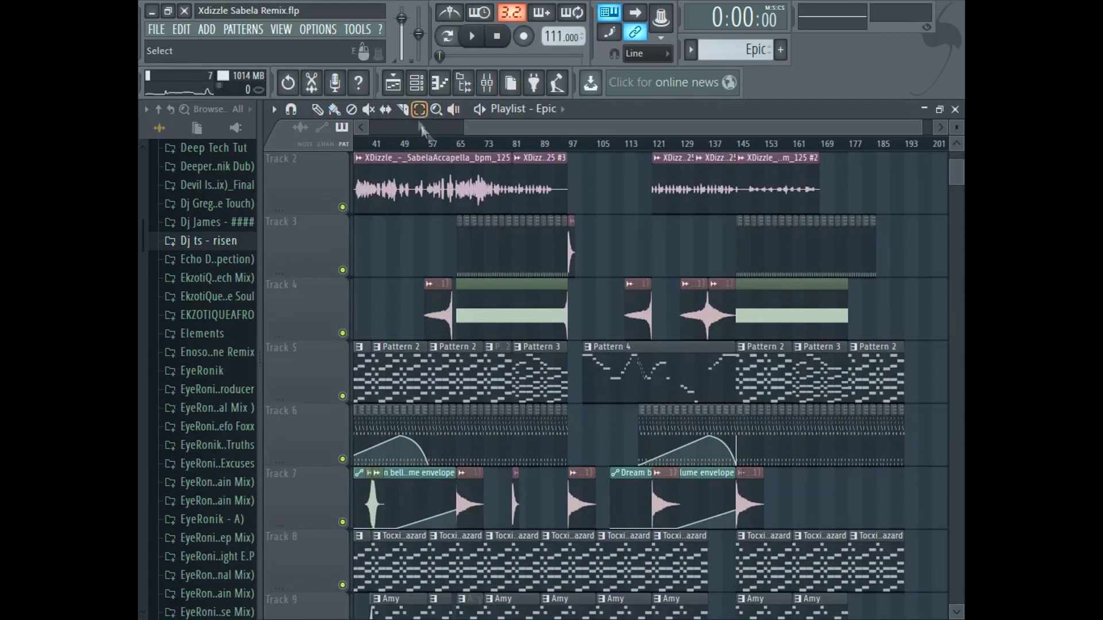
{"action": "left_click_drag", "start_coordinate": [460, 144], "coordinate": [562, 156]}
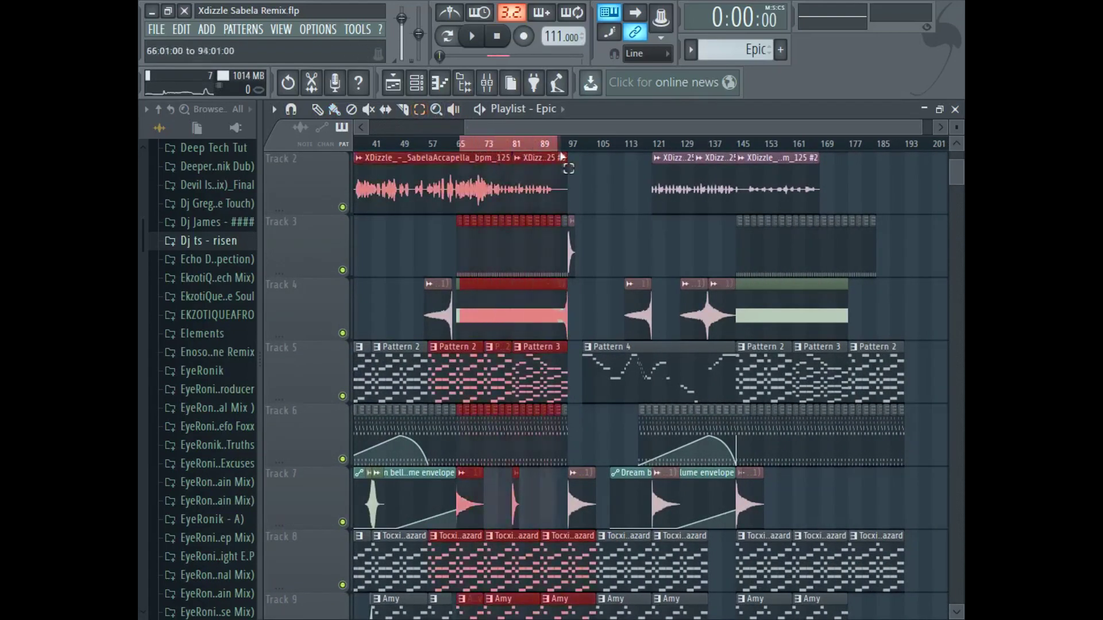
{"action": "scroll", "coordinate": [551, 347], "scroll_direction": "down", "scroll_amount": 8}
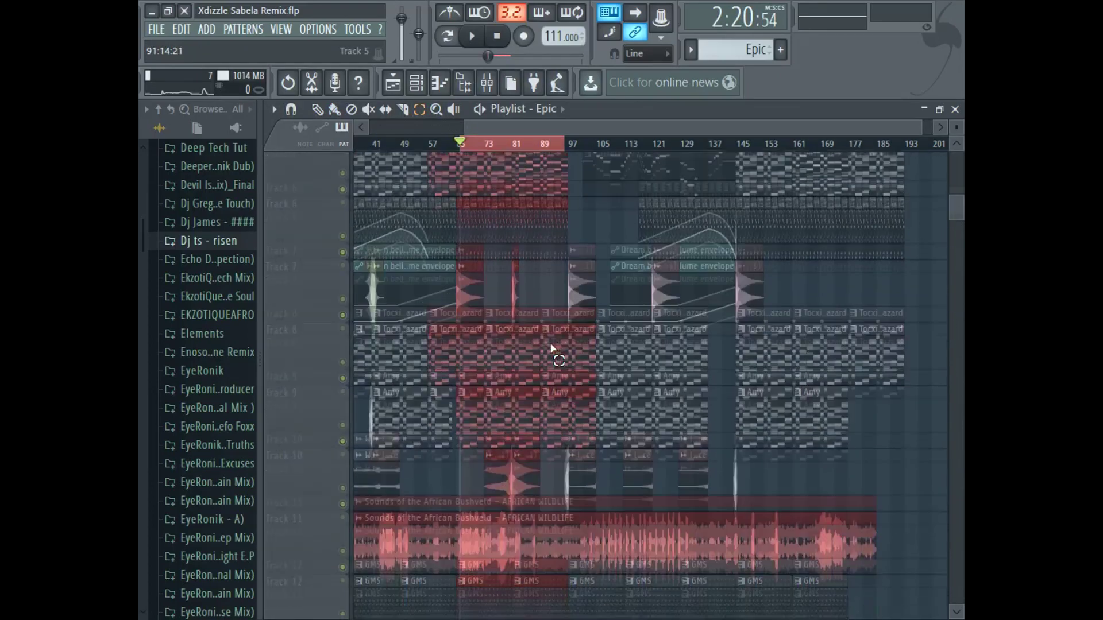
{"action": "scroll", "coordinate": [538, 543], "scroll_direction": "down", "scroll_amount": 3}
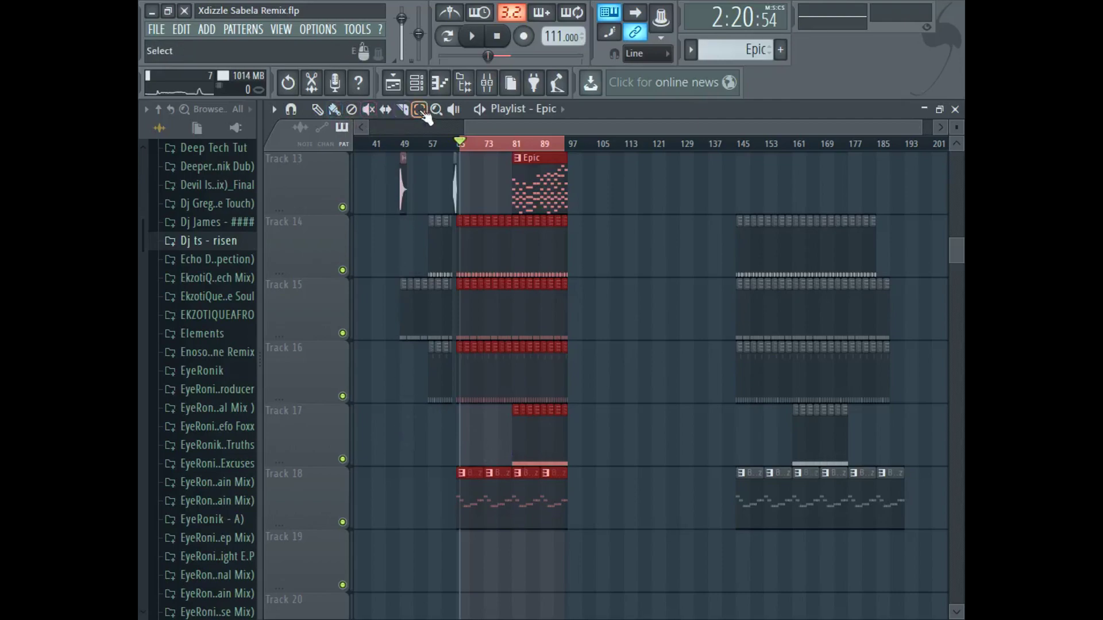
- Try clearing all clips between bar 97 and about bar 144 in the playlist, and undo the deletion
{"action": "scroll", "coordinate": [731, 399], "scroll_direction": "right", "scroll_amount": 2}
{"action": "scroll", "coordinate": [598, 379], "scroll_direction": "up", "scroll_amount": 7}
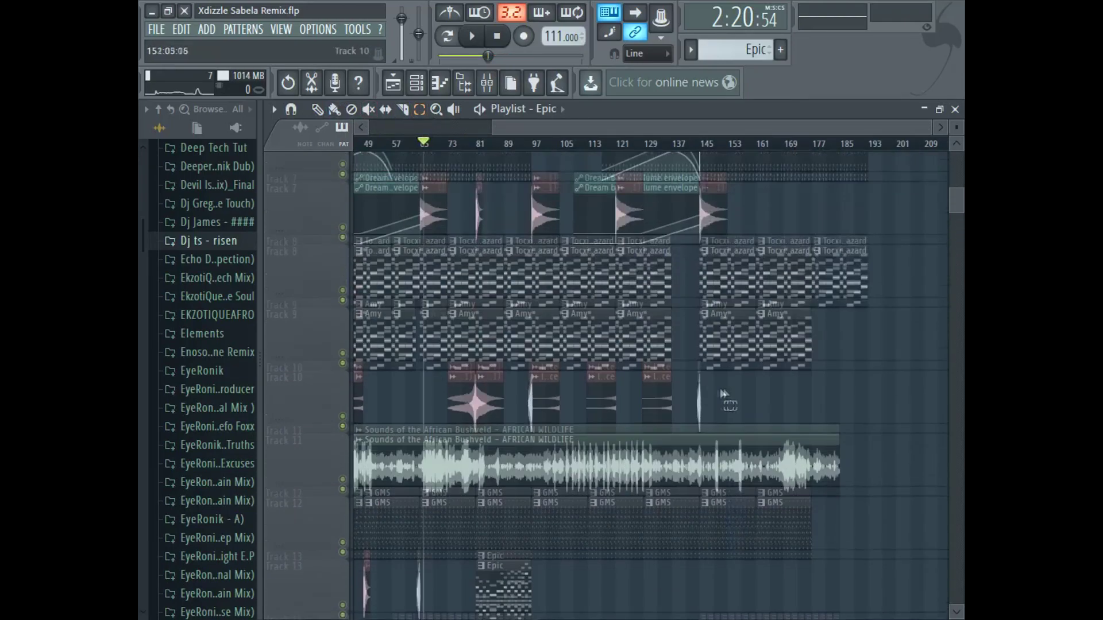
{"action": "scroll", "coordinate": [597, 379], "scroll_direction": "up", "scroll_amount": 5}
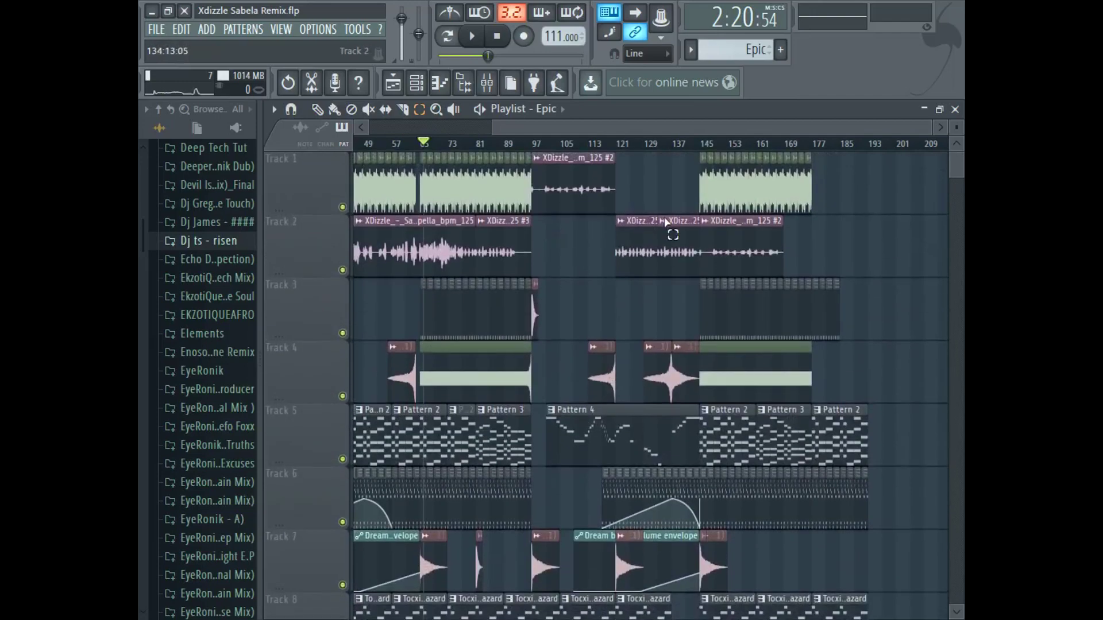
{"action": "left_click_drag", "start_coordinate": [698, 151], "coordinate": [533, 148]}
{"action": "key", "text": "Delete"}
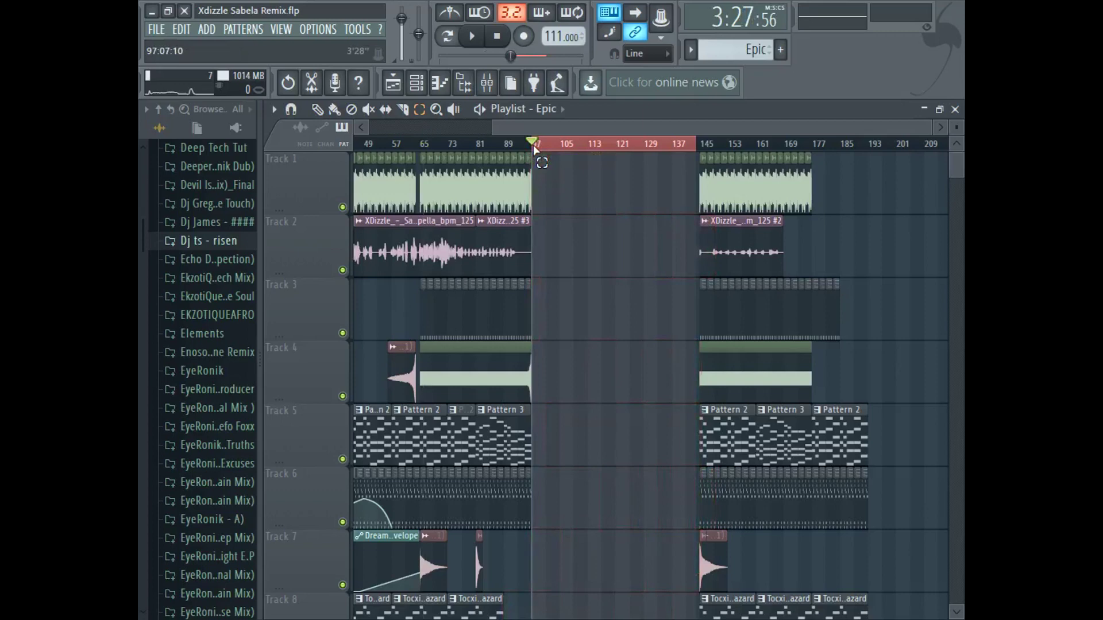
{"action": "key", "text": "ctrl+z"}
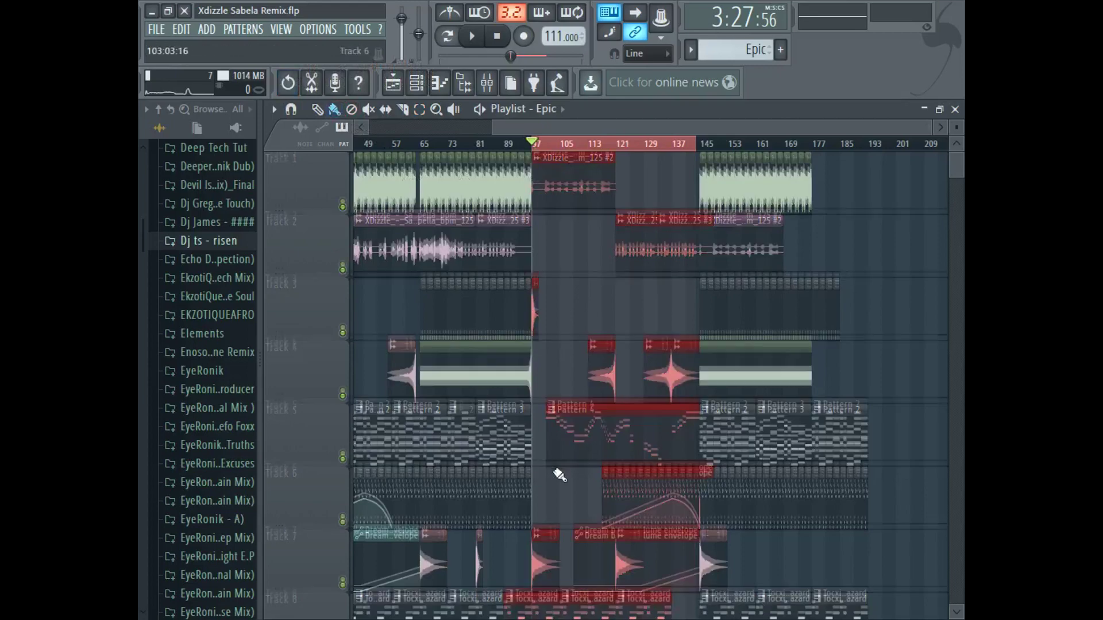
- Delete the stray Epic clip past bar 193 on track 10, and briefly play the arrangement from bar 97
{"action": "scroll", "coordinate": [561, 475], "scroll_direction": "down", "scroll_amount": 7}
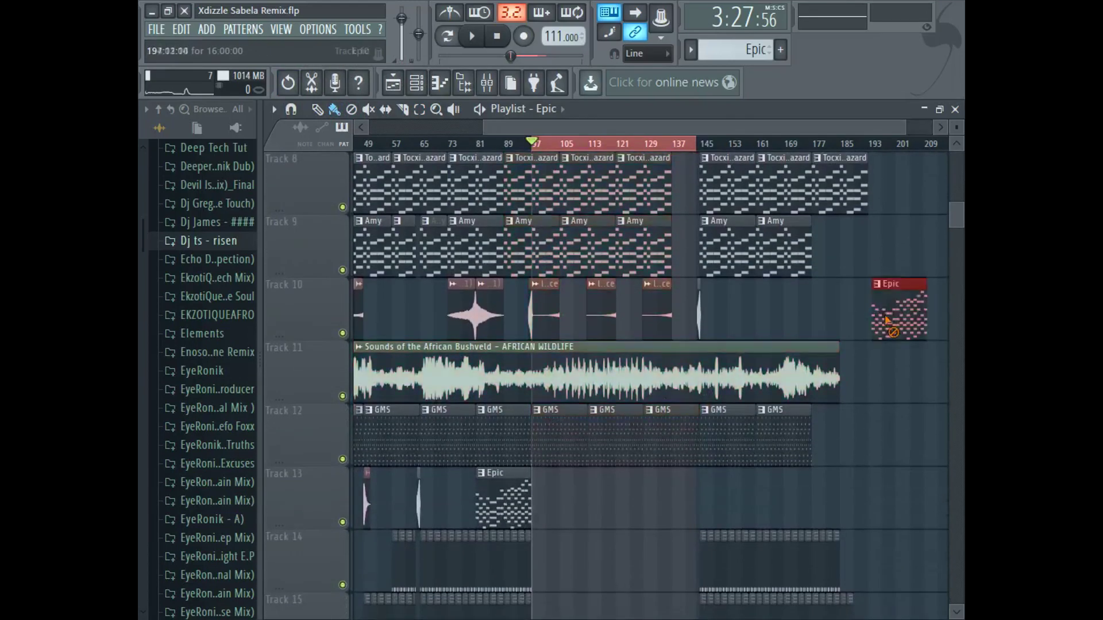
{"action": "left_click", "coordinate": [887, 321]}
{"action": "key", "text": "space"}
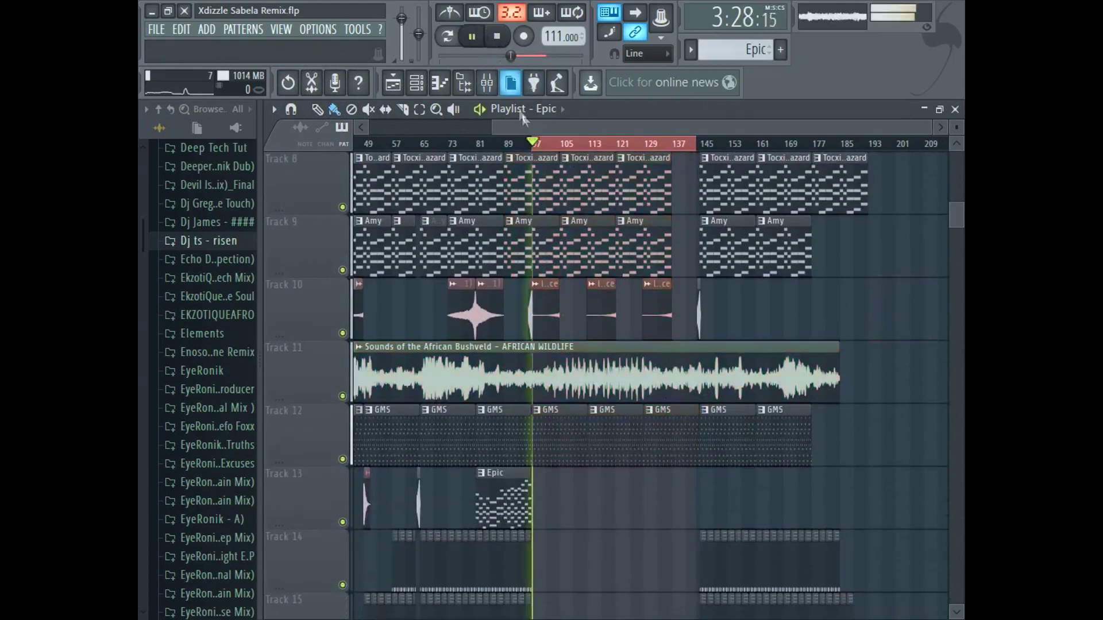
{"action": "scroll", "coordinate": [555, 147], "scroll_direction": "up", "scroll_amount": 3}
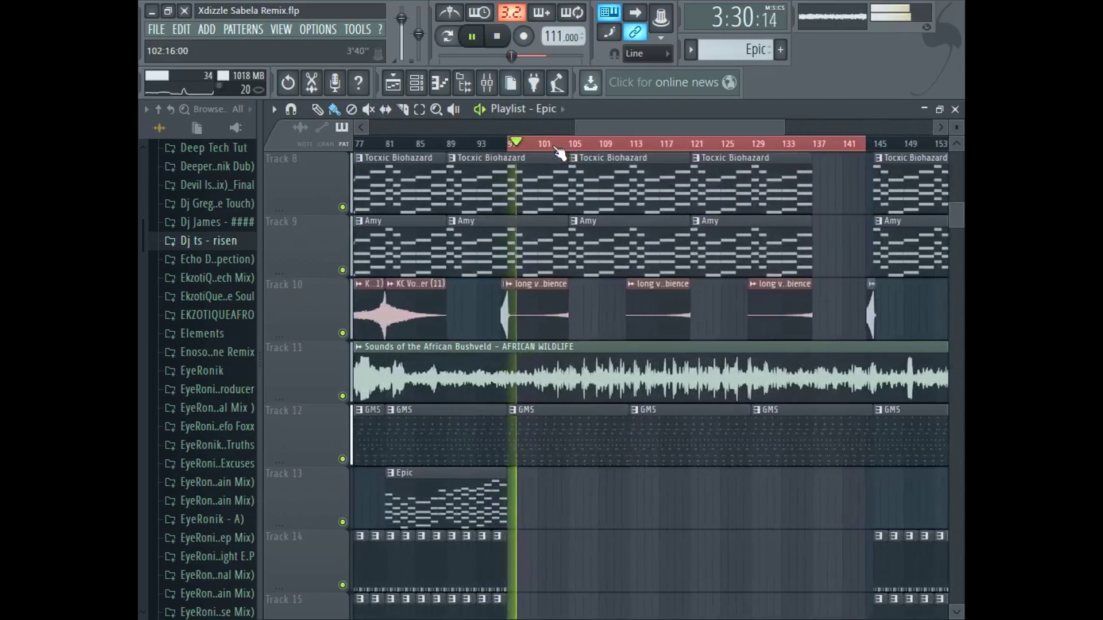
{"action": "left_click", "coordinate": [471, 37]}
- Examine the clips on the playlist tracks before and after the transition at bar 97, through to bar 145
{"action": "scroll", "coordinate": [511, 284], "scroll_direction": "up", "scroll_amount": 5}
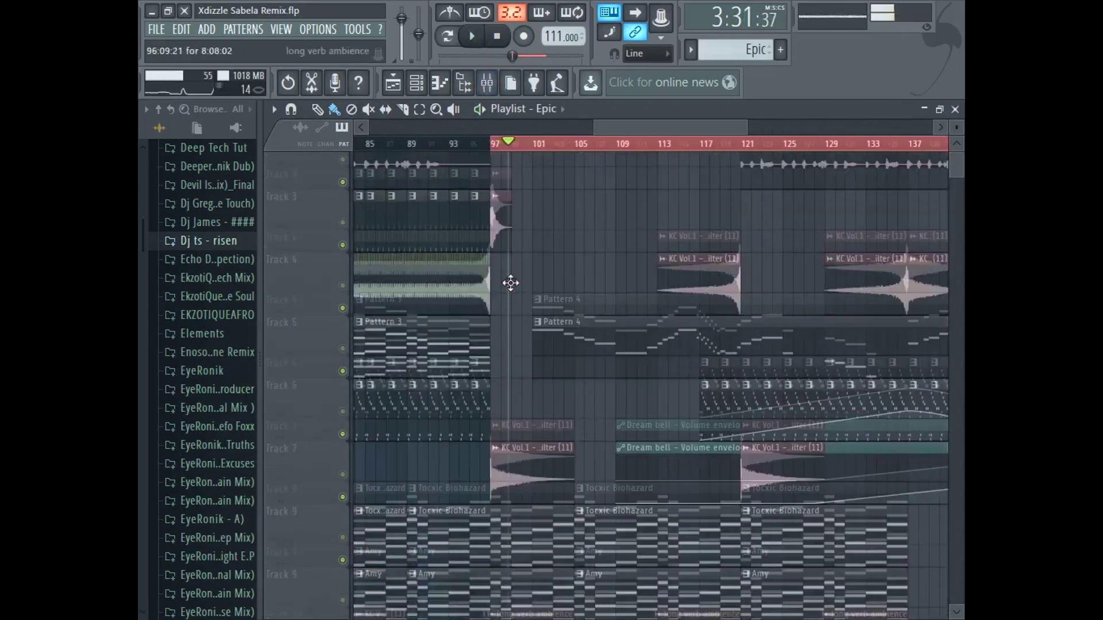
{"action": "left_click_drag", "start_coordinate": [650, 130], "coordinate": [611, 123]}
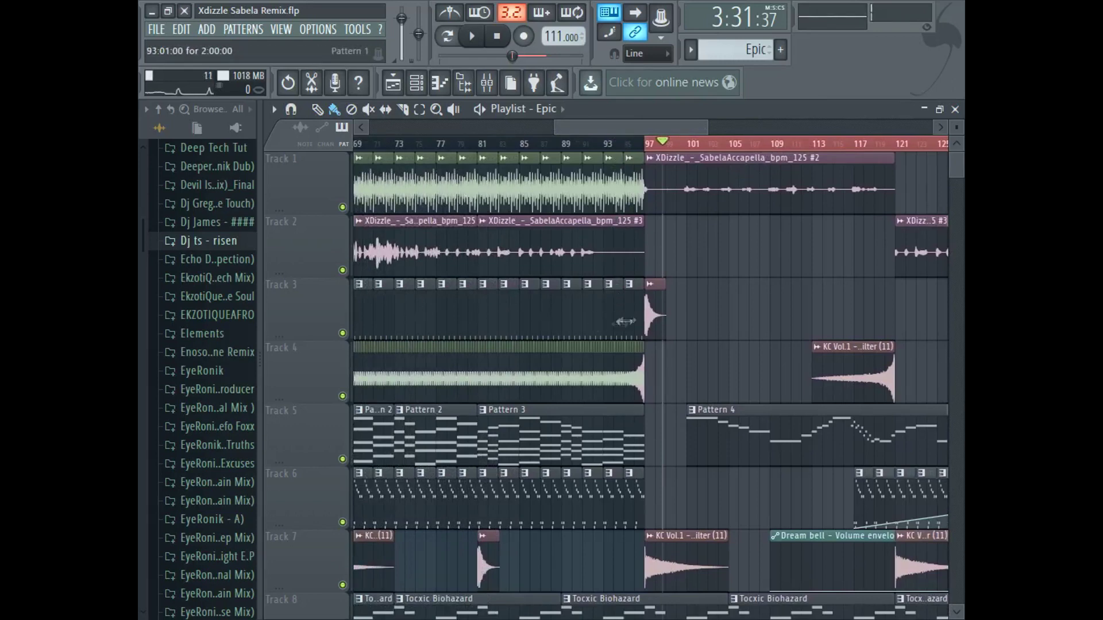
{"action": "scroll", "coordinate": [626, 460], "scroll_direction": "down", "scroll_amount": 8}
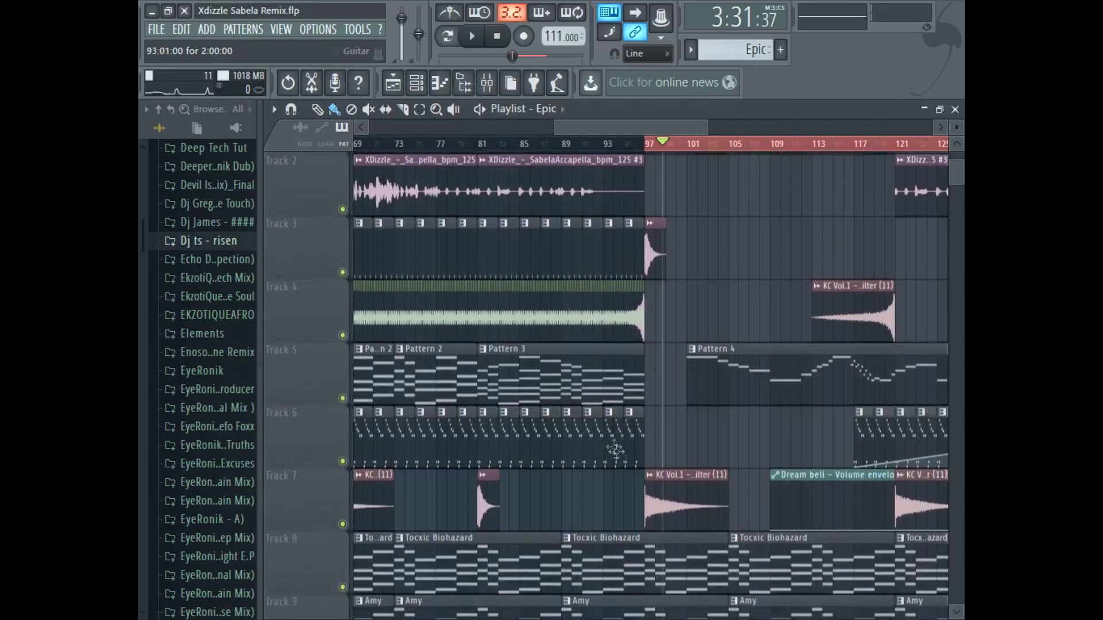
{"action": "scroll", "coordinate": [625, 344], "scroll_direction": "up", "scroll_amount": 8}
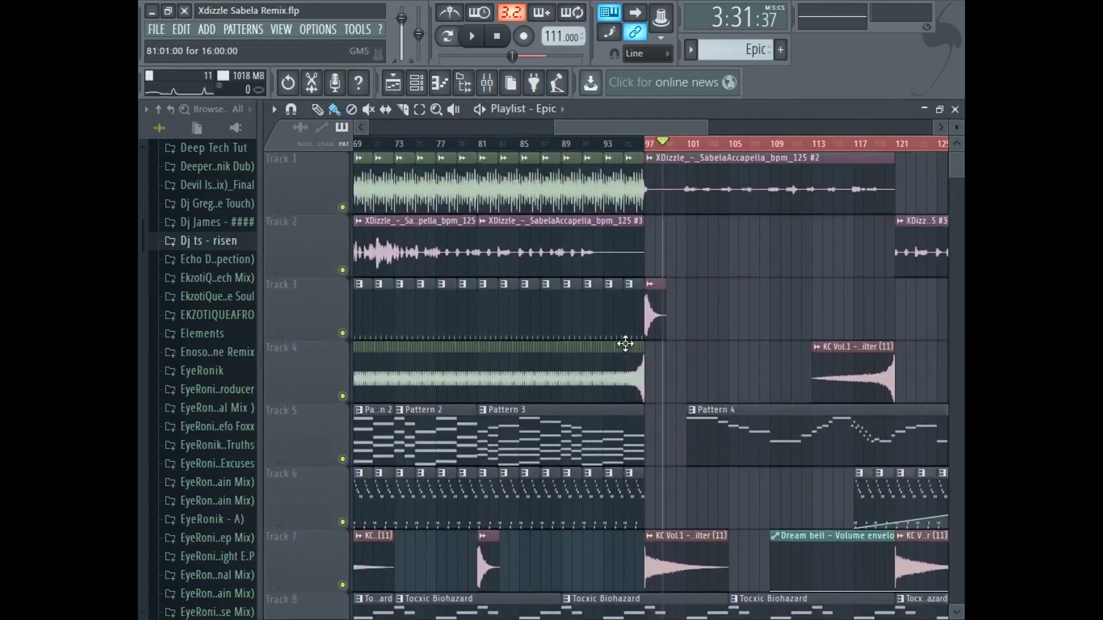
{"action": "scroll", "coordinate": [708, 122], "scroll_direction": "down", "scroll_amount": 3}
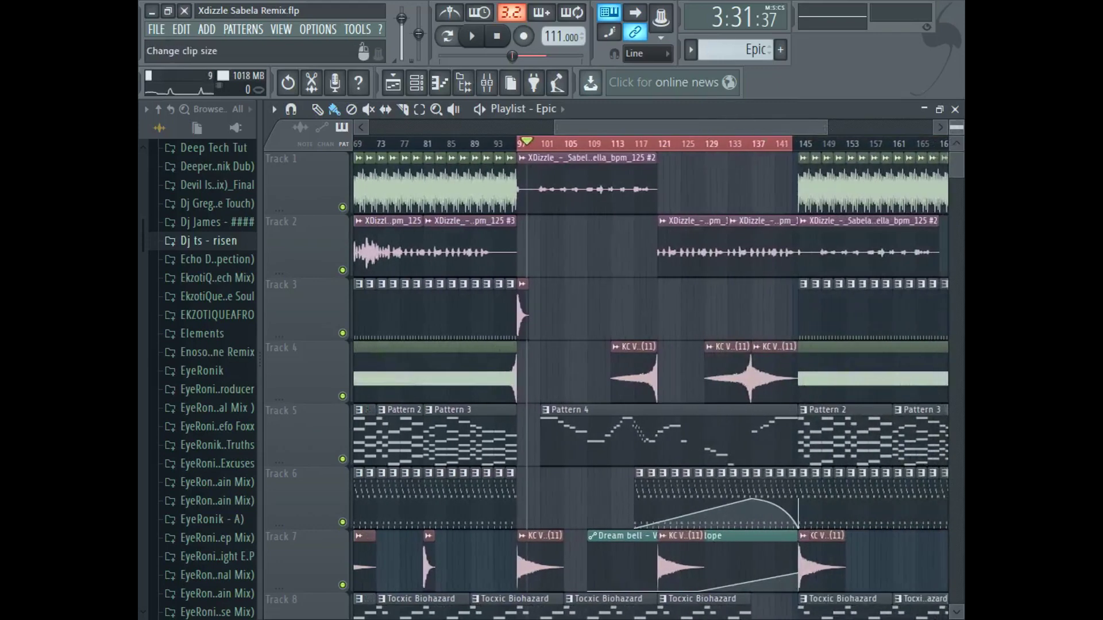
{"action": "scroll", "coordinate": [956, 128], "scroll_direction": "down", "scroll_amount": 2}
{"action": "left_click_drag", "start_coordinate": [953, 163], "coordinate": [957, 175]}
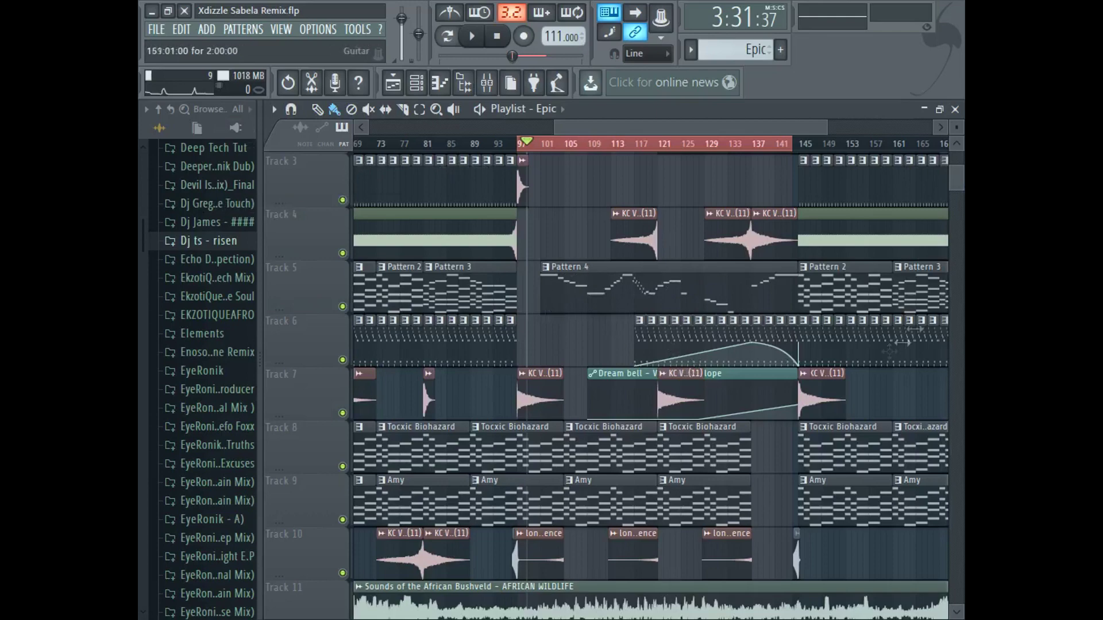
{"action": "left_click_drag", "start_coordinate": [955, 178], "coordinate": [958, 164]}
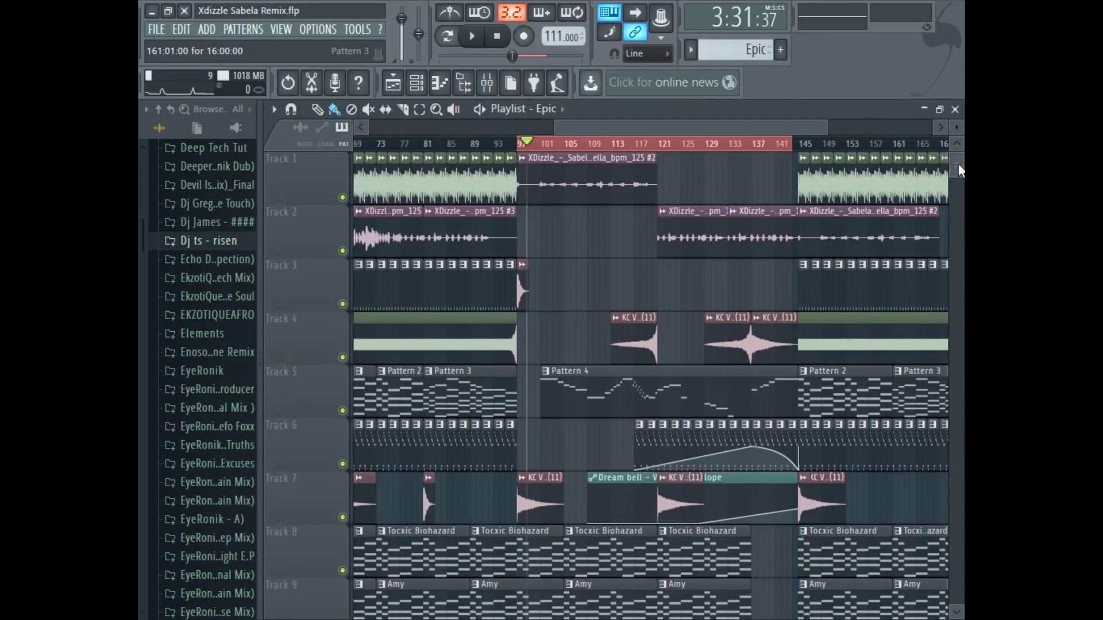
- Select the SabelaAccapella_bpm_125 #2 clip at bar 97 on track 1 and show its effects chain in the mixer
{"action": "left_click_drag", "start_coordinate": [679, 127], "coordinate": [654, 128]}
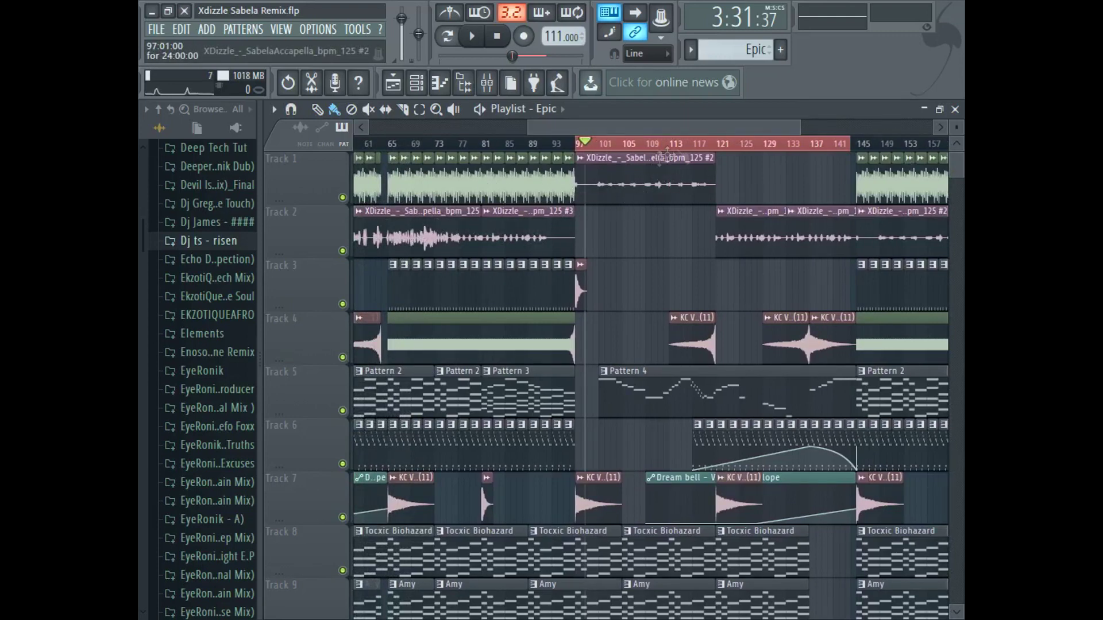
{"action": "scroll", "coordinate": [662, 155], "scroll_direction": "up", "scroll_amount": 4}
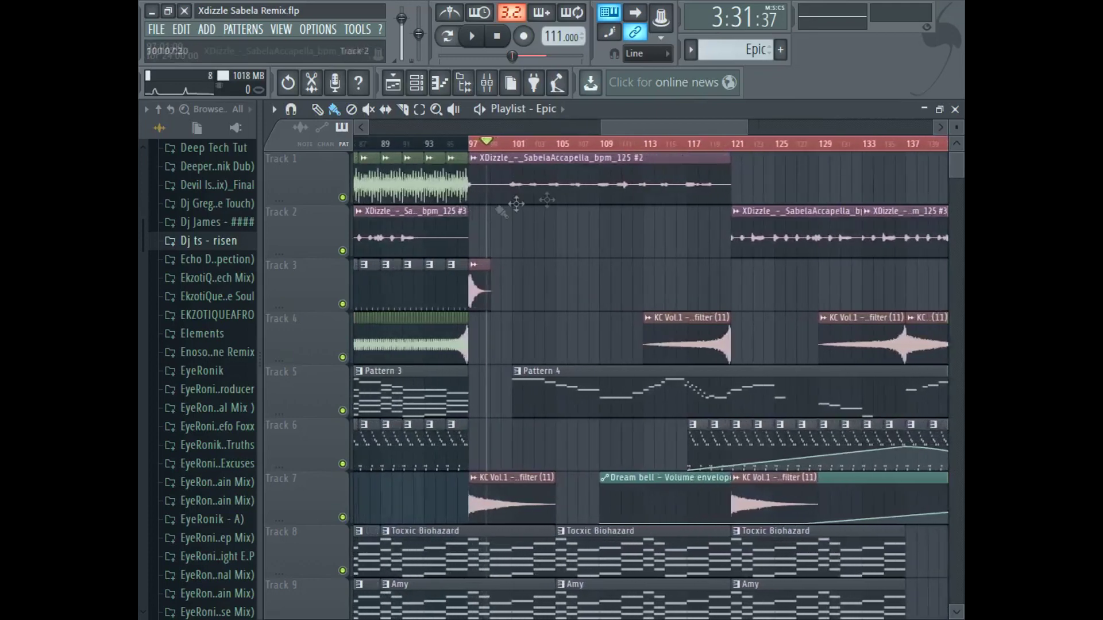
{"action": "left_click_drag", "start_coordinate": [664, 126], "coordinate": [630, 131]}
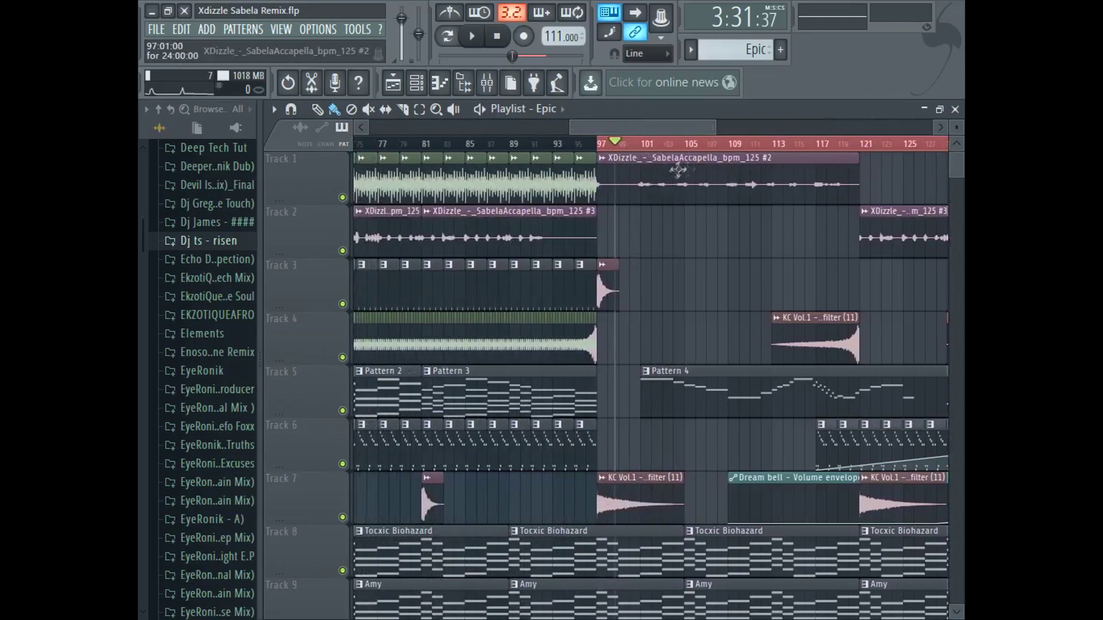
{"action": "left_click_drag", "start_coordinate": [715, 126], "coordinate": [754, 126]}
{"action": "left_click_drag", "start_coordinate": [681, 139], "coordinate": [691, 139]}
{"action": "double_click", "coordinate": [618, 178]}
{"action": "left_click", "coordinate": [497, 86]}
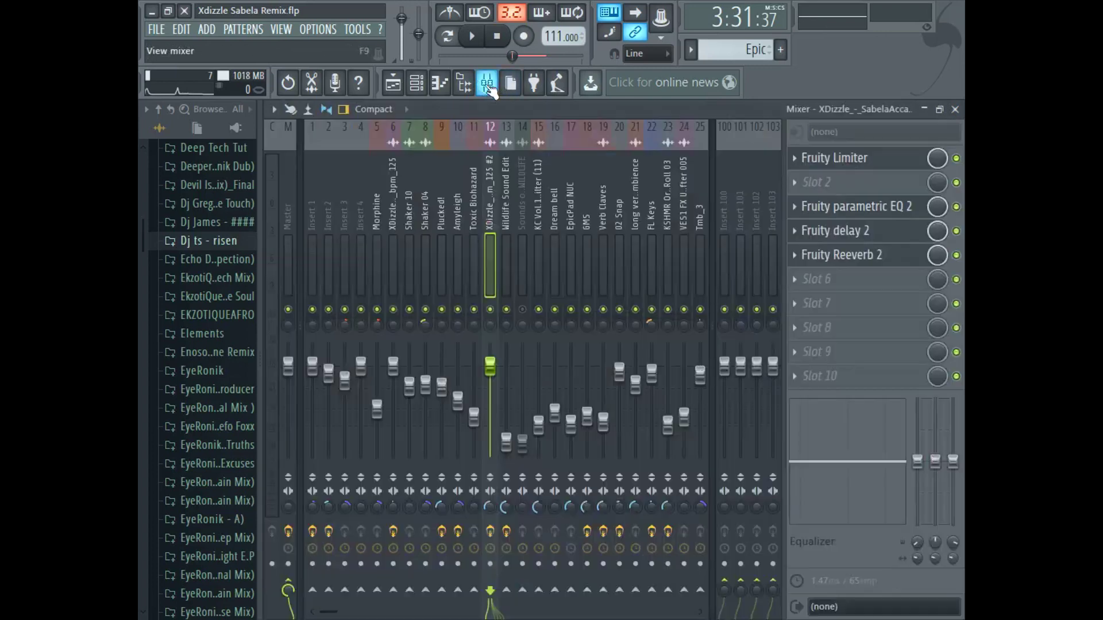
- Check the acapella track's Fruity Limiter, and open its Fruity parametric EQ 2 to inspect the band 1 low cut
{"action": "left_click", "coordinate": [868, 165]}
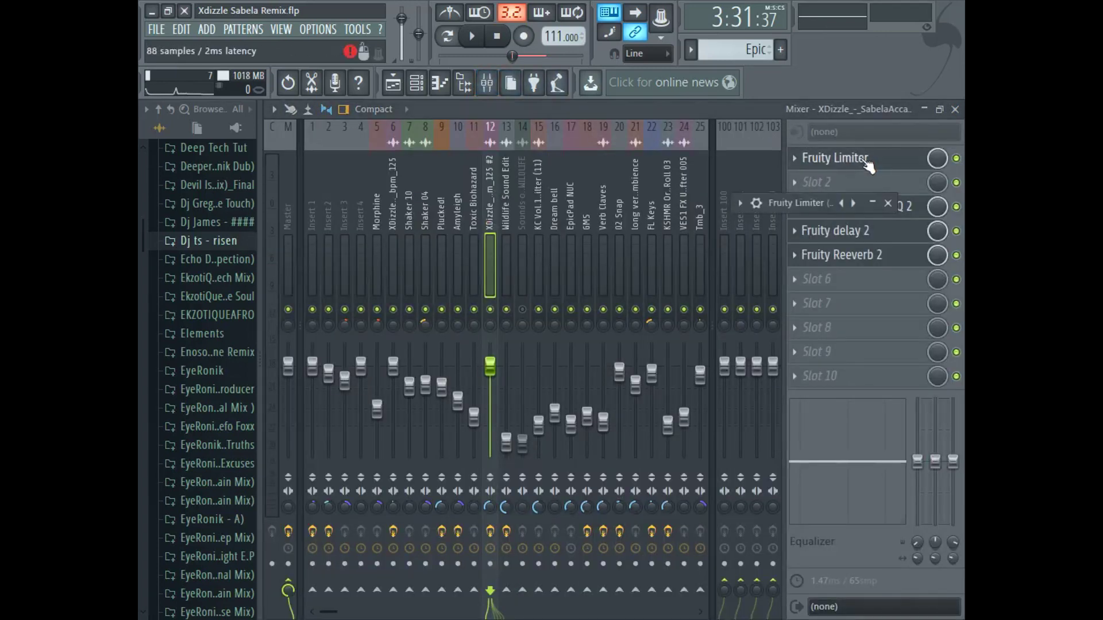
{"action": "left_click", "coordinate": [872, 205]}
{"action": "left_click", "coordinate": [887, 204]}
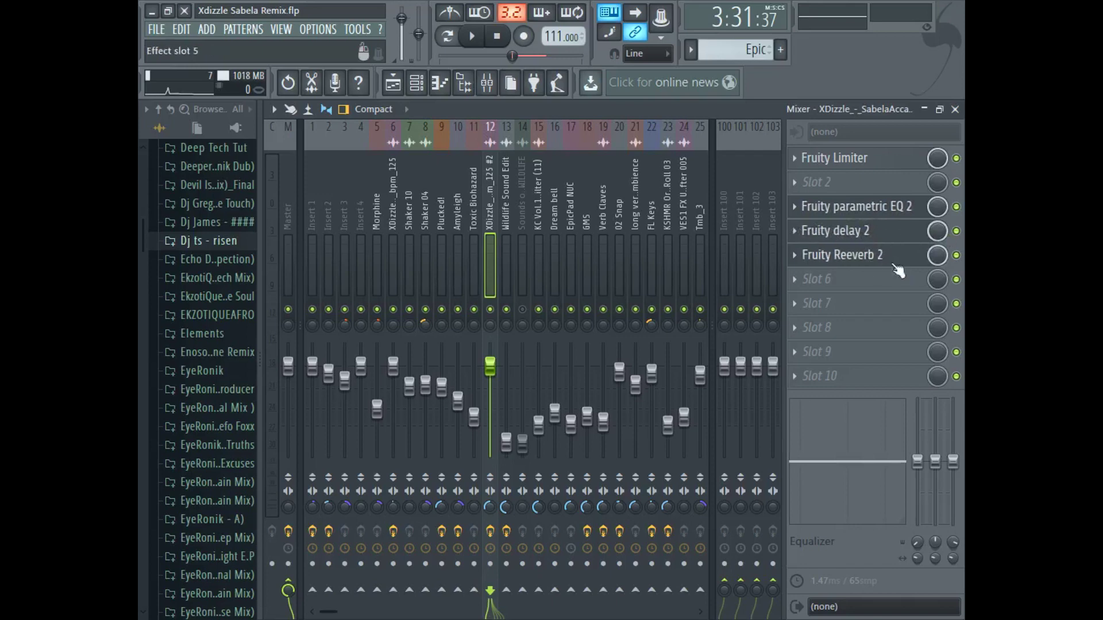
{"action": "left_click", "coordinate": [896, 213]}
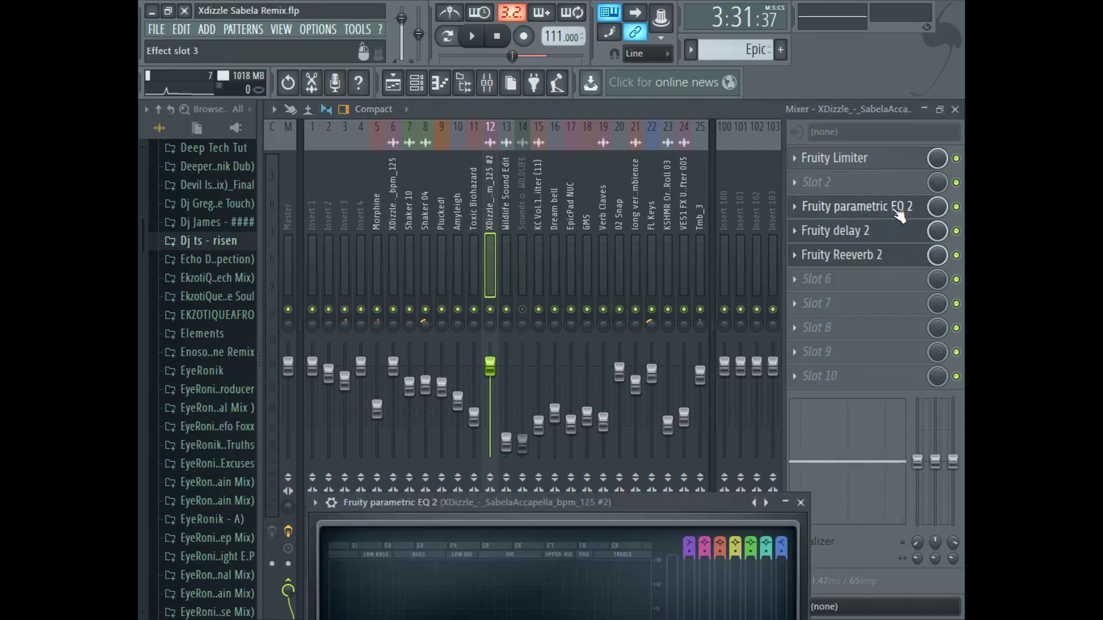
{"action": "left_click_drag", "start_coordinate": [658, 508], "coordinate": [659, 243]}
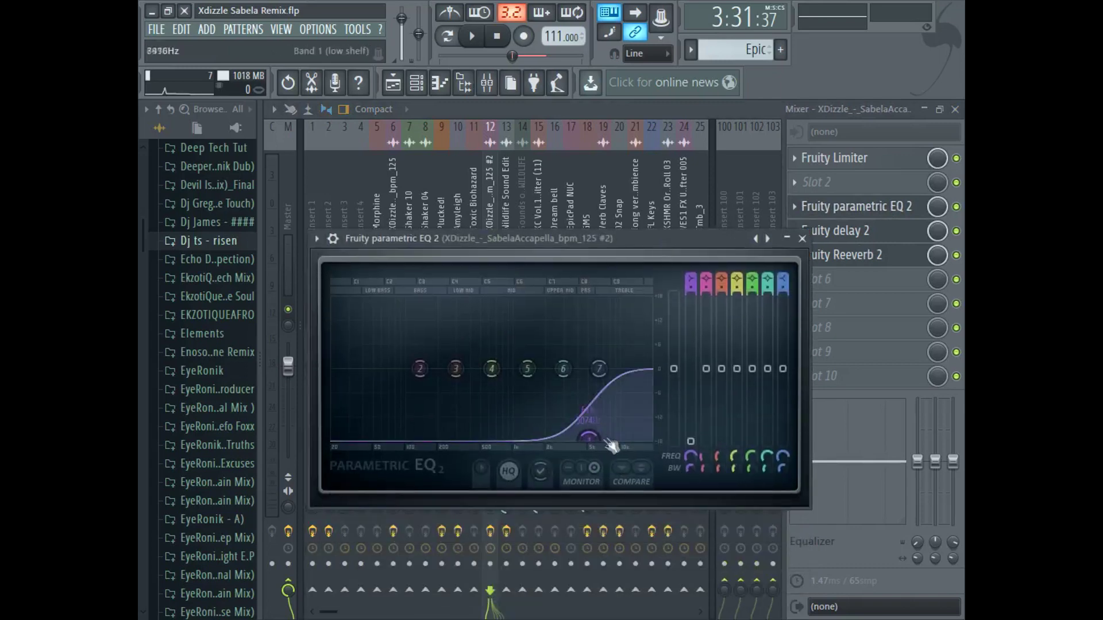
{"action": "left_click_drag", "start_coordinate": [604, 446], "coordinate": [589, 428]}
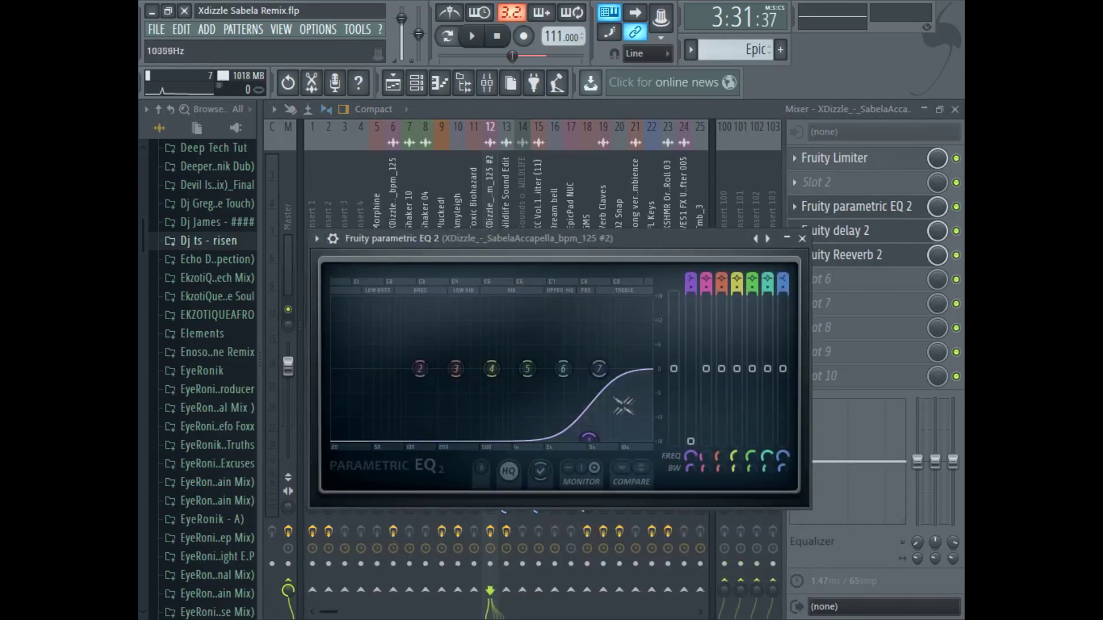
- View the acapella #2 clip's sample settings in the playlist, then solo track 1 and play it
{"action": "left_click", "coordinate": [393, 83]}
{"action": "double_click", "coordinate": [612, 193]}
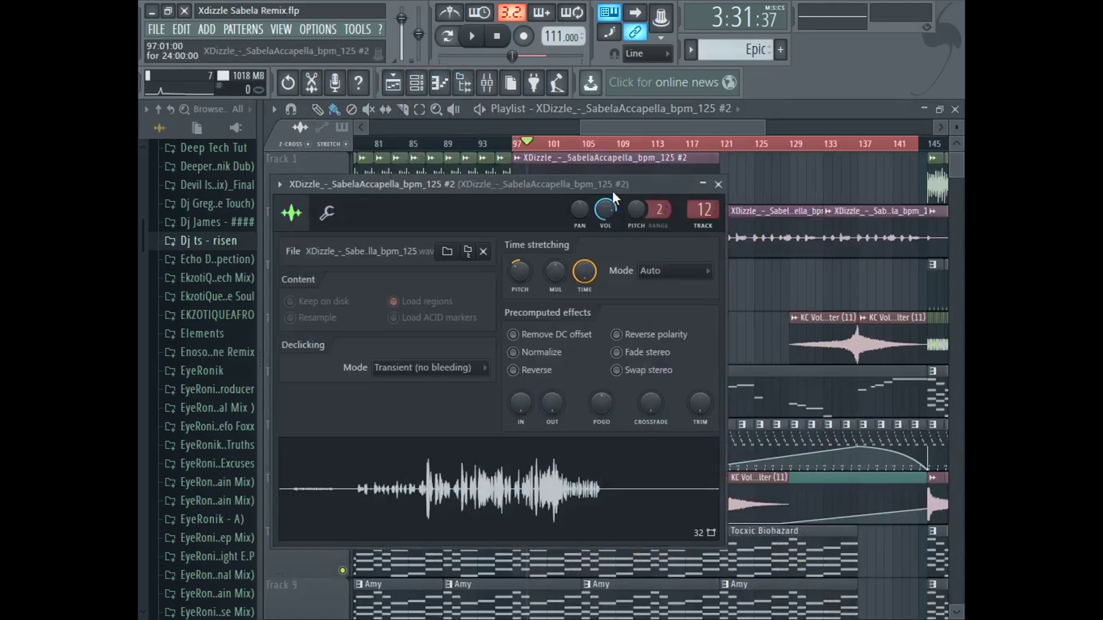
{"action": "left_click", "coordinate": [702, 185]}
{"action": "right_click", "coordinate": [343, 197]}
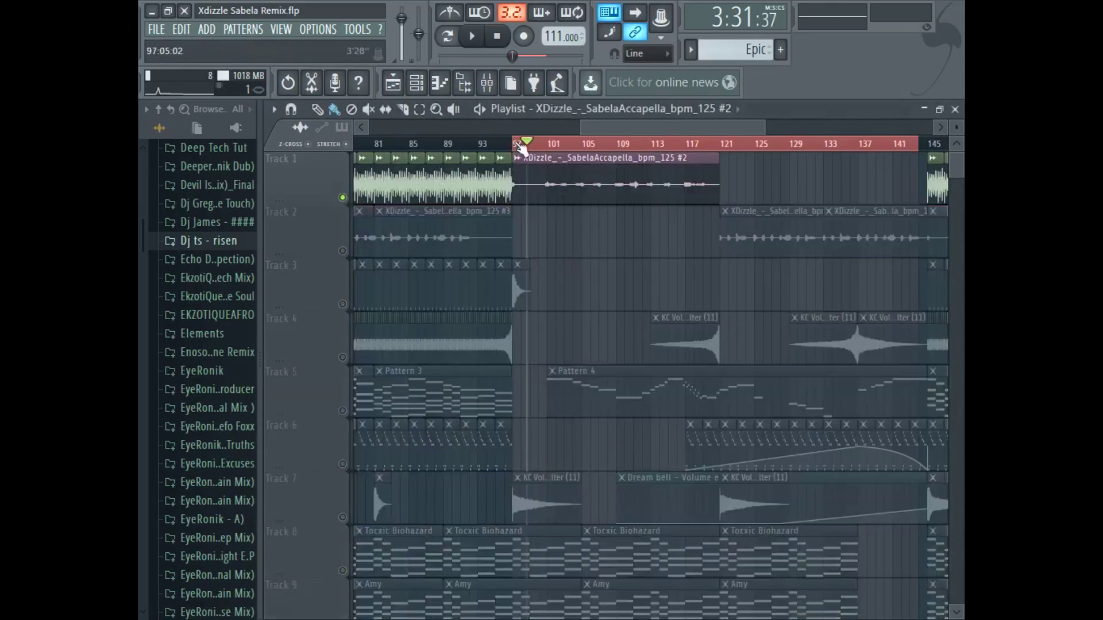
{"action": "key", "text": "space"}
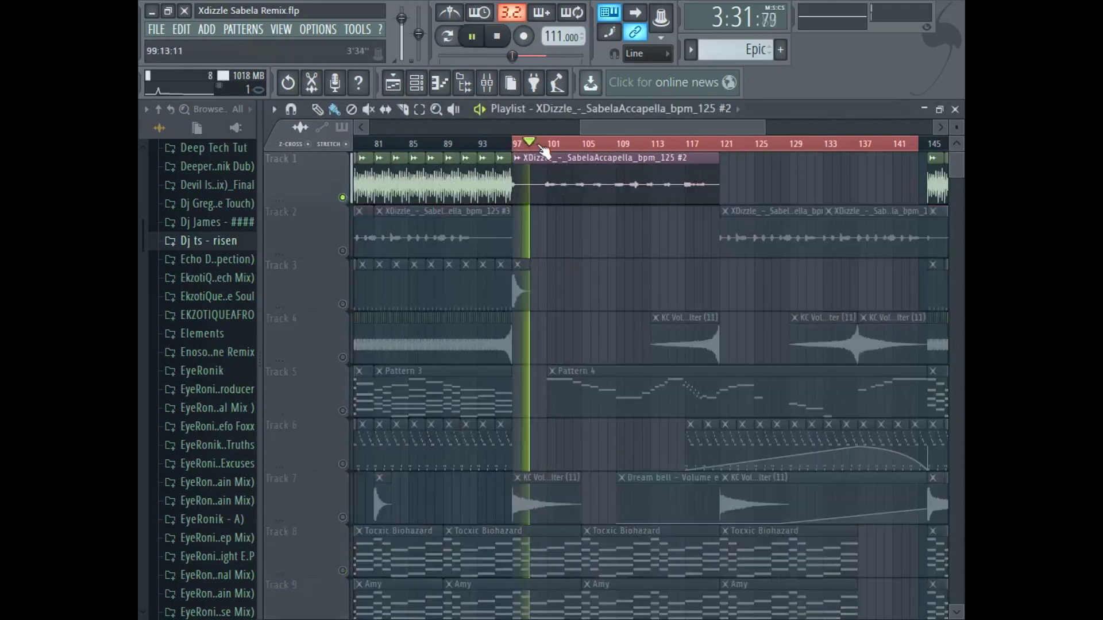
- Shift band 1 of the acapella's Fruity parametric EQ 2 slightly higher in frequency, and play the arrangement from bar 97
{"action": "left_click", "coordinate": [493, 94]}
{"action": "left_click", "coordinate": [856, 208]}
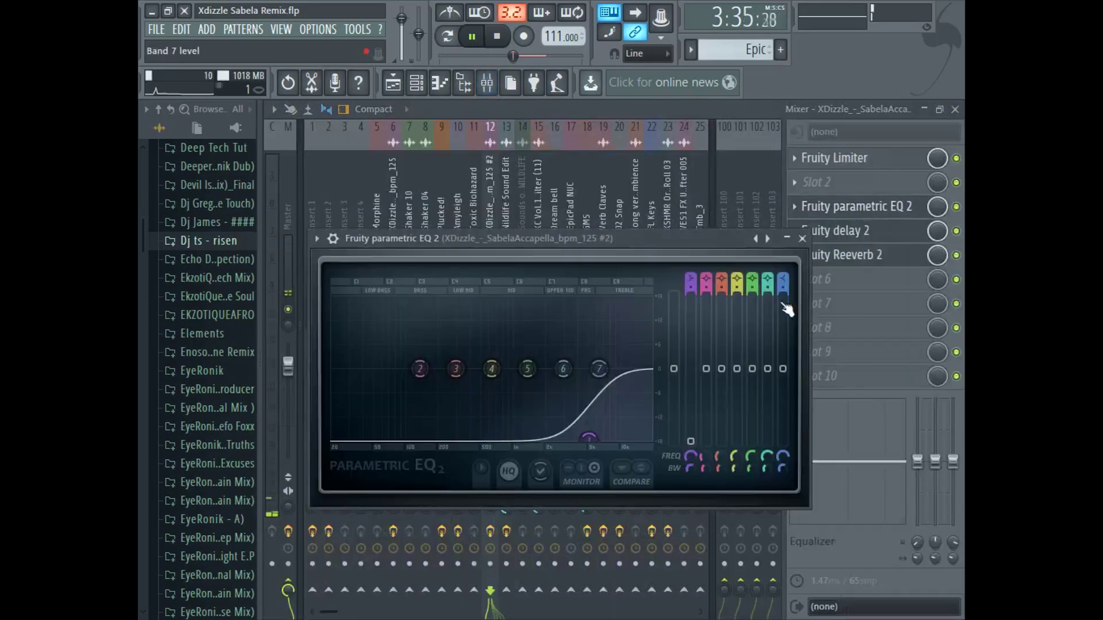
{"action": "mouse_move", "coordinate": [588, 440]}
{"action": "left_mouse_down"}
{"action": "mouse_move", "coordinate": [597, 440]}
{"action": "mouse_move", "coordinate": [333, 436]}
{"action": "mouse_move", "coordinate": [646, 438]}
{"action": "mouse_move", "coordinate": [599, 438]}
{"action": "left_mouse_up"}
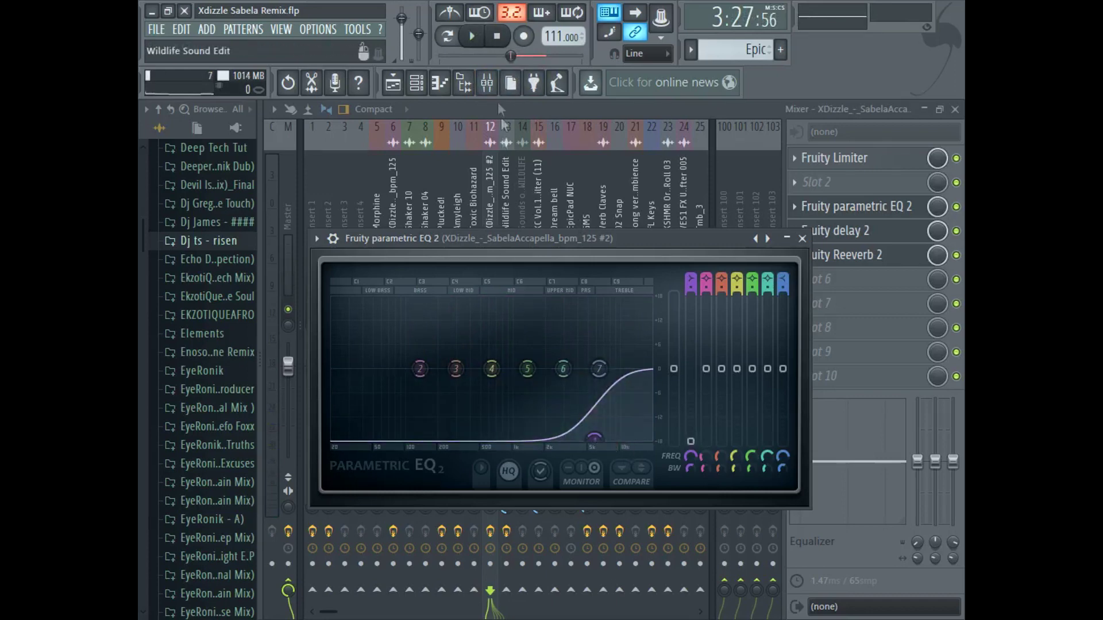
{"action": "left_click", "coordinate": [479, 38]}
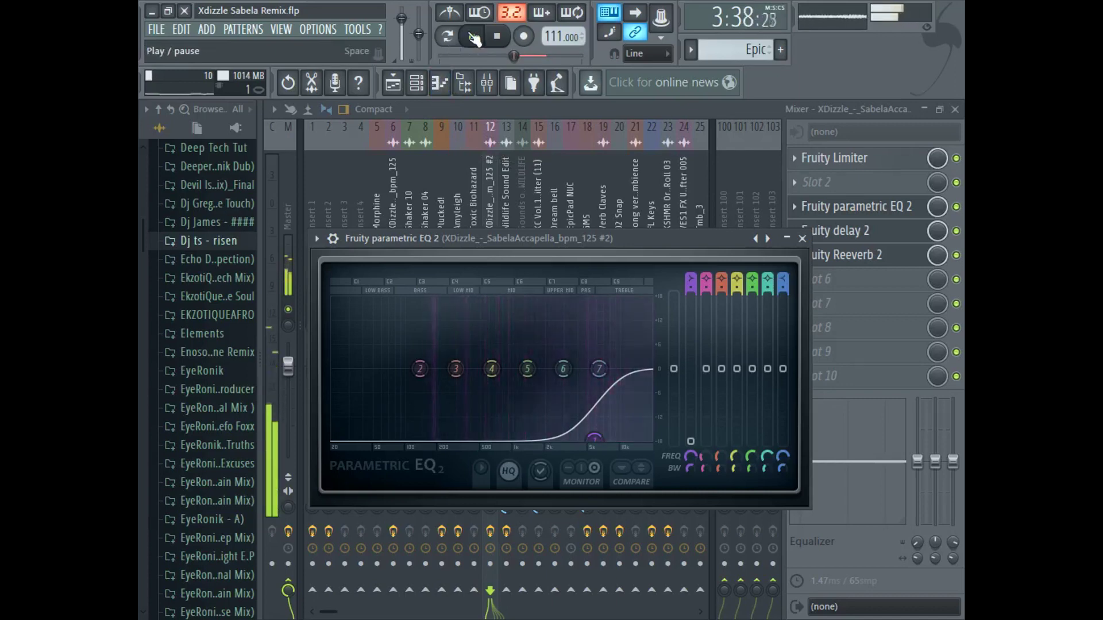
- Unmute track 2 in the playlist and play the acapella clips from bar 121, pausing after a few bars
{"action": "left_click", "coordinate": [392, 82]}
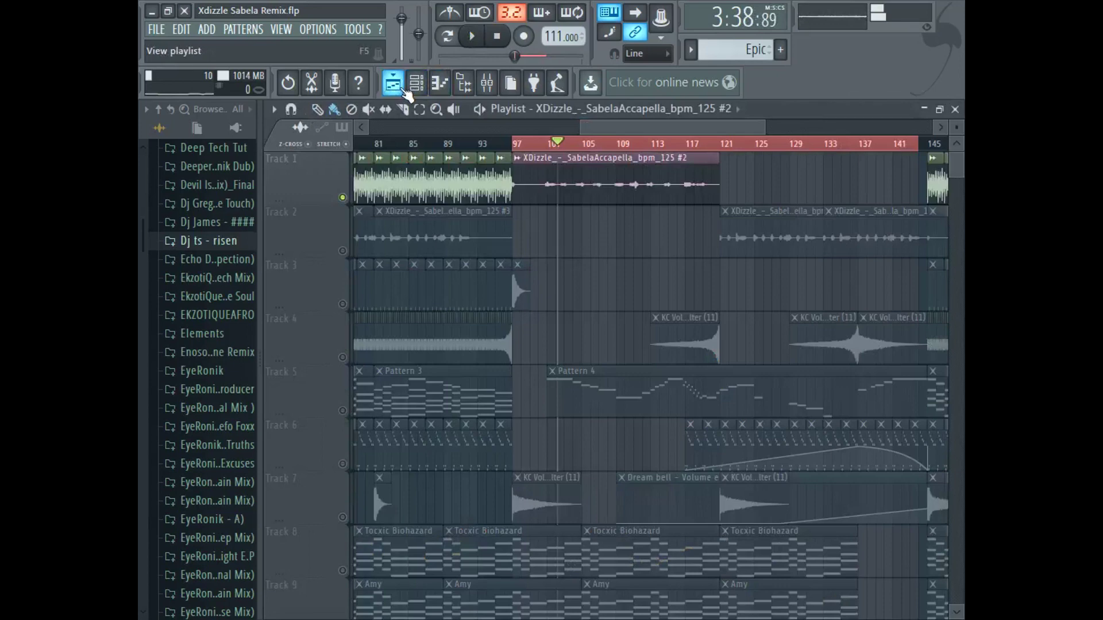
{"action": "left_click_drag", "start_coordinate": [764, 128], "coordinate": [810, 128]}
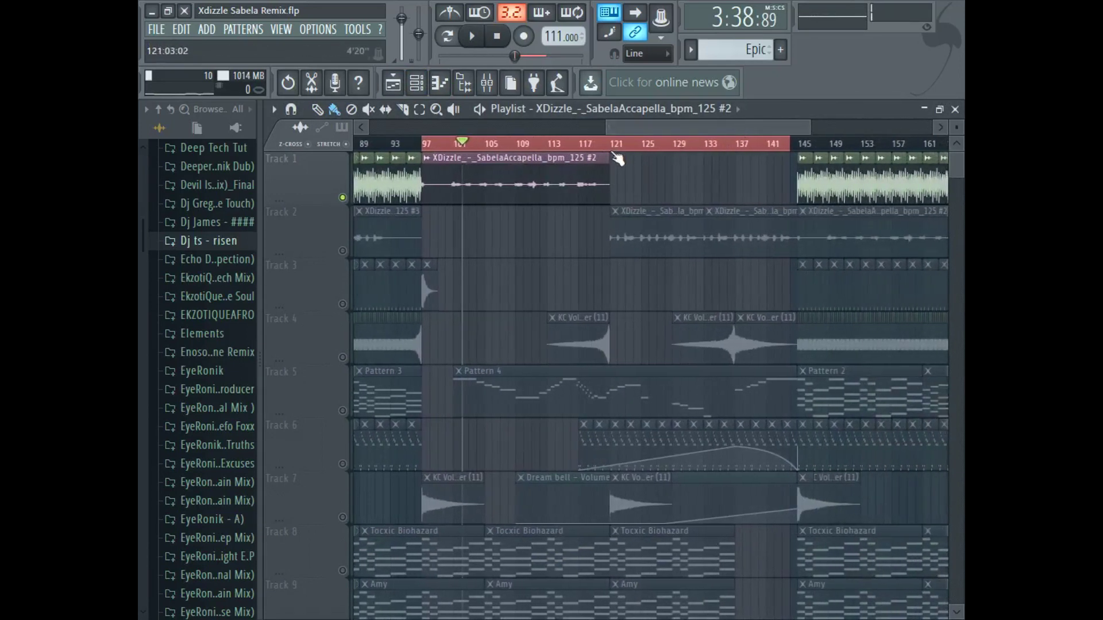
{"action": "left_click", "coordinate": [343, 251]}
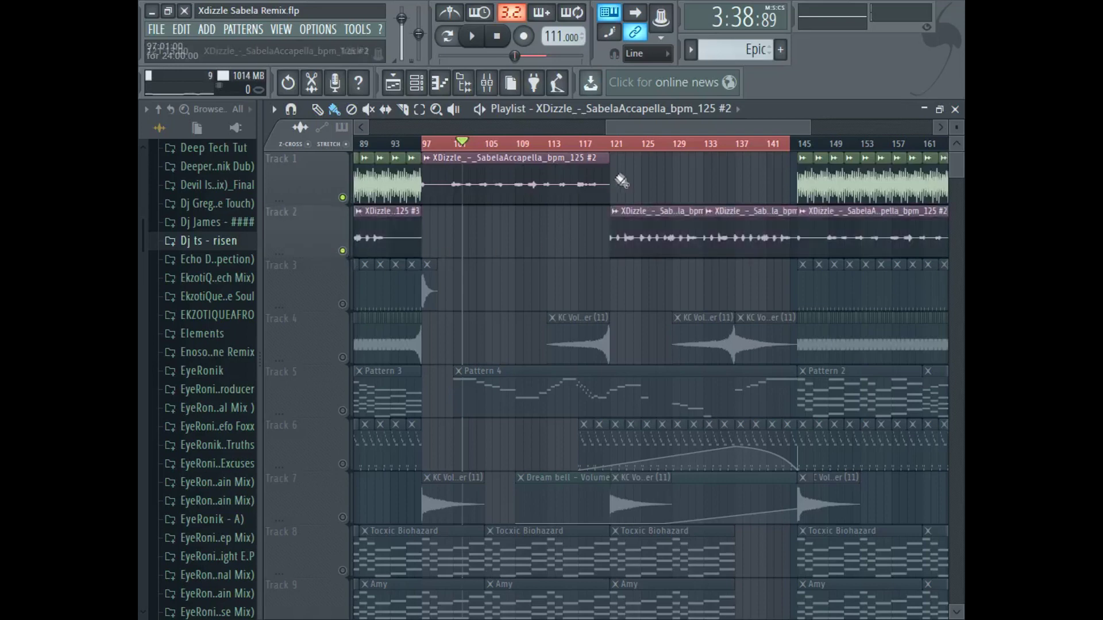
{"action": "left_click", "coordinate": [613, 147]}
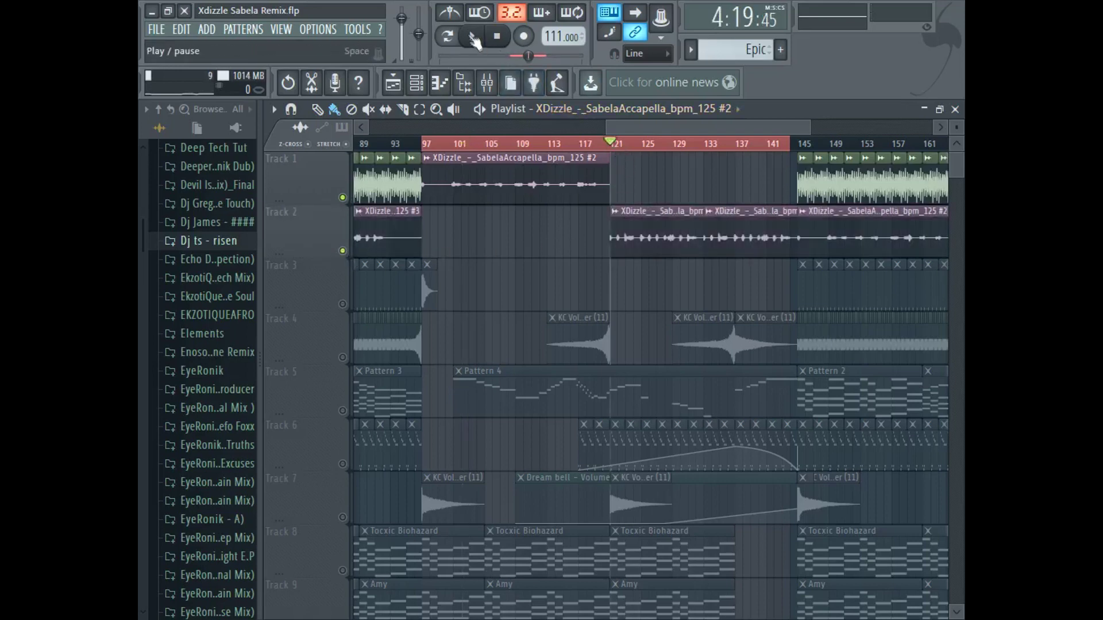
{"action": "left_click", "coordinate": [474, 39]}
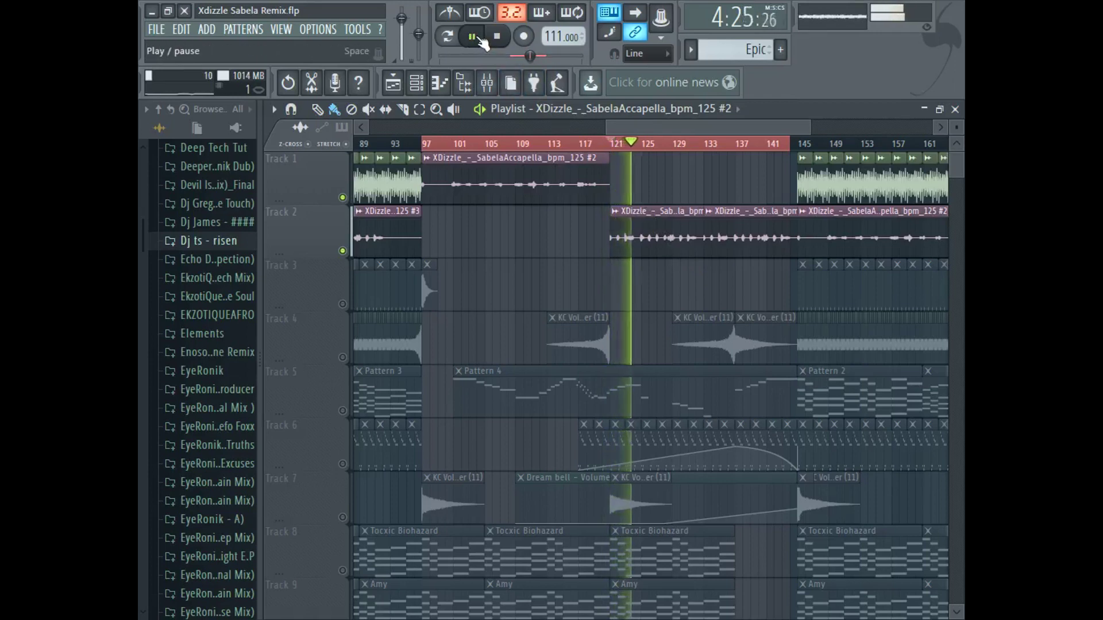
{"action": "left_click", "coordinate": [472, 37]}
{"action": "scroll", "coordinate": [750, 139], "scroll_direction": "left", "scroll_amount": 3}
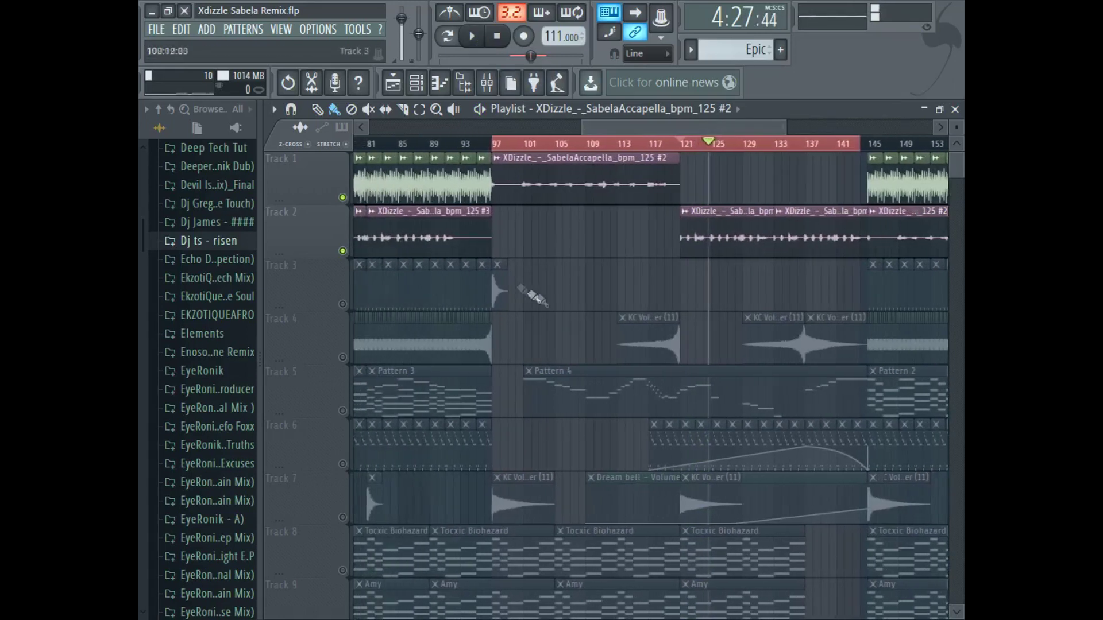
- Return the playback position to bar 97 and examine the FL Keys notes of Pattern 4 in the piano roll
{"action": "left_click", "coordinate": [497, 36]}
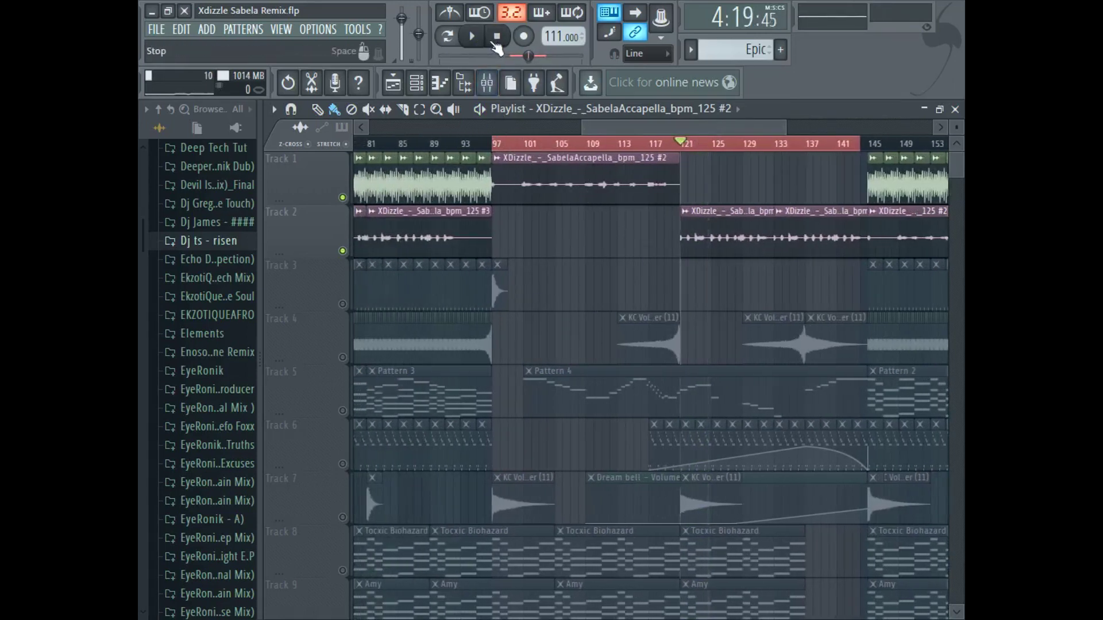
{"action": "left_click", "coordinate": [498, 144]}
{"action": "double_click", "coordinate": [549, 384]}
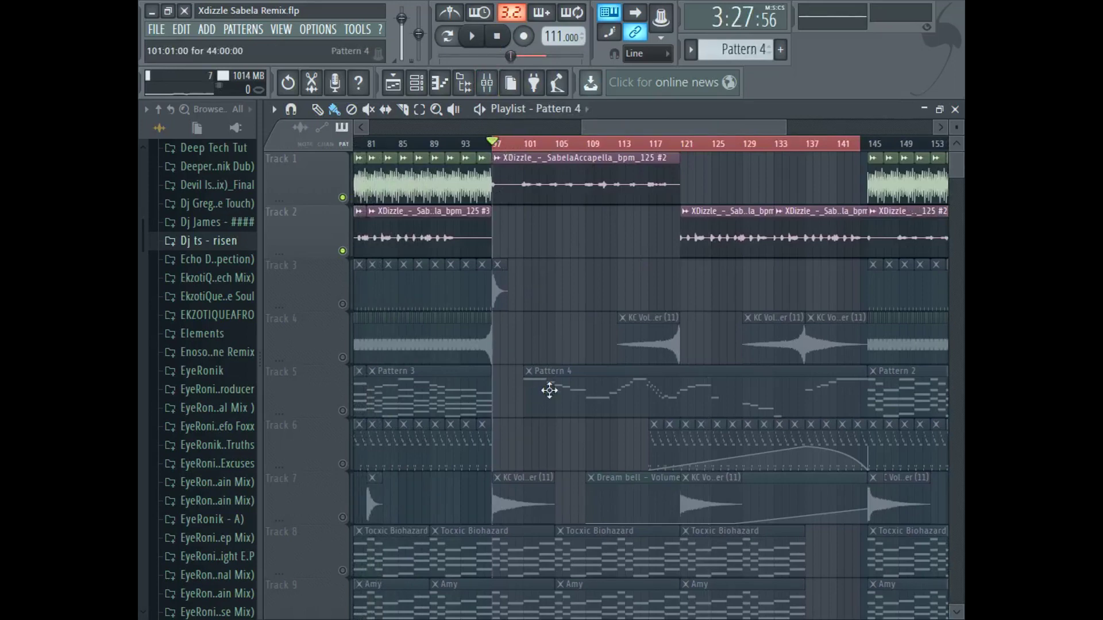
{"action": "scroll", "coordinate": [611, 149], "scroll_direction": "up", "scroll_amount": 2}
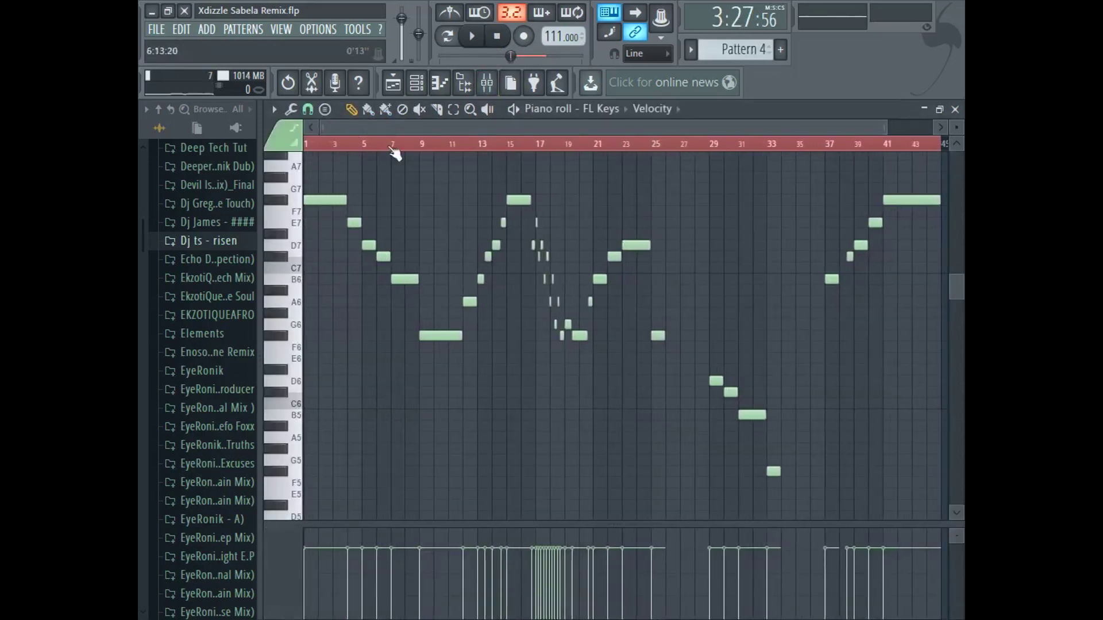
{"action": "left_click", "coordinate": [416, 82]}
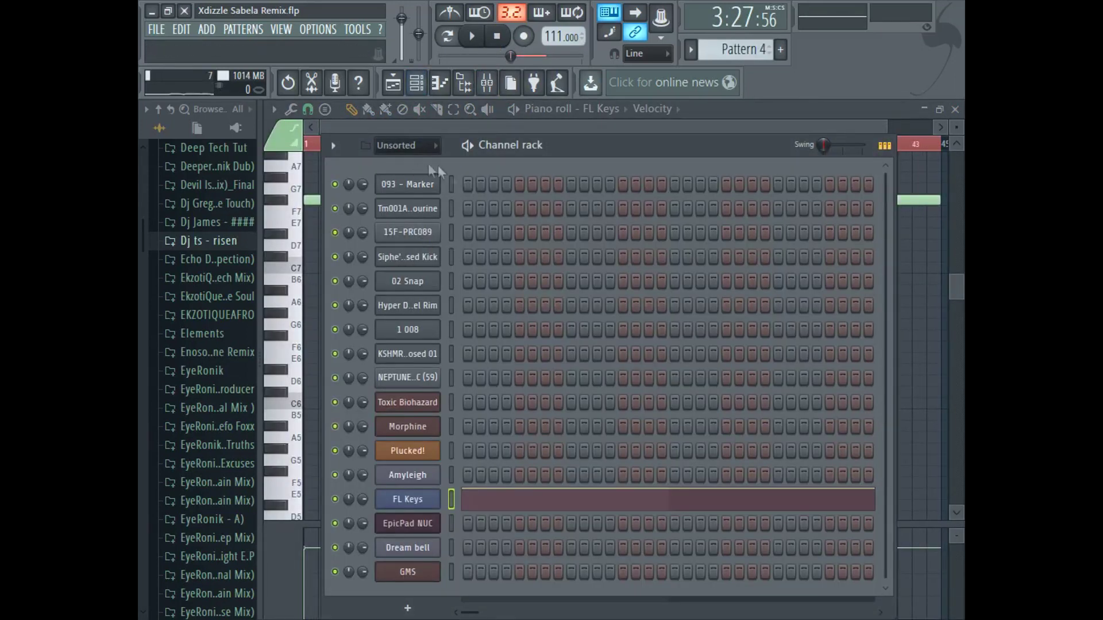
{"action": "left_click", "coordinate": [601, 501]}
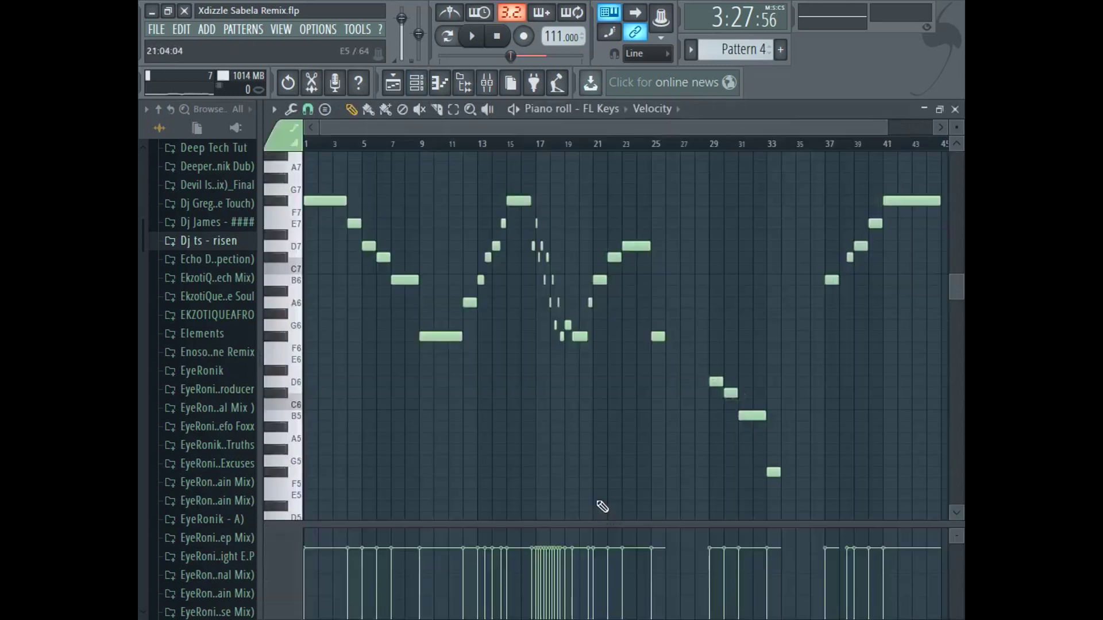
{"action": "left_click_drag", "start_coordinate": [888, 131], "coordinate": [344, 155]}
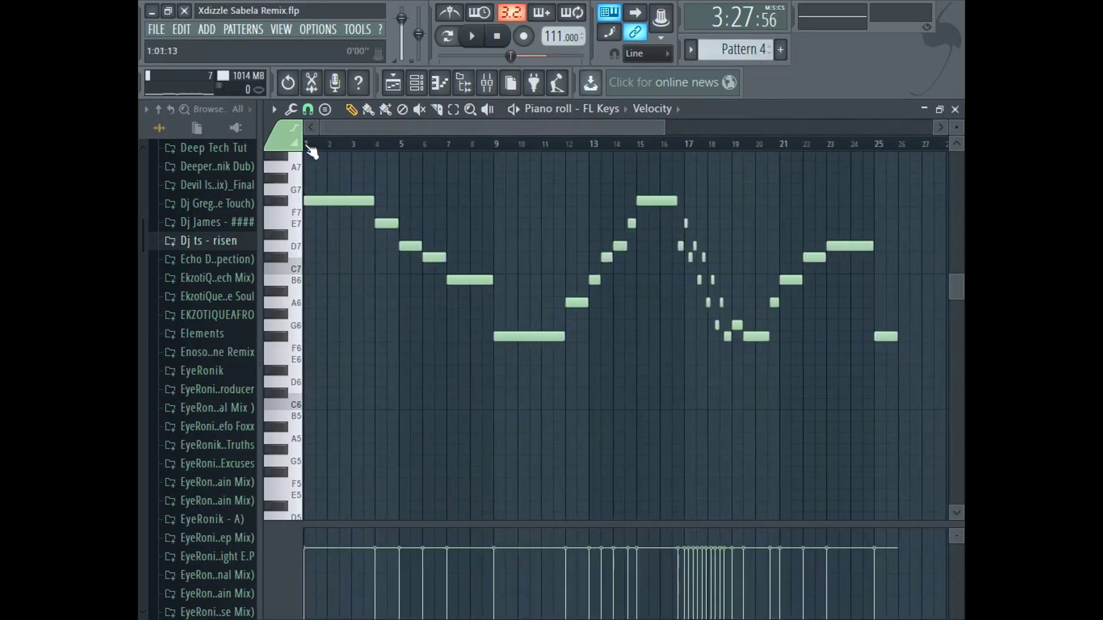
- Play the breakdown from bar 97 and unmute track 5 in the playlist to hear Pattern 4
{"action": "left_click", "coordinate": [472, 36]}
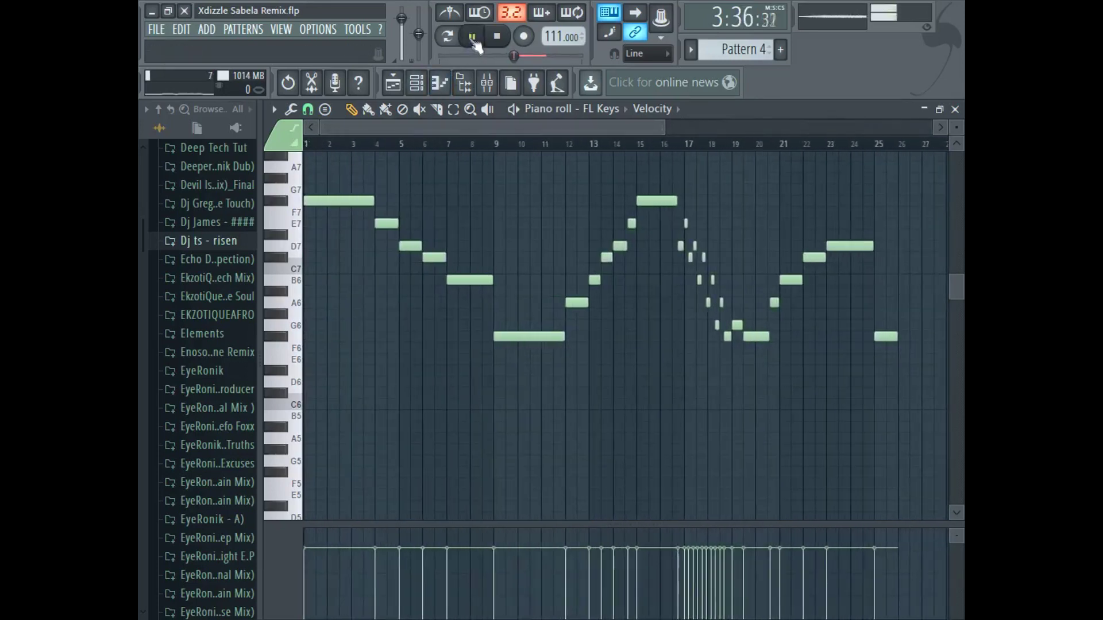
{"action": "left_click", "coordinate": [393, 82]}
{"action": "left_click", "coordinate": [342, 410]}
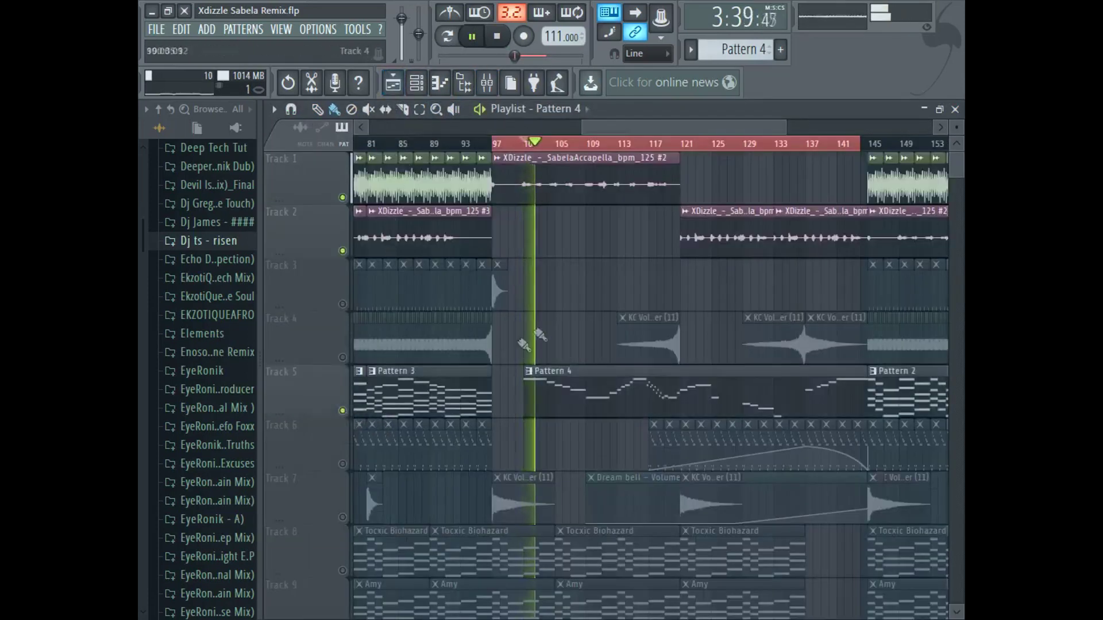
- Look over the breakdown's lower tracks, reopen Pattern 4's notes in the piano roll, and pause playback
{"action": "left_click", "coordinate": [940, 127]}
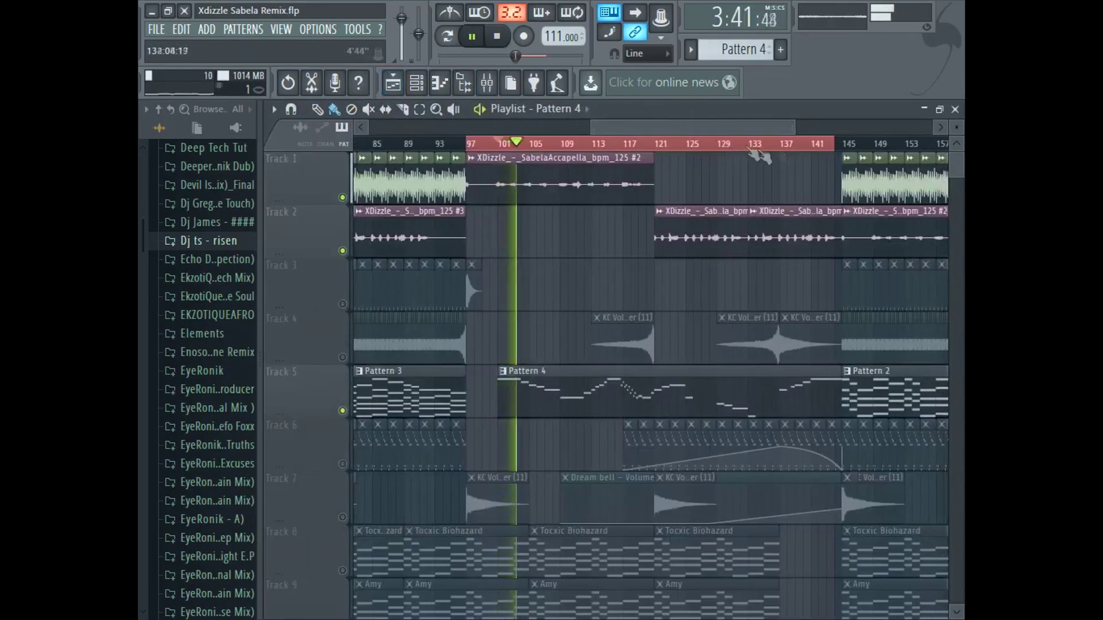
{"action": "scroll", "coordinate": [955, 129], "scroll_direction": "down", "scroll_amount": 2}
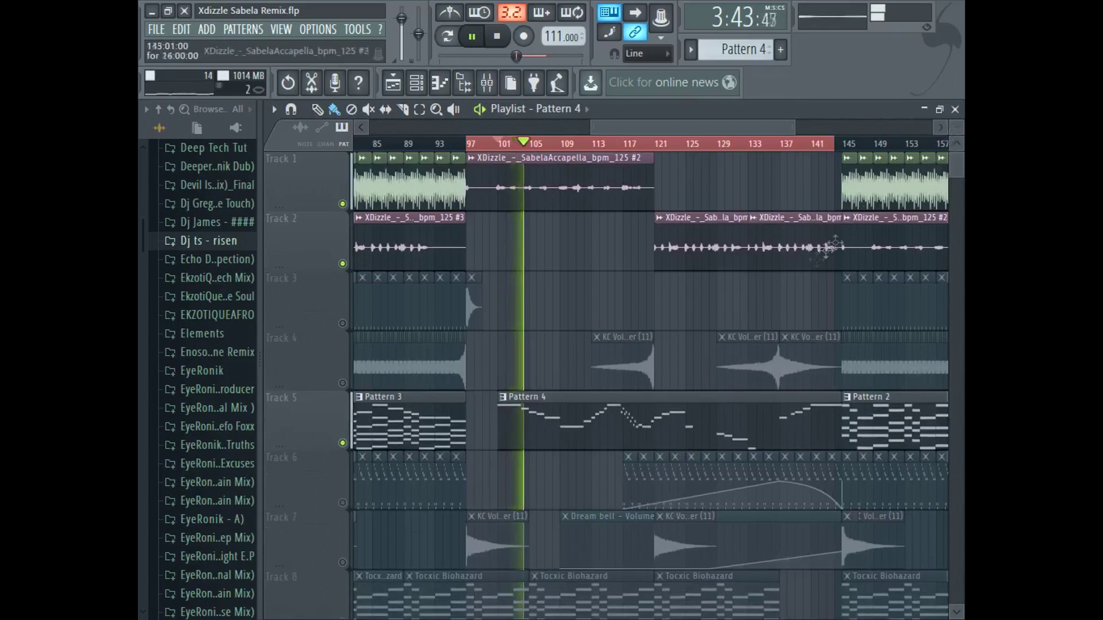
{"action": "scroll", "coordinate": [714, 353], "scroll_direction": "down", "scroll_amount": 1}
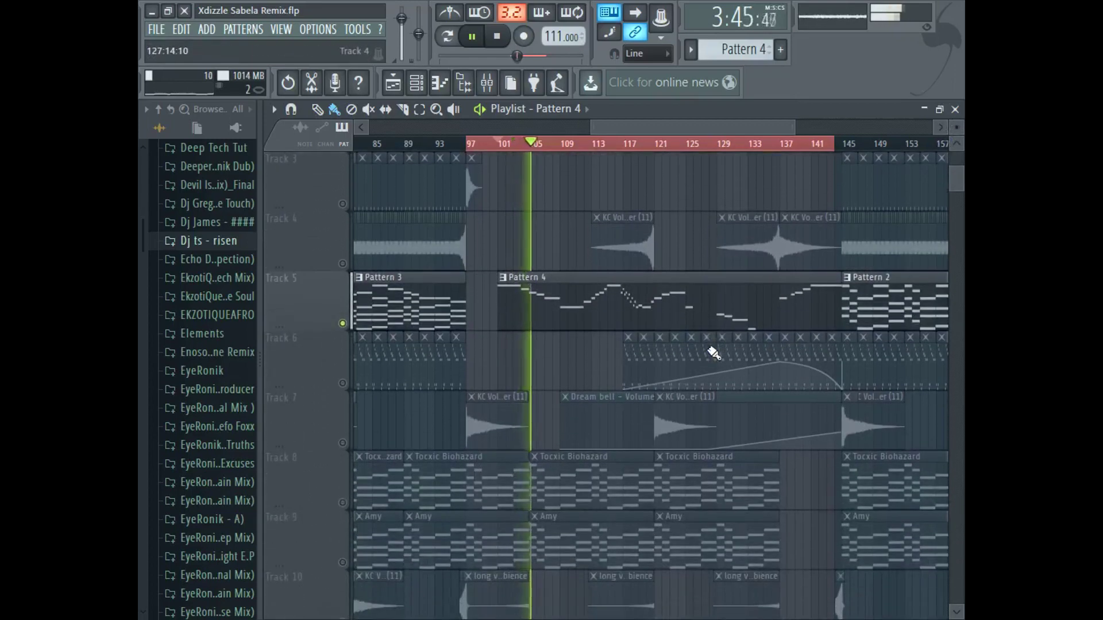
{"action": "scroll", "coordinate": [714, 353], "scroll_direction": "down", "scroll_amount": 1}
{"action": "double_click", "coordinate": [634, 262]}
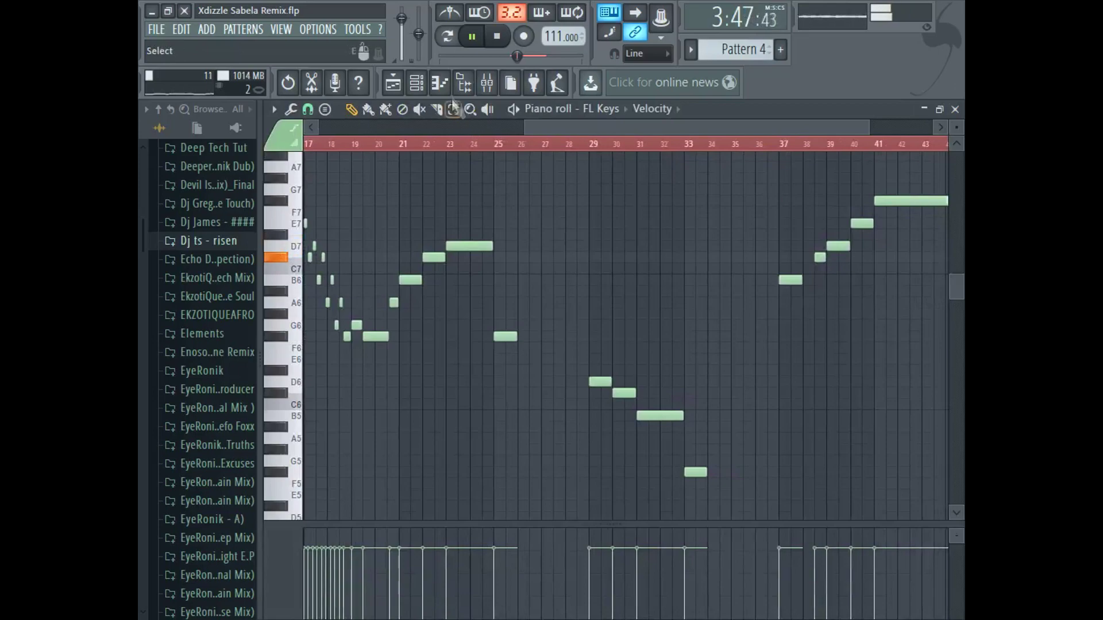
{"action": "left_click", "coordinate": [477, 43]}
- Open the FL Keys instrument from the channel rack and view its effects chain in the mixer
{"action": "left_click", "coordinate": [416, 84]}
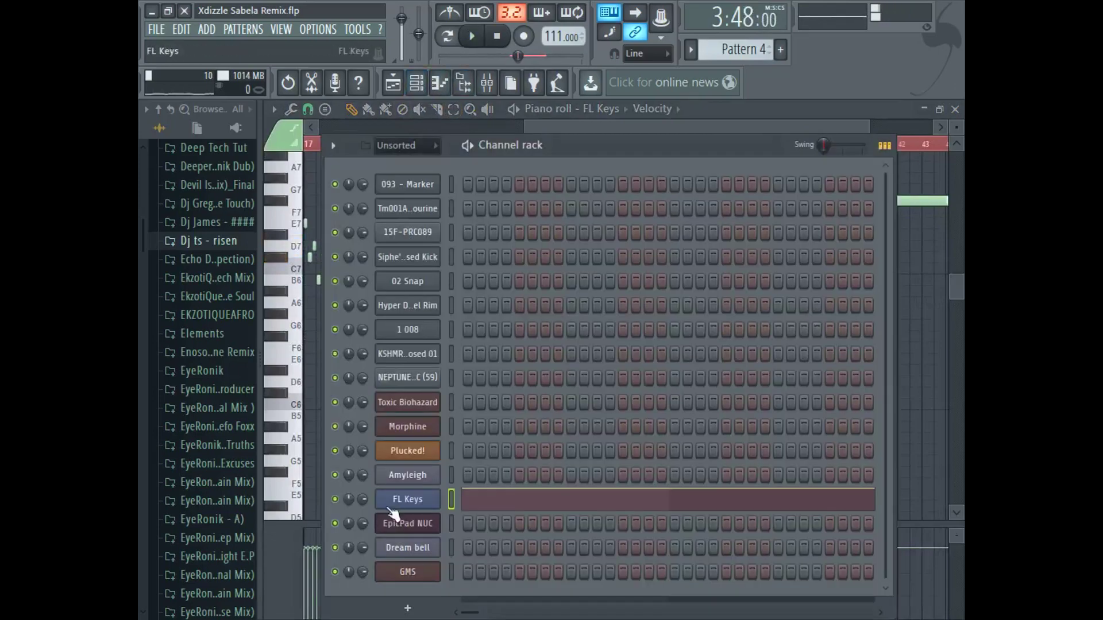
{"action": "left_click", "coordinate": [391, 509]}
{"action": "left_click_drag", "start_coordinate": [763, 293], "coordinate": [559, 177]}
{"action": "left_click", "coordinate": [342, 206]}
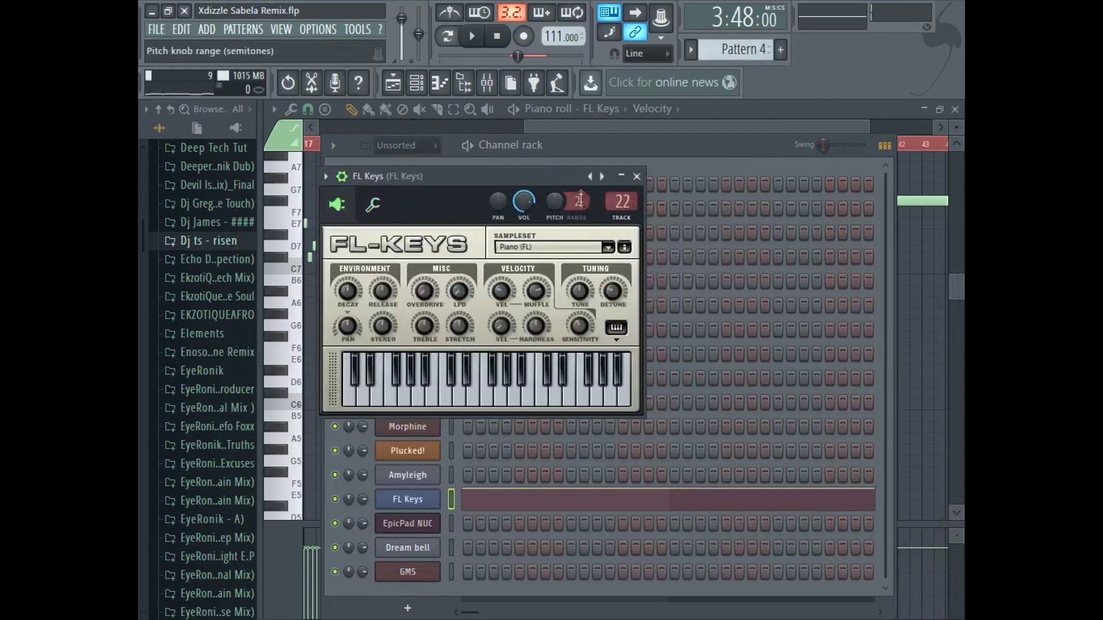
{"action": "left_click", "coordinate": [486, 84]}
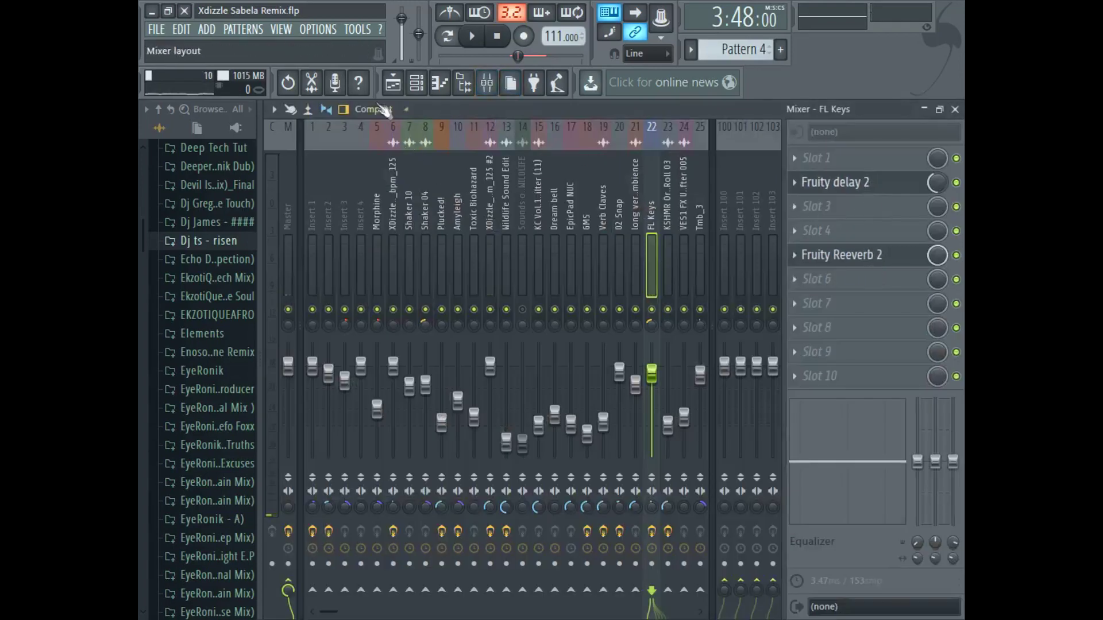
- Resume playing the breakdown in the playlist and unmute the Amy track 9 and the Toxic Biohazard track 8
{"action": "left_click", "coordinate": [393, 84]}
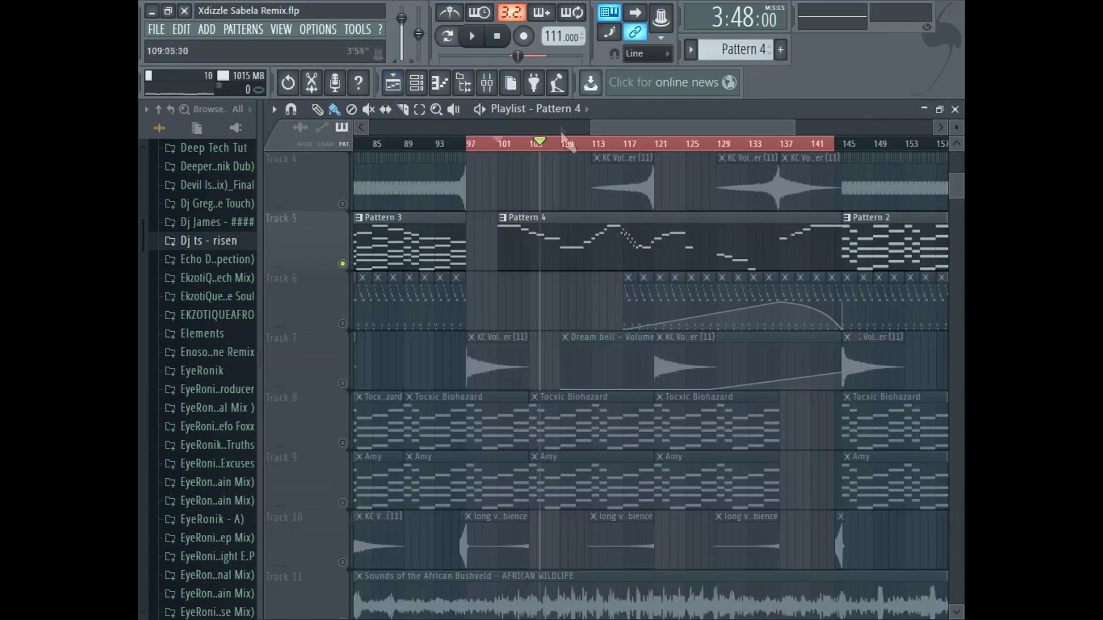
{"action": "left_click", "coordinate": [475, 38]}
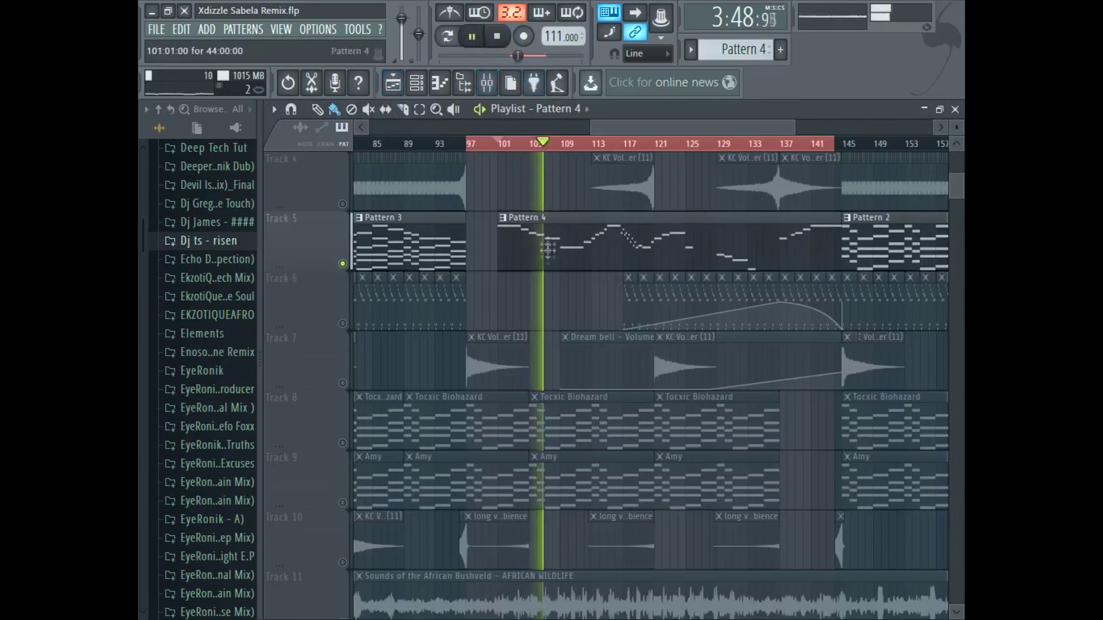
{"action": "scroll", "coordinate": [442, 353], "scroll_direction": "down", "scroll_amount": 2}
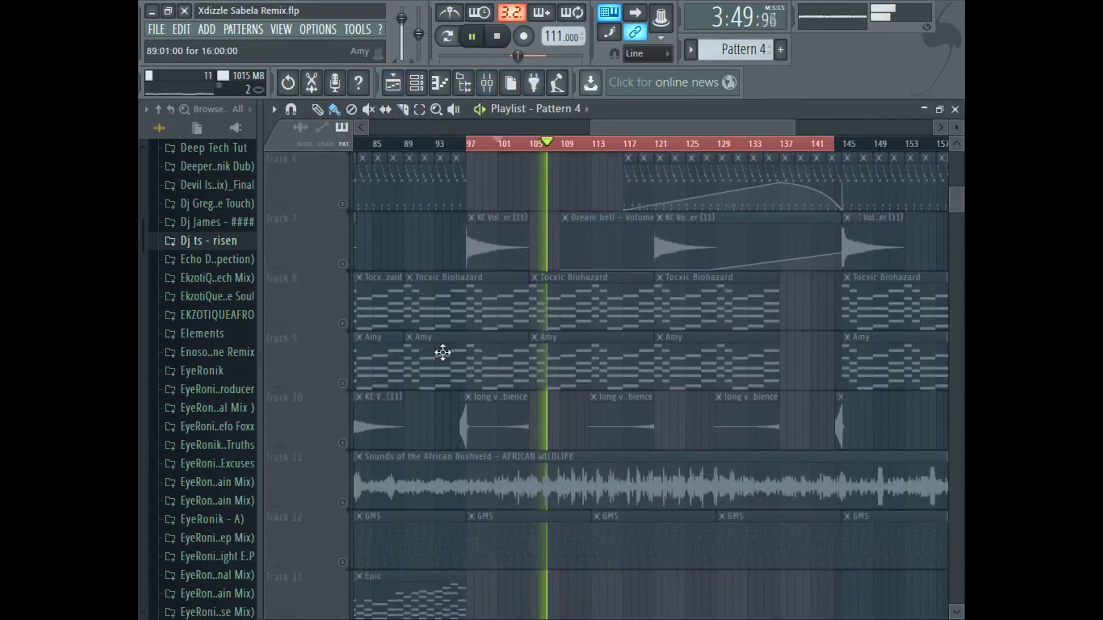
{"action": "left_click", "coordinate": [343, 383]}
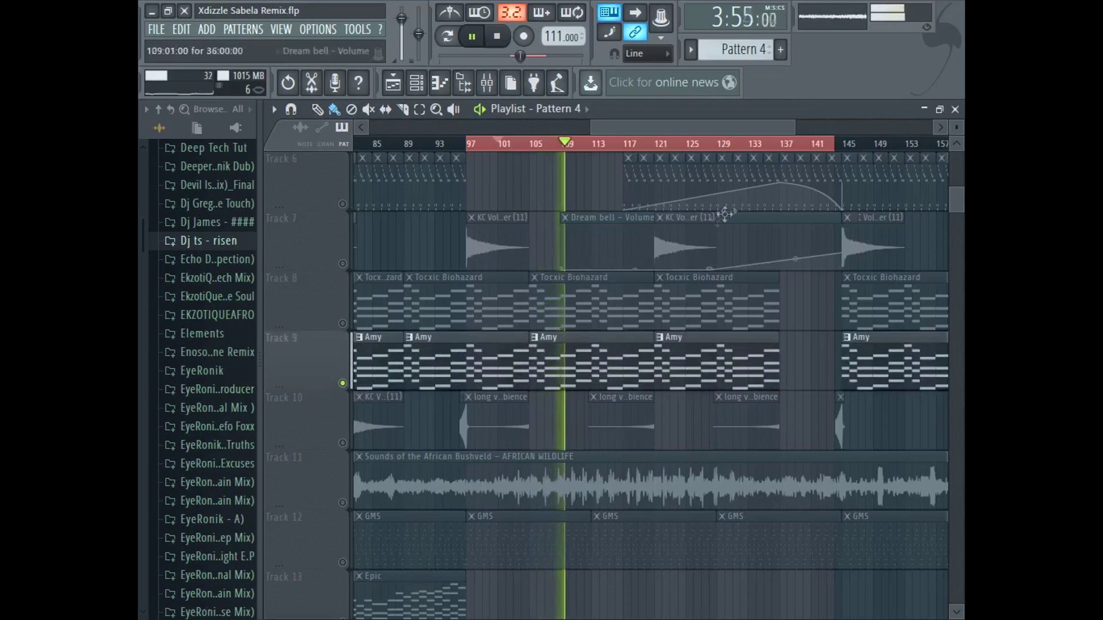
{"action": "left_click_drag", "start_coordinate": [795, 123], "coordinate": [802, 123]}
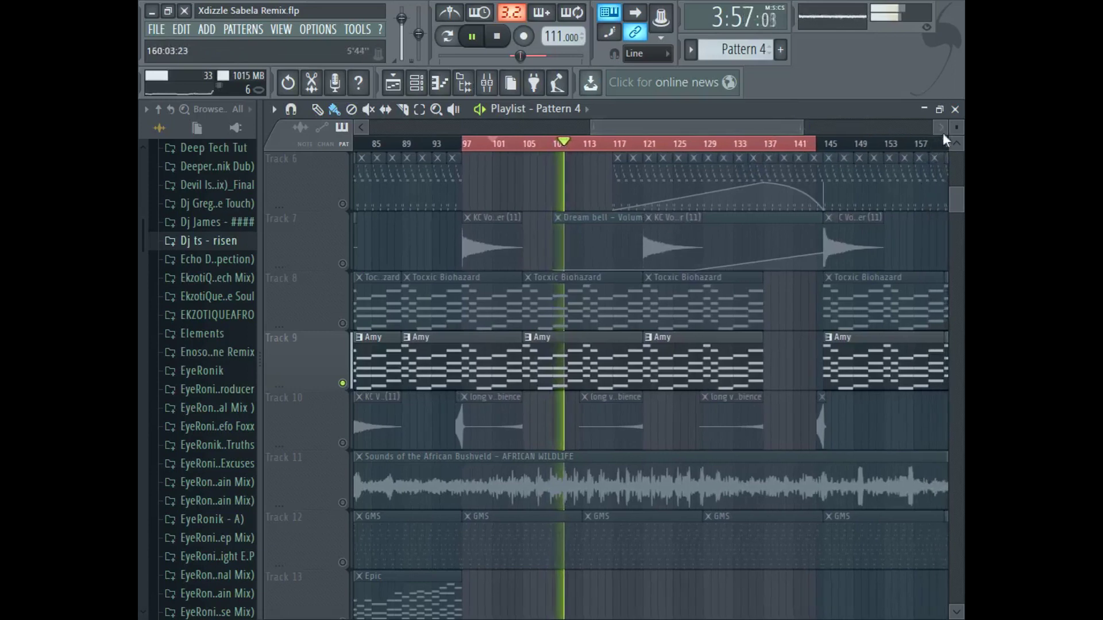
{"action": "left_click", "coordinate": [343, 324]}
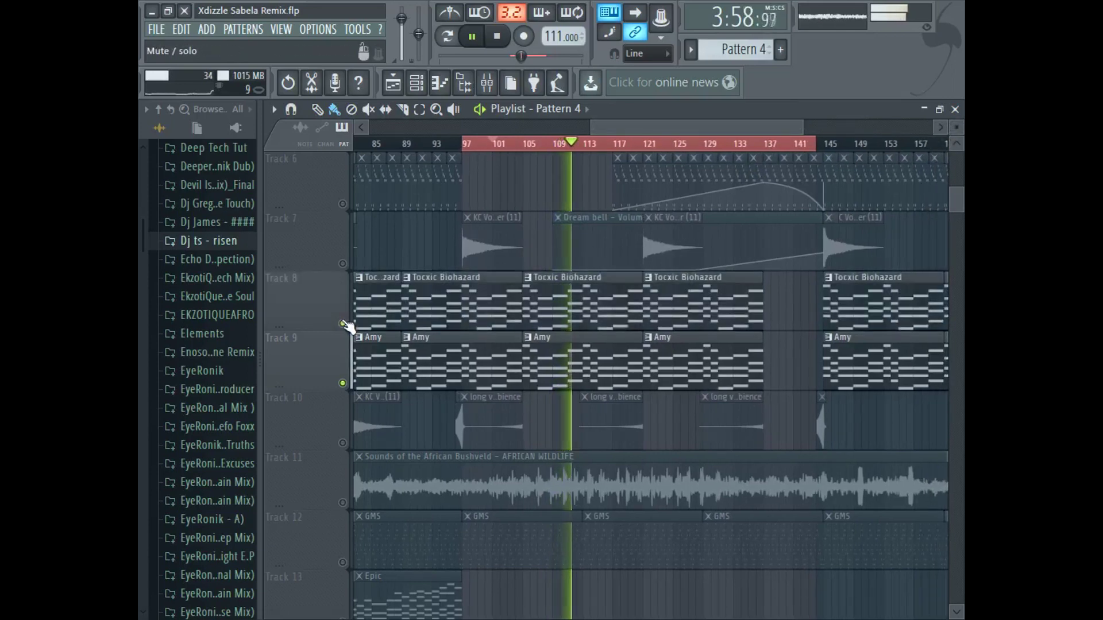
- Unmute the African wildlife track 11, the ambience track 10 and the GMS track 12 during playback
{"action": "left_click", "coordinate": [343, 503]}
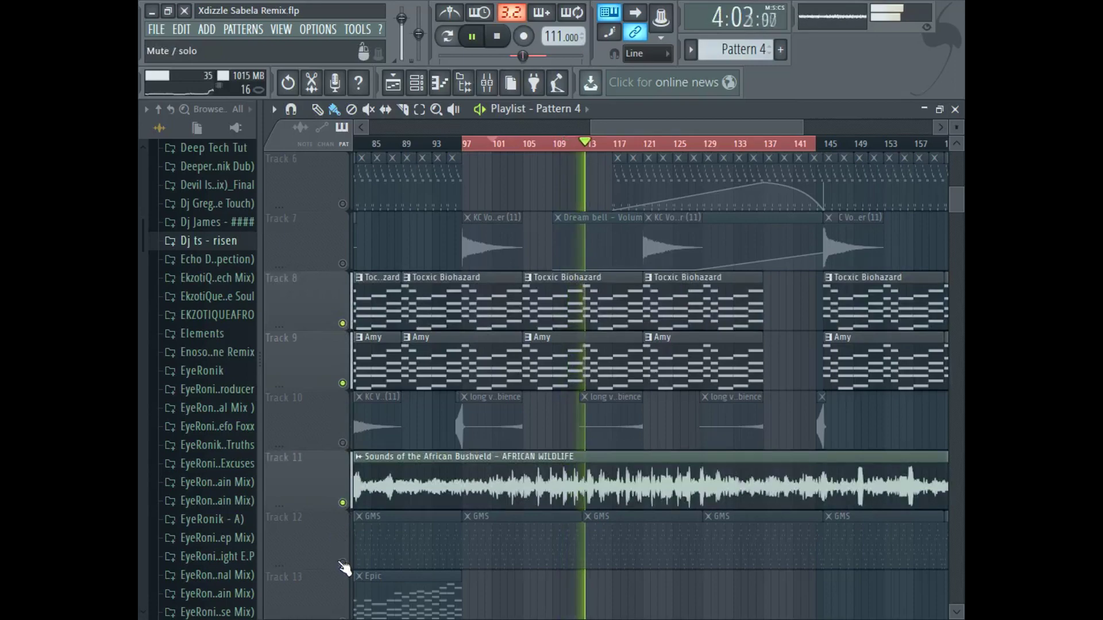
{"action": "left_click", "coordinate": [342, 443]}
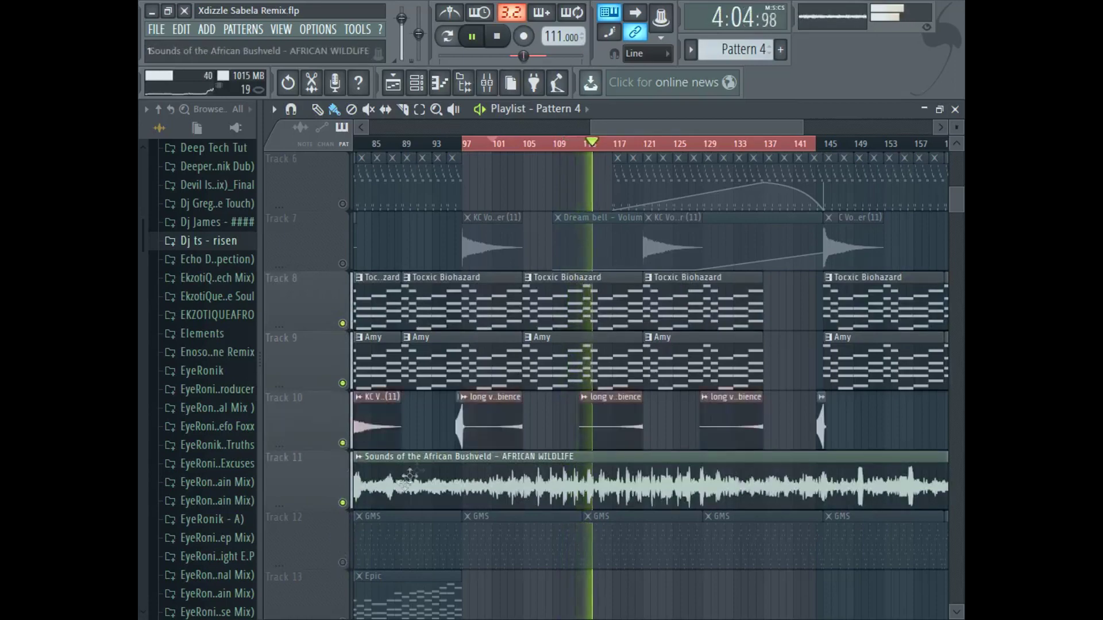
{"action": "left_click_drag", "start_coordinate": [663, 133], "coordinate": [670, 133]}
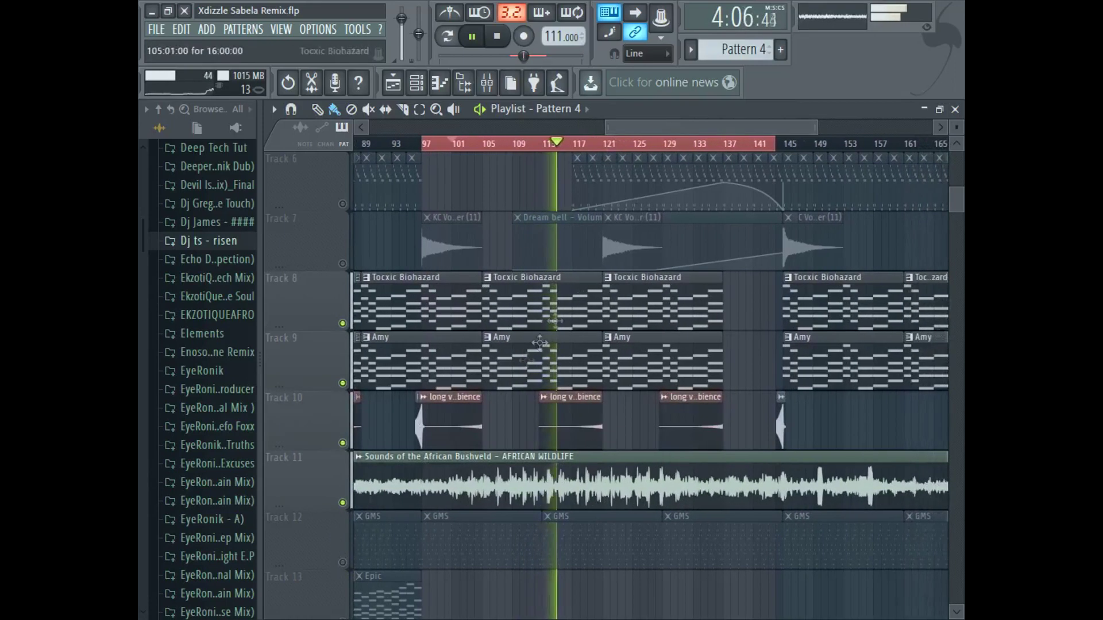
{"action": "left_click", "coordinate": [343, 562]}
{"action": "left_click_drag", "start_coordinate": [688, 125], "coordinate": [699, 125]}
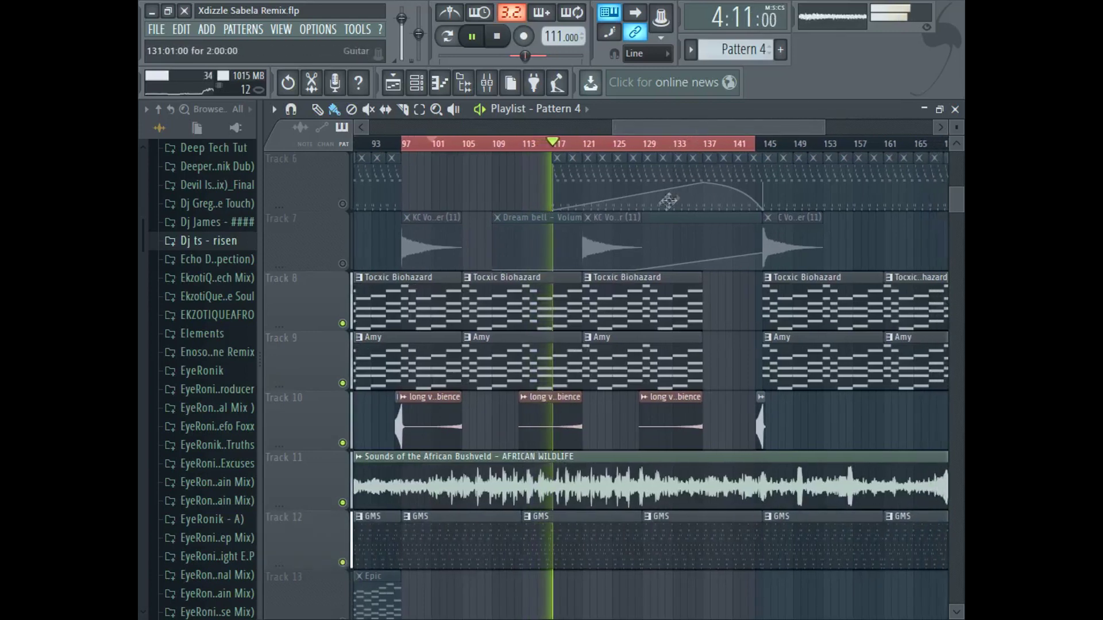
- Unmute tracks 4, 7 and 6, listen to the layered breakdown, and pause playback around bar 125
{"action": "left_click_drag", "start_coordinate": [962, 208], "coordinate": [962, 187]}
{"action": "left_click", "coordinate": [343, 252]}
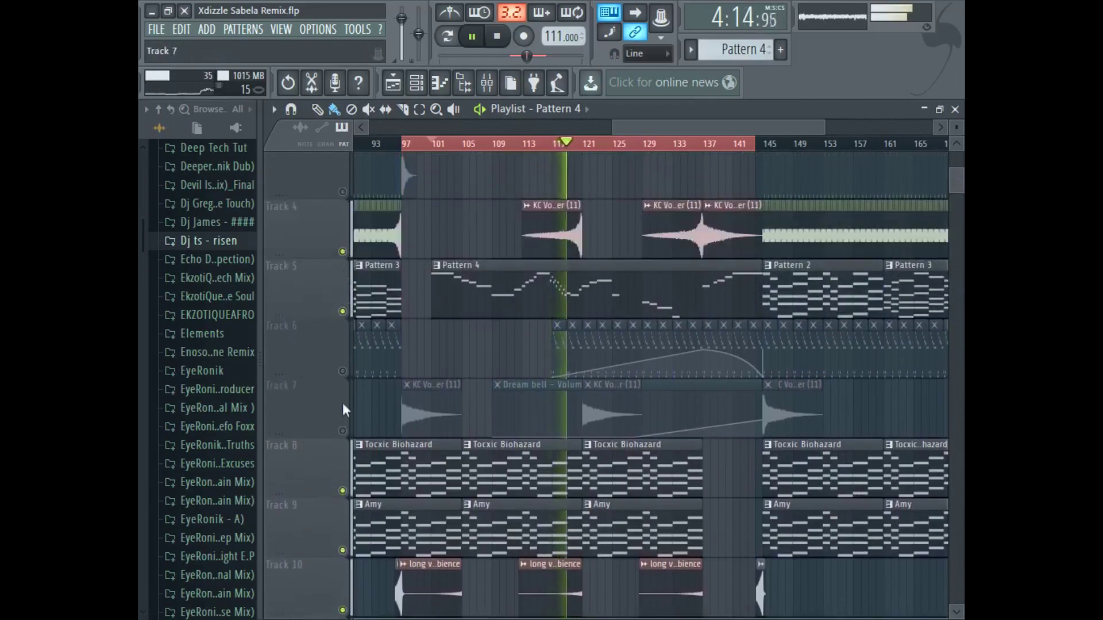
{"action": "left_click", "coordinate": [342, 431]}
{"action": "left_click", "coordinate": [343, 371]}
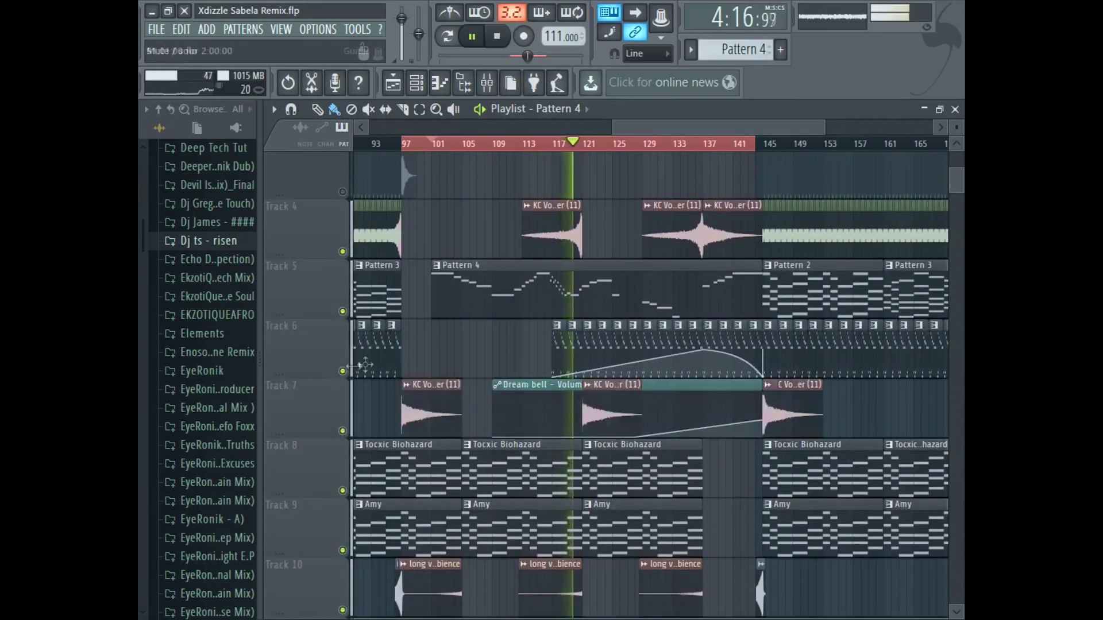
{"action": "left_click_drag", "start_coordinate": [652, 121], "coordinate": [669, 125]}
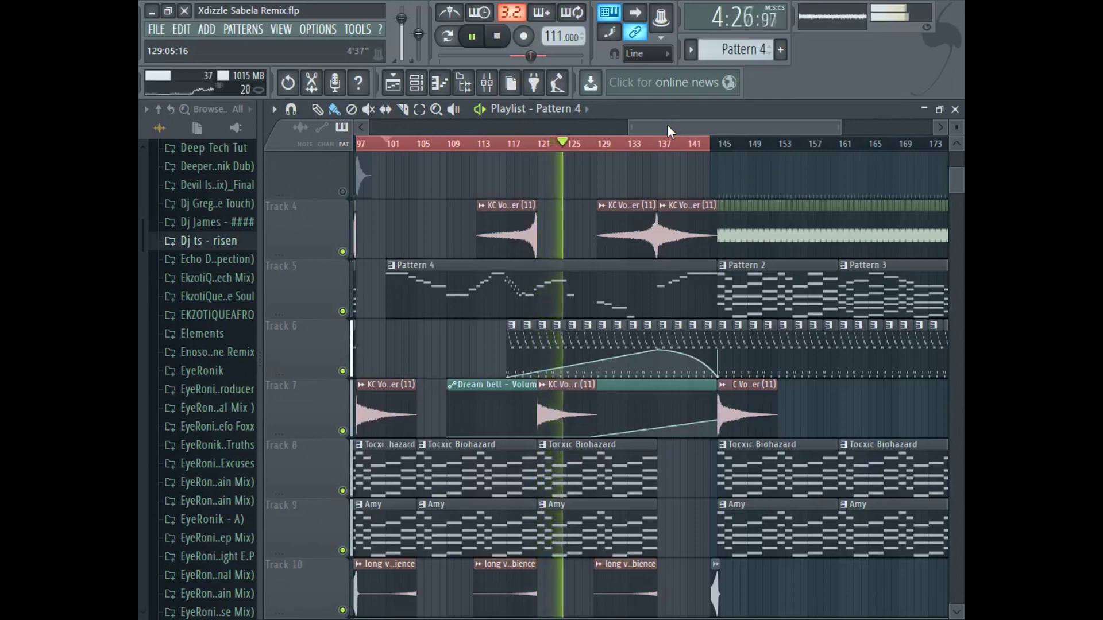
{"action": "left_click", "coordinate": [474, 43]}
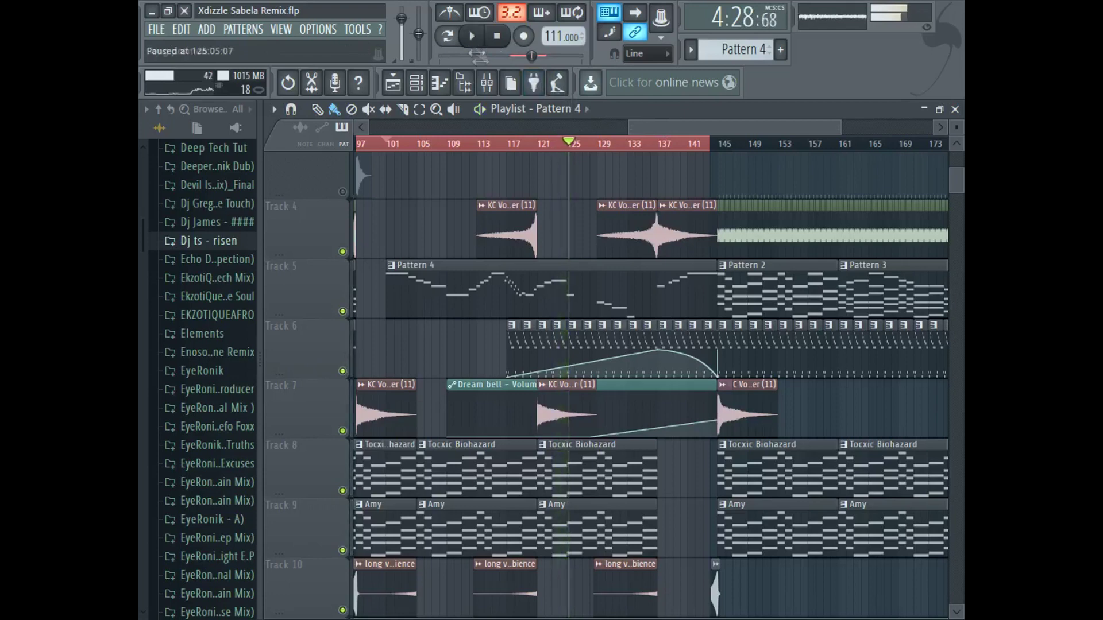
- Stop the song, briefly play the arrangement from about bar 137, and stop playback again
{"action": "left_click", "coordinate": [497, 45]}
{"action": "left_click", "coordinate": [497, 46]}
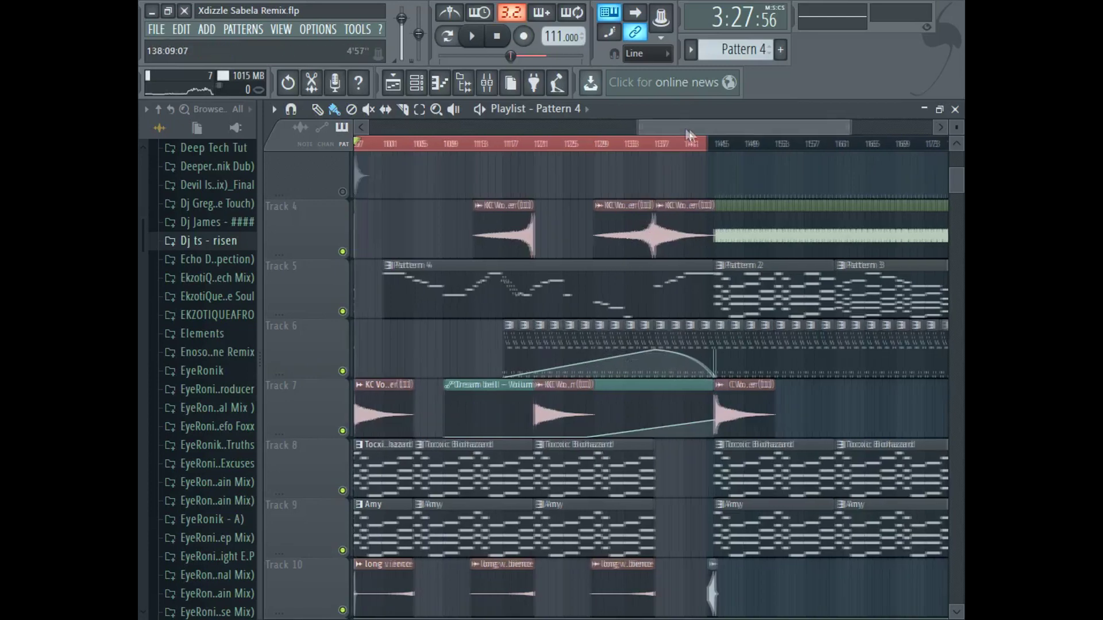
{"action": "scroll", "coordinate": [675, 143], "scroll_direction": "right", "scroll_amount": 2}
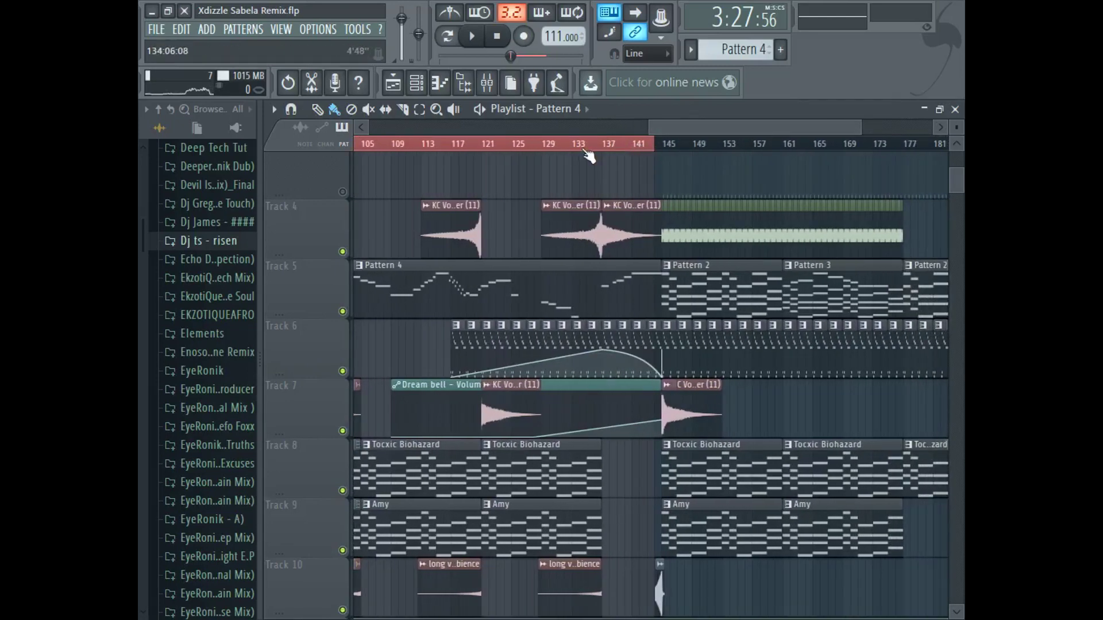
{"action": "left_click", "coordinate": [608, 145]}
{"action": "left_click", "coordinate": [472, 36]}
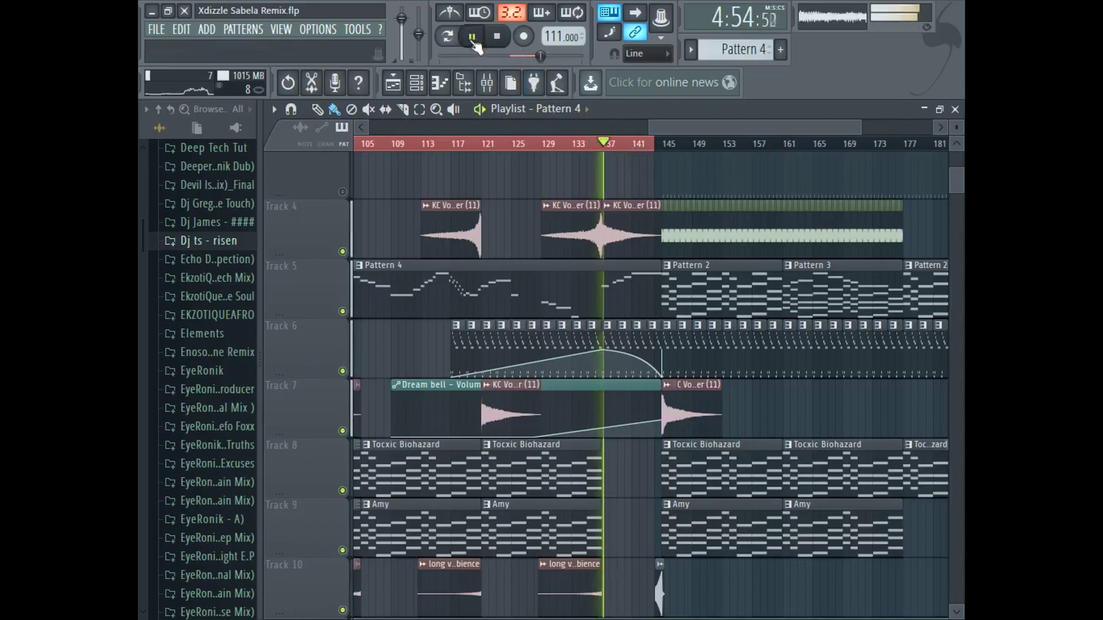
{"action": "left_click", "coordinate": [472, 36]}
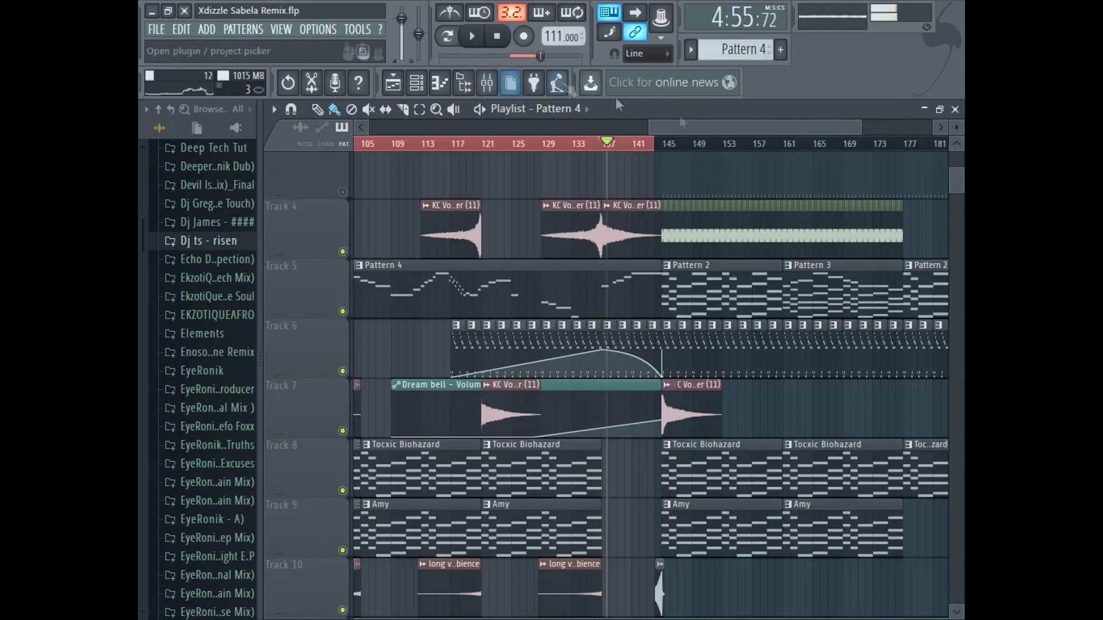
{"action": "left_click_drag", "start_coordinate": [549, 59], "coordinate": [510, 56]}
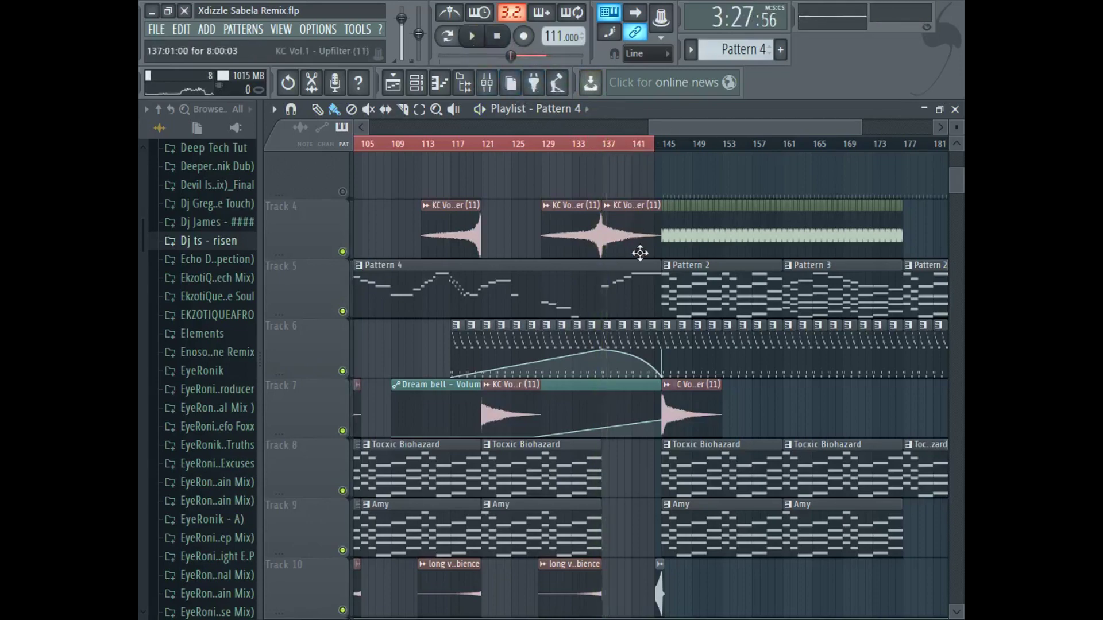
- Replace the existing playlist time selection with one spanning bars 137 to 144
{"action": "scroll", "coordinate": [649, 167], "scroll_direction": "up", "scroll_amount": 3}
{"action": "scroll", "coordinate": [646, 151], "scroll_direction": "up", "scroll_amount": 3}
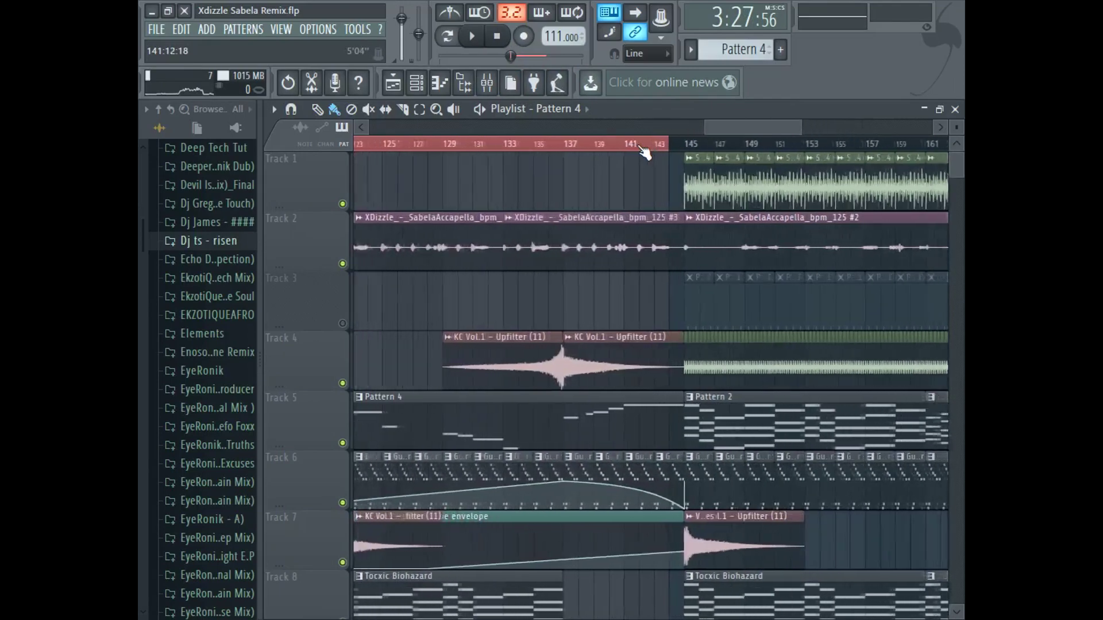
{"action": "scroll", "coordinate": [645, 151], "scroll_direction": "down", "scroll_amount": 2}
{"action": "scroll", "coordinate": [637, 198], "scroll_direction": "down", "scroll_amount": 5}
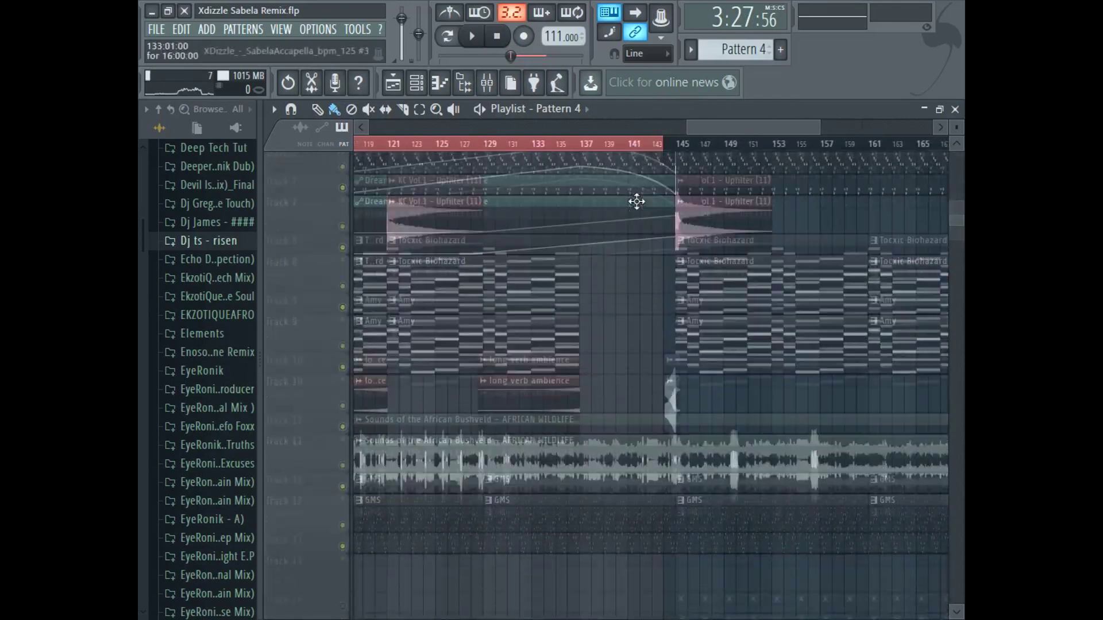
{"action": "scroll", "coordinate": [636, 201], "scroll_direction": "up", "scroll_amount": 3}
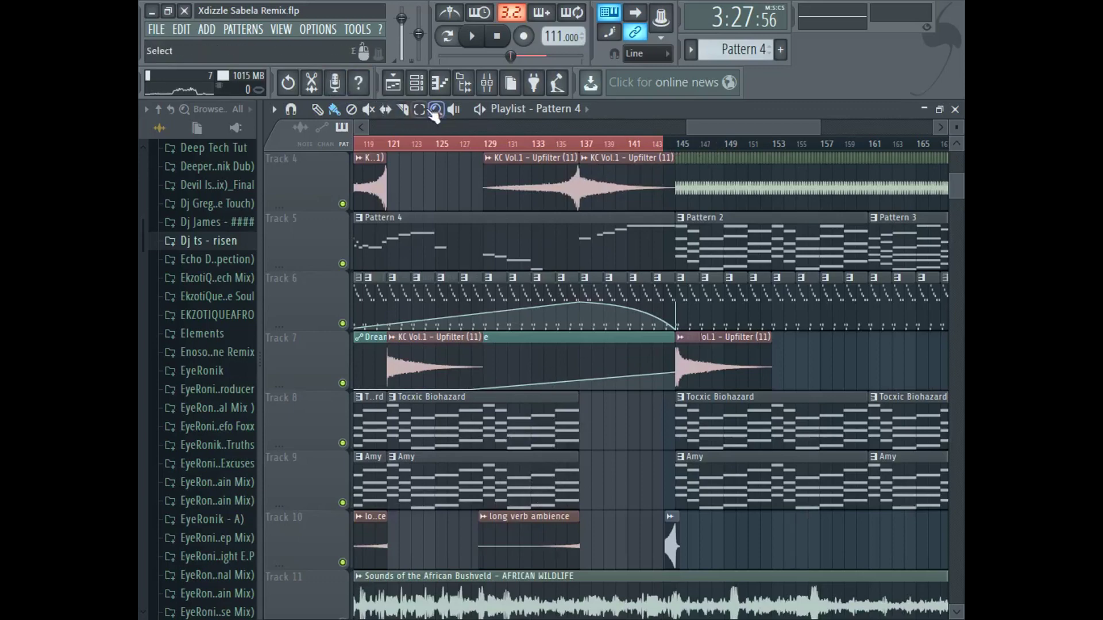
{"action": "scroll", "coordinate": [655, 150], "scroll_direction": "down", "scroll_amount": 4}
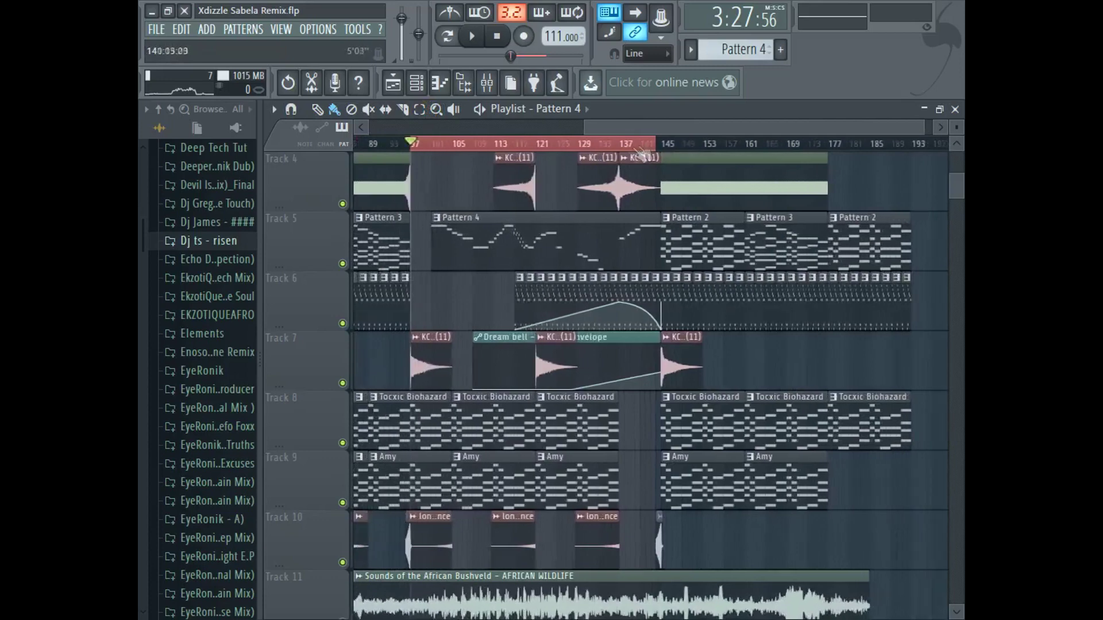
{"action": "scroll", "coordinate": [655, 232], "scroll_direction": "up", "scroll_amount": 3}
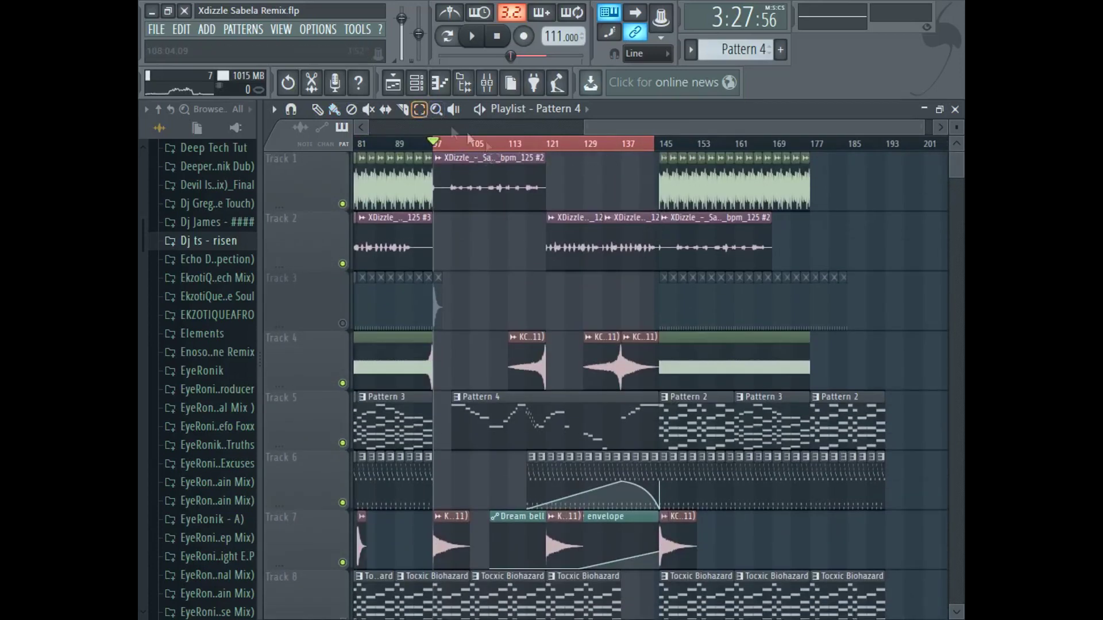
{"action": "left_click", "coordinate": [550, 150]}
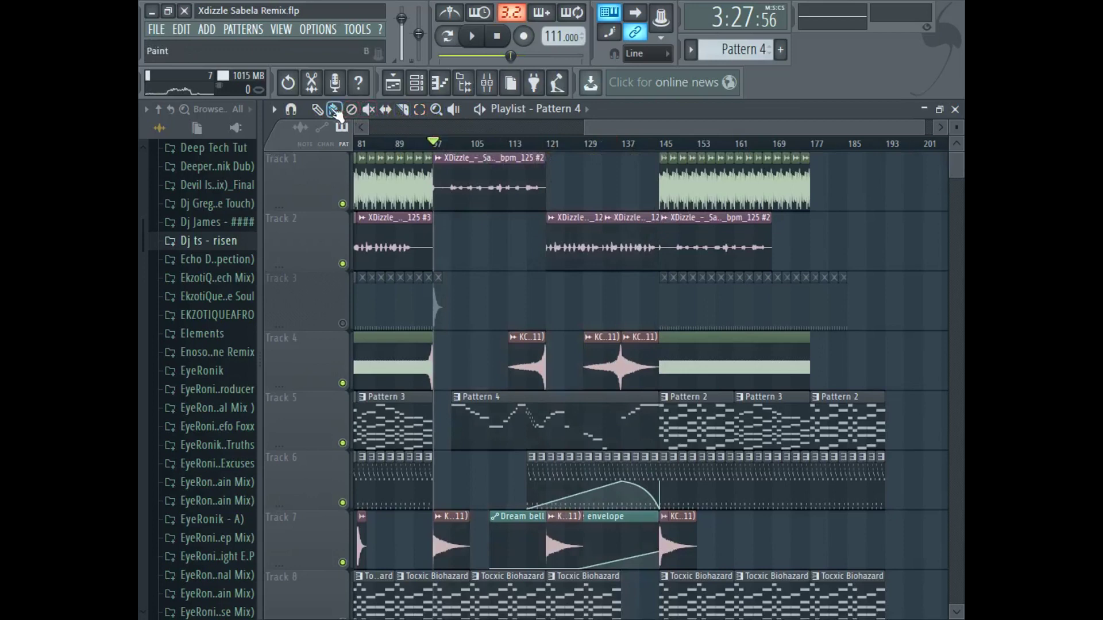
{"action": "left_click_drag", "start_coordinate": [629, 152], "coordinate": [634, 149]}
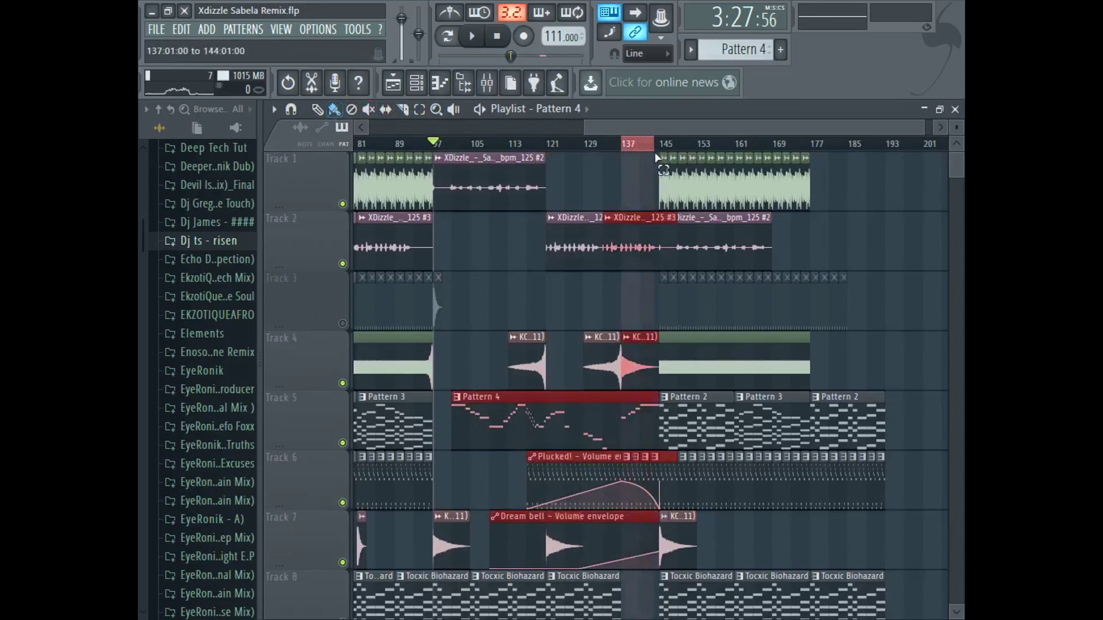
- Play the selected bars 137 to 144, look over the layers from the vocal to the GMS track, and stop playback
{"action": "left_click", "coordinate": [550, 61]}
{"action": "left_click", "coordinate": [469, 37]}
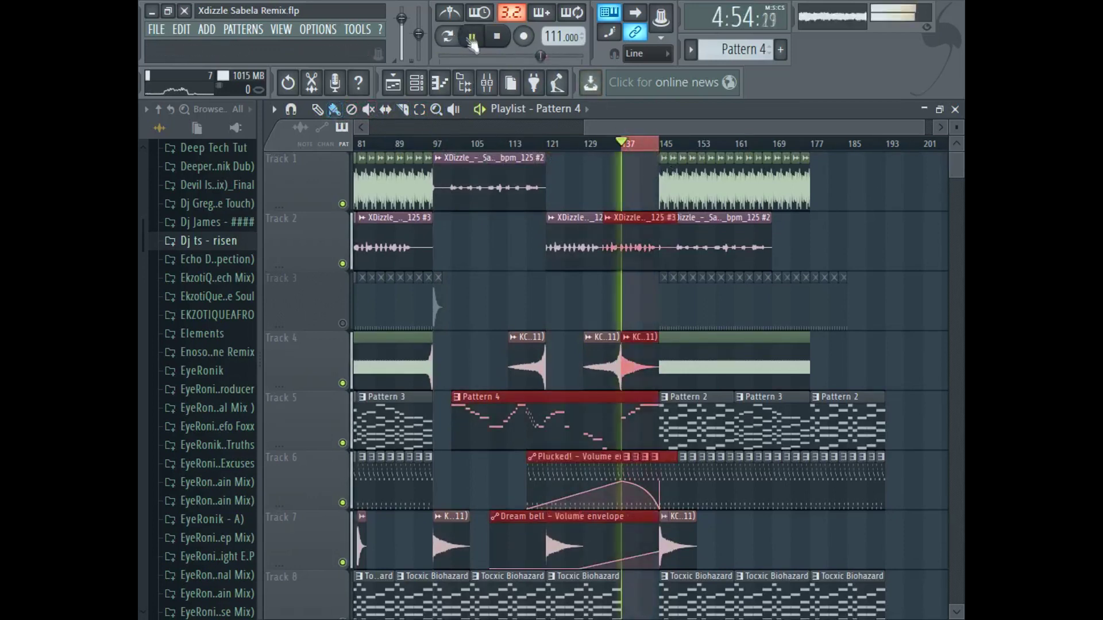
{"action": "scroll", "coordinate": [587, 474], "scroll_direction": "down", "scroll_amount": 5}
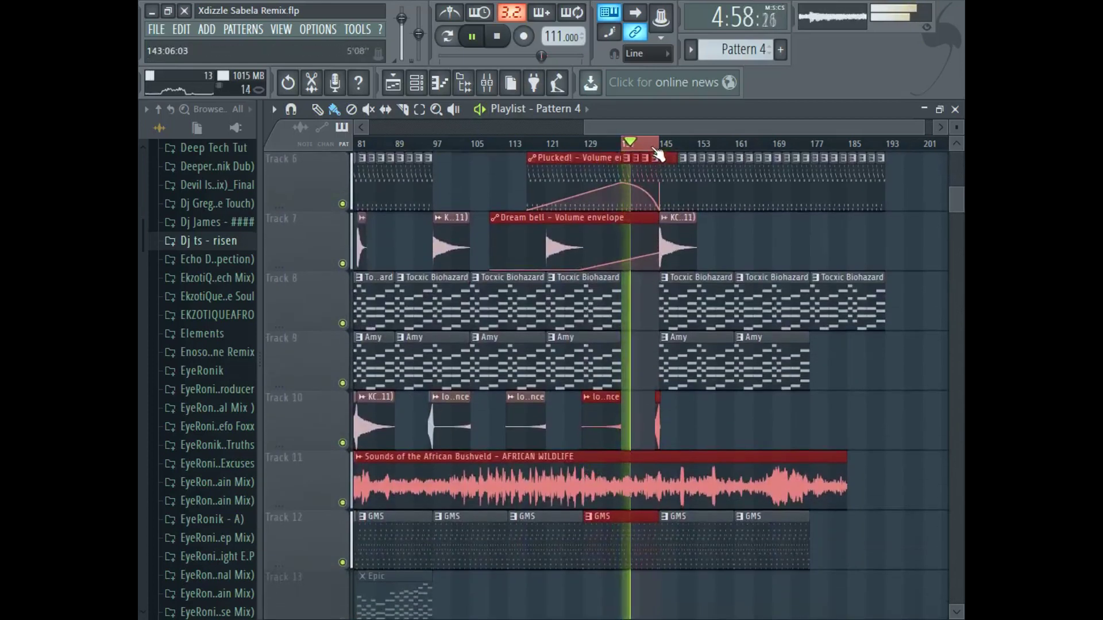
{"action": "scroll", "coordinate": [652, 150], "scroll_direction": "up", "scroll_amount": 3}
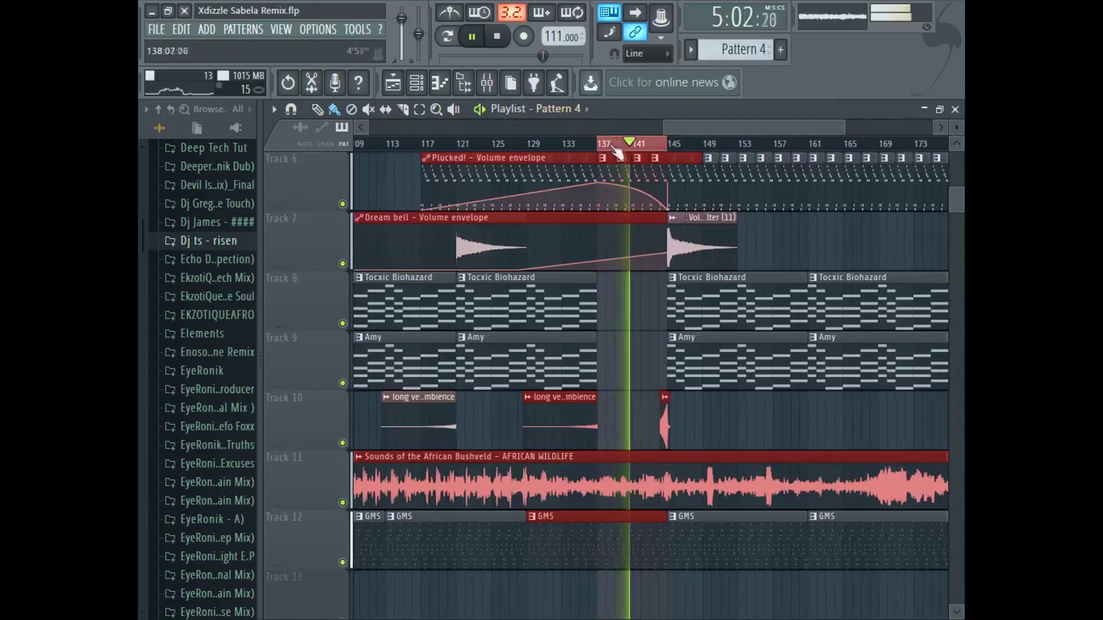
{"action": "scroll", "coordinate": [637, 171], "scroll_direction": "up", "scroll_amount": 4}
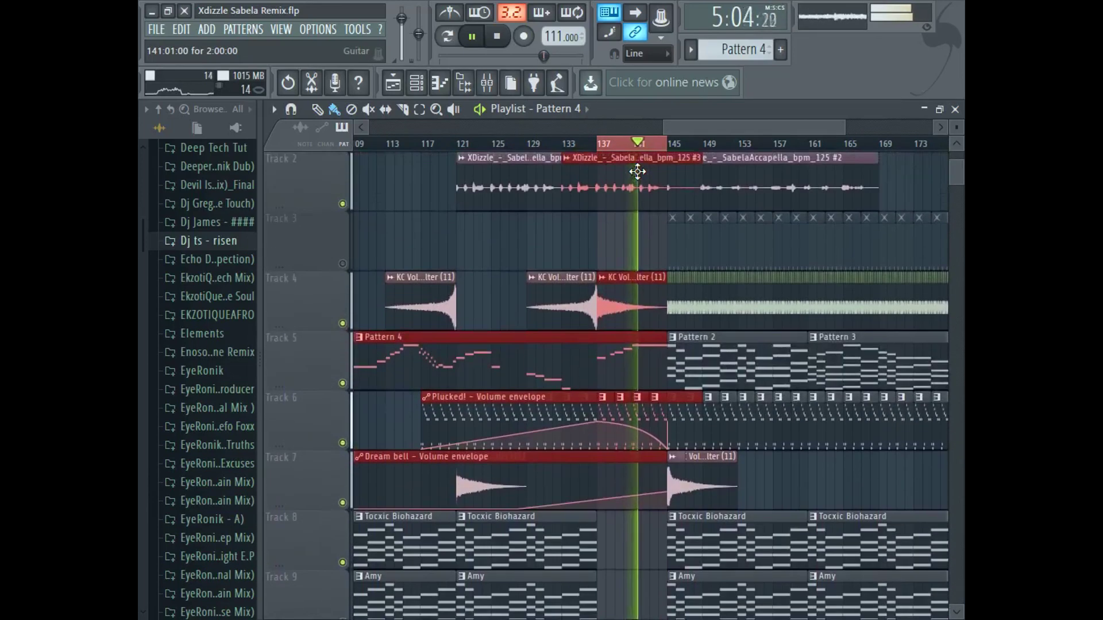
{"action": "left_click", "coordinate": [478, 42]}
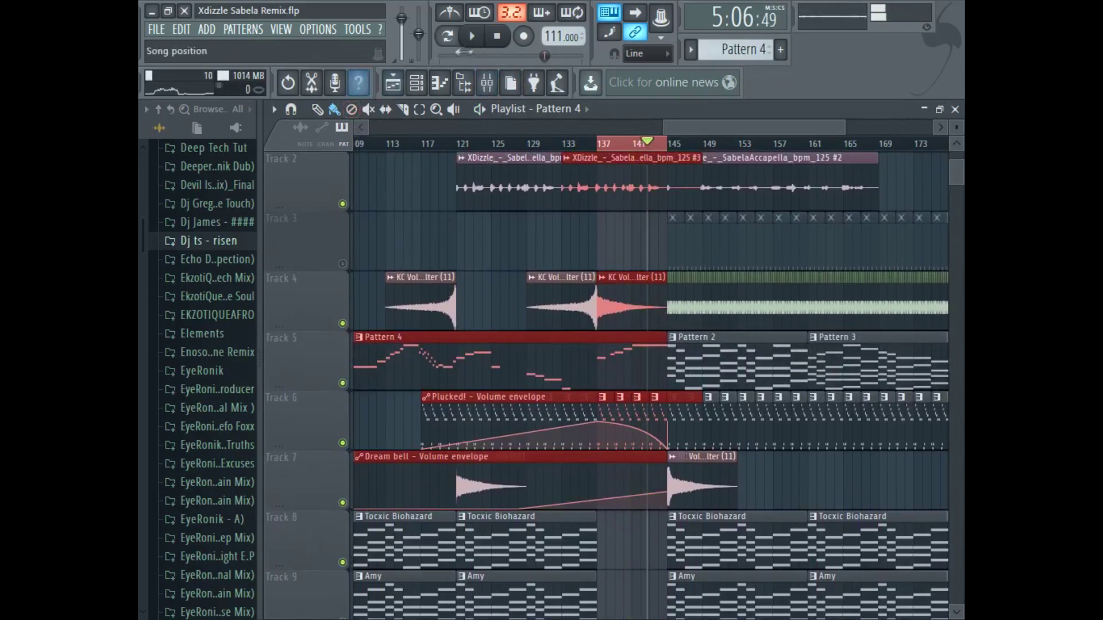
{"action": "left_click", "coordinate": [498, 38]}
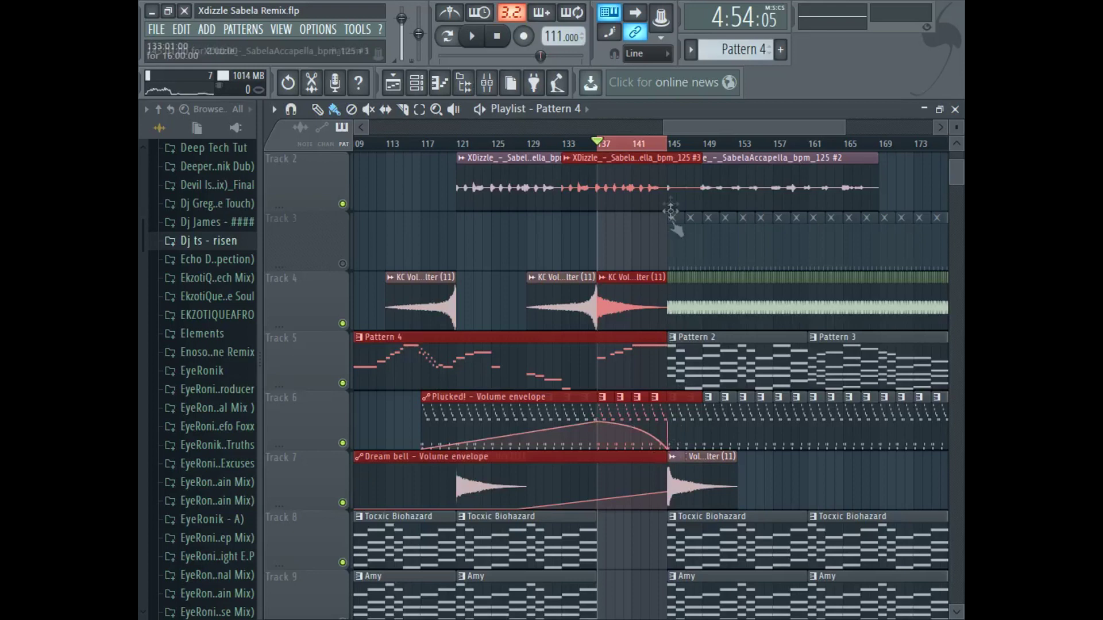
- Clear the time selection and play the song from about bar 129, looking over the breakdown layers on tracks 1 to 12
{"action": "left_click", "coordinate": [556, 147]}
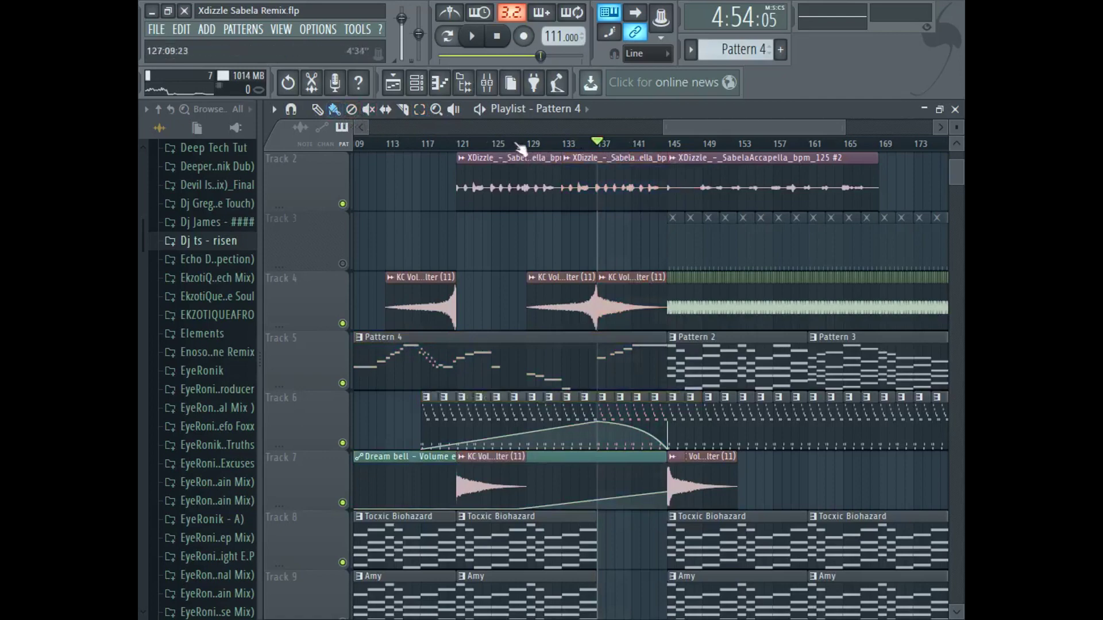
{"action": "left_click", "coordinate": [534, 148]}
{"action": "left_click", "coordinate": [471, 36]}
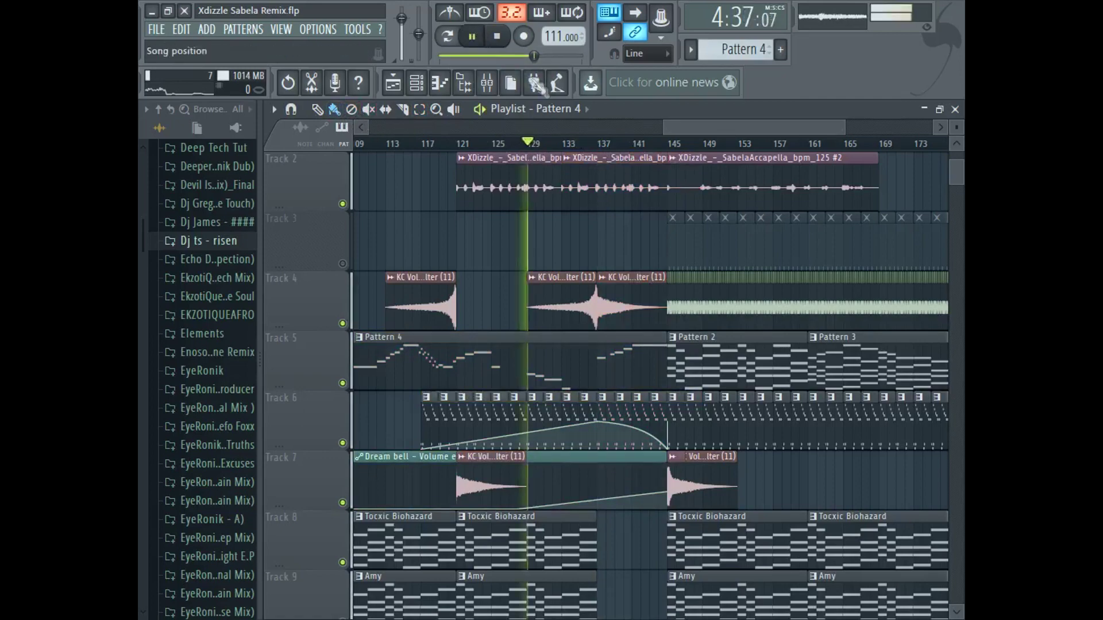
{"action": "scroll", "coordinate": [618, 357], "scroll_direction": "down", "scroll_amount": 4}
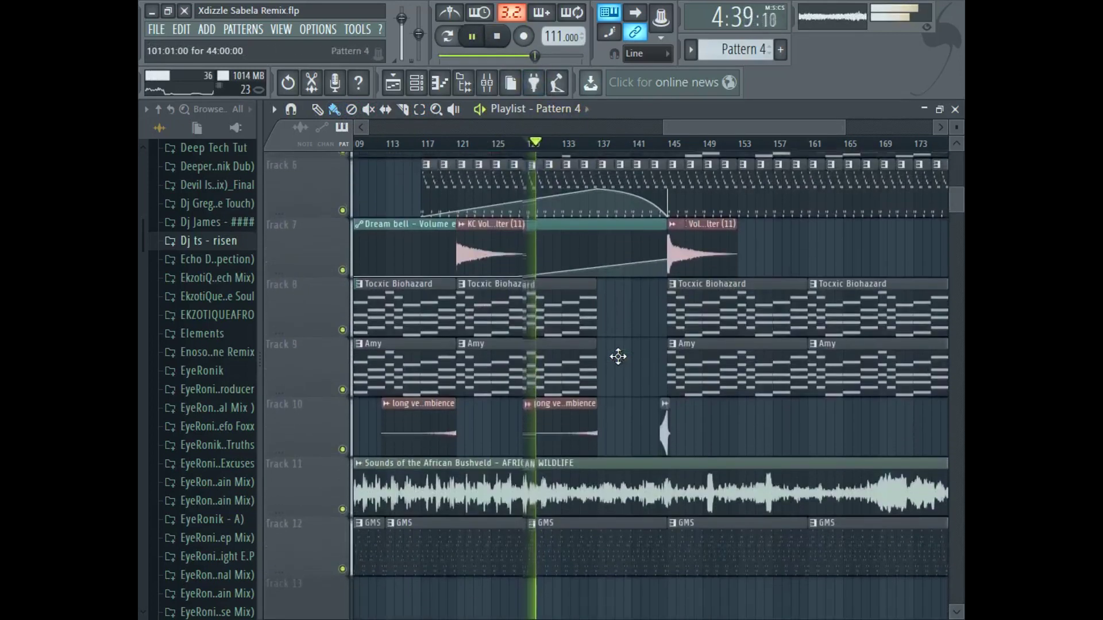
{"action": "scroll", "coordinate": [618, 357], "scroll_direction": "up", "scroll_amount": 4}
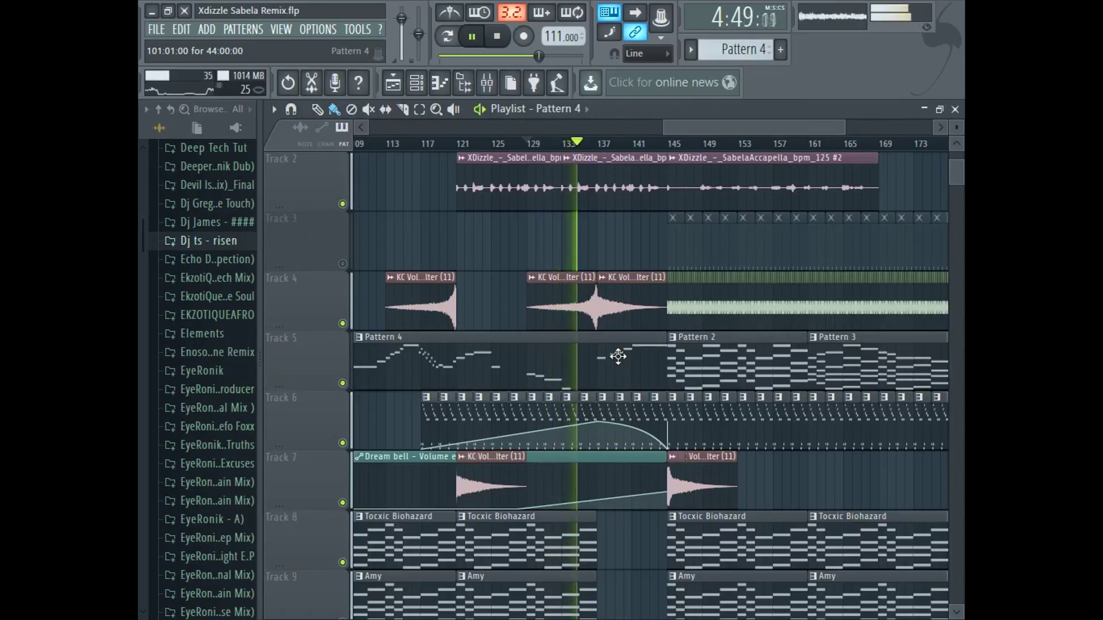
{"action": "scroll", "coordinate": [618, 356], "scroll_direction": "up", "scroll_amount": 1}
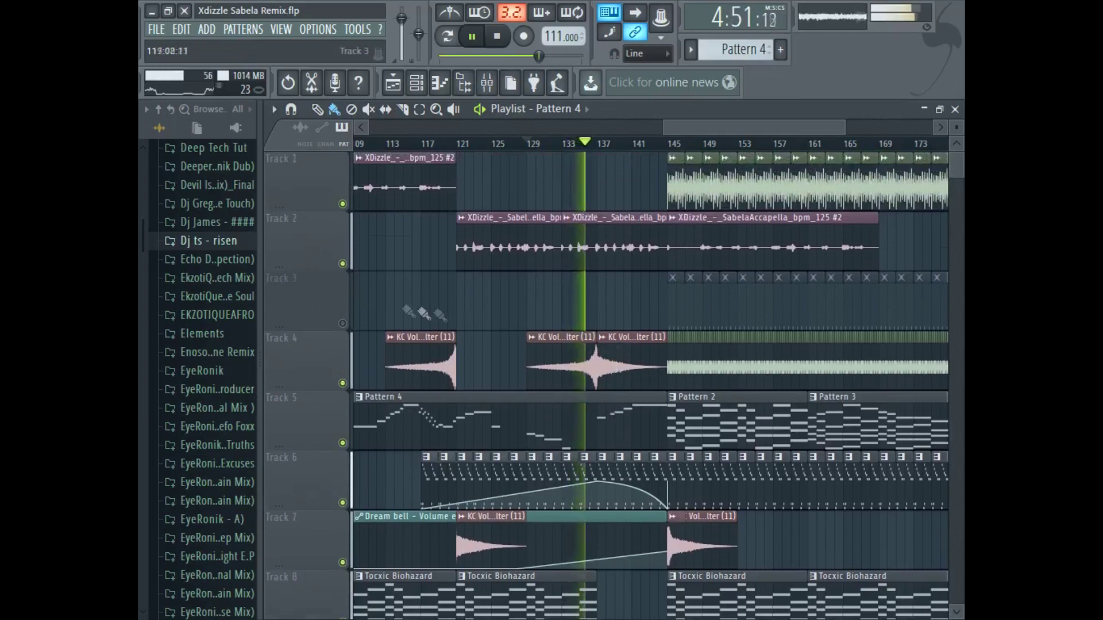
{"action": "scroll", "coordinate": [391, 329], "scroll_direction": "down", "scroll_amount": 5}
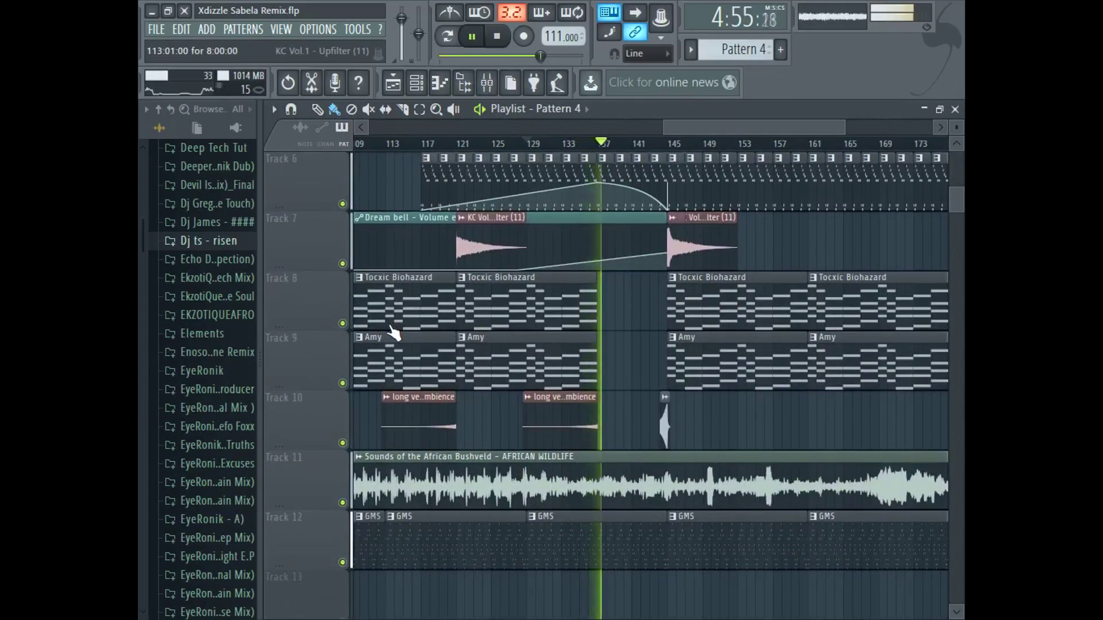
- Unmute track 3, the Bazzz track 18, and tracks 17, 16, 15 and 14 while the song plays
{"action": "left_click", "coordinate": [956, 143]}
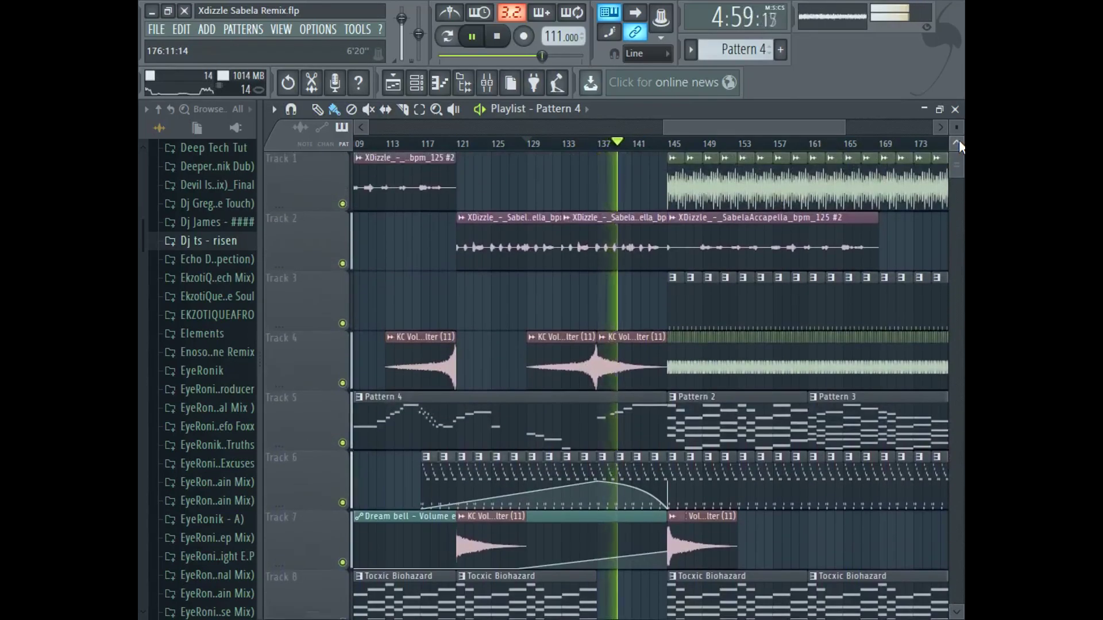
{"action": "mouse_move", "coordinate": [958, 170]}
{"action": "left_mouse_down"}
{"action": "mouse_move", "coordinate": [959, 215]}
{"action": "mouse_move", "coordinate": [958, 170]}
{"action": "left_mouse_up"}
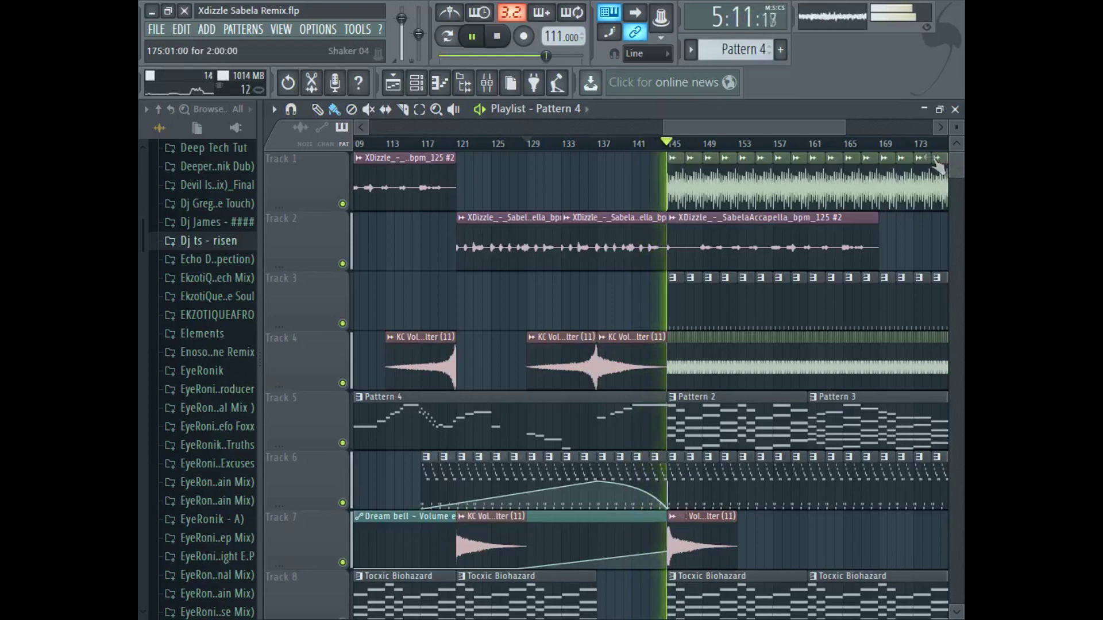
{"action": "left_click_drag", "start_coordinate": [845, 128], "coordinate": [874, 128]}
{"action": "left_click_drag", "start_coordinate": [955, 166], "coordinate": [942, 257]}
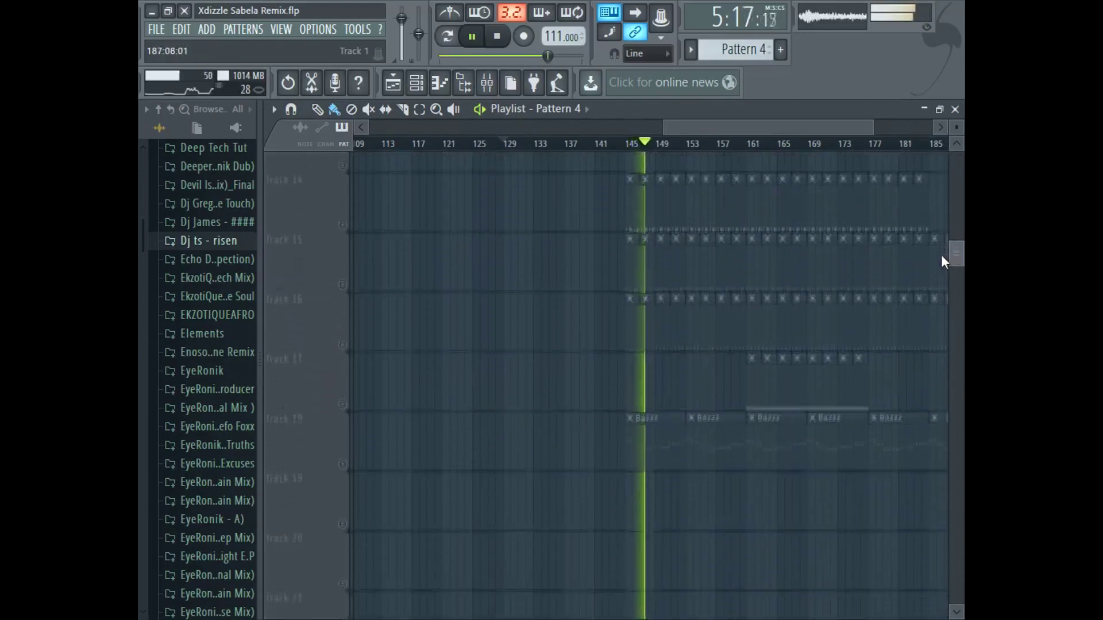
{"action": "left_click", "coordinate": [344, 460]}
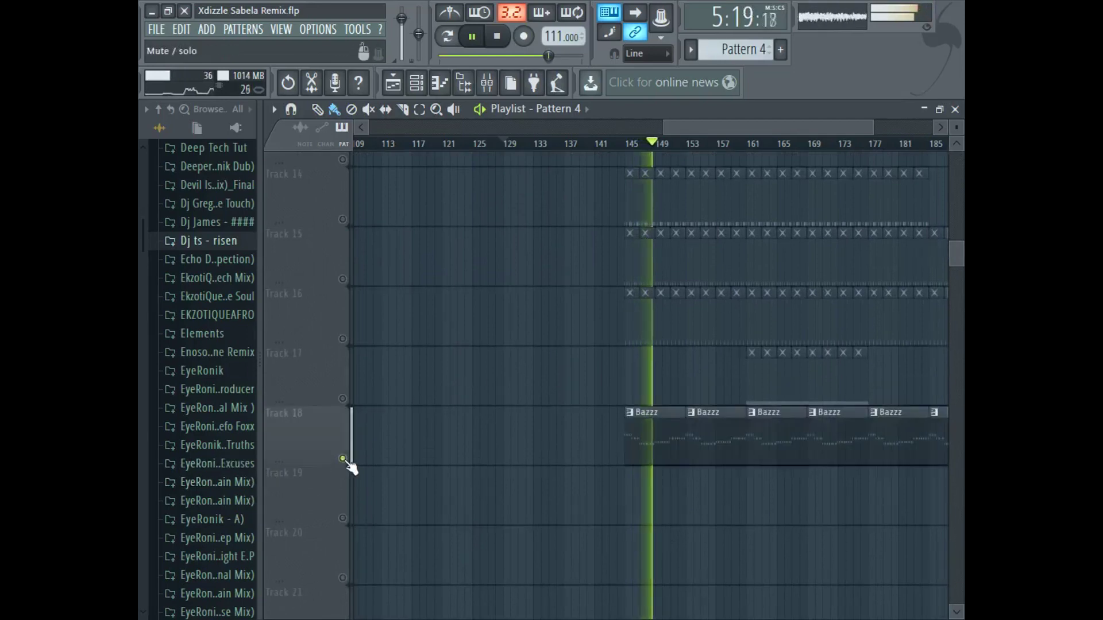
{"action": "left_click", "coordinate": [342, 398]}
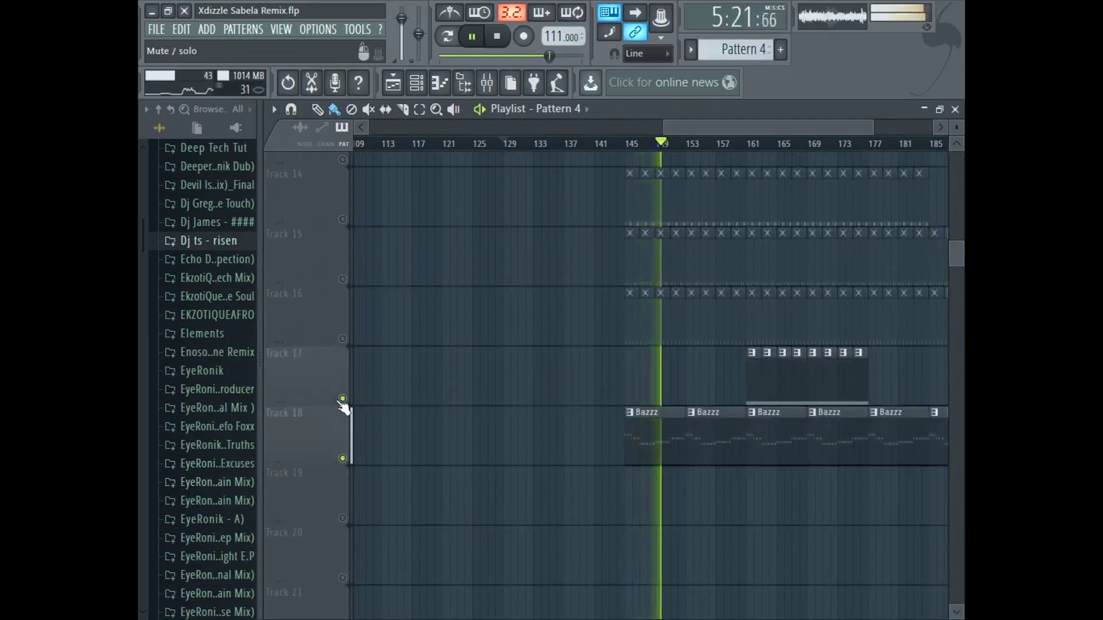
{"action": "left_click", "coordinate": [343, 339]}
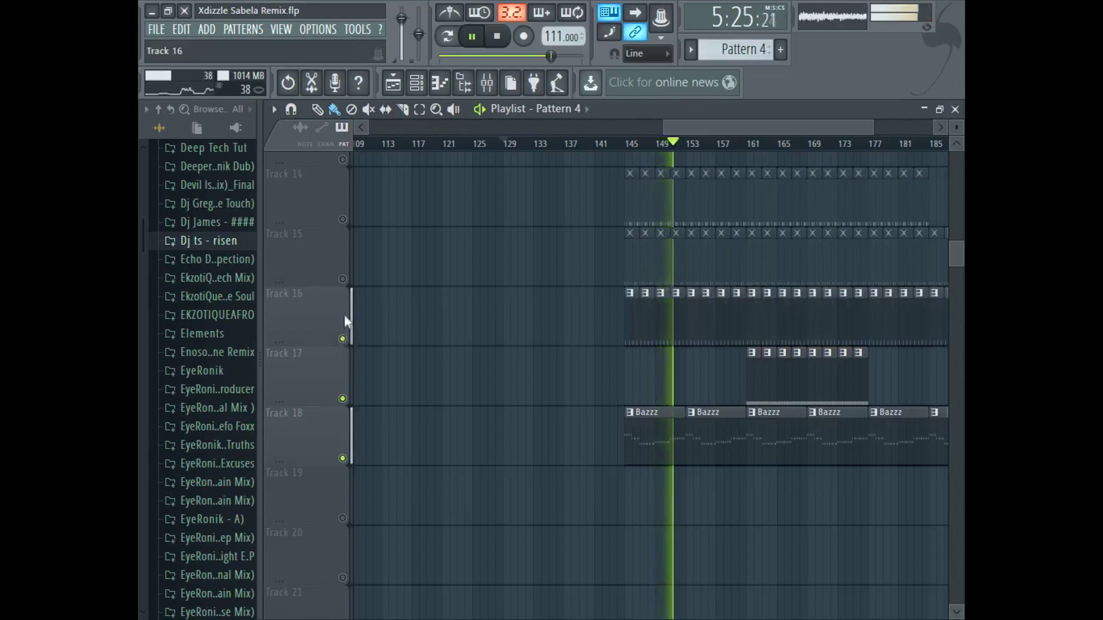
{"action": "left_click", "coordinate": [343, 279]}
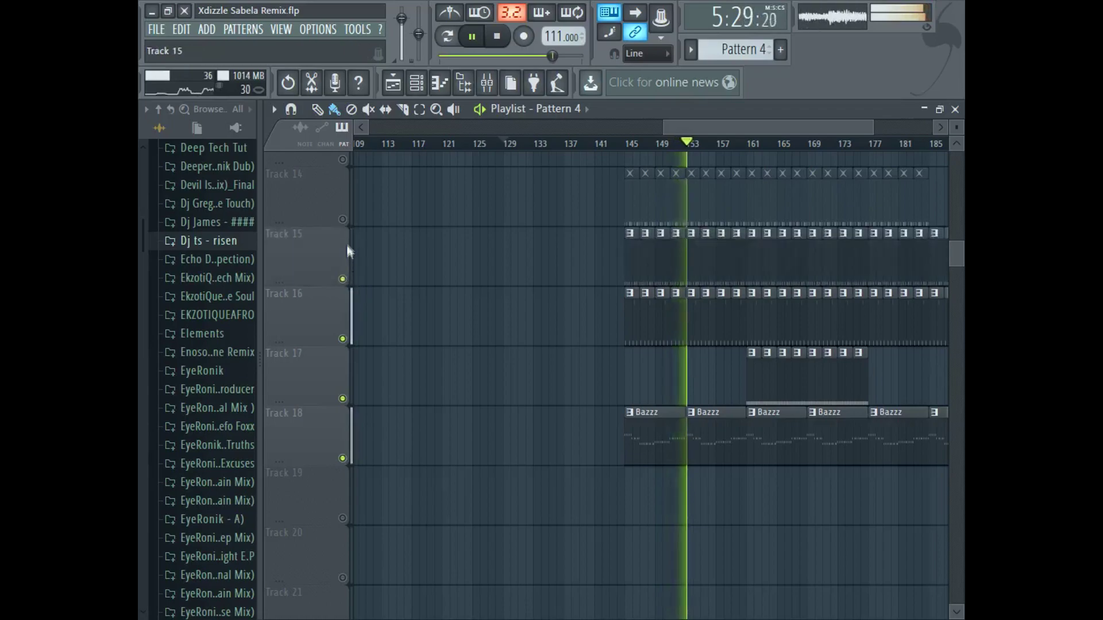
{"action": "scroll", "coordinate": [379, 274], "scroll_direction": "up", "scroll_amount": 2}
{"action": "left_click", "coordinate": [343, 339]}
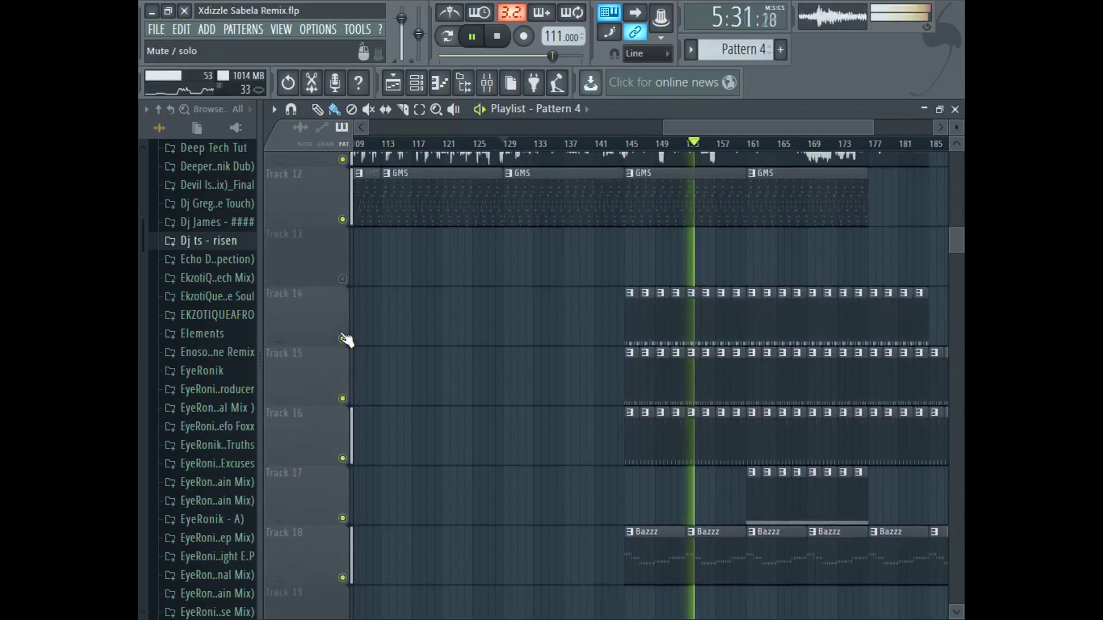
- Look over the upper tracks of the section from bar 145 onward while the song plays
{"action": "scroll", "coordinate": [353, 340], "scroll_direction": "up", "scroll_amount": 8}
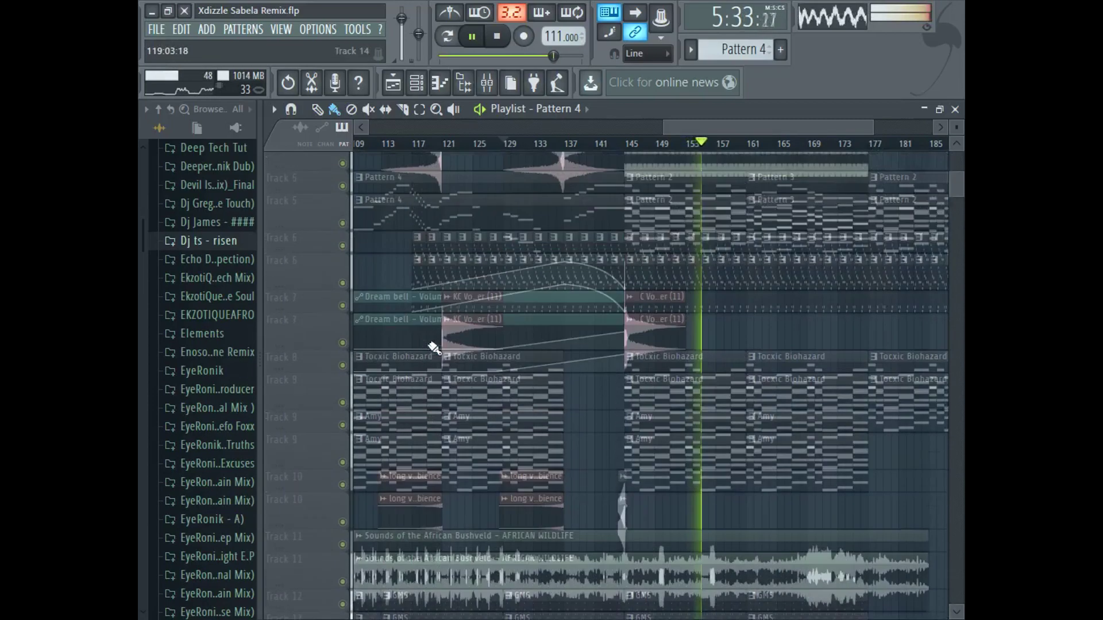
{"action": "scroll", "coordinate": [432, 347], "scroll_direction": "up", "scroll_amount": 3}
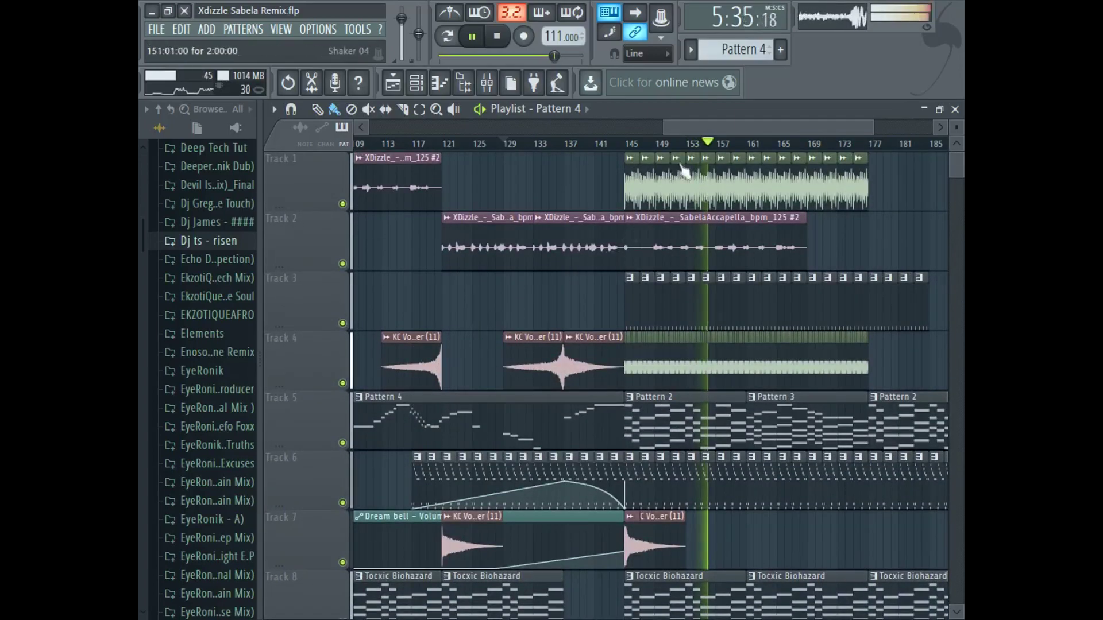
{"action": "left_click_drag", "start_coordinate": [685, 129], "coordinate": [718, 131]}
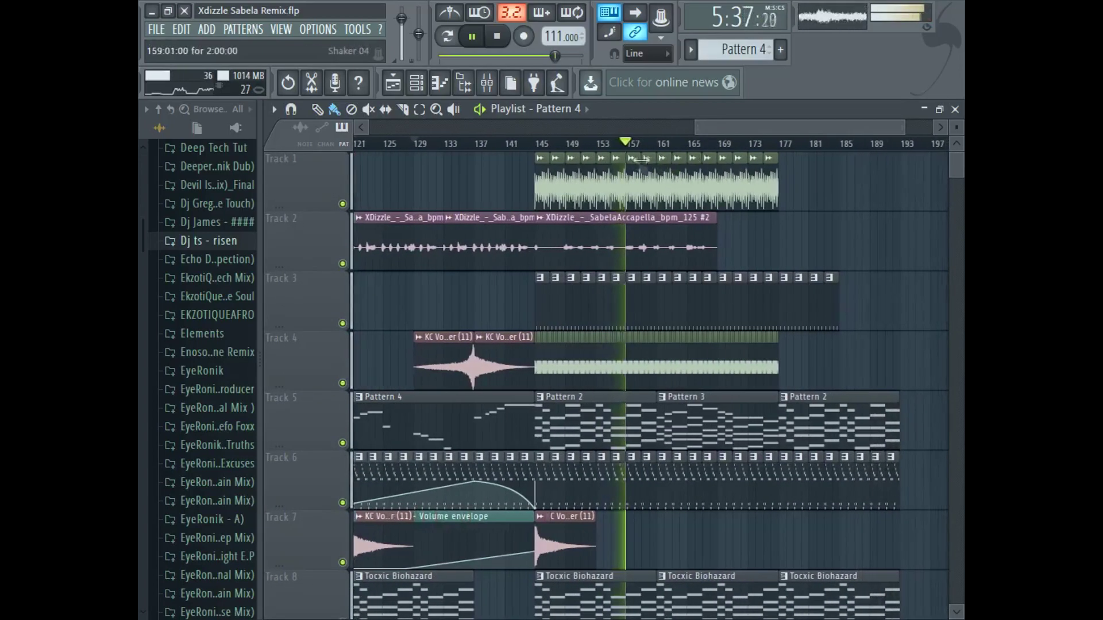
- Stop playback and look over the clips on tracks 6 to 18 in the section from bar 145 onward
{"action": "scroll", "coordinate": [706, 344], "scroll_direction": "down", "scroll_amount": 7}
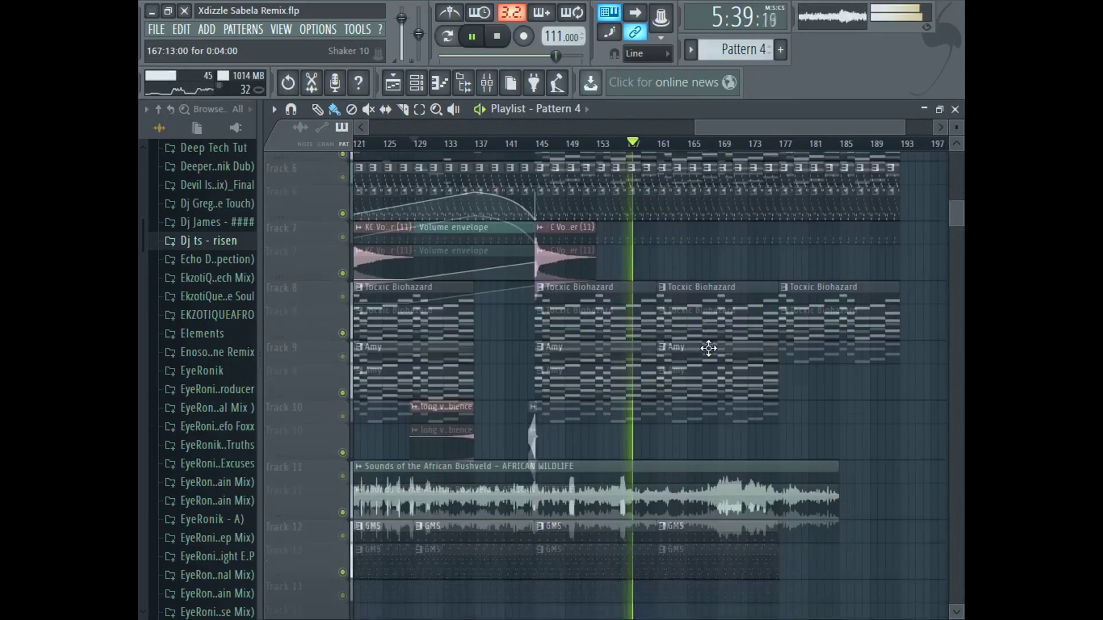
{"action": "left_click", "coordinate": [498, 36]}
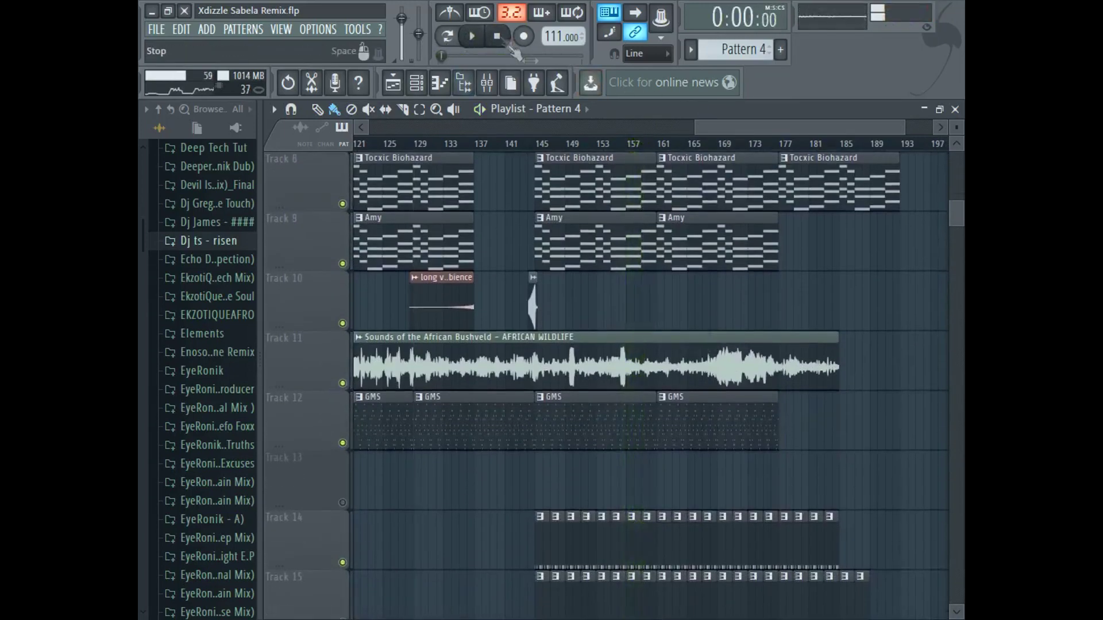
{"action": "left_click_drag", "start_coordinate": [850, 127], "coordinate": [778, 130]}
{"action": "scroll", "coordinate": [826, 344], "scroll_direction": "down", "scroll_amount": 4}
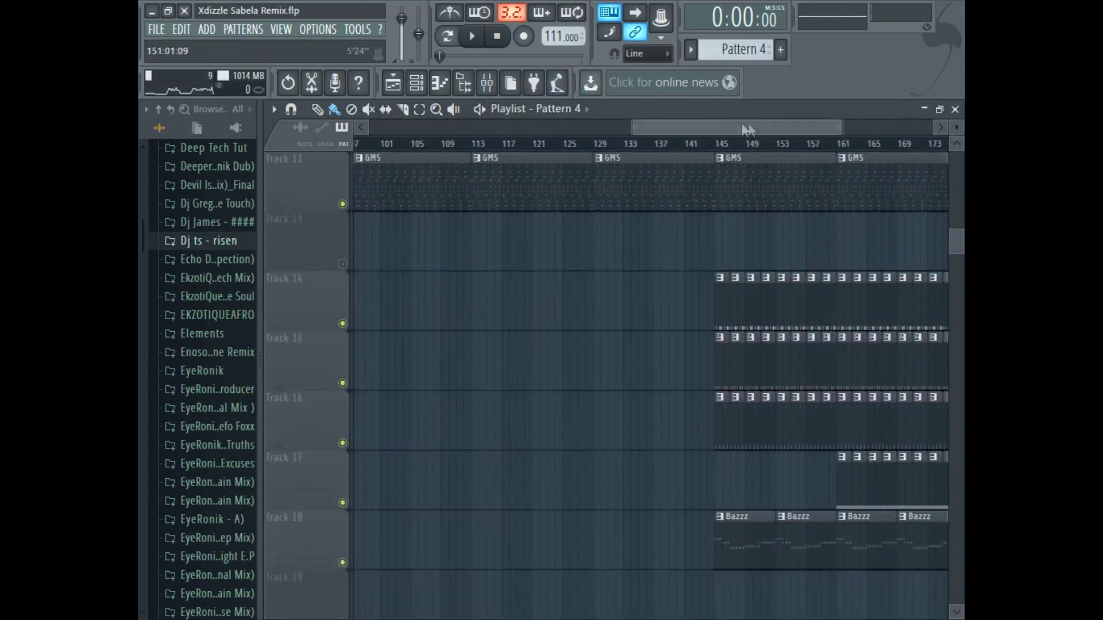
{"action": "left_click_drag", "start_coordinate": [736, 123], "coordinate": [771, 123]}
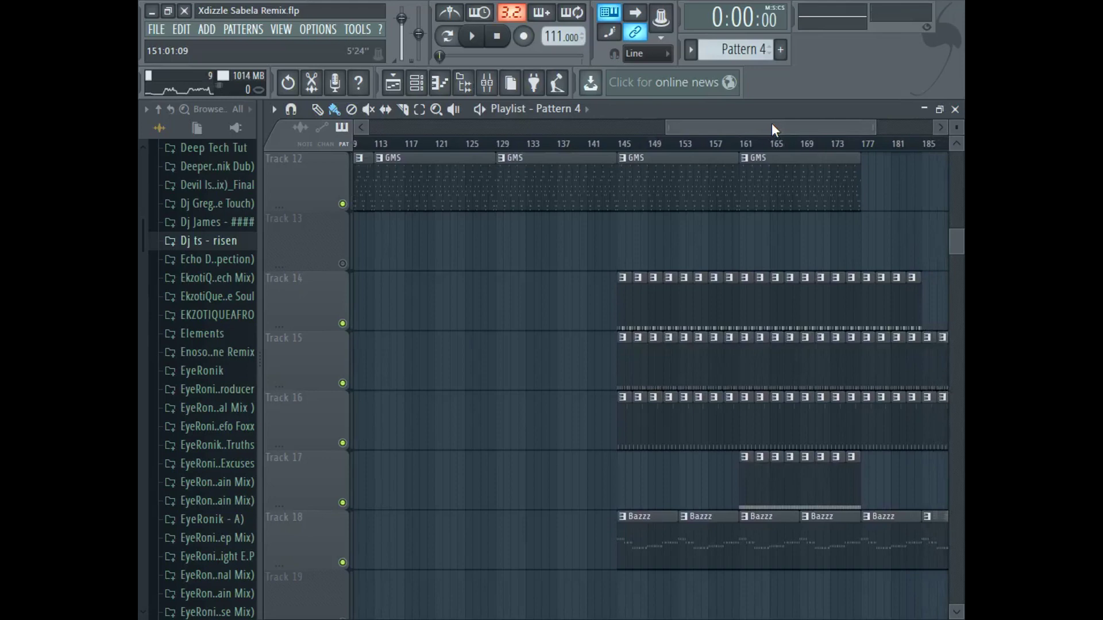
{"action": "left_click_drag", "start_coordinate": [771, 123], "coordinate": [803, 131]}
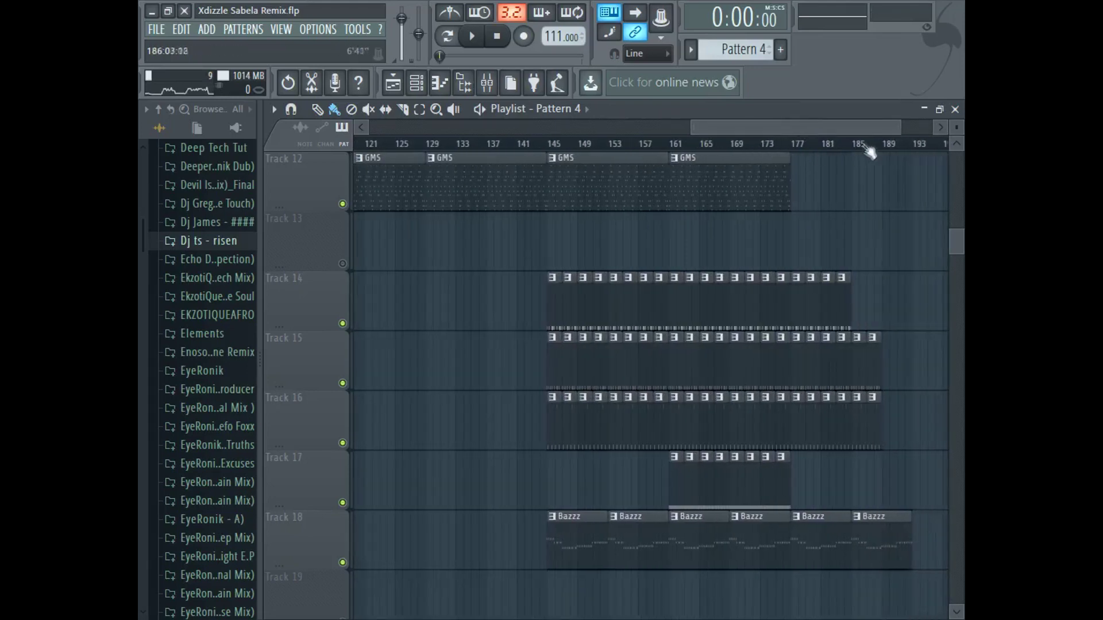
{"action": "left_click_drag", "start_coordinate": [891, 128], "coordinate": [855, 127]}
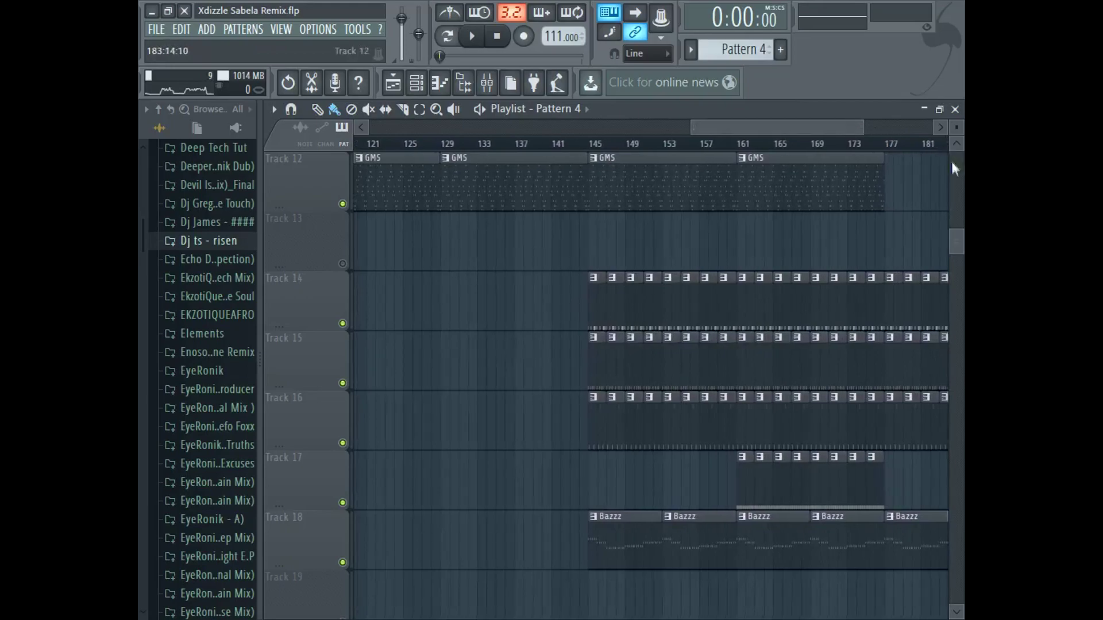
{"action": "left_click", "coordinate": [956, 144]}
{"action": "scroll", "coordinate": [958, 144], "scroll_direction": "up", "scroll_amount": 10}
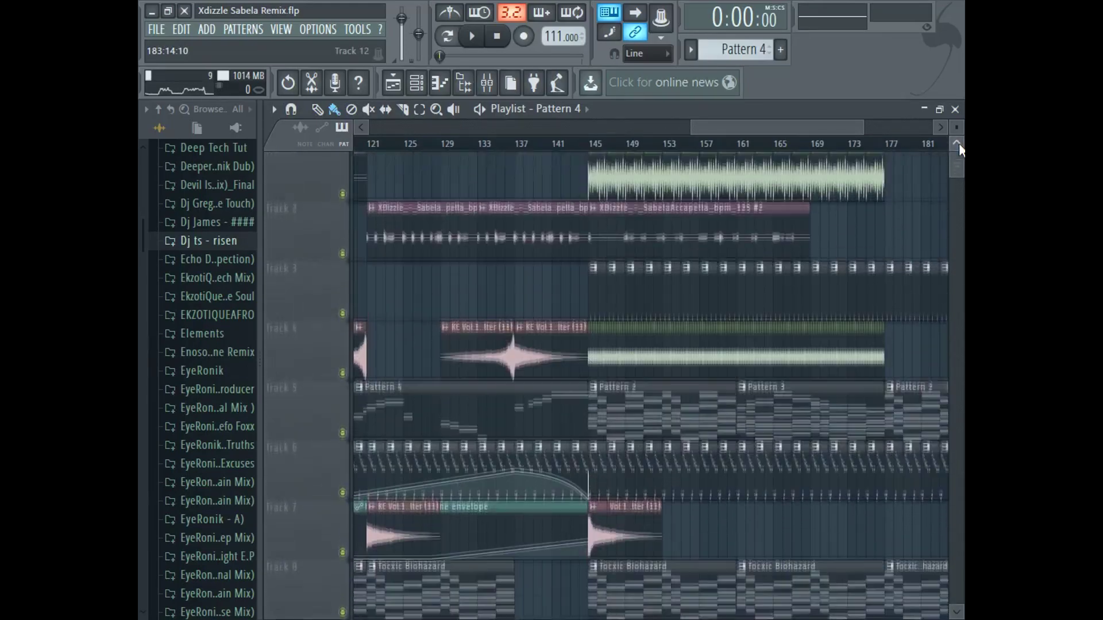
- Compare the layers on tracks 13 to 18 before the breakdown with those from bar 145 onward
{"action": "left_click_drag", "start_coordinate": [869, 133], "coordinate": [657, 127]}
{"action": "left_click_drag", "start_coordinate": [568, 128], "coordinate": [731, 126]}
{"action": "left_click_drag", "start_coordinate": [955, 172], "coordinate": [956, 284]}
{"action": "left_click_drag", "start_coordinate": [719, 145], "coordinate": [912, 158]}
{"action": "left_click", "coordinate": [956, 143]}
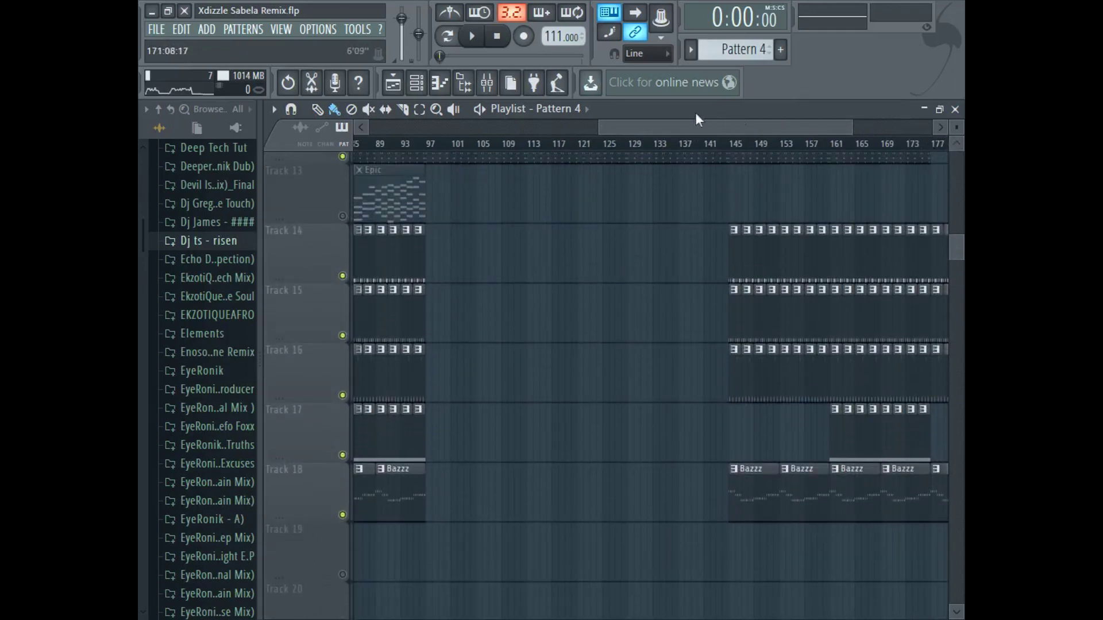
{"action": "left_click_drag", "start_coordinate": [956, 248], "coordinate": [956, 255]}
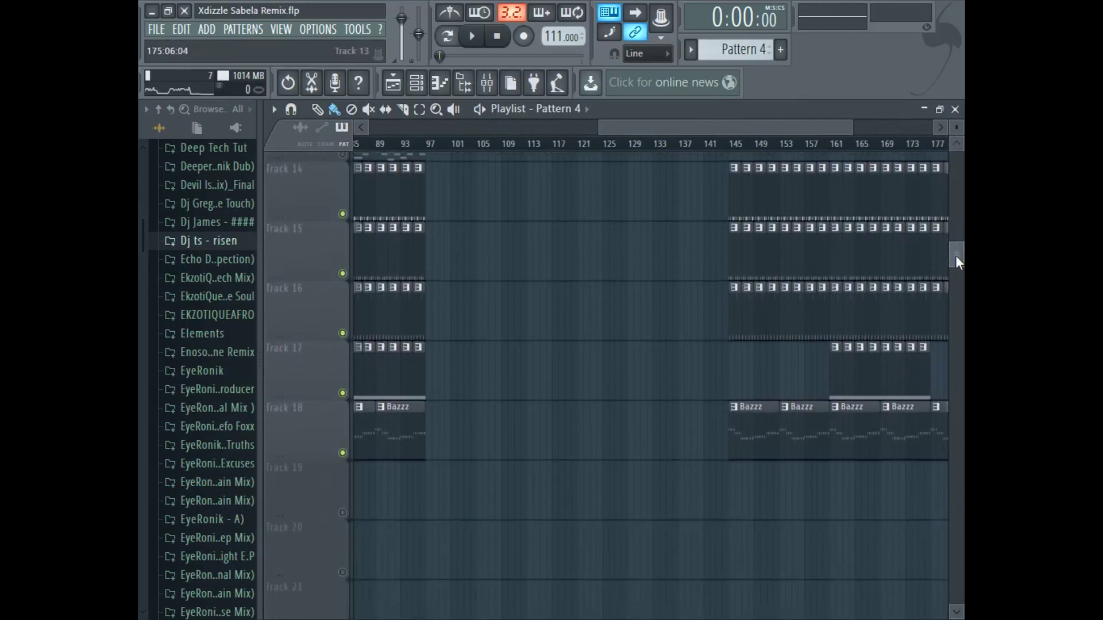
{"action": "left_click_drag", "start_coordinate": [816, 127], "coordinate": [701, 143]}
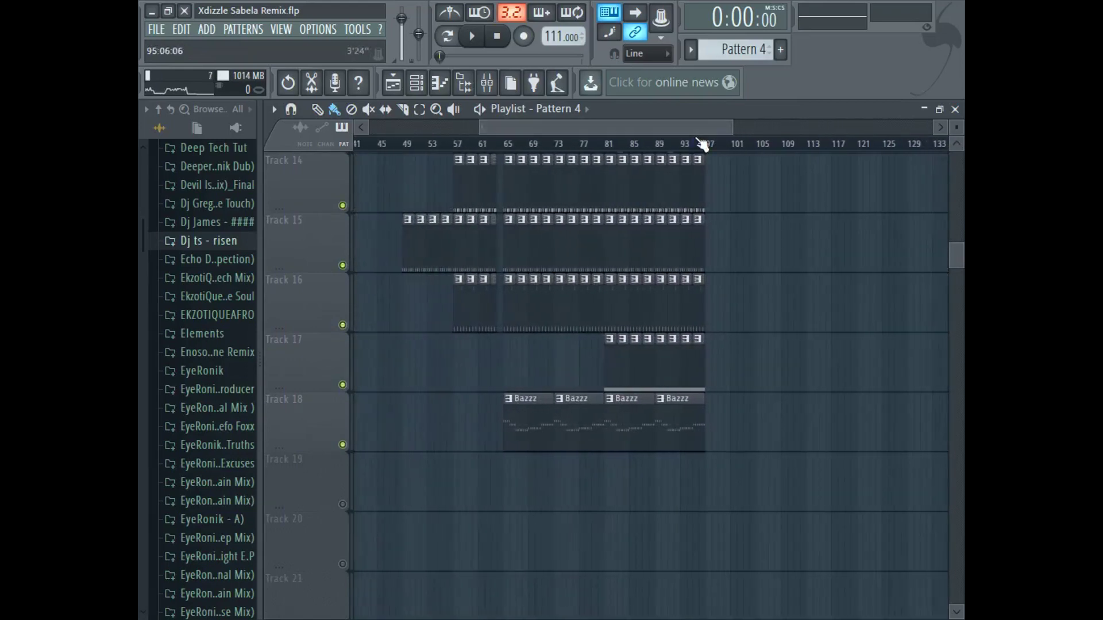
- Open the Hats pattern from track 14 in the piano roll and play its KSHMR Hi Hats Closed 01 notes
{"action": "double_click", "coordinate": [573, 188]}
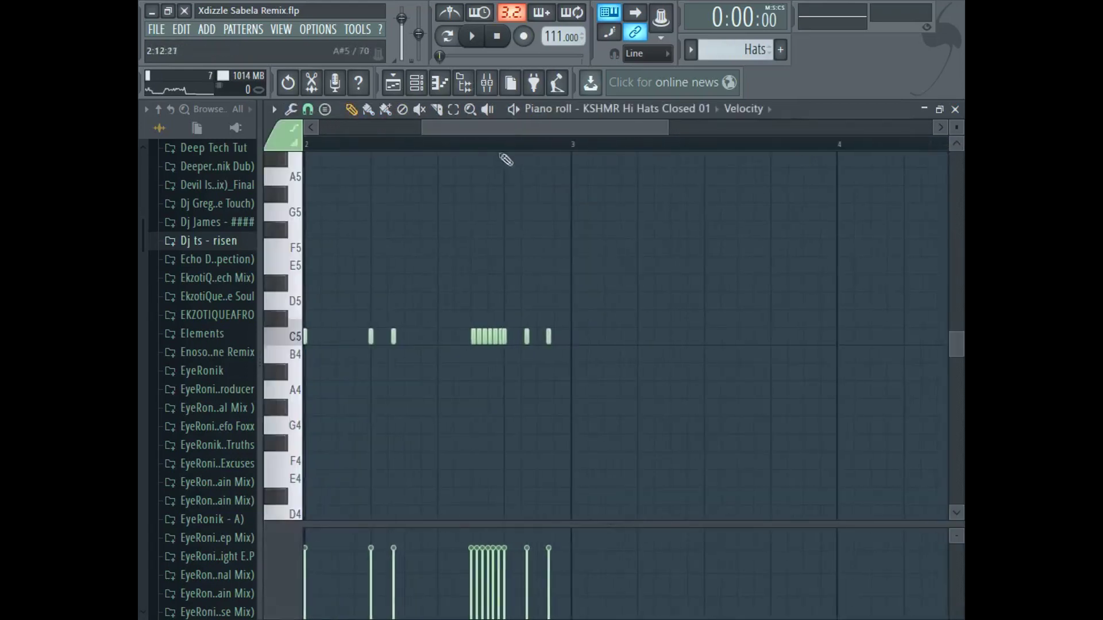
{"action": "left_click_drag", "start_coordinate": [569, 123], "coordinate": [439, 124]}
{"action": "key", "text": "space"}
{"action": "left_click_drag", "start_coordinate": [436, 129], "coordinate": [350, 133]}
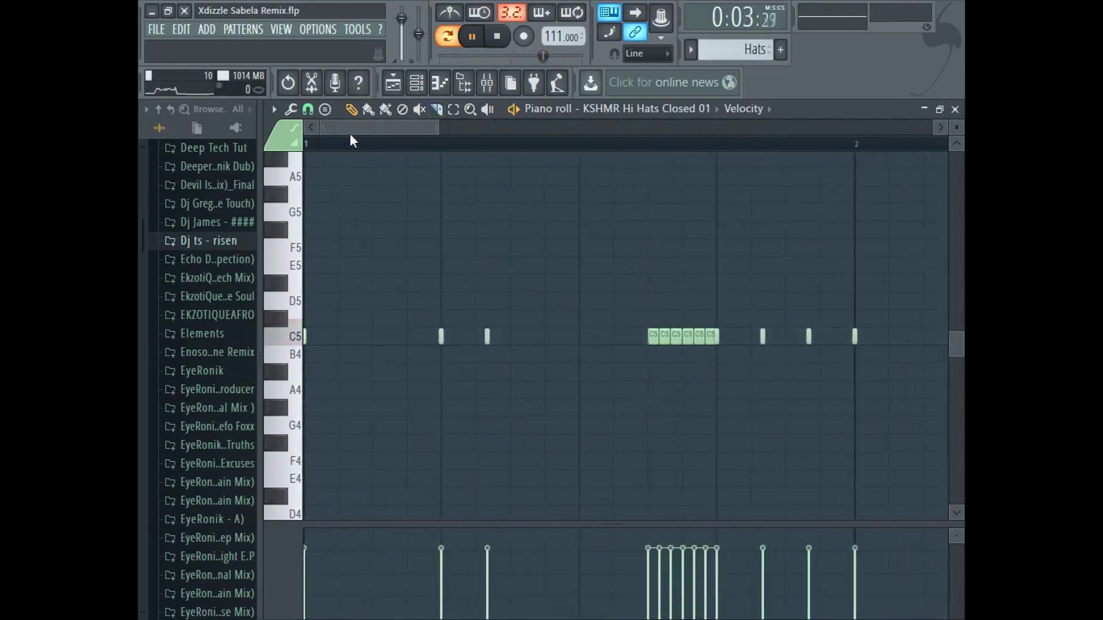
{"action": "left_click_drag", "start_coordinate": [438, 125], "coordinate": [446, 126]}
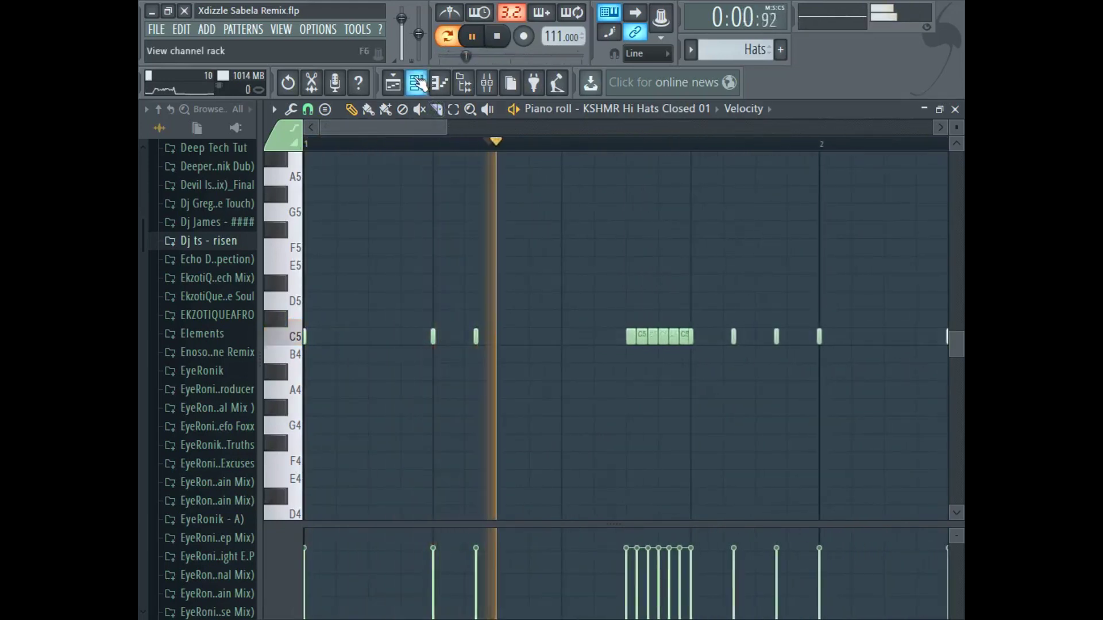
- Audition the patterns in the channel rack up to Qoh, then pause and open the 1 008 channel's sampler settings
{"action": "left_click", "coordinate": [418, 83]}
{"action": "scroll", "coordinate": [731, 48], "scroll_direction": "down", "scroll_amount": 1}
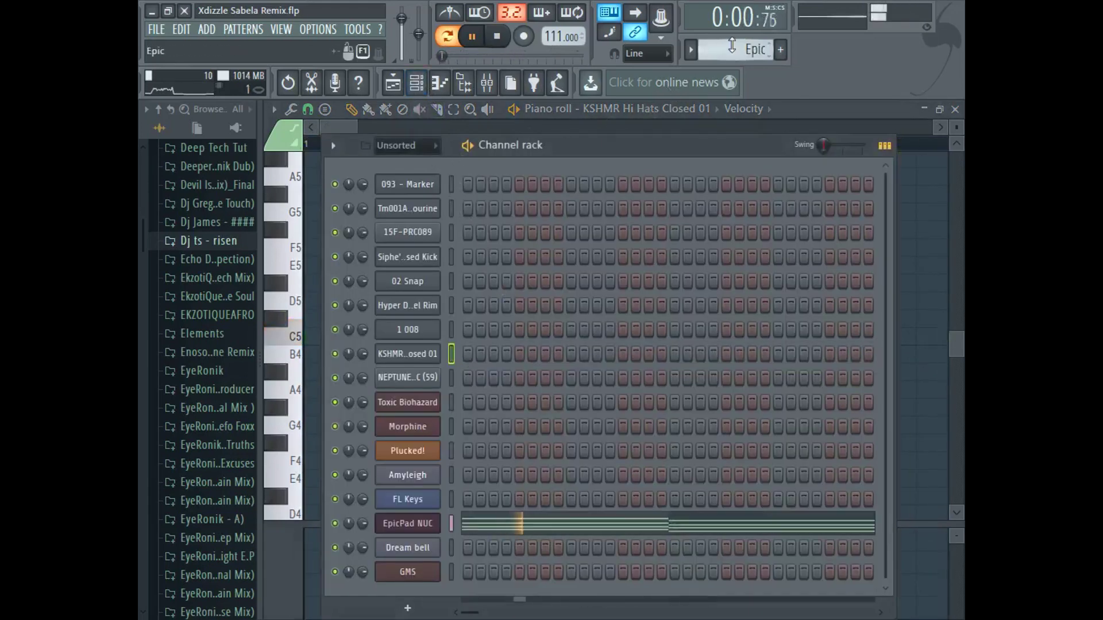
{"action": "scroll", "coordinate": [732, 46], "scroll_direction": "down", "scroll_amount": 1}
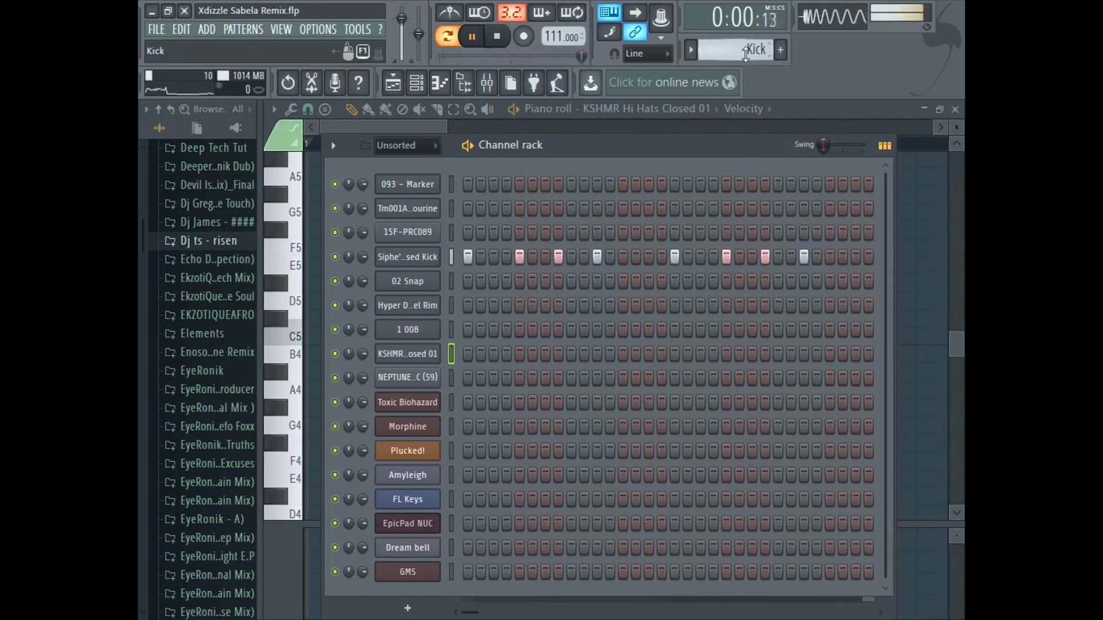
{"action": "scroll", "coordinate": [745, 53], "scroll_direction": "down", "scroll_amount": 1}
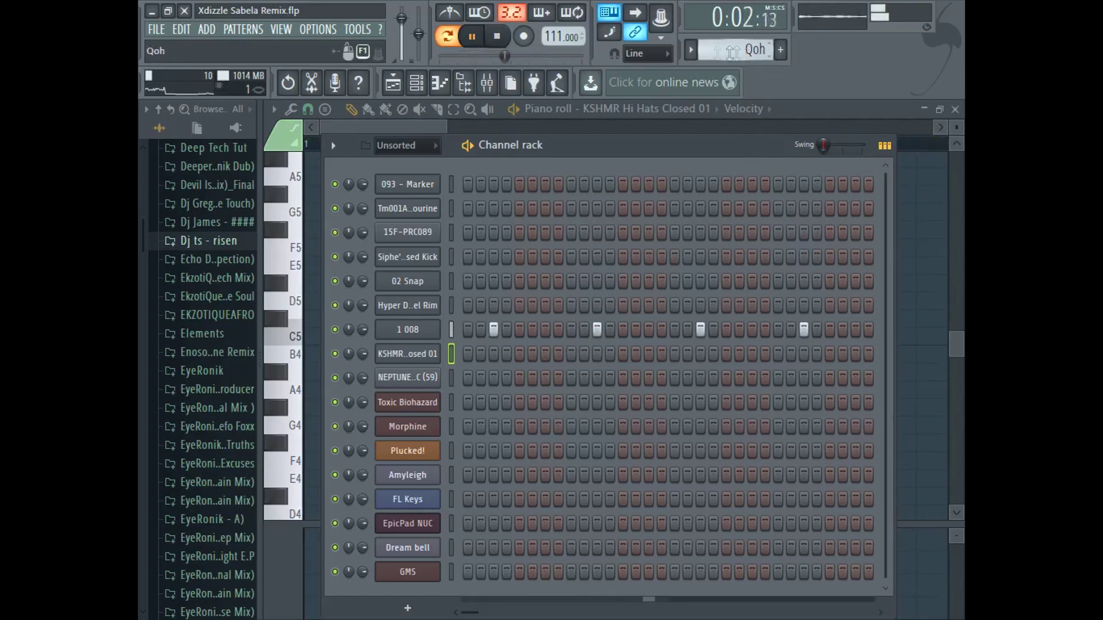
{"action": "left_click", "coordinate": [473, 38]}
{"action": "left_click", "coordinate": [424, 330]}
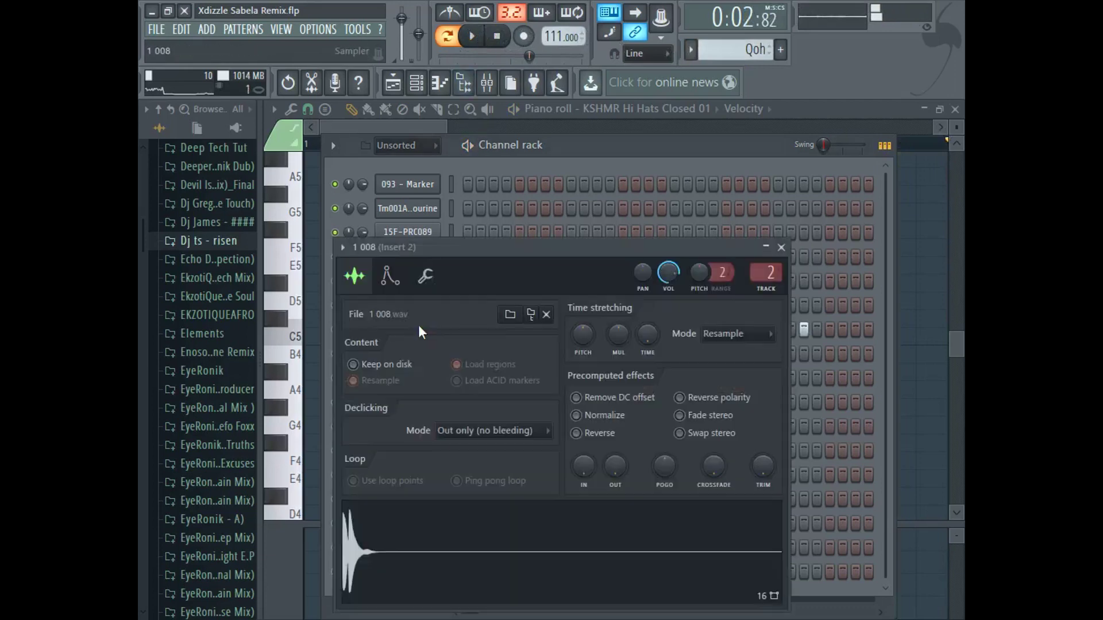
- Look at the 1 008 channel's mixer insert and examine its Qoh notes in the piano roll
{"action": "left_click", "coordinate": [487, 82]}
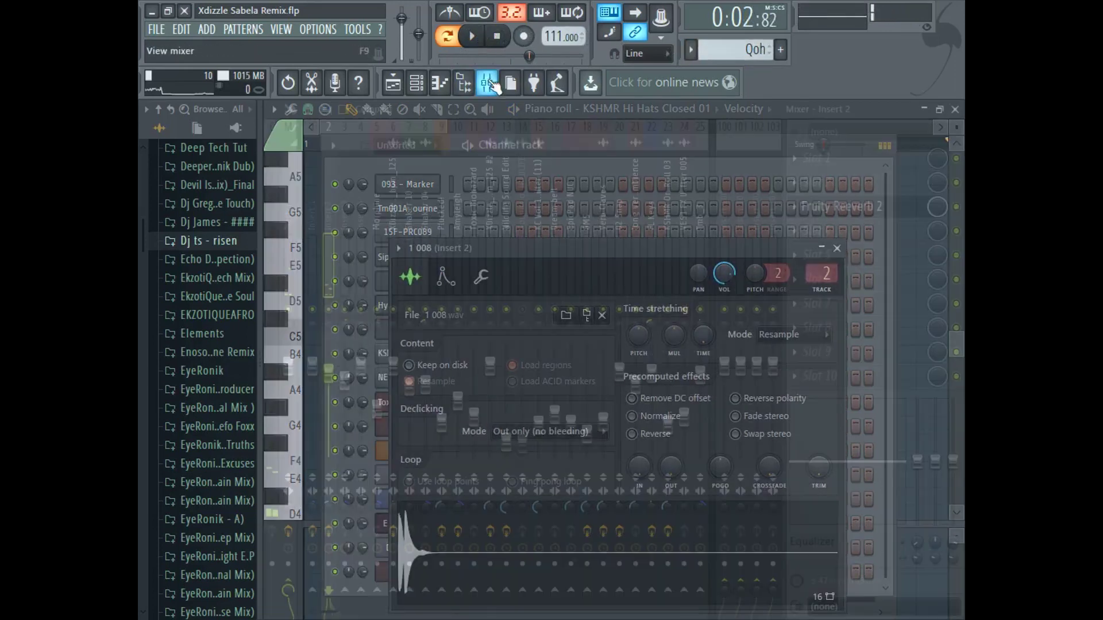
{"action": "left_click", "coordinate": [417, 82]}
{"action": "right_click", "coordinate": [438, 330]}
{"action": "left_click", "coordinate": [471, 329]}
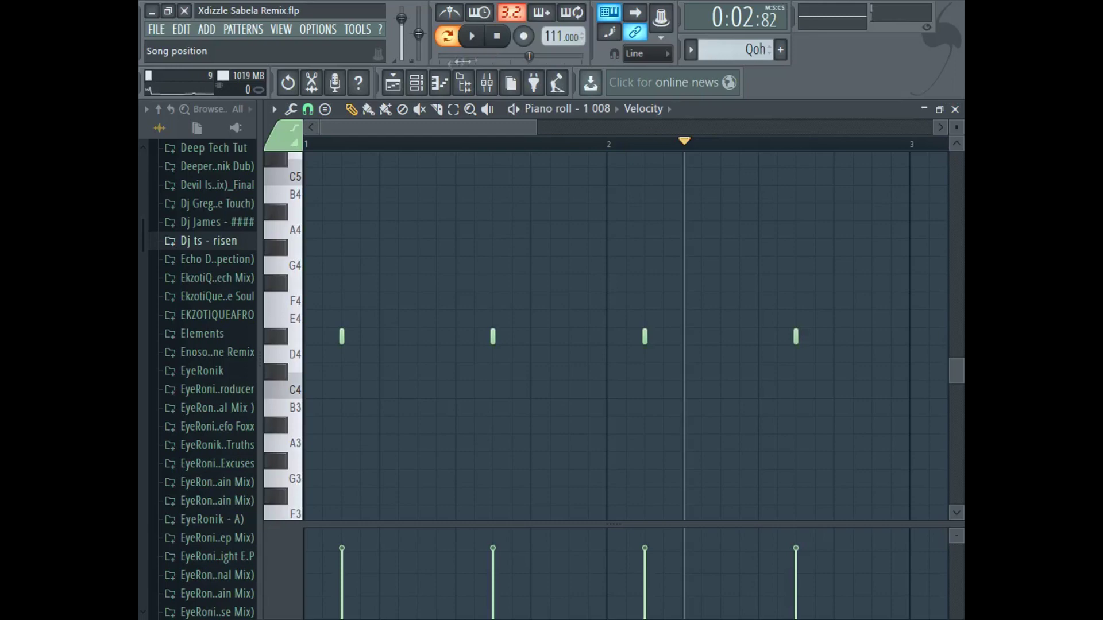
{"action": "left_click_drag", "start_coordinate": [539, 125], "coordinate": [463, 125]}
{"action": "left_click", "coordinate": [955, 144]}
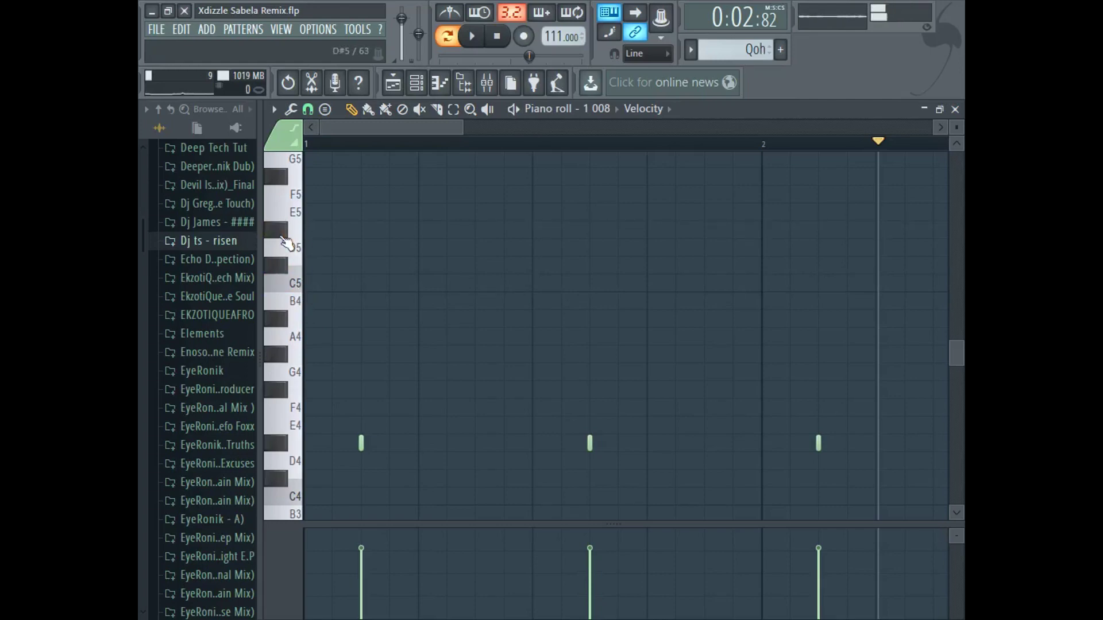
- Open the Tocxic Biohazard pattern at bar 65 from the playlist and examine its chords in the piano roll
{"action": "left_click", "coordinate": [392, 83]}
{"action": "scroll", "coordinate": [505, 297], "scroll_direction": "up", "scroll_amount": 6}
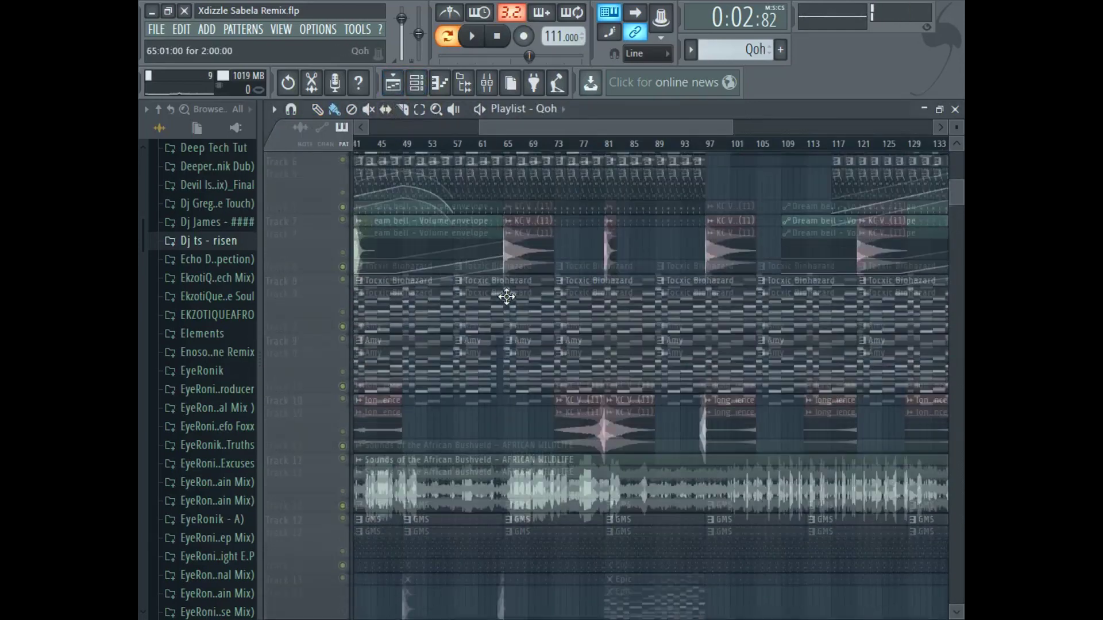
{"action": "double_click", "coordinate": [521, 380]}
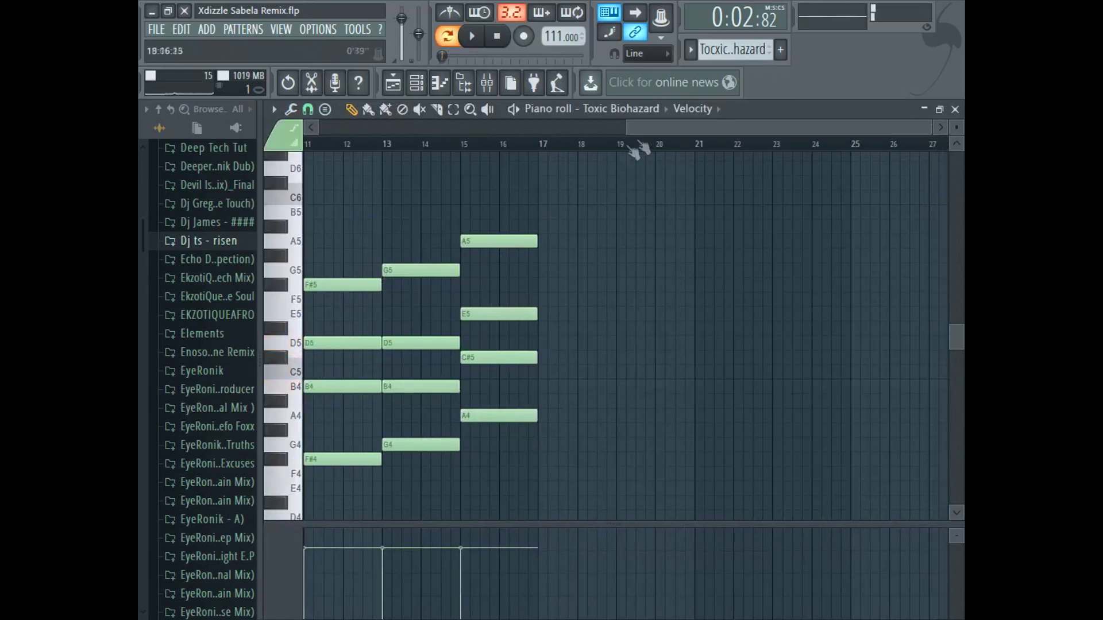
{"action": "scroll", "coordinate": [662, 136], "scroll_direction": "down", "scroll_amount": 3}
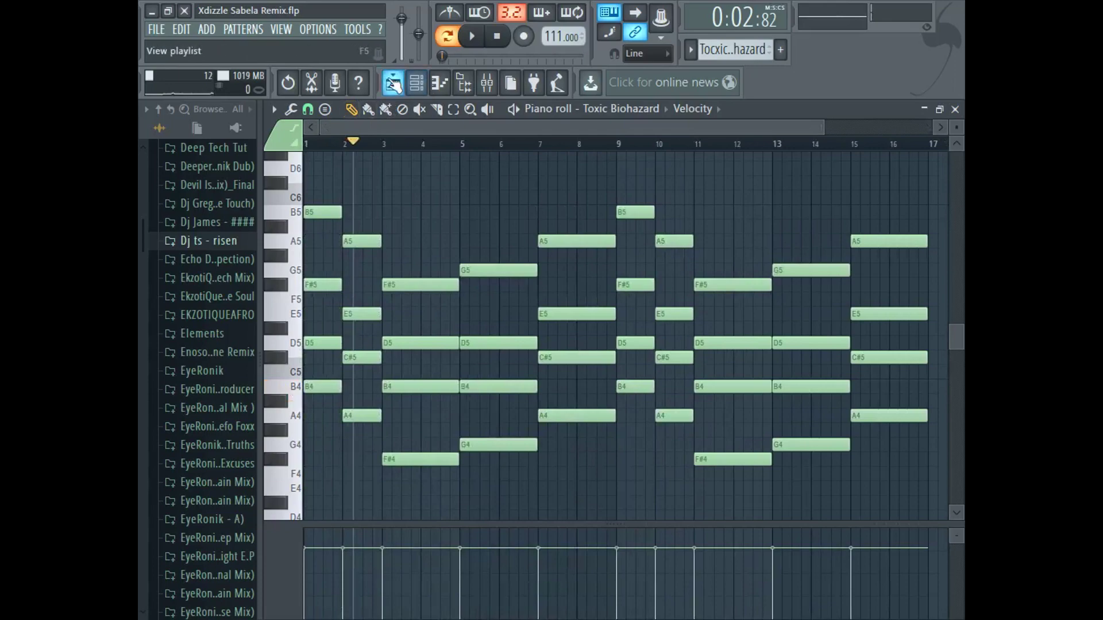
- Open the Qoh pattern from track 16 and examine its 15F-PRC089 and 1 008 notes in the piano roll
{"action": "left_click", "coordinate": [392, 83]}
{"action": "scroll", "coordinate": [620, 432], "scroll_direction": "down", "scroll_amount": 10}
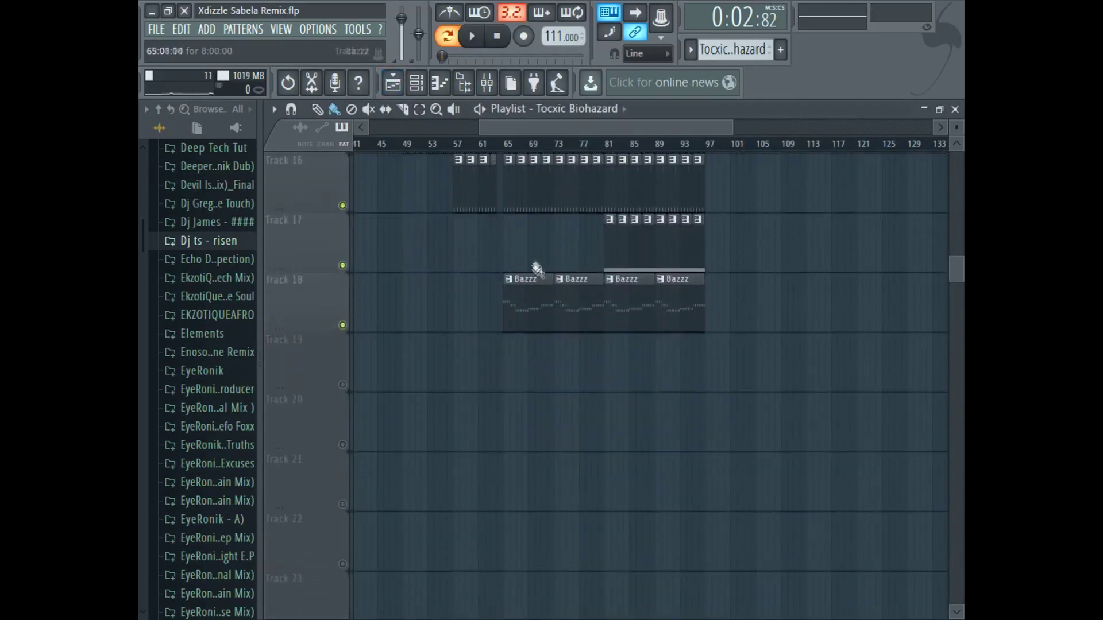
{"action": "scroll", "coordinate": [526, 270], "scroll_direction": "up", "scroll_amount": 3}
{"action": "double_click", "coordinate": [524, 360]}
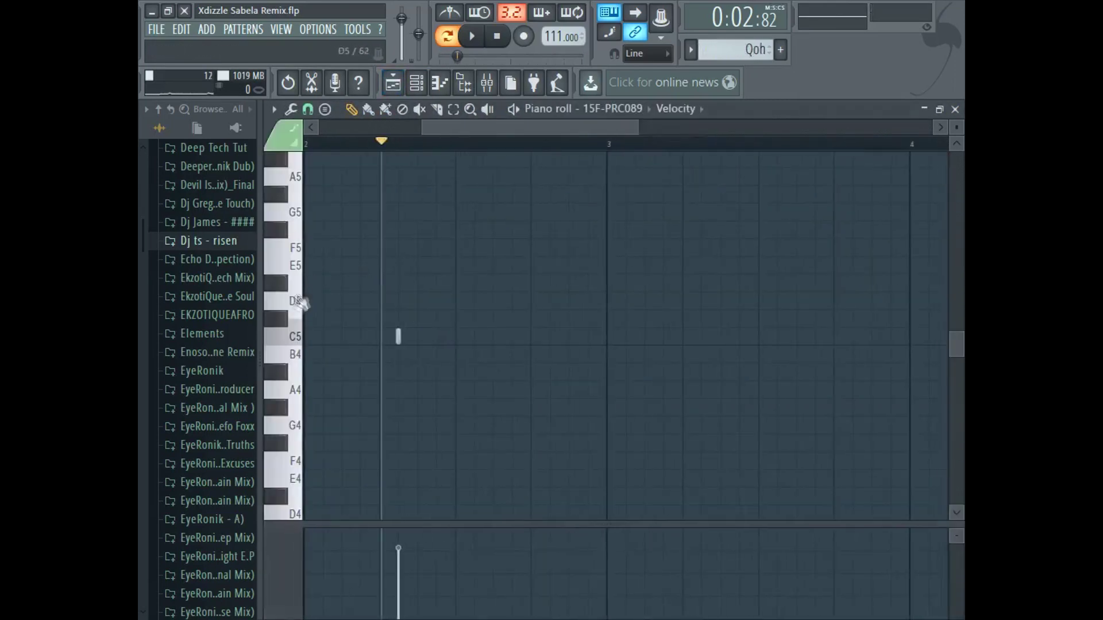
{"action": "left_click_drag", "start_coordinate": [483, 128], "coordinate": [381, 128]}
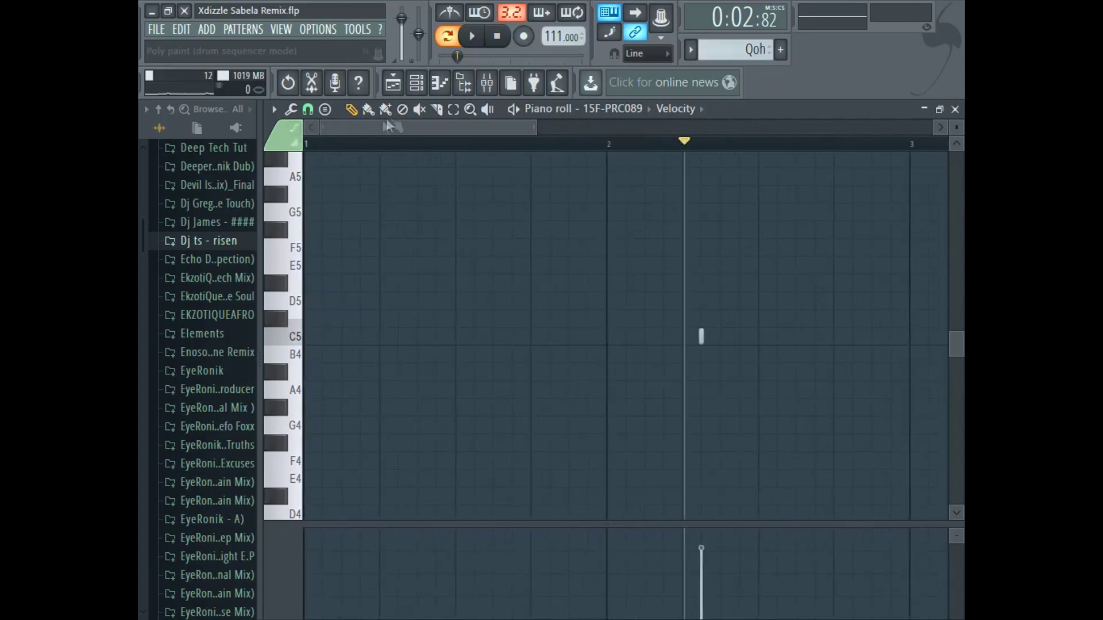
{"action": "left_click", "coordinate": [417, 83]}
{"action": "right_click", "coordinate": [421, 325]}
{"action": "left_click", "coordinate": [466, 325]}
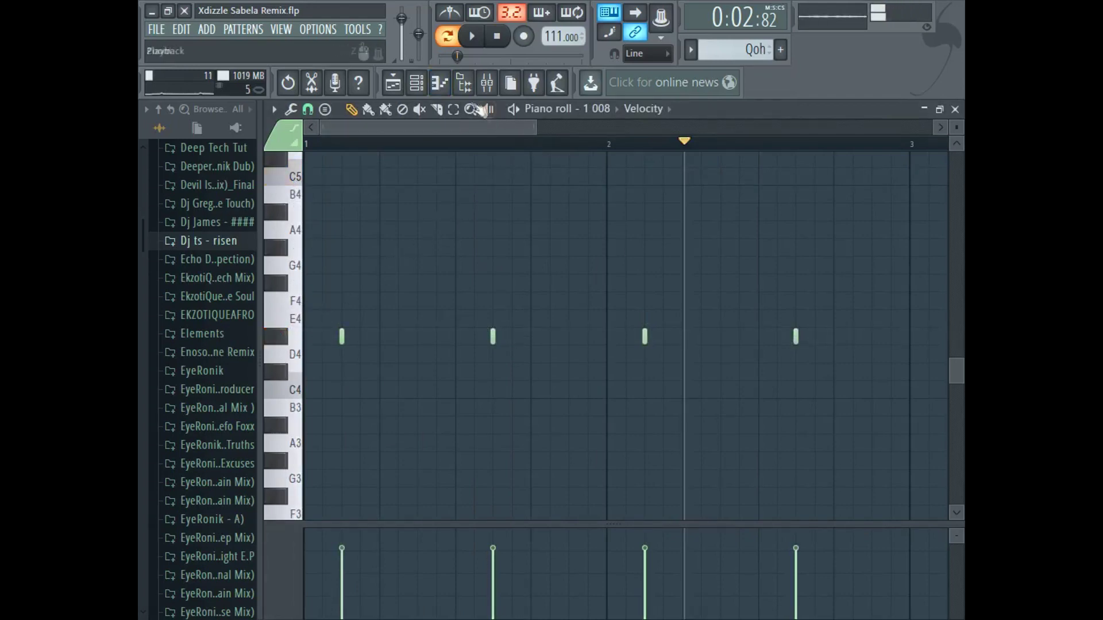
- Solo track 14 in the playlist, unmute tracks 16 and 15, and play the song from about bar 65
{"action": "left_click", "coordinate": [393, 82]}
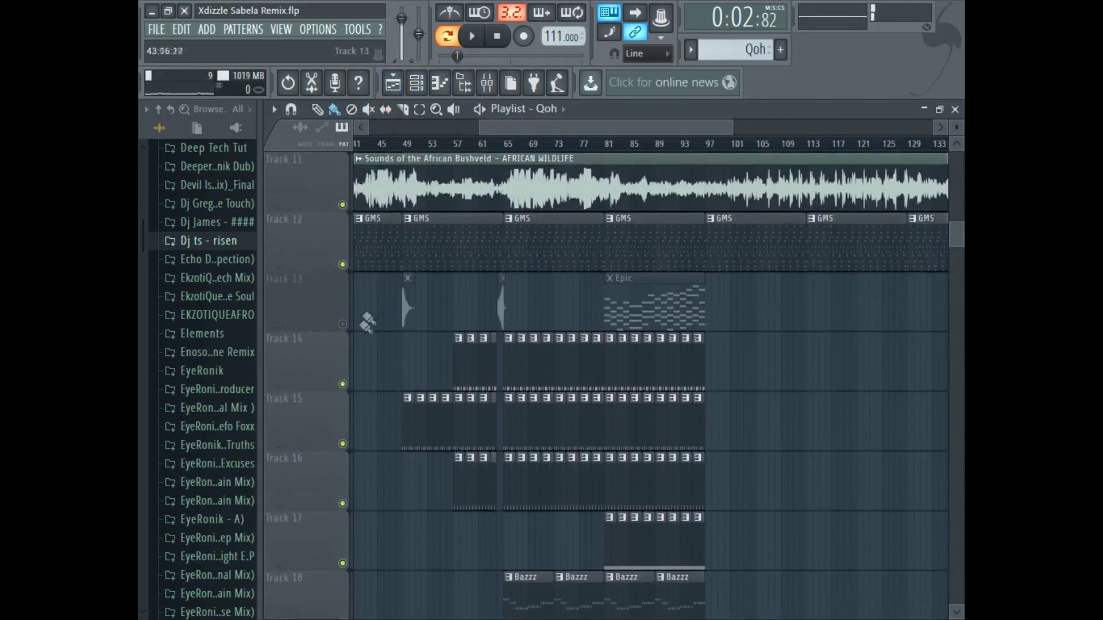
{"action": "right_click", "coordinate": [343, 385]}
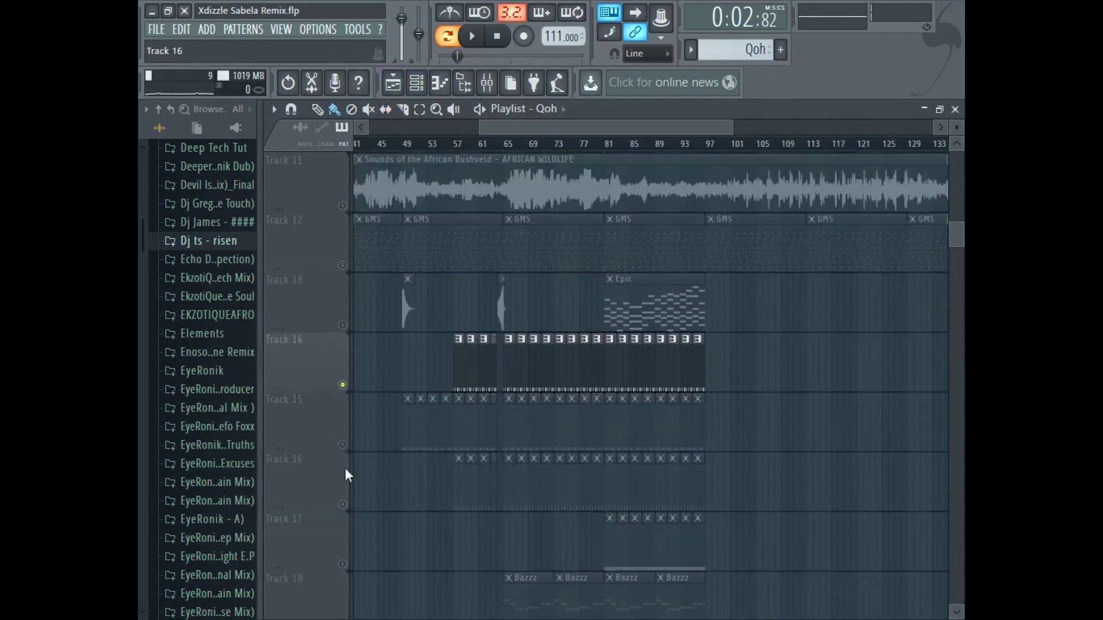
{"action": "scroll", "coordinate": [347, 473], "scroll_direction": "down", "scroll_amount": 4}
{"action": "left_click", "coordinate": [343, 265]}
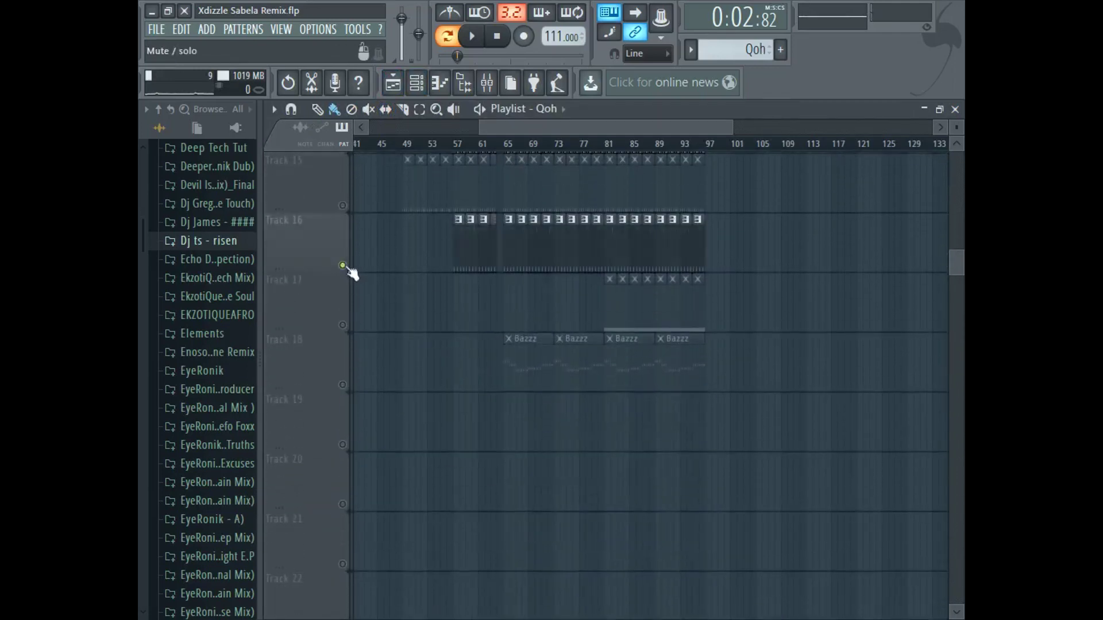
{"action": "left_click", "coordinate": [504, 144]}
{"action": "left_click", "coordinate": [342, 206]}
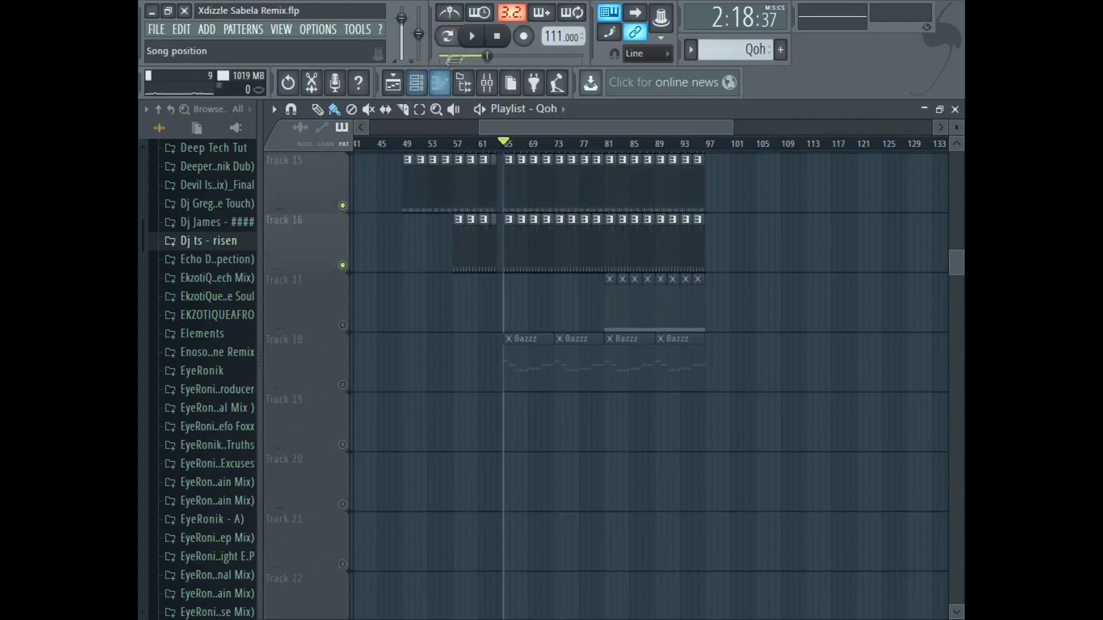
{"action": "key", "text": "space"}
- Unmute the Bazzz track 18 while the song plays and select the Tamb pattern from its clip on track 17
{"action": "scroll", "coordinate": [448, 293], "scroll_direction": "up", "scroll_amount": 3}
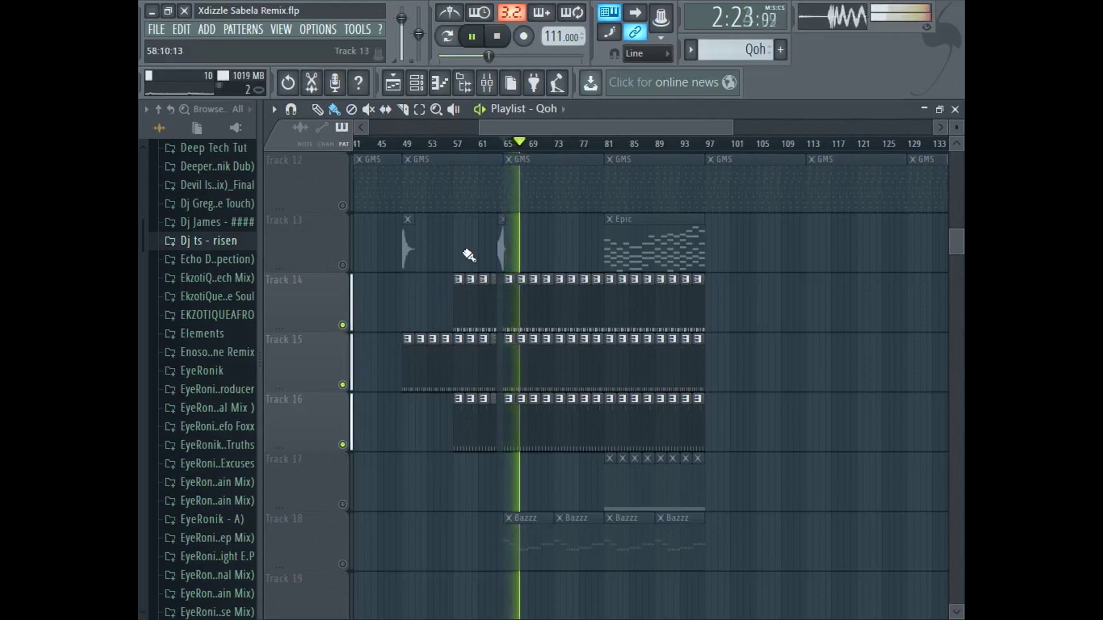
{"action": "scroll", "coordinate": [455, 320], "scroll_direction": "down", "scroll_amount": 2}
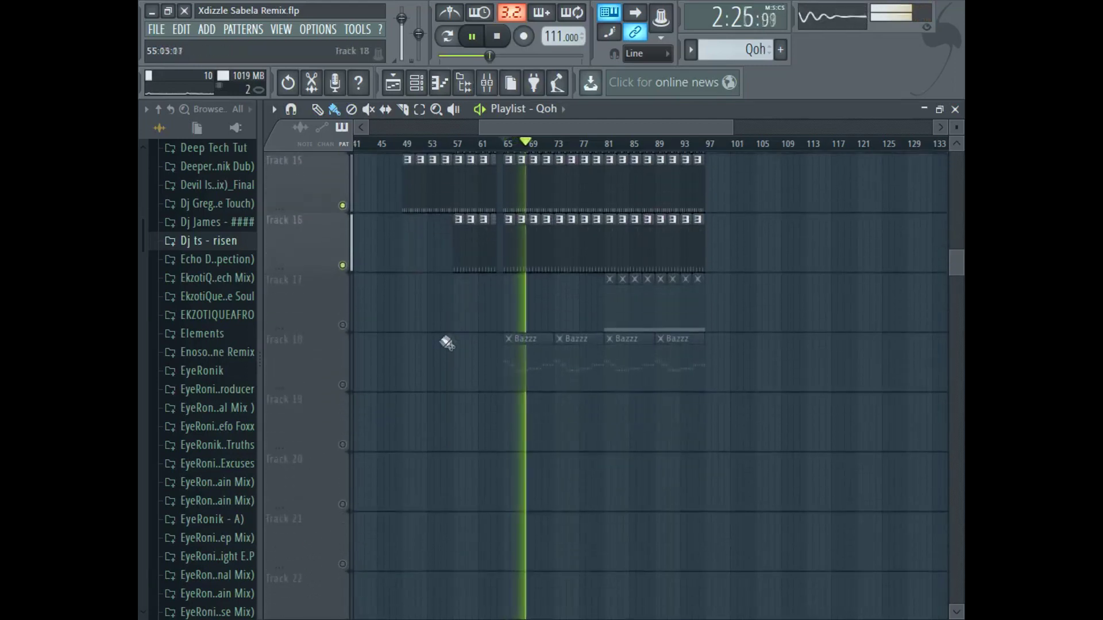
{"action": "left_click", "coordinate": [343, 385]}
{"action": "scroll", "coordinate": [433, 364], "scroll_direction": "up", "scroll_amount": 4}
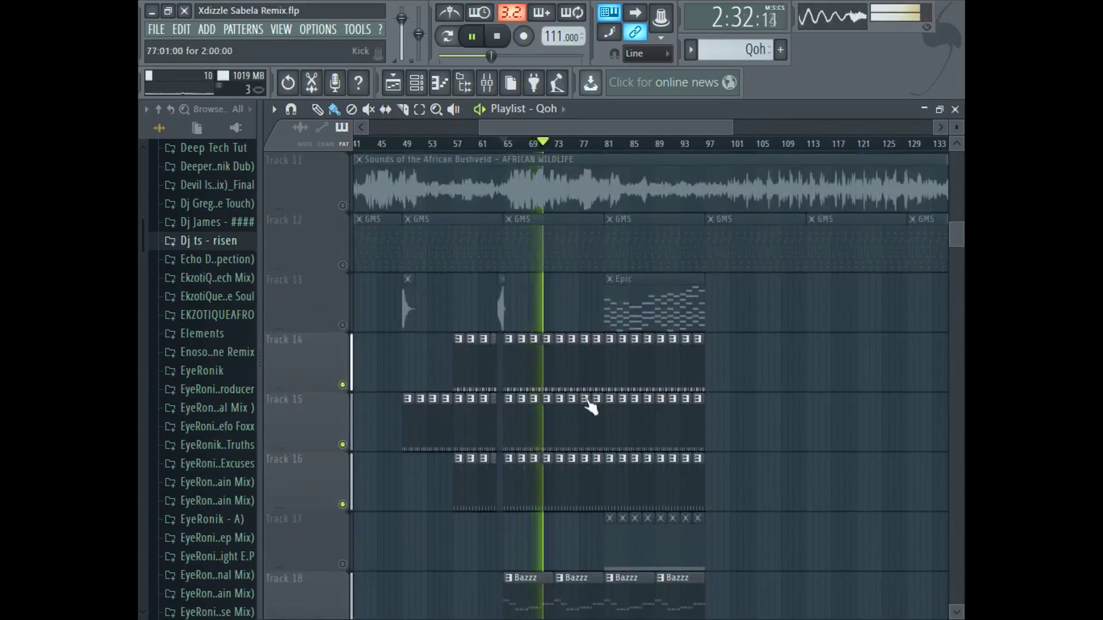
{"action": "left_click", "coordinate": [621, 554]}
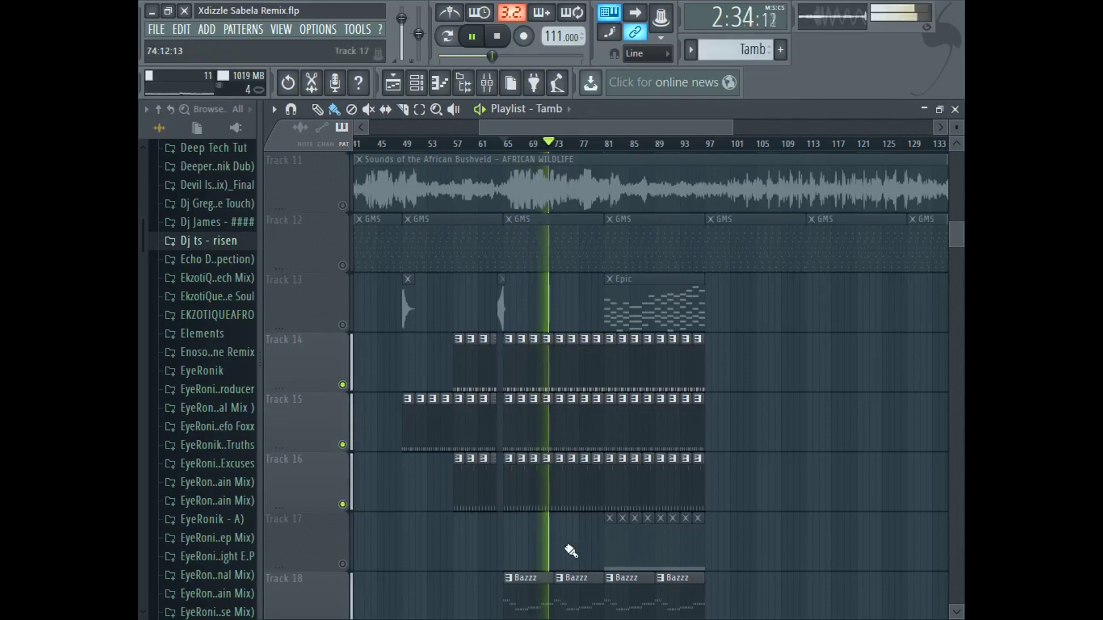
- Paint Tamb clips on track 17 from bar 73 up to bar 81 and open the tambourine notes in the piano roll
{"action": "left_click_drag", "start_coordinate": [561, 551], "coordinate": [554, 551]}
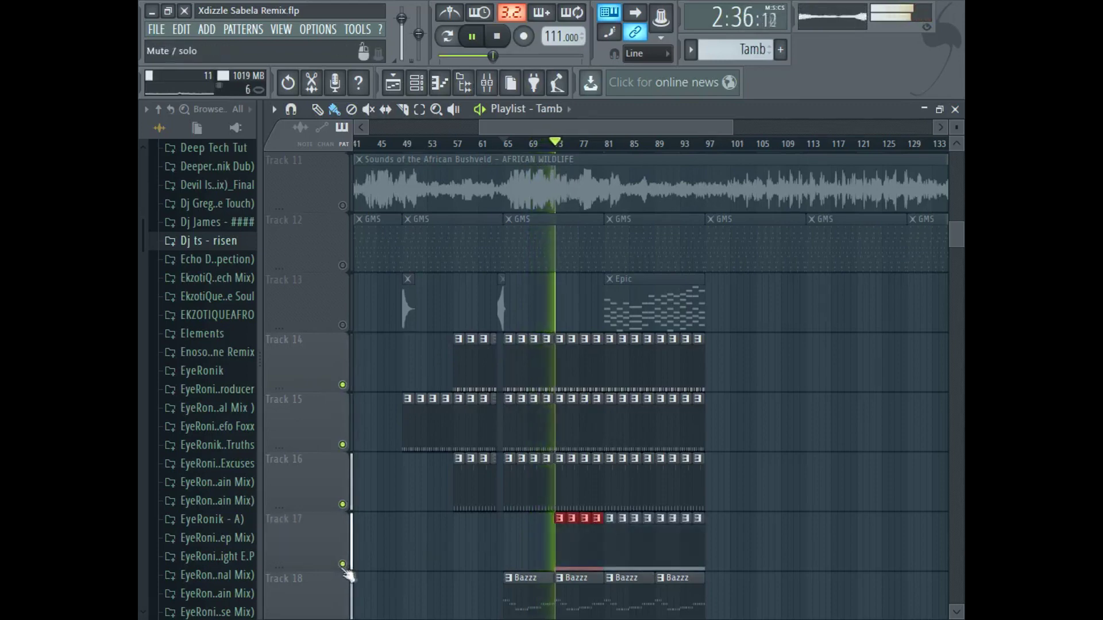
{"action": "double_click", "coordinate": [568, 546]}
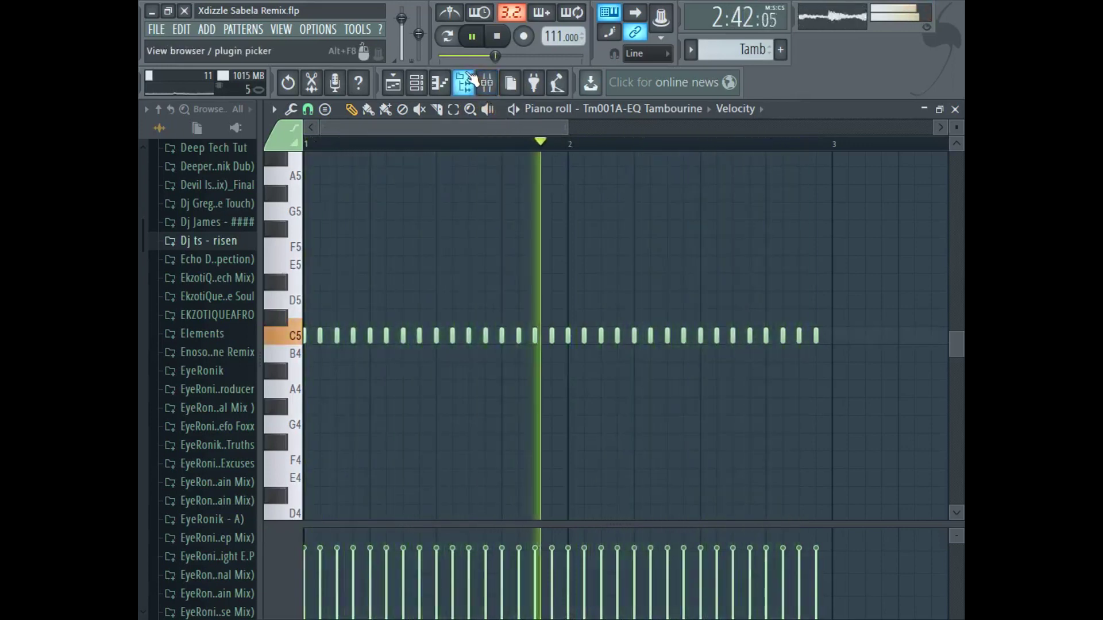
{"action": "left_click", "coordinate": [496, 41]}
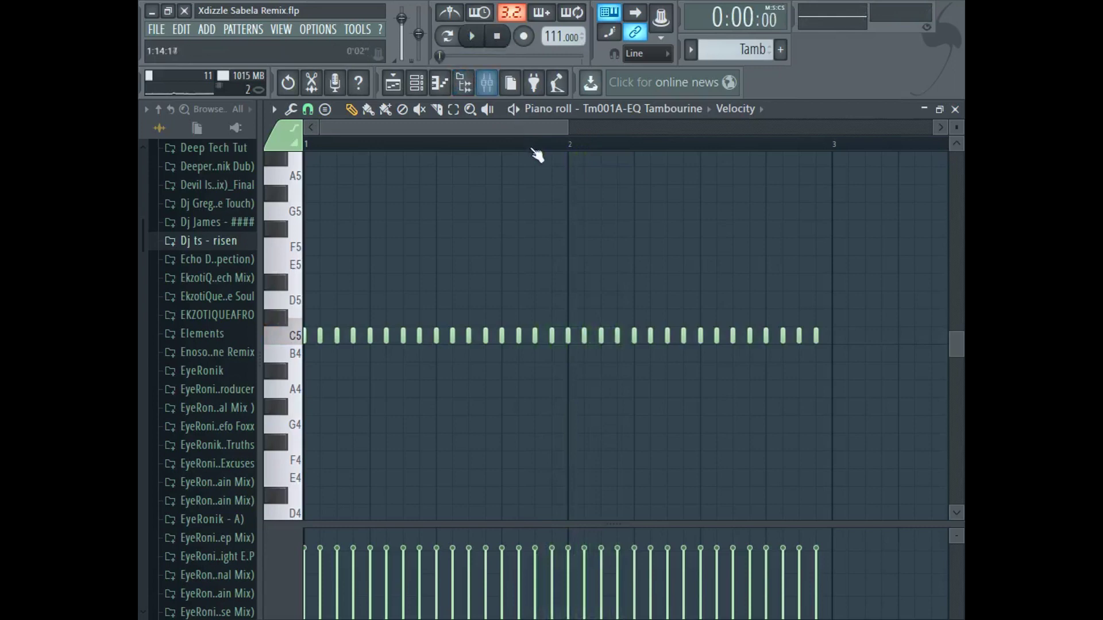
- Examine the Tm001A-EQ Tambourine steps of the Tamb pattern in the channel rack
{"action": "left_click", "coordinate": [416, 84]}
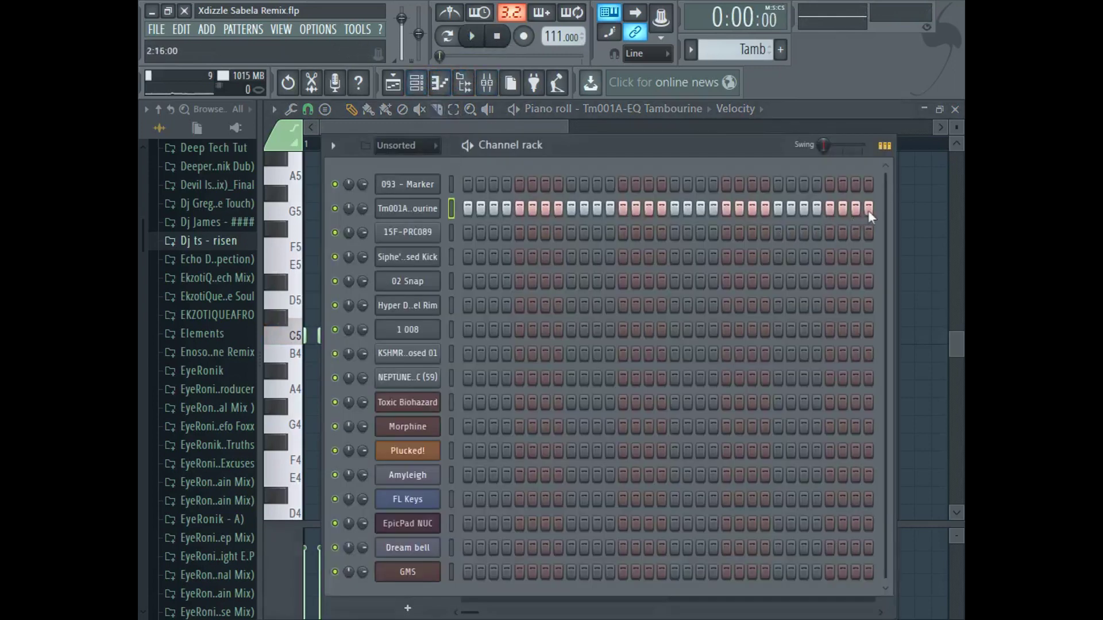
{"action": "left_click_drag", "start_coordinate": [869, 209], "coordinate": [546, 221]}
{"action": "left_click_drag", "start_coordinate": [470, 217], "coordinate": [867, 210]}
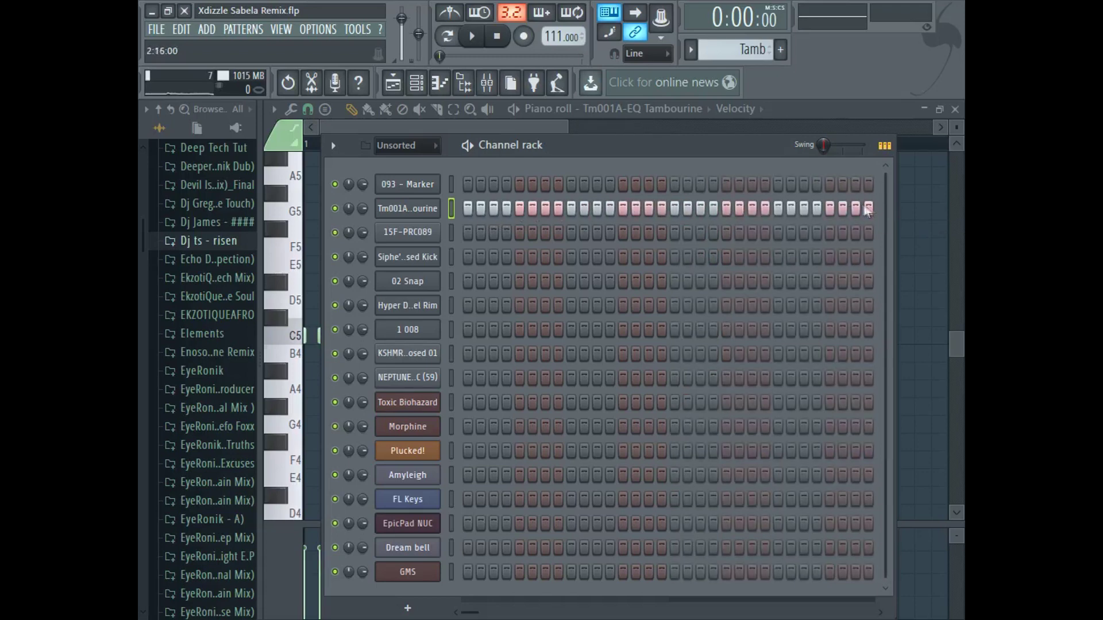
- Delete the four Tamb clips between bars 73 and 81 on track 17 in the playlist
{"action": "left_click", "coordinate": [402, 91]}
{"action": "scroll", "coordinate": [473, 509], "scroll_direction": "down", "scroll_amount": 5}
{"action": "scroll", "coordinate": [521, 382], "scroll_direction": "up", "scroll_amount": 3}
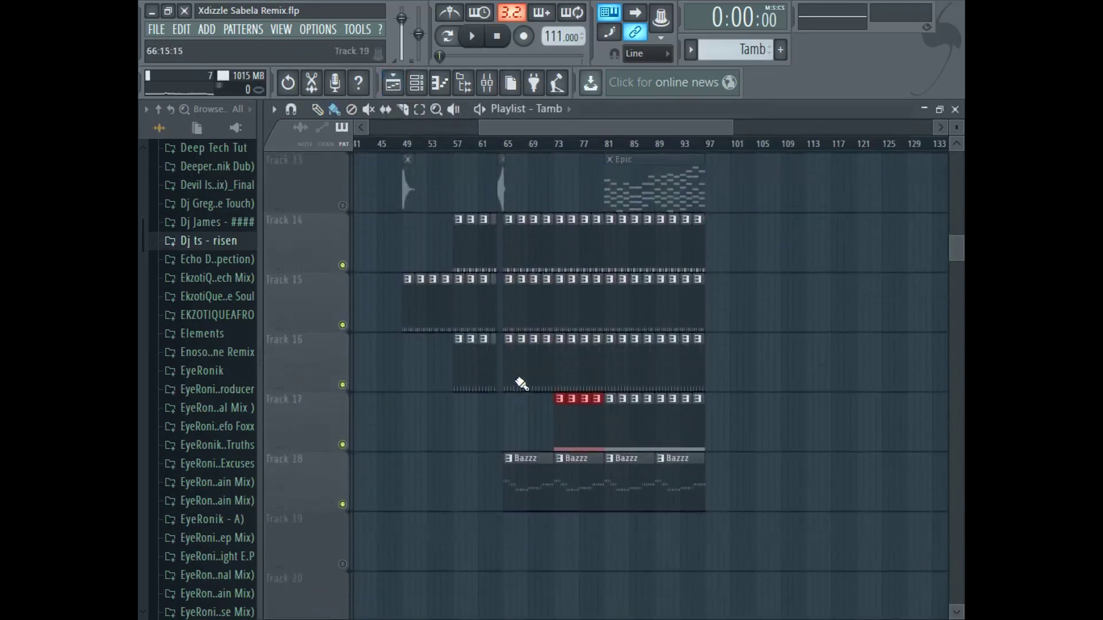
{"action": "scroll", "coordinate": [521, 382], "scroll_direction": "up", "scroll_amount": 3}
{"action": "key", "text": "Delete"}
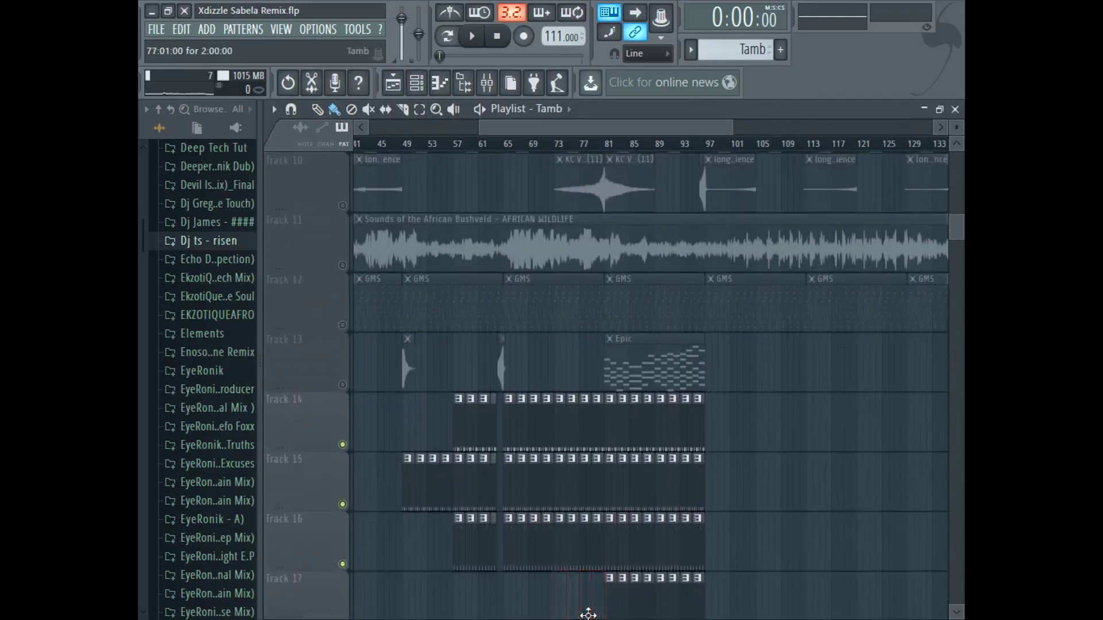
- Open Pattern 1 from its track 3 clip and play its 02 Snap and Hyper DoubleBarrel Rim steps in the channel rack
{"action": "scroll", "coordinate": [592, 526], "scroll_direction": "up", "scroll_amount": 9}
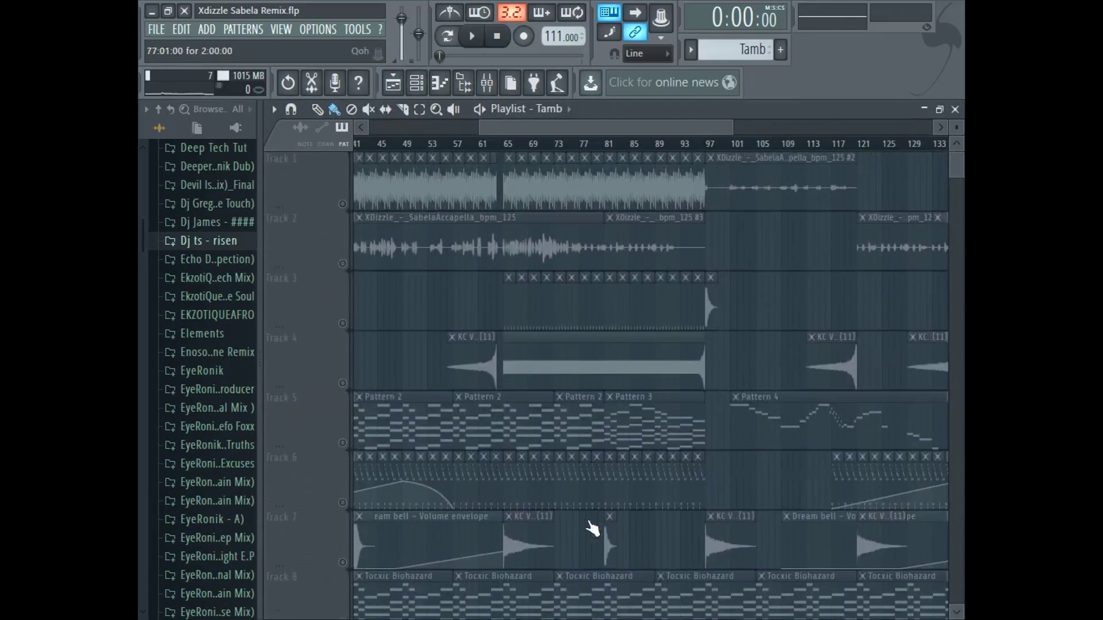
{"action": "double_click", "coordinate": [567, 306]}
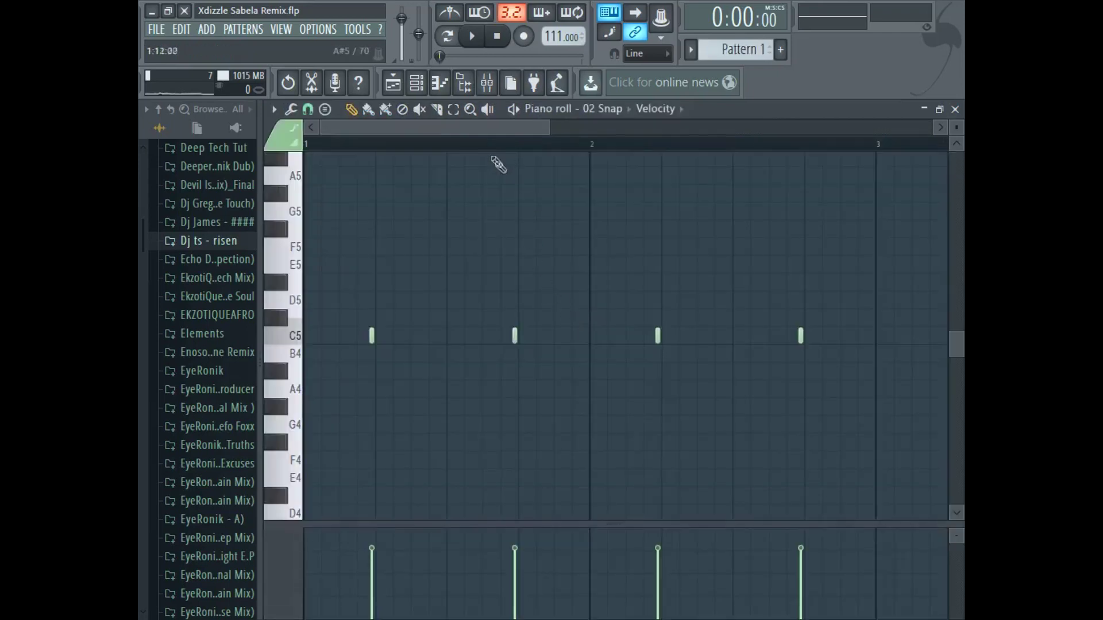
{"action": "left_click", "coordinate": [439, 83]}
{"action": "left_click", "coordinate": [471, 35]}
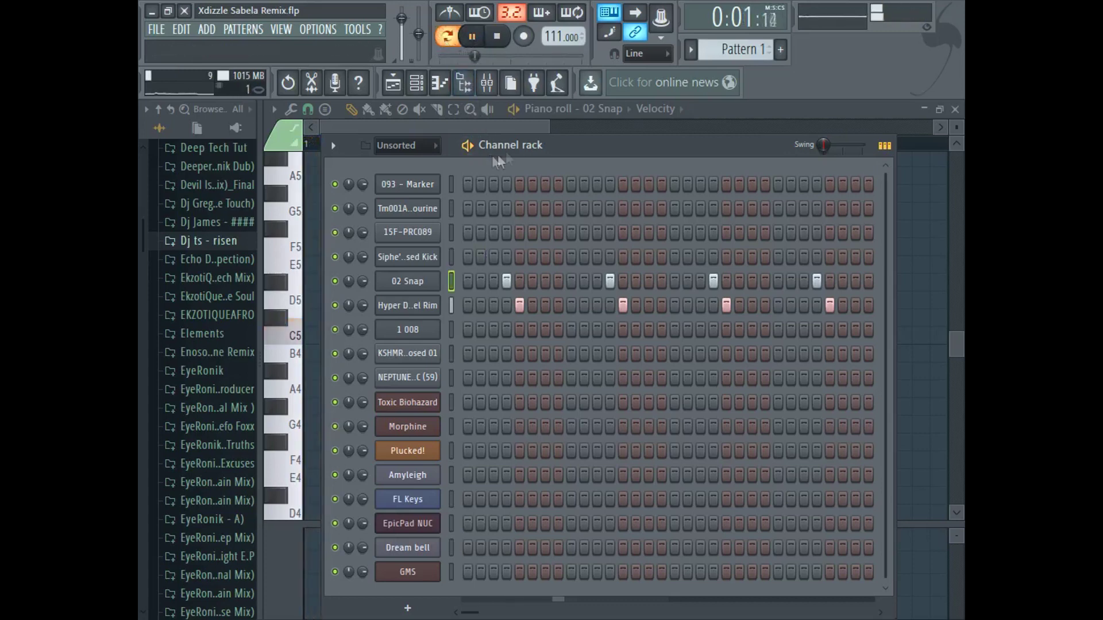
{"action": "left_click", "coordinate": [473, 44]}
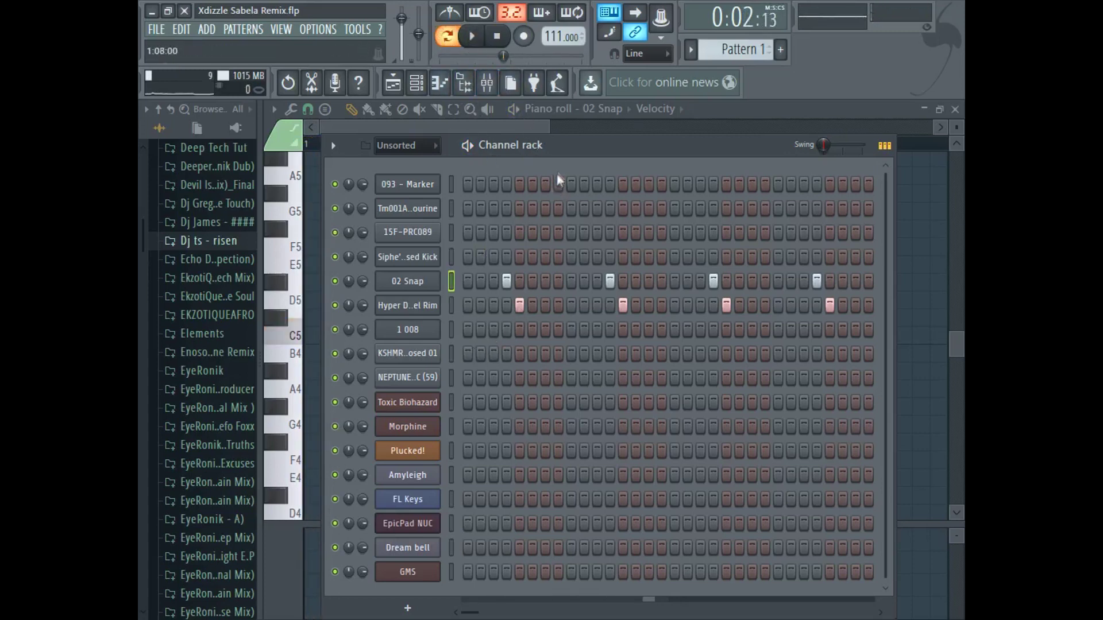
- Audition Pattern 1 with the 02 Snap channel muted, then listen again with both snap and rim channels unmuted
{"action": "left_click_drag", "start_coordinate": [579, 149], "coordinate": [578, 163]}
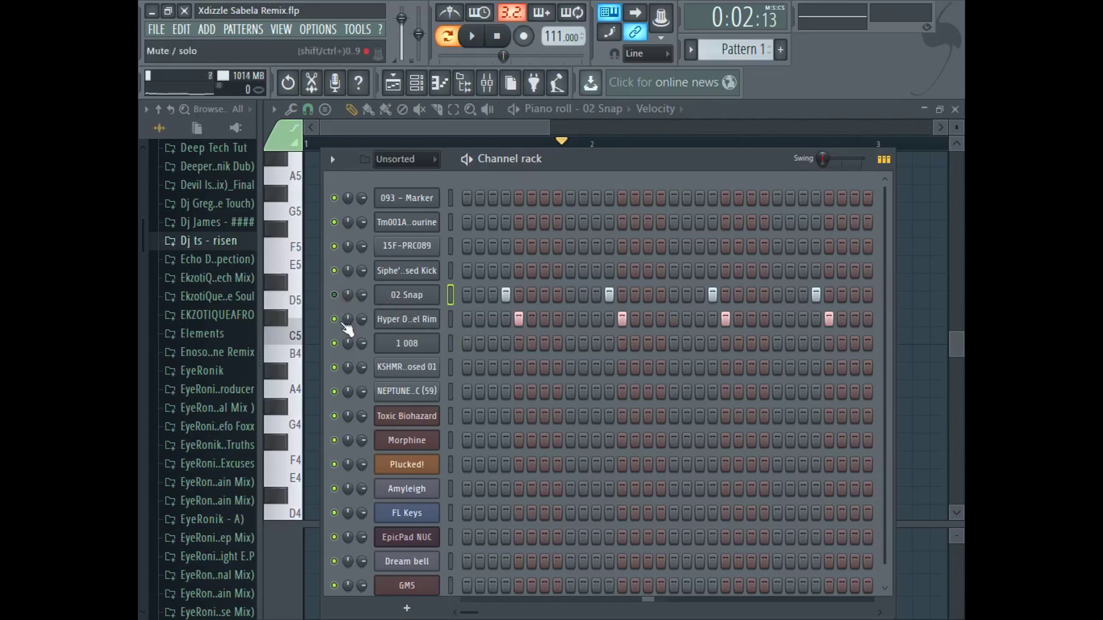
{"action": "left_click", "coordinate": [472, 36]}
{"action": "left_click", "coordinate": [480, 44]}
{"action": "left_click", "coordinate": [335, 319]}
{"action": "left_click", "coordinate": [481, 39]}
{"action": "left_click", "coordinate": [497, 36]}
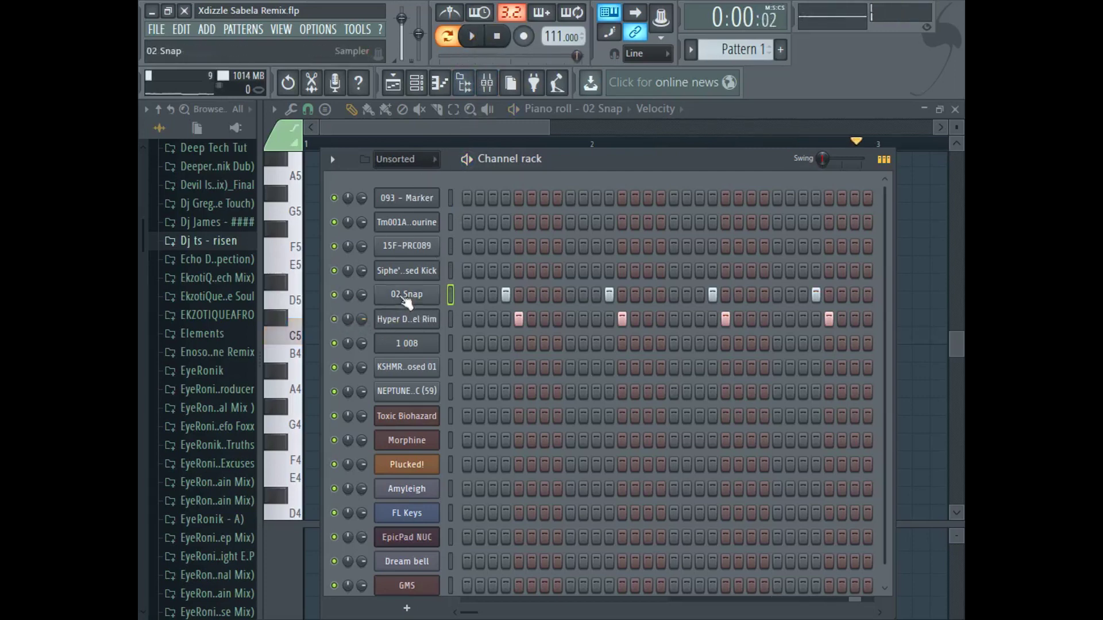
- Show the 02 Snap channel's mixer track and open its Fruity Reeverb 2 effect
{"action": "left_click", "coordinate": [407, 294]}
{"action": "left_click", "coordinate": [486, 82]}
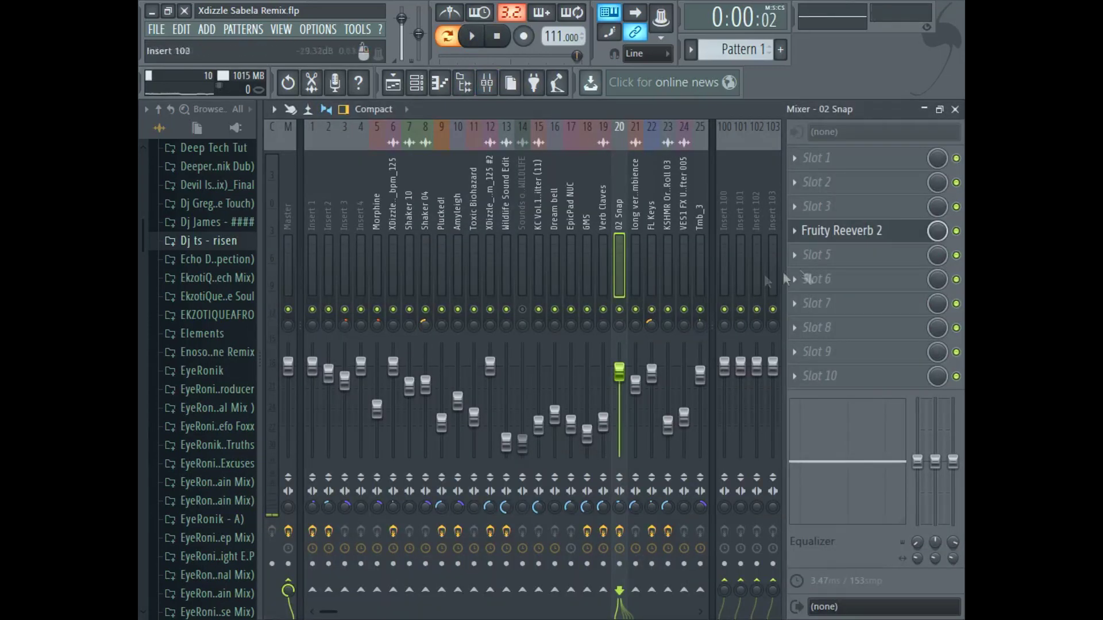
{"action": "left_click", "coordinate": [874, 235]}
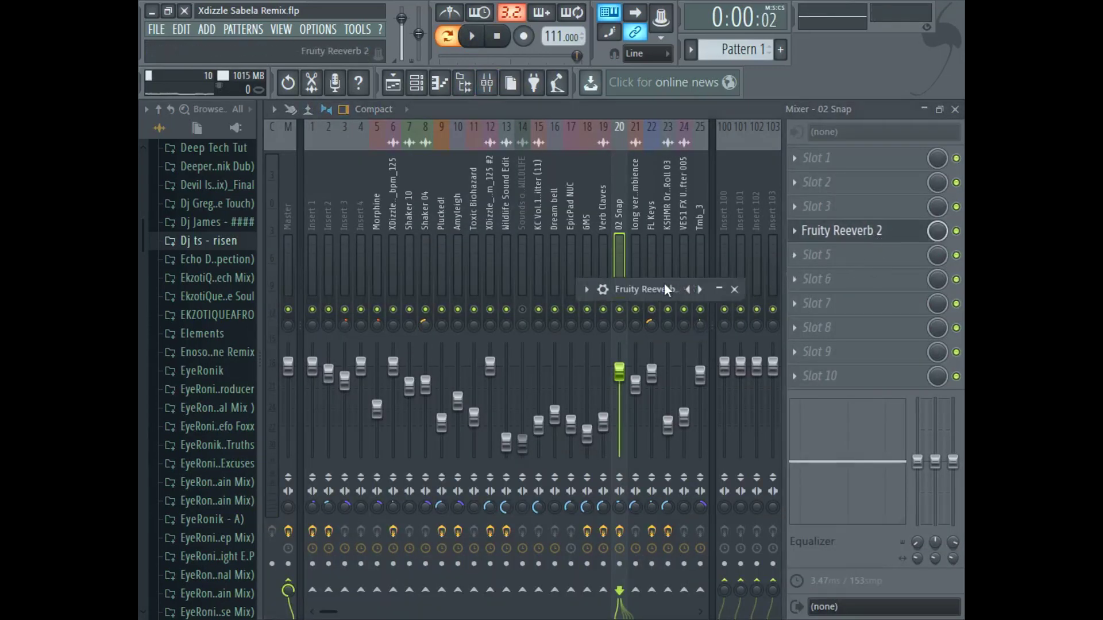
{"action": "left_click_drag", "start_coordinate": [665, 285], "coordinate": [660, 211]}
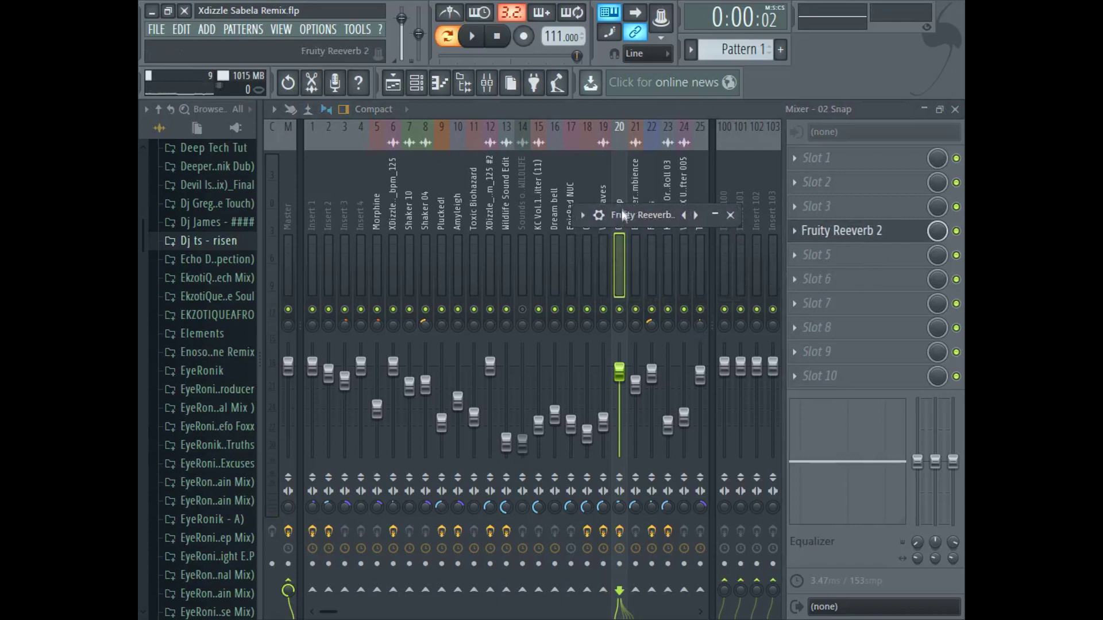
- Show the Hyper DoubleBarrel Rim channel's mixer insert and examine its effect slots
{"action": "left_click", "coordinate": [440, 82]}
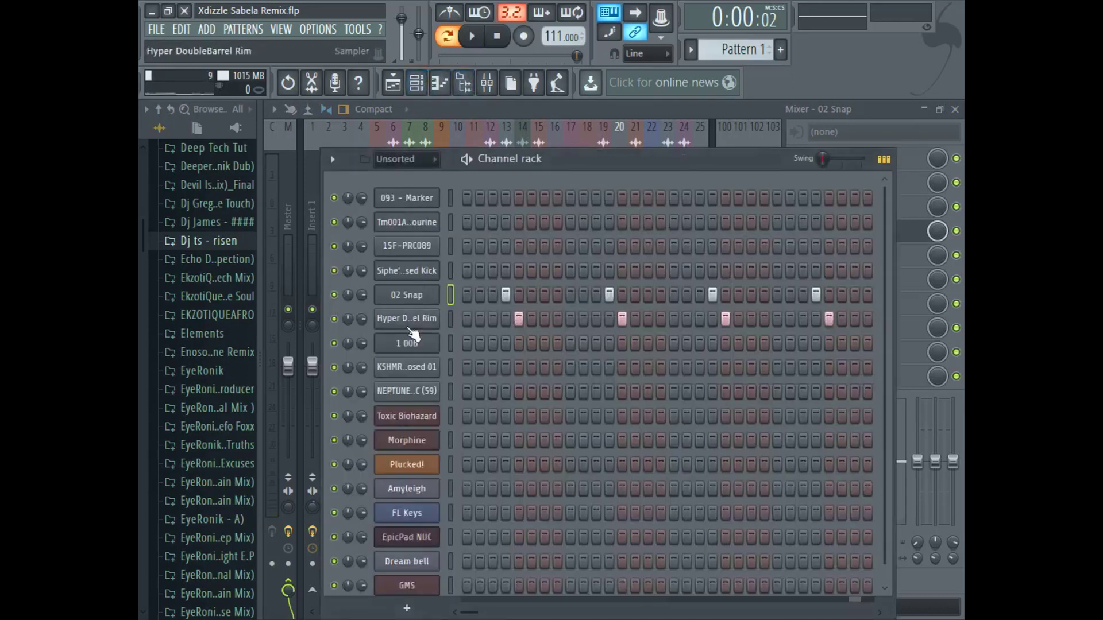
{"action": "left_click", "coordinate": [407, 320]}
{"action": "left_click", "coordinate": [487, 85]}
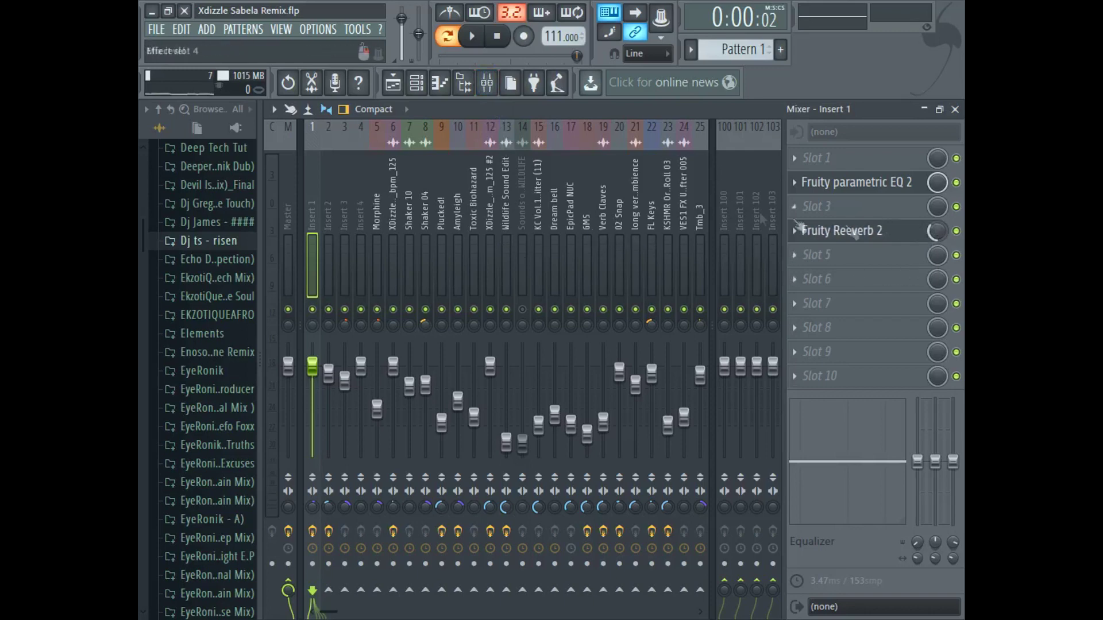
- Place the playhead at about bar 52 in the playlist and examine the whole arrangement across its tracks
{"action": "left_click", "coordinate": [393, 85]}
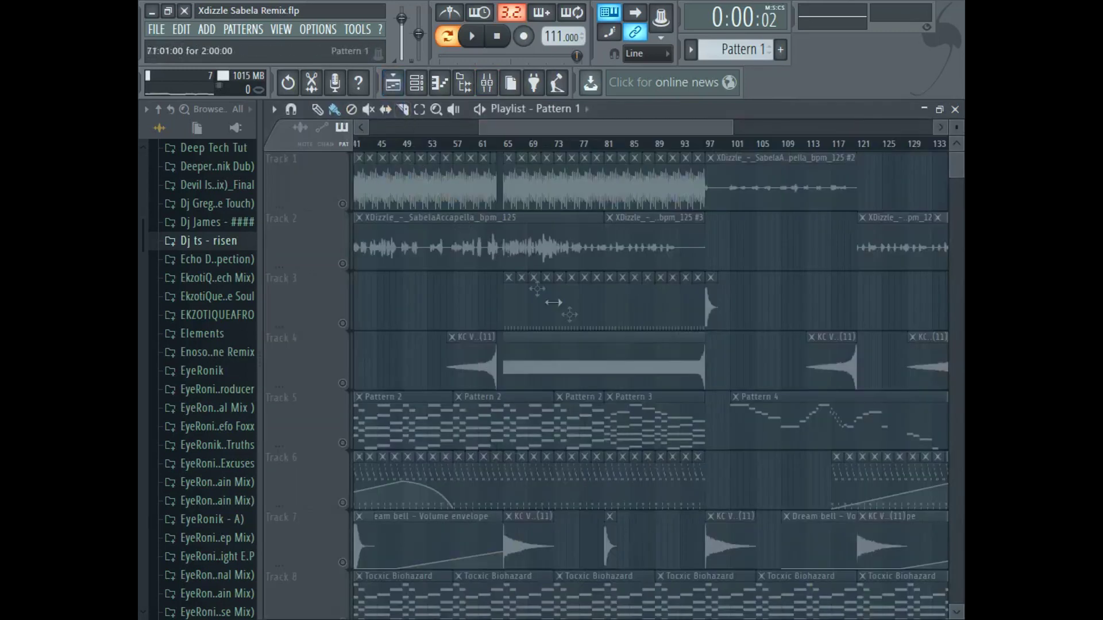
{"action": "left_click", "coordinate": [427, 144]}
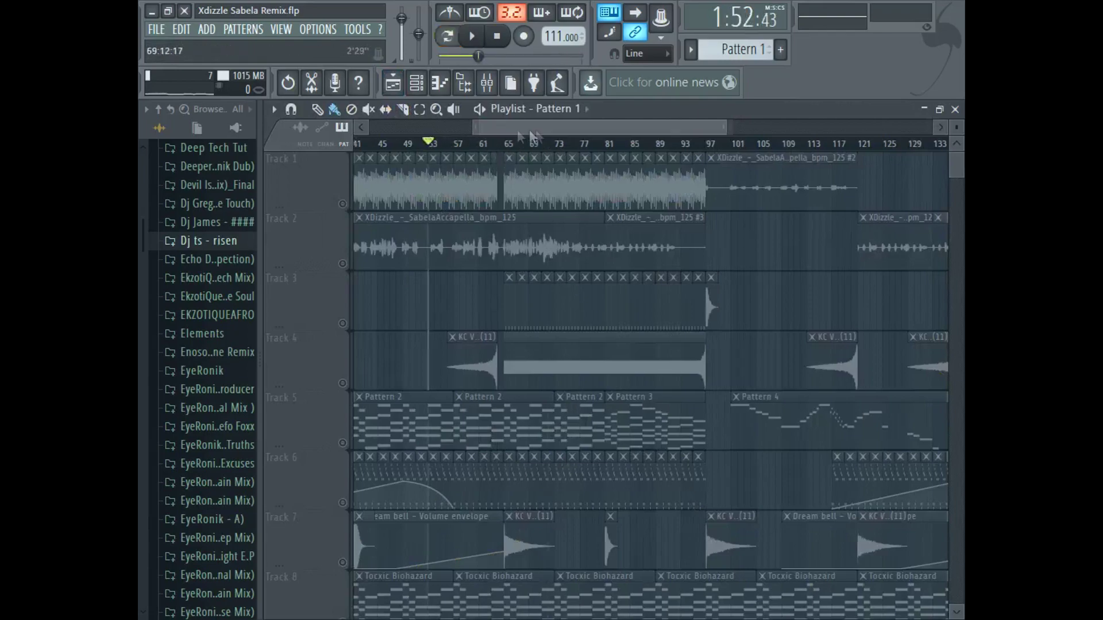
{"action": "scroll", "coordinate": [538, 287], "scroll_direction": "left", "scroll_amount": 4}
{"action": "scroll", "coordinate": [537, 461], "scroll_direction": "down", "scroll_amount": 5}
{"action": "scroll", "coordinate": [542, 467], "scroll_direction": "down", "scroll_amount": 7}
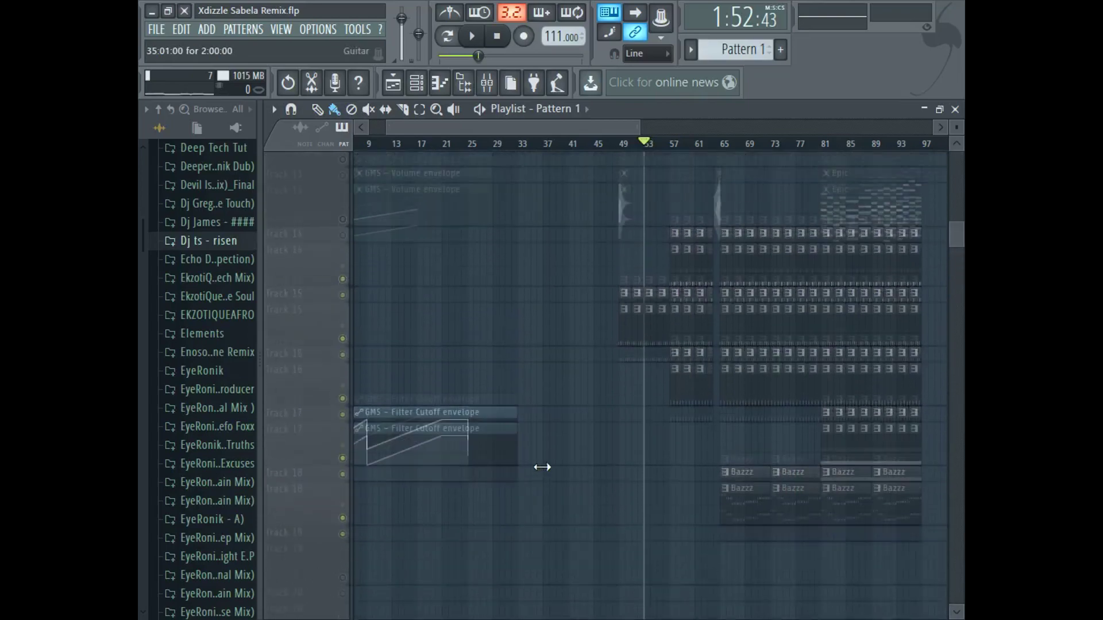
{"action": "scroll", "coordinate": [542, 467], "scroll_direction": "up", "scroll_amount": 7}
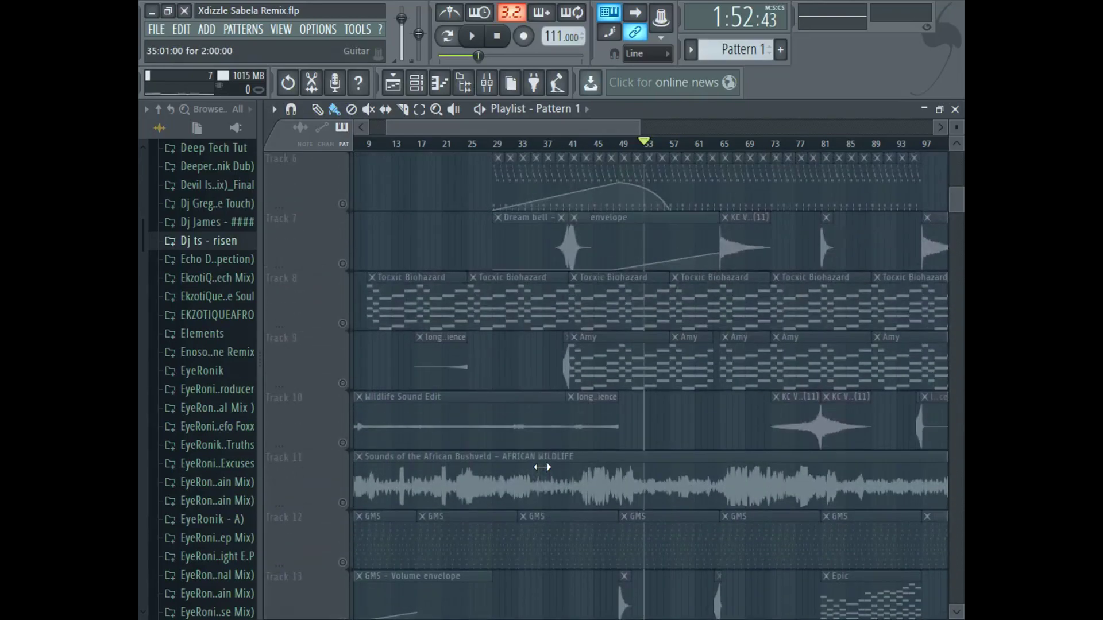
{"action": "scroll", "coordinate": [633, 233], "scroll_direction": "up", "scroll_amount": 3}
{"action": "left_click_drag", "start_coordinate": [629, 127], "coordinate": [734, 127]}
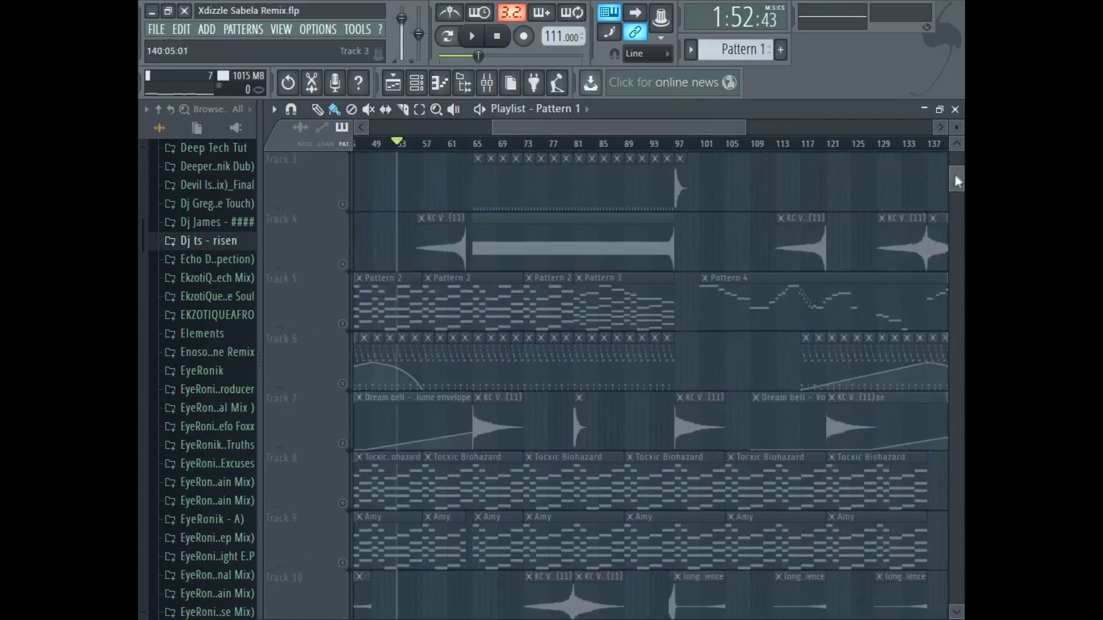
{"action": "scroll", "coordinate": [956, 181], "scroll_direction": "up", "scroll_amount": 2}
{"action": "left_click_drag", "start_coordinate": [716, 127], "coordinate": [348, 130]}
{"action": "left_click_drag", "start_coordinate": [621, 127], "coordinate": [827, 127]}
{"action": "left_click_drag", "start_coordinate": [957, 125], "coordinate": [957, 129]}
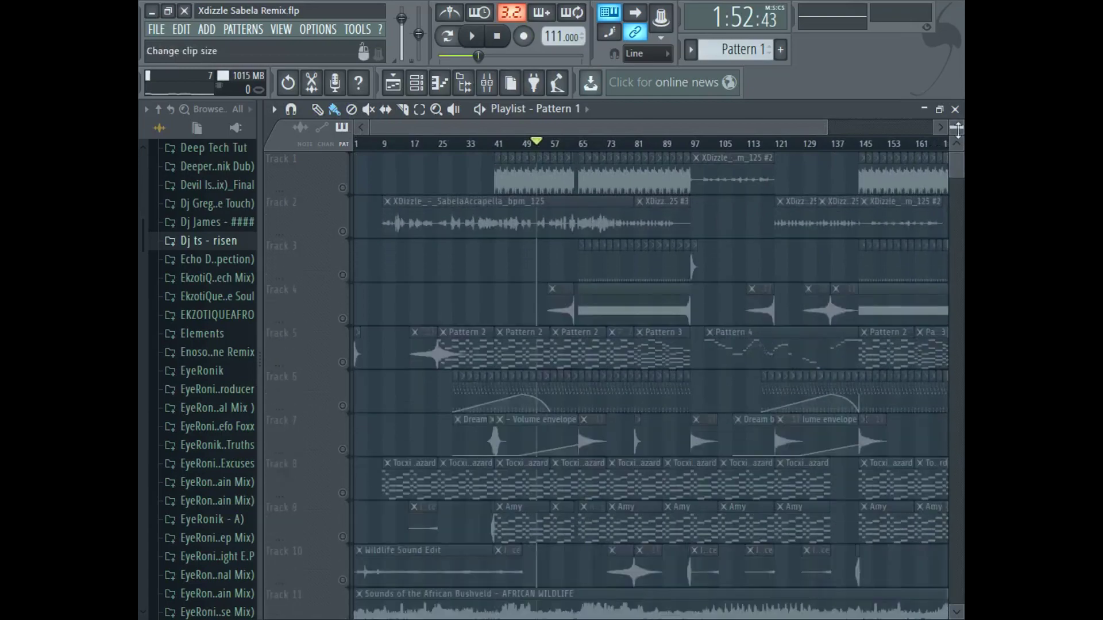
{"action": "scroll", "coordinate": [576, 304], "scroll_direction": "down", "scroll_amount": 8}
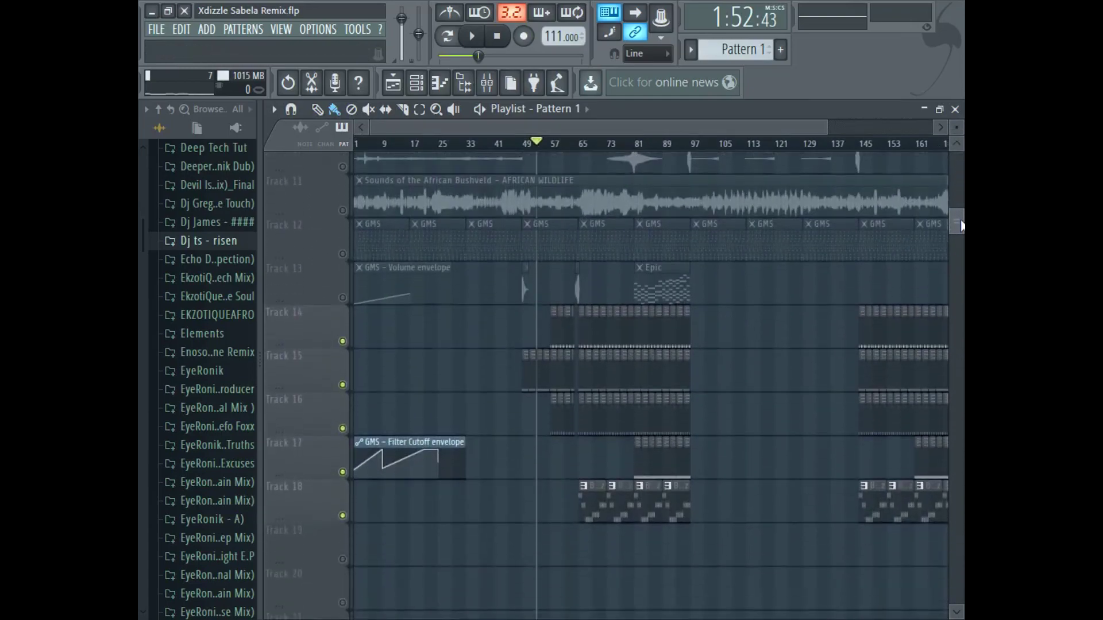
- Unmute all playlist tracks and play the full song from about bar 52 while looking over the arrangement
{"action": "right_click", "coordinate": [342, 385]}
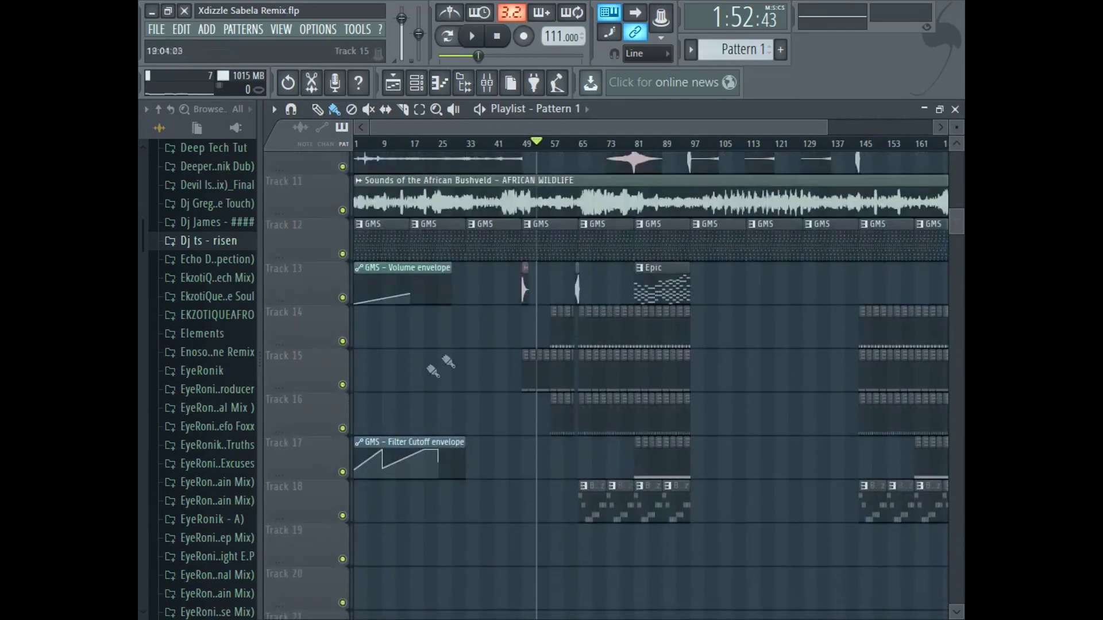
{"action": "left_click", "coordinate": [472, 36]}
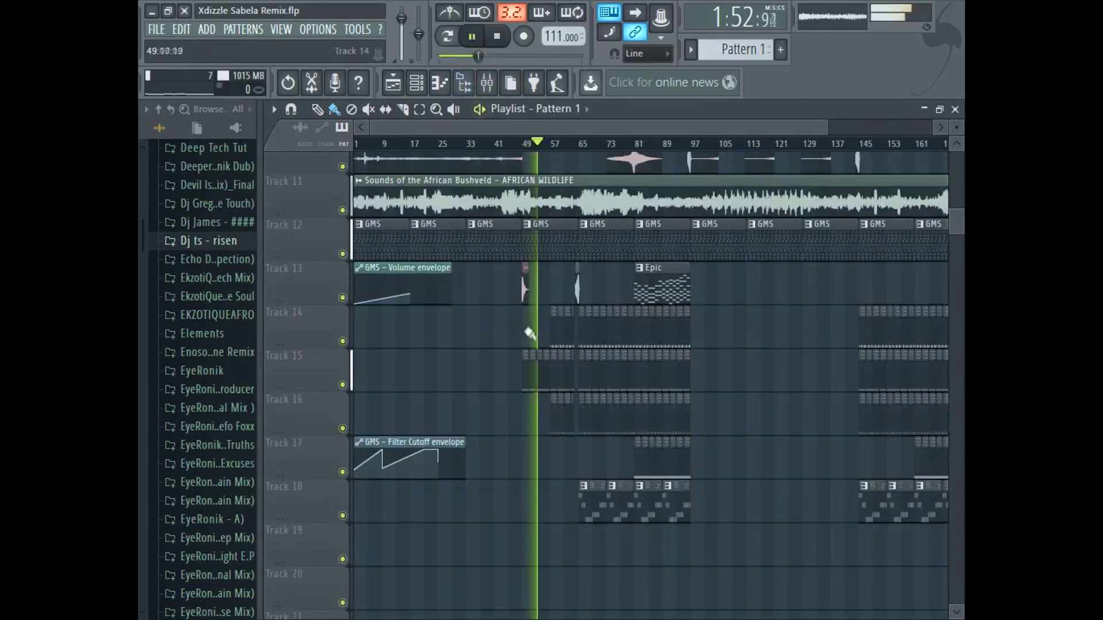
{"action": "scroll", "coordinate": [551, 344], "scroll_direction": "up", "scroll_amount": 1}
{"action": "scroll", "coordinate": [551, 343], "scroll_direction": "up", "scroll_amount": 2}
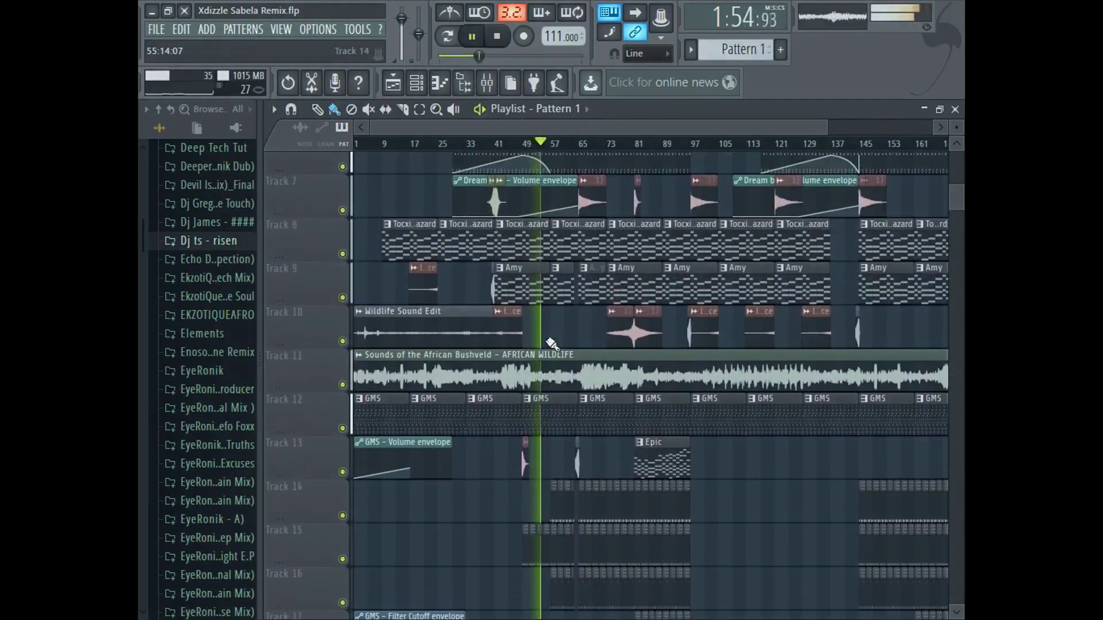
{"action": "scroll", "coordinate": [551, 343], "scroll_direction": "up", "scroll_amount": 4}
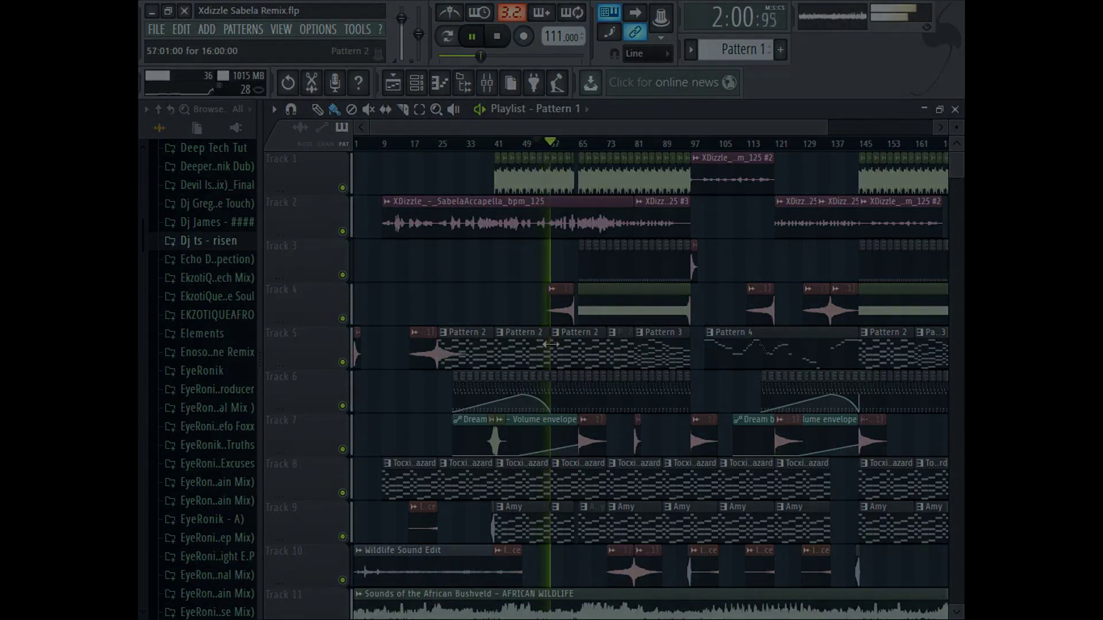
{"action": "scroll", "coordinate": [532, 459], "scroll_direction": "down", "scroll_amount": 6}
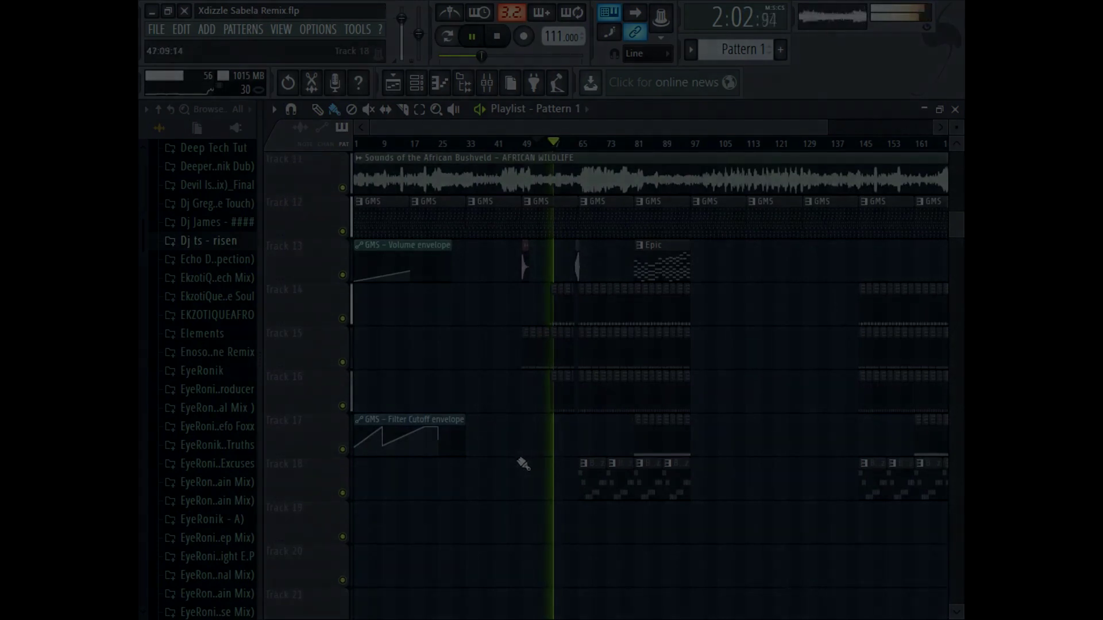
{"action": "scroll", "coordinate": [425, 418], "scroll_direction": "up", "scroll_amount": 3}
{"action": "scroll", "coordinate": [425, 418], "scroll_direction": "up", "scroll_amount": 4}
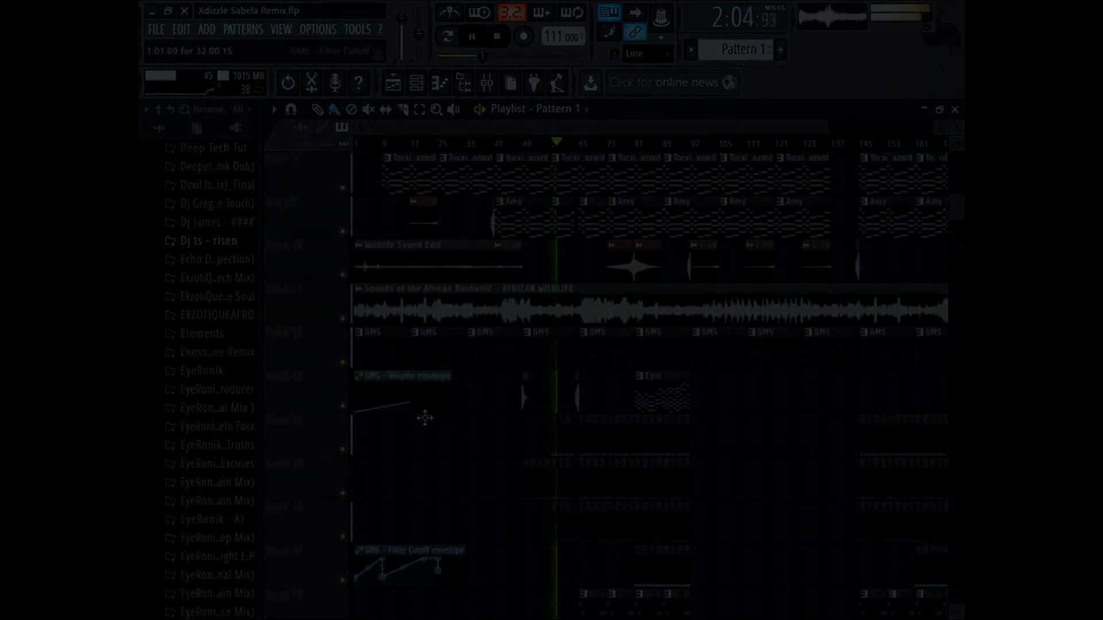
{"action": "scroll", "coordinate": [398, 480], "scroll_direction": "down", "scroll_amount": 2}
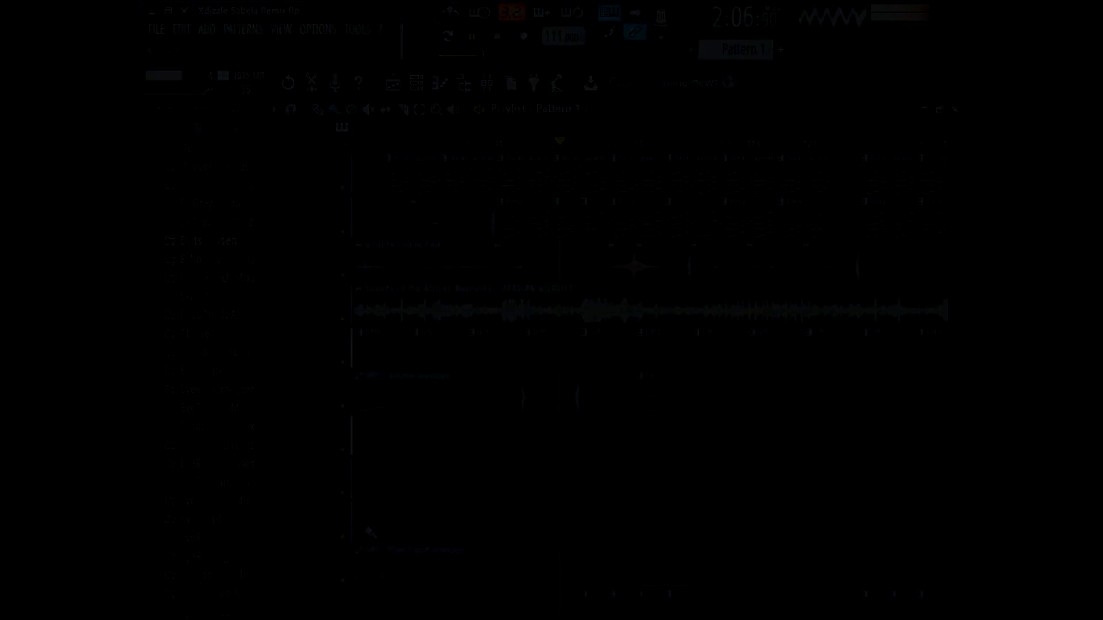